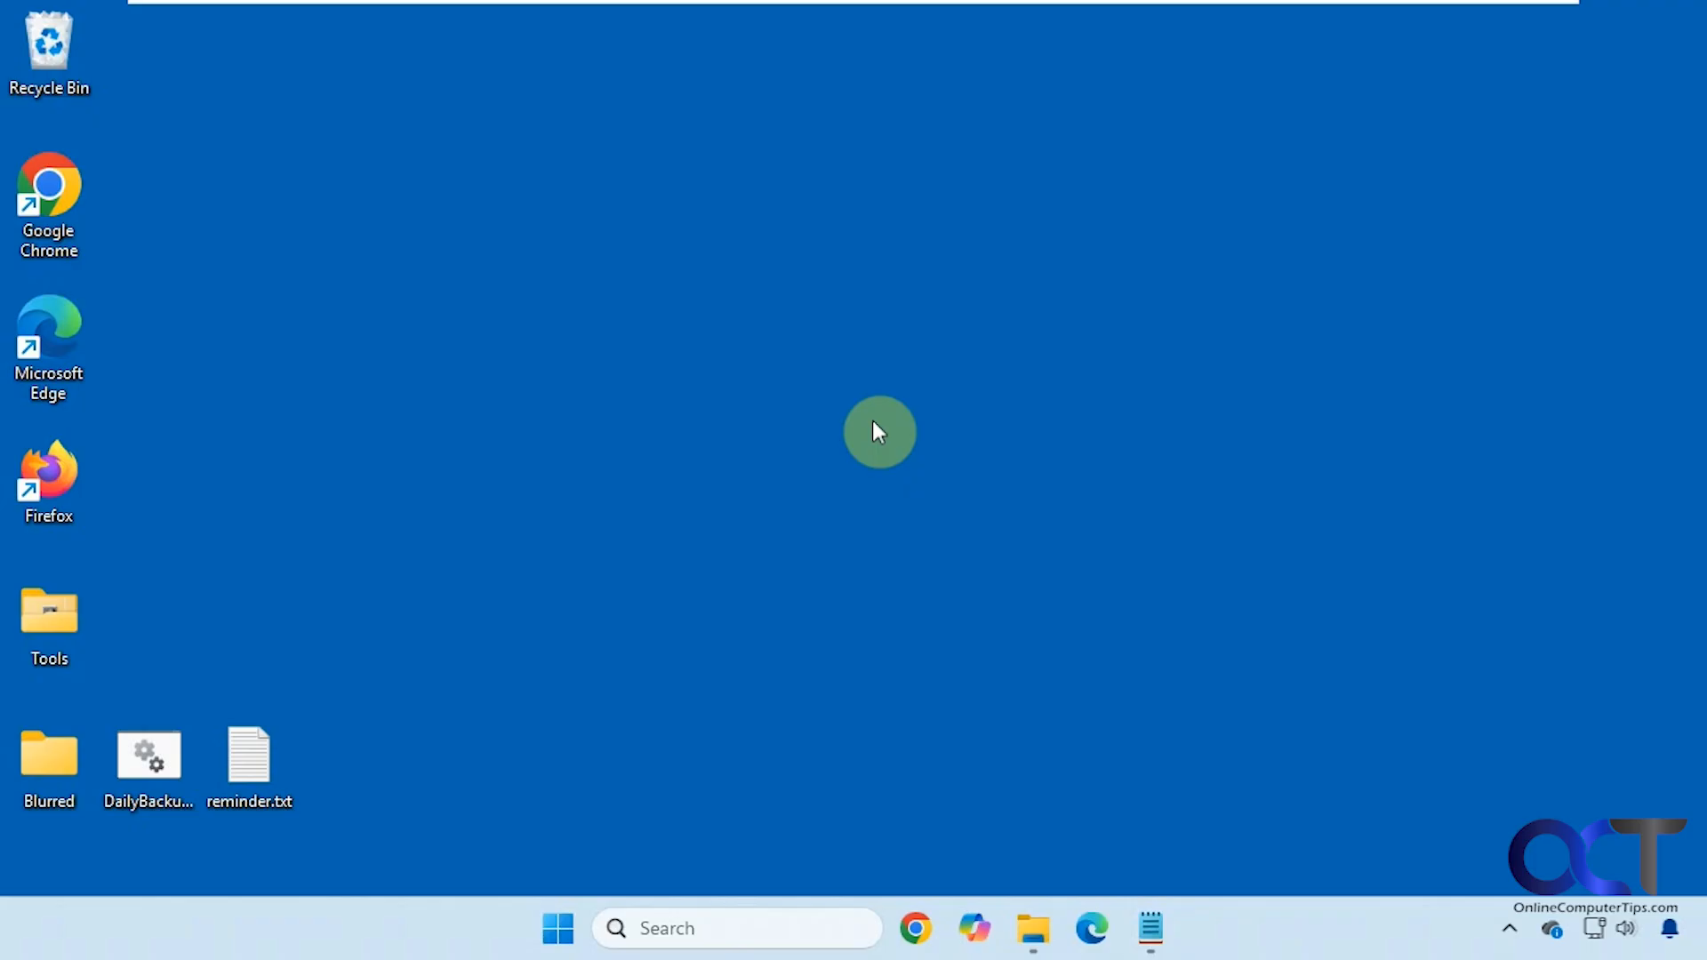
Search Windows for "task" and open Task Scheduler.
click(749, 912)
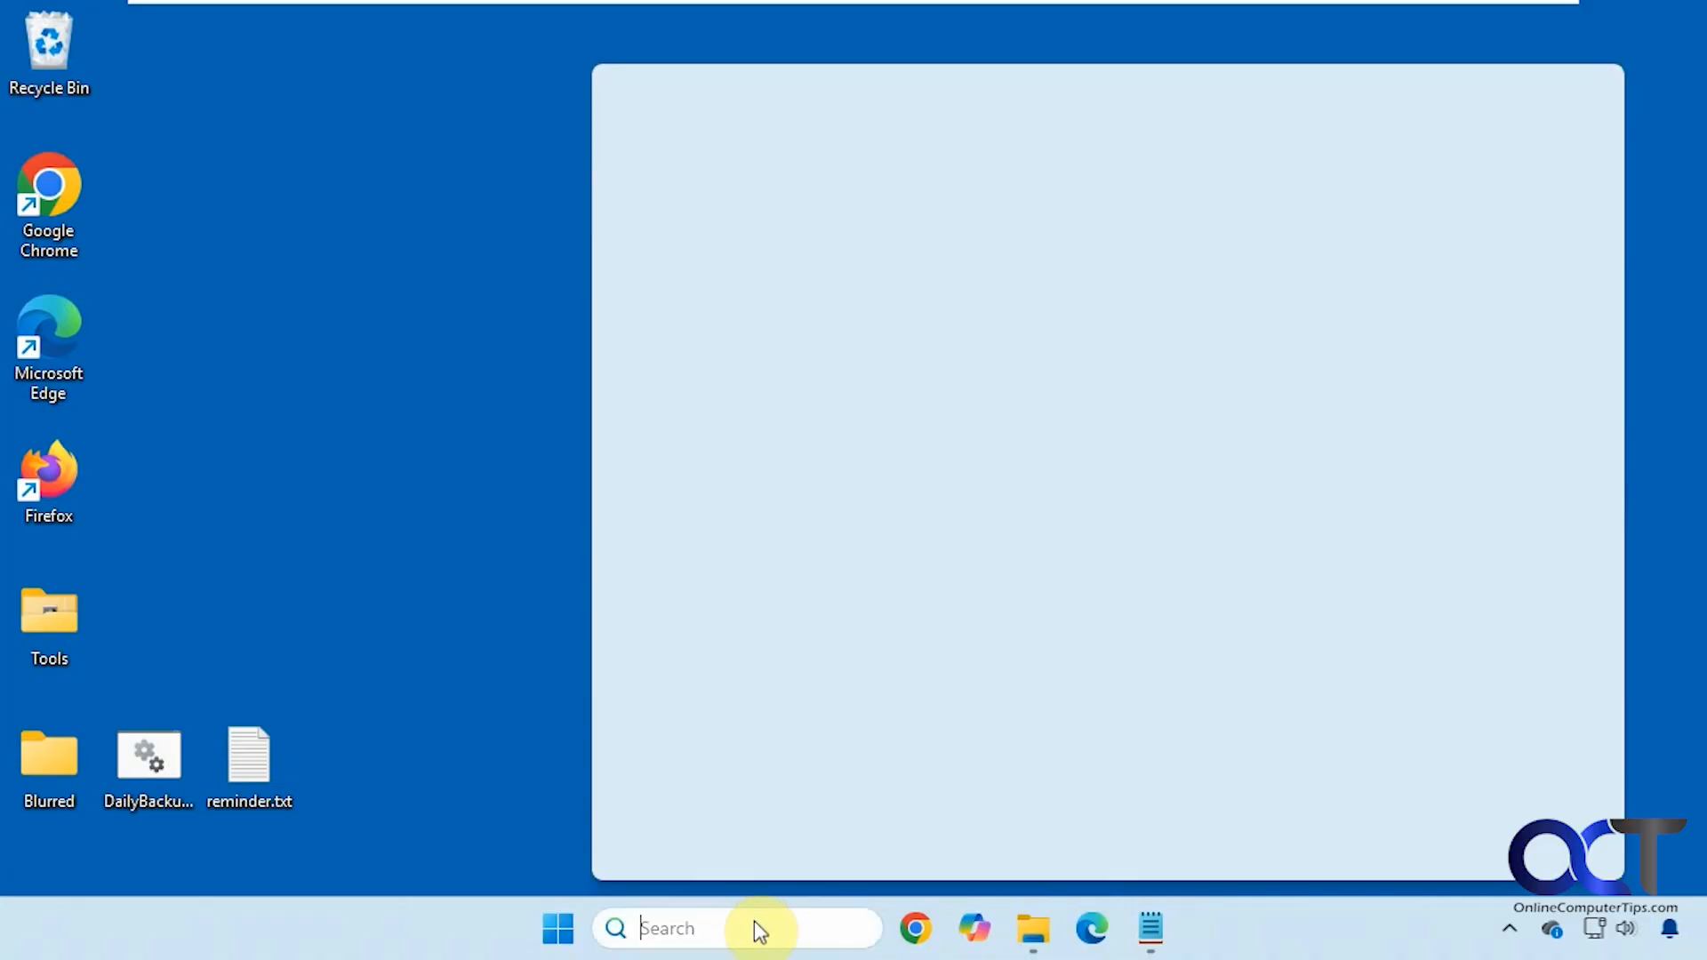
text(task)
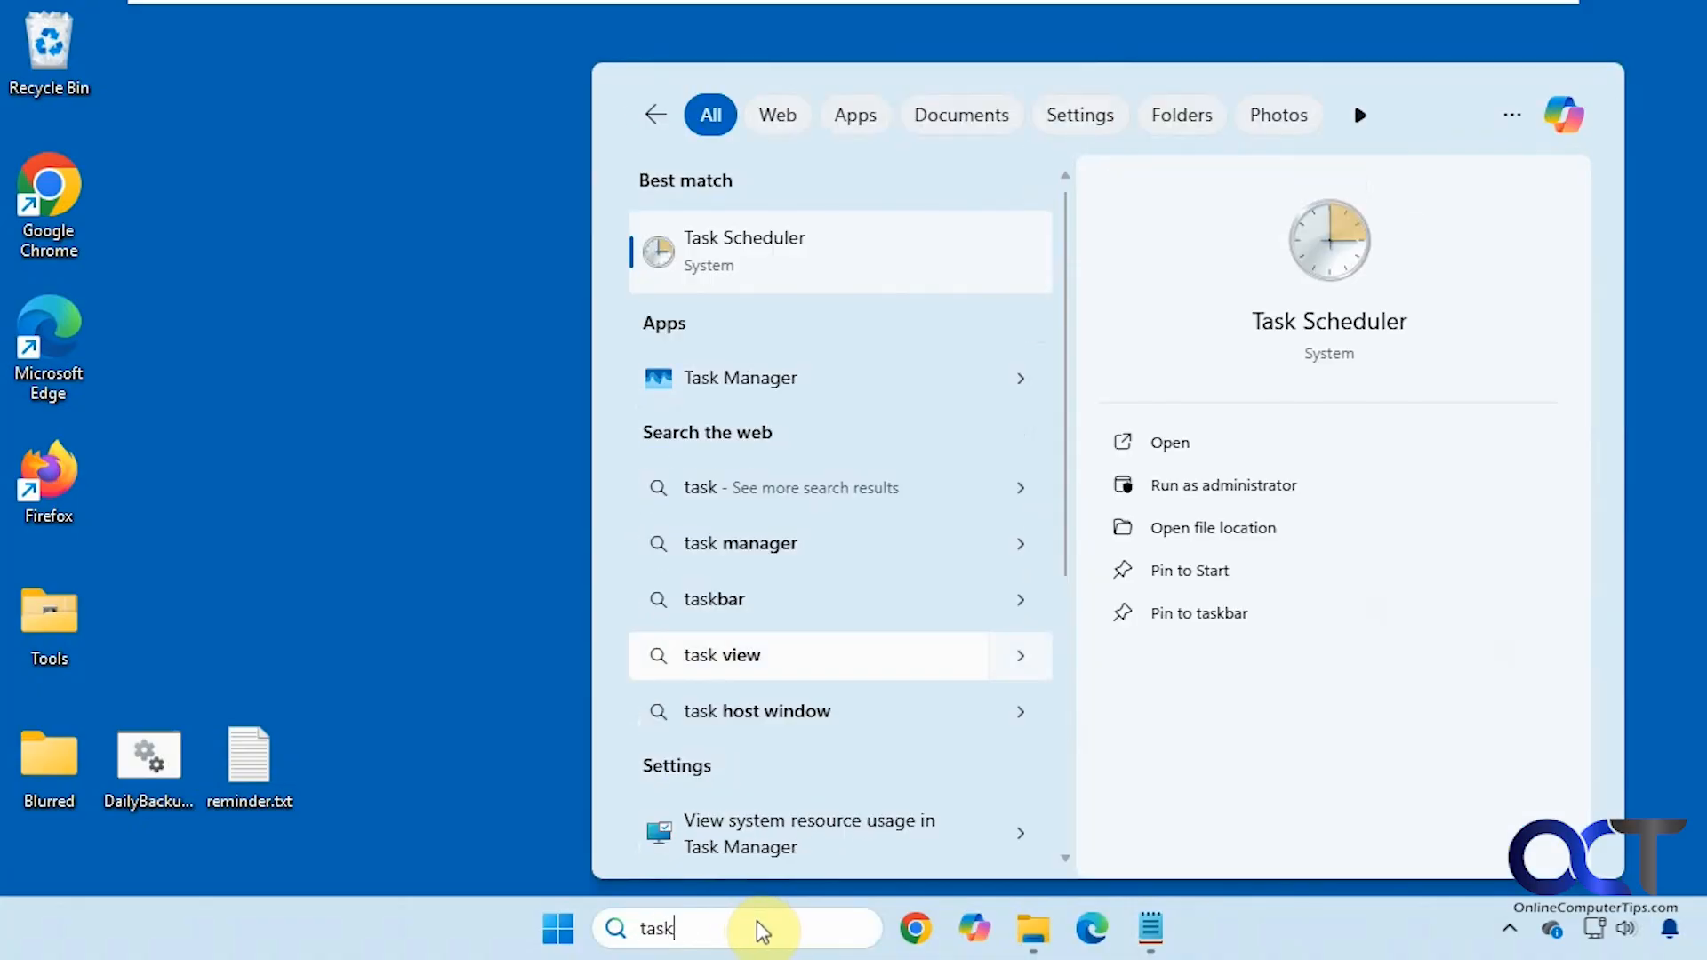
click(756, 266)
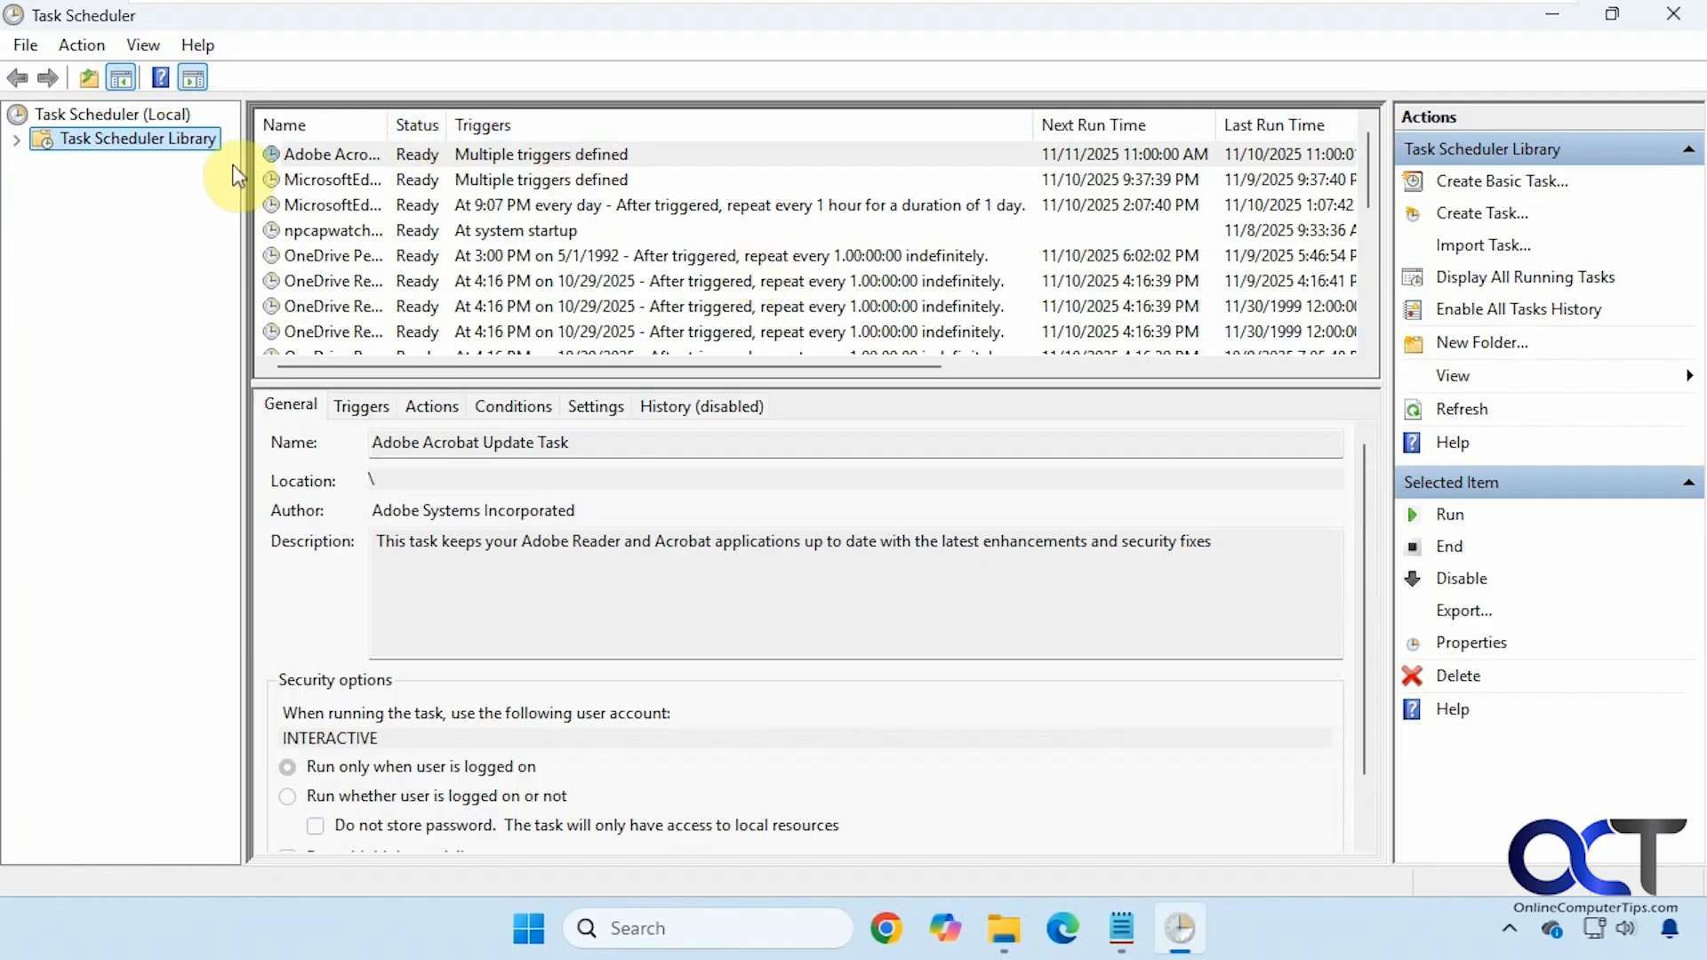
Expand the Task Scheduler Library and look through its Microsoft and Windows subfolders, then collapse the Microsoft folder.
click(16, 142)
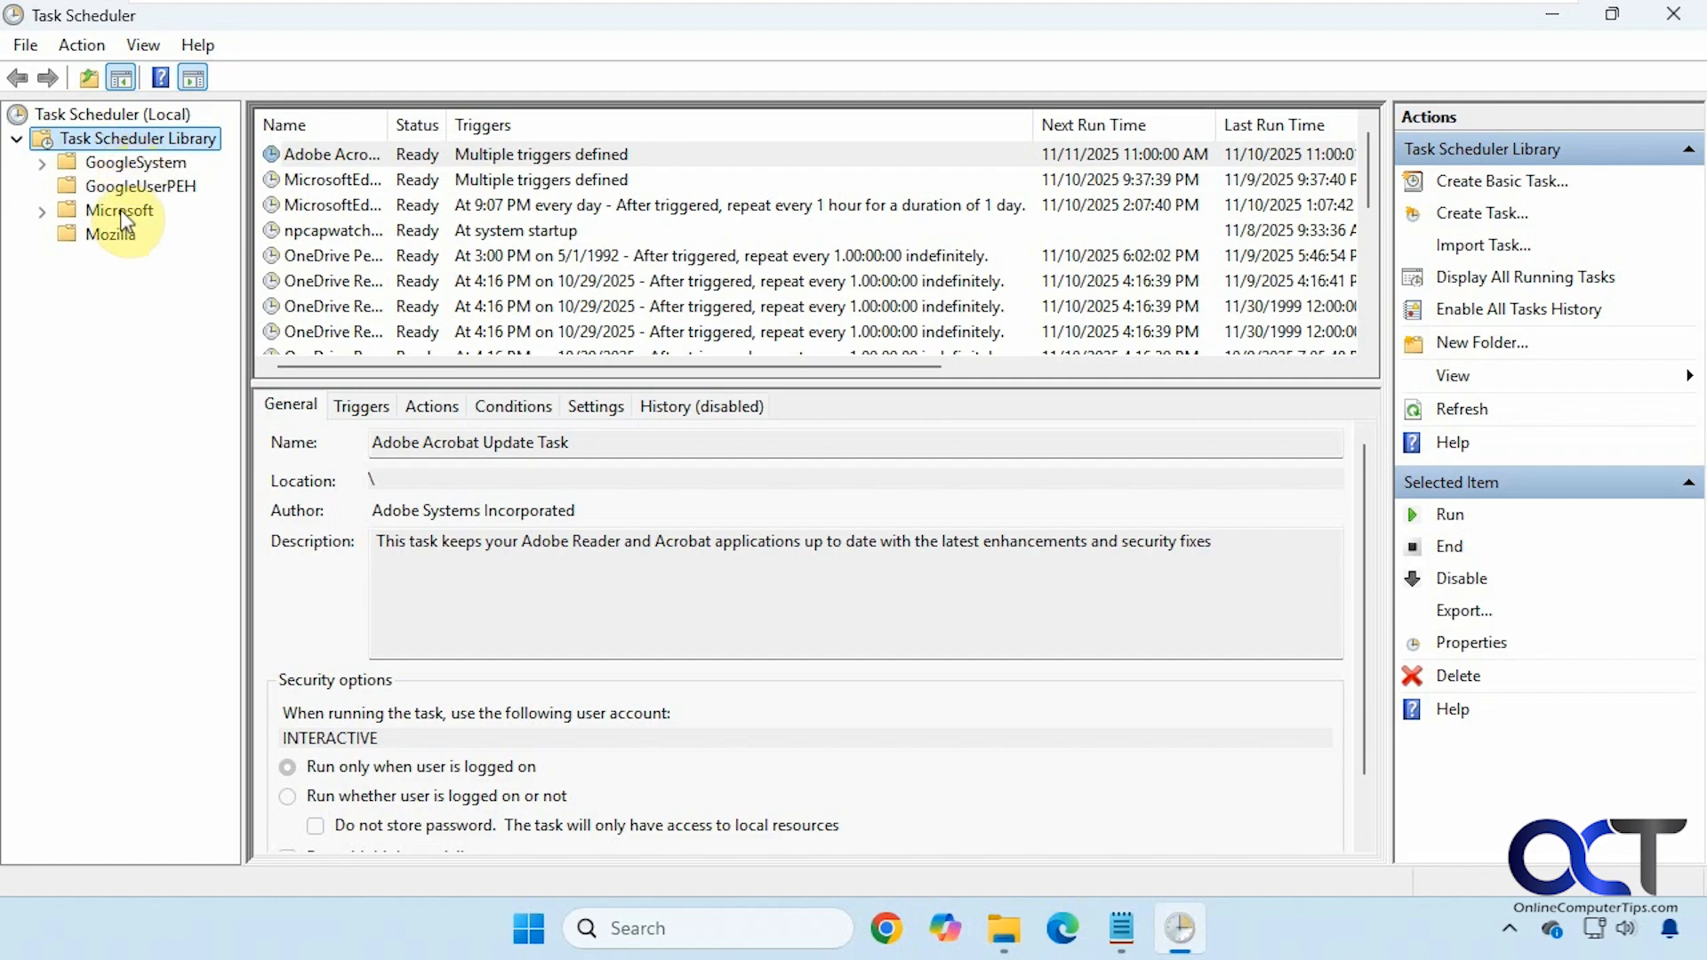
click(42, 211)
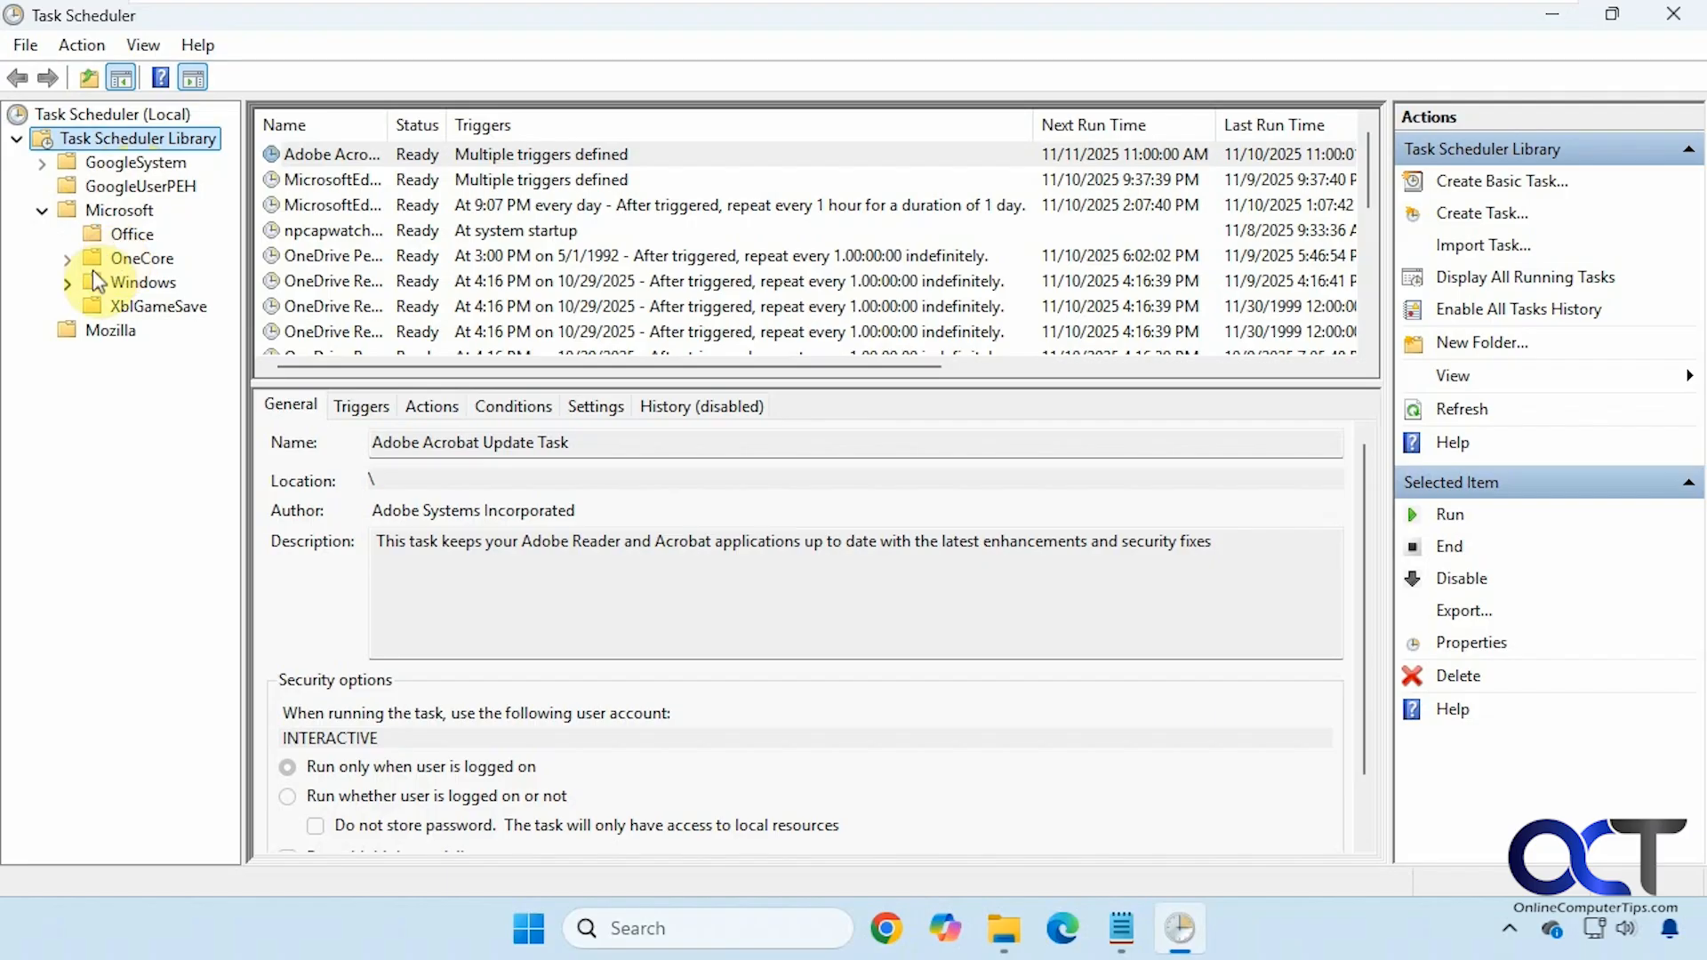
click(68, 282)
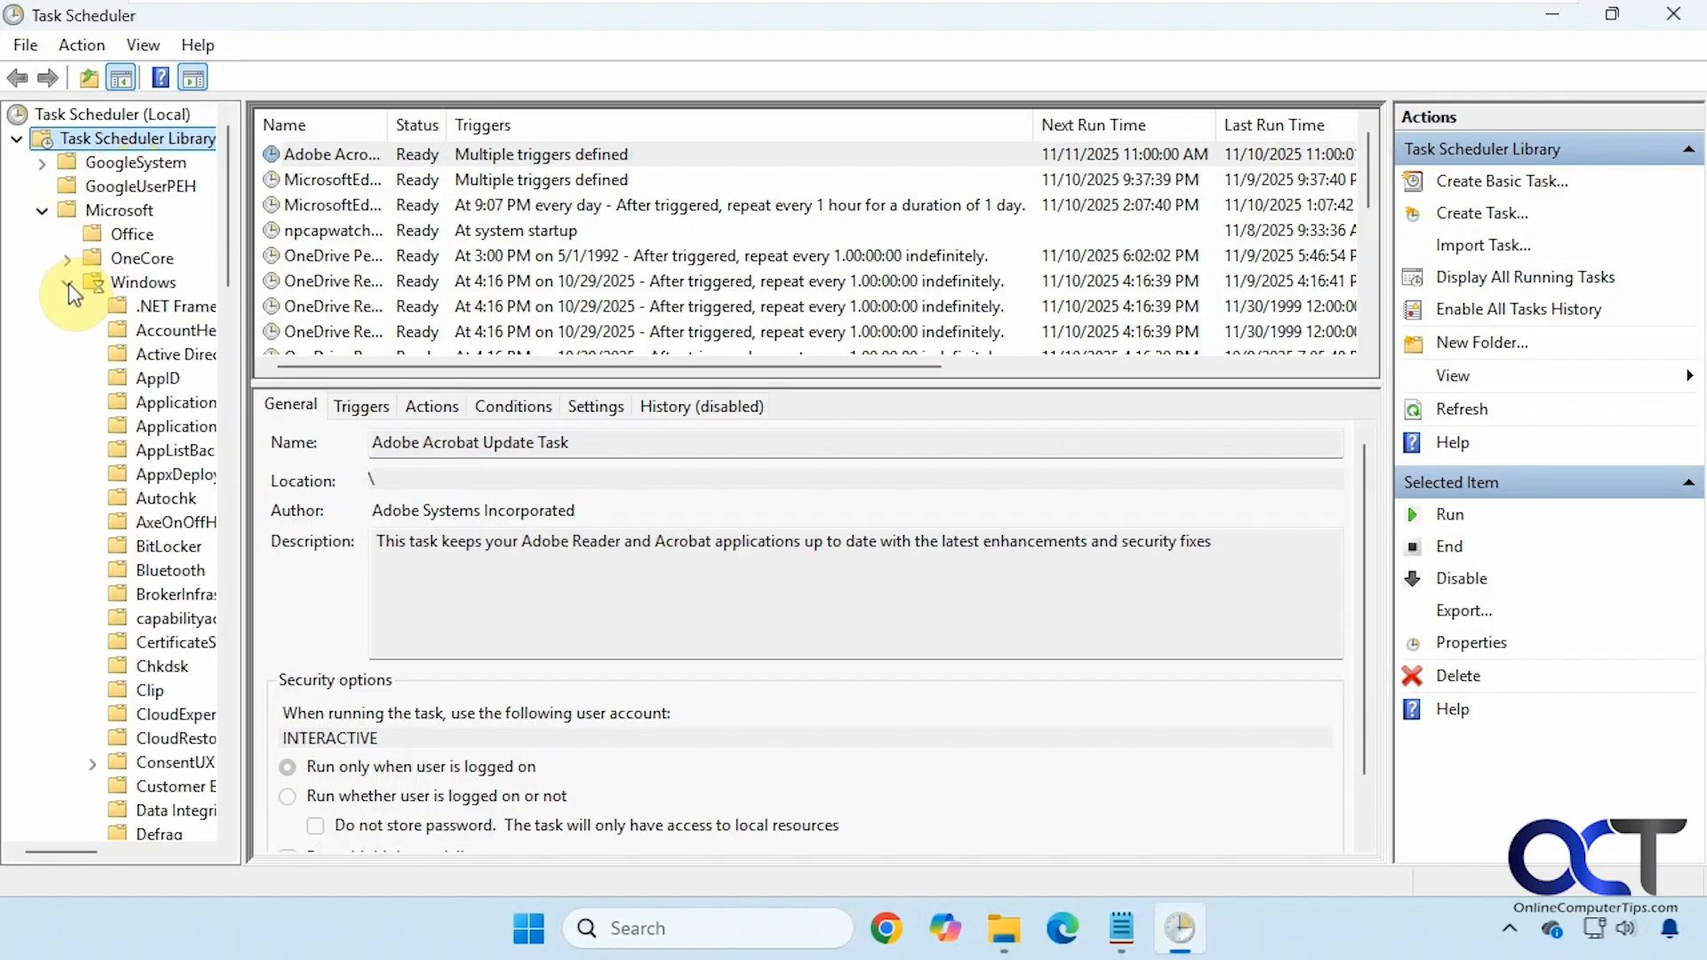
click(68, 283)
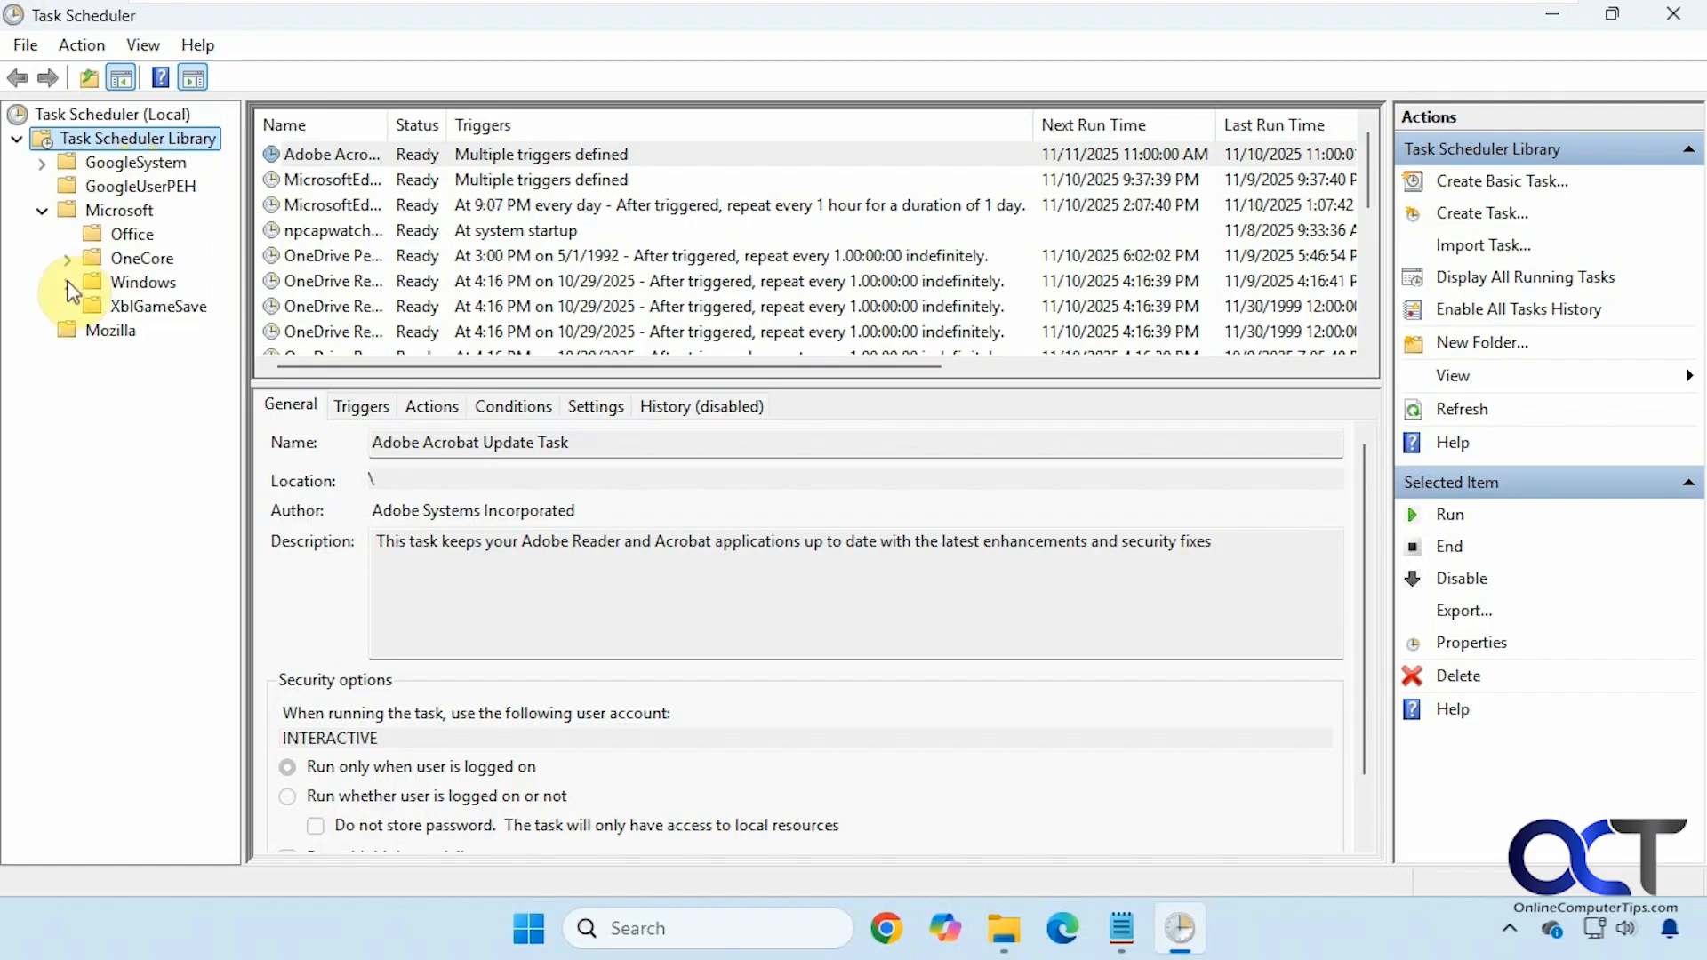
click(42, 211)
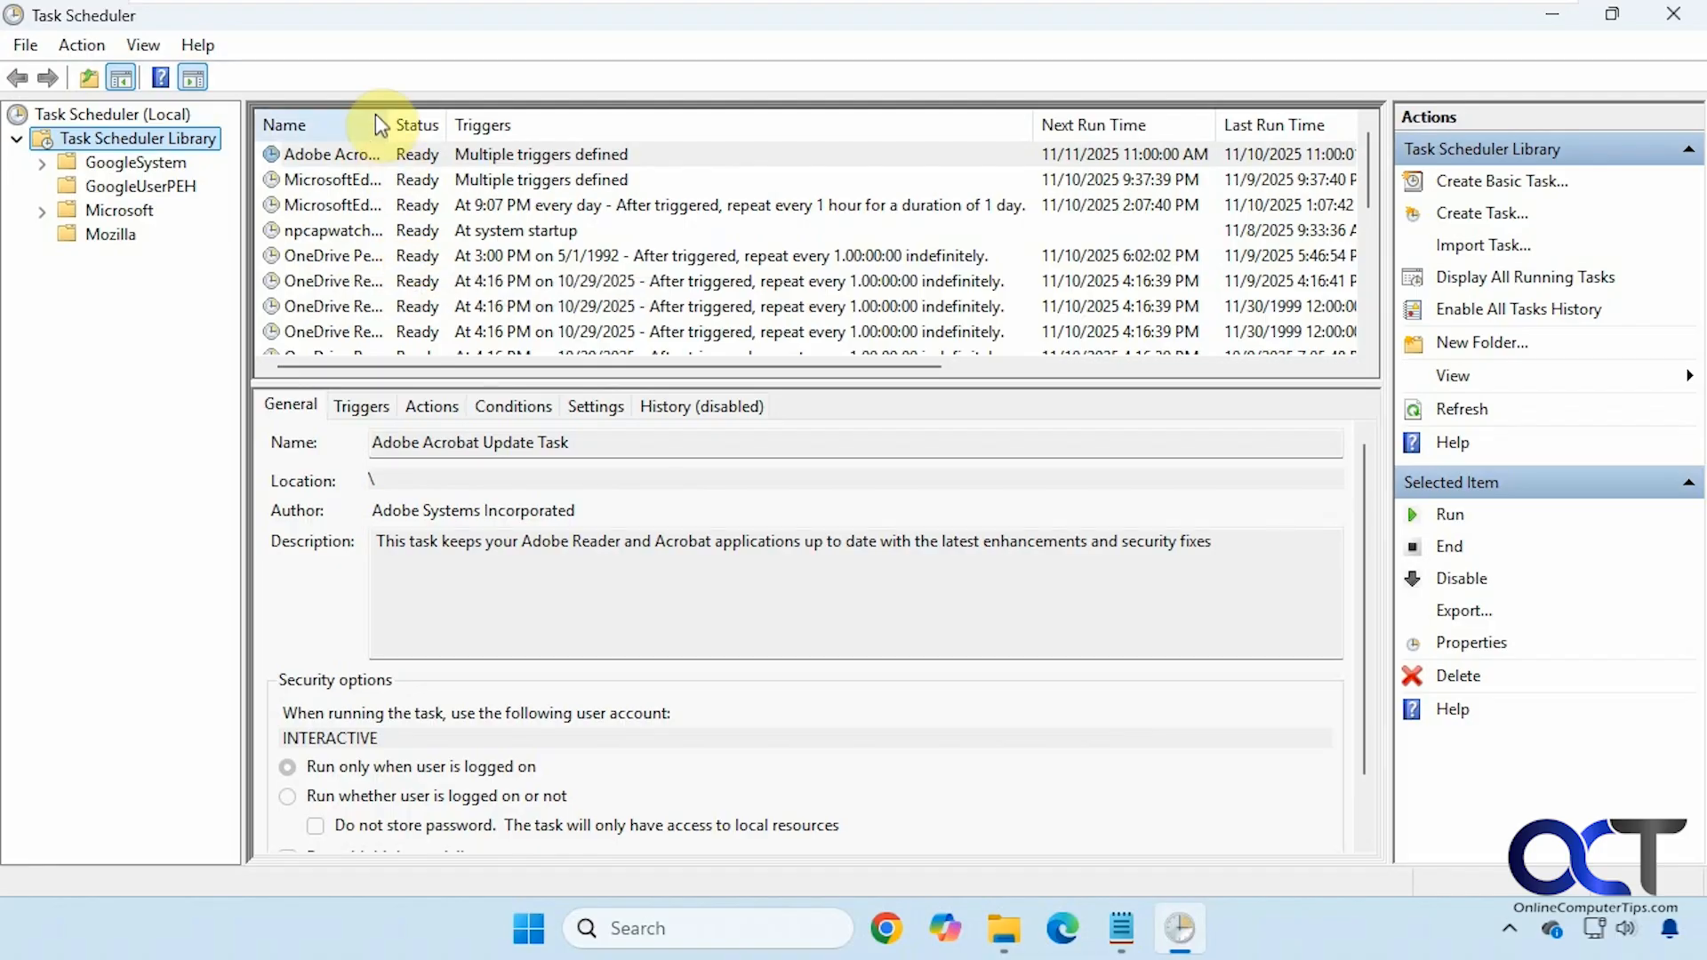
Widen the Name column of the task list and look through all the scheduled tasks in the library.
drag(385, 126, 537, 132)
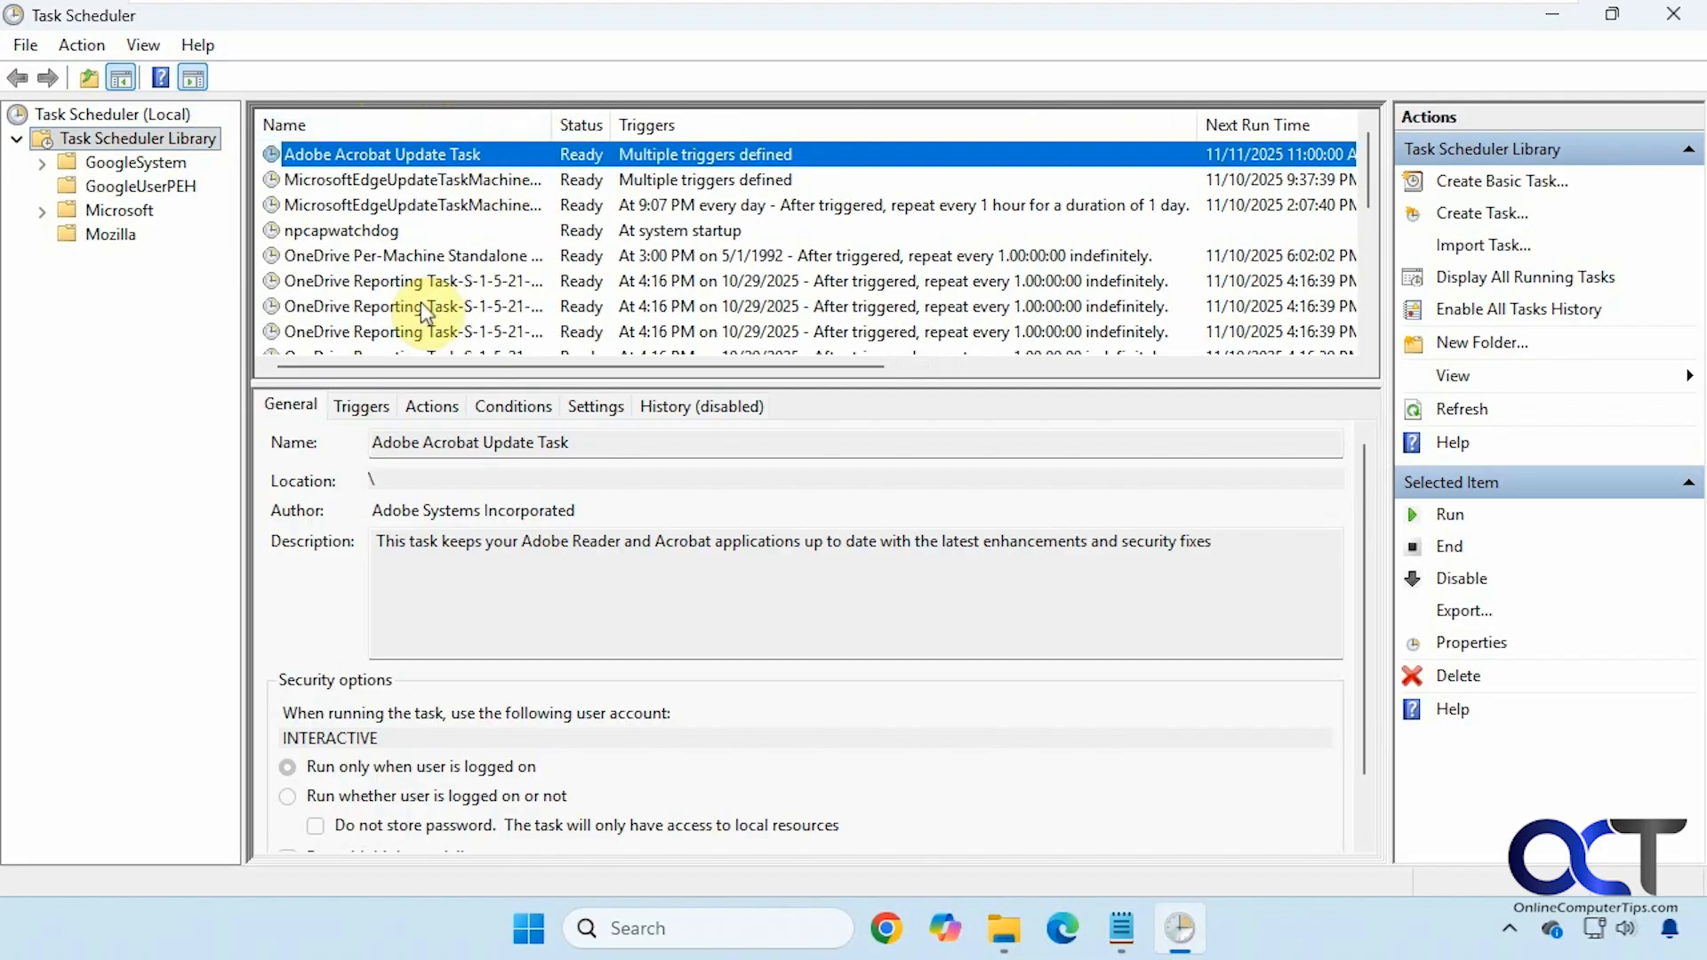
scroll(450, 323, down, 5)
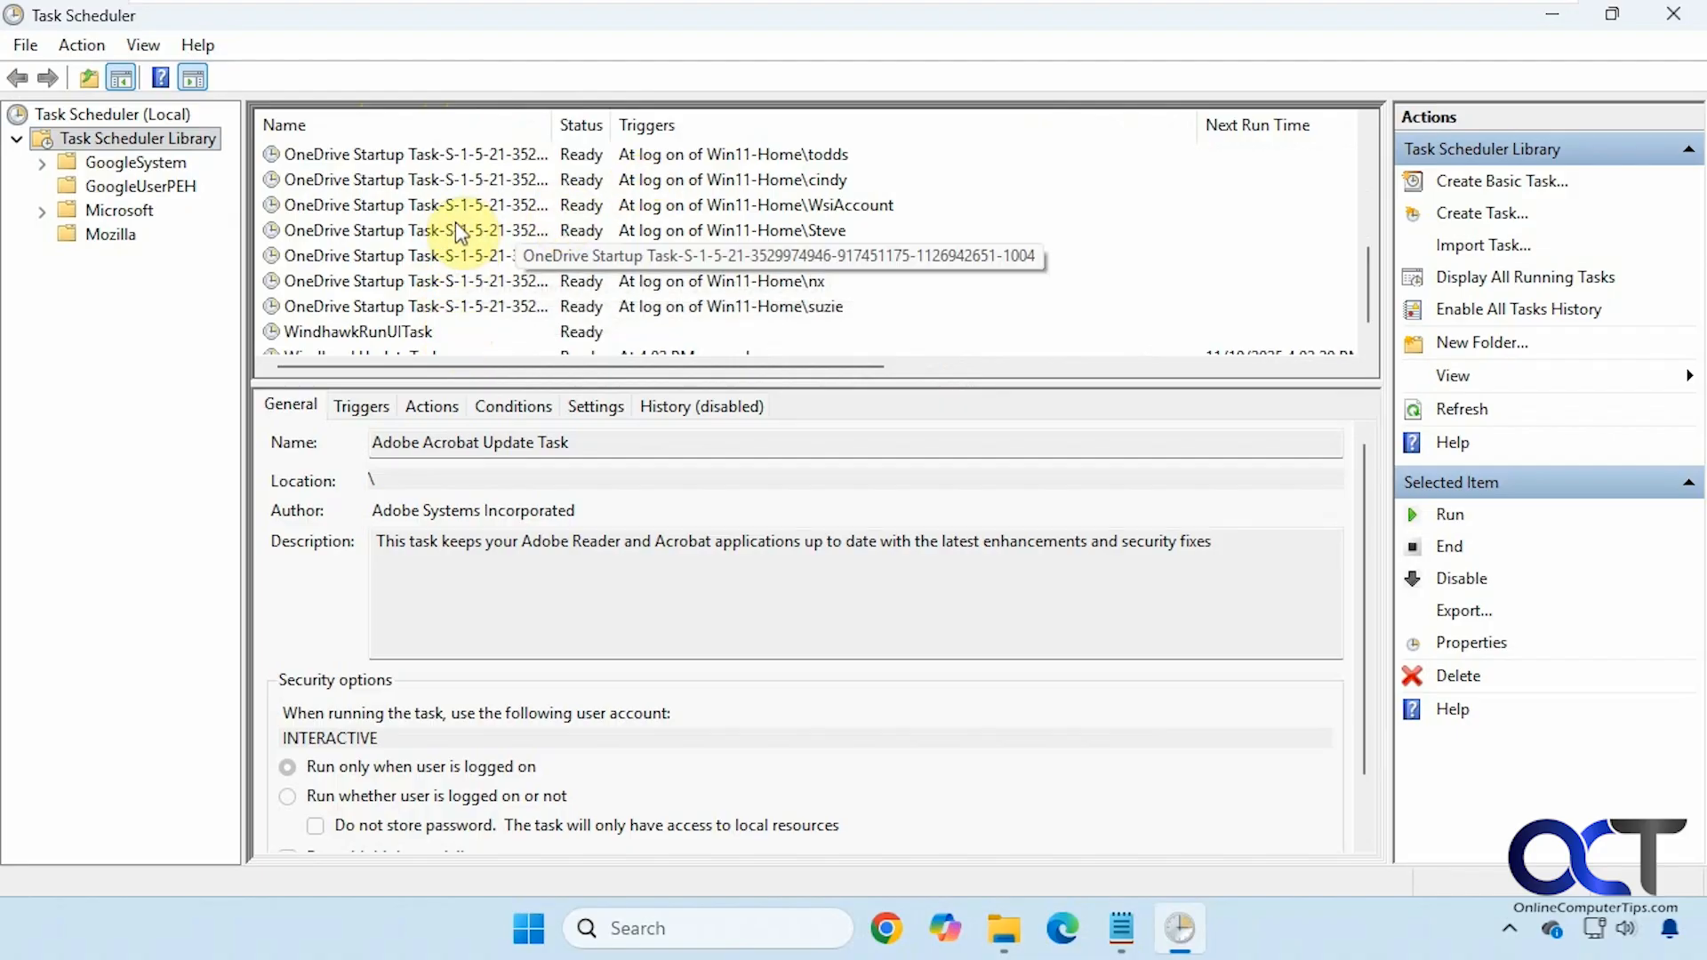
scroll(456, 228, down, 1)
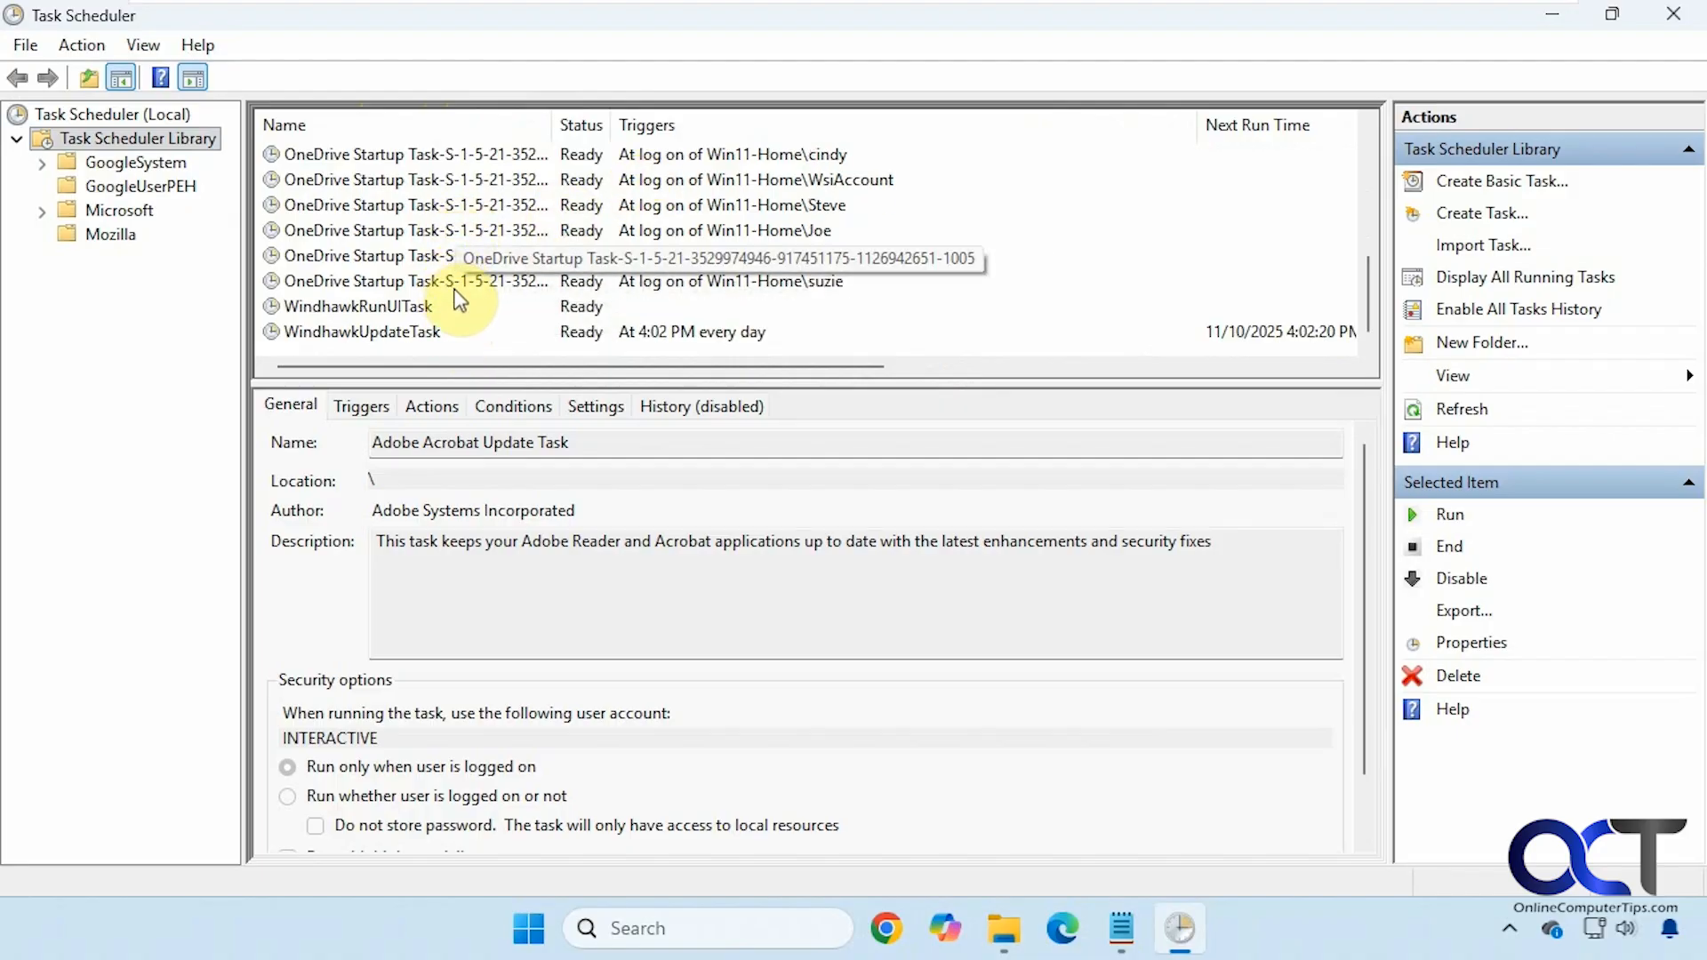
scroll(453, 293, up, 8)
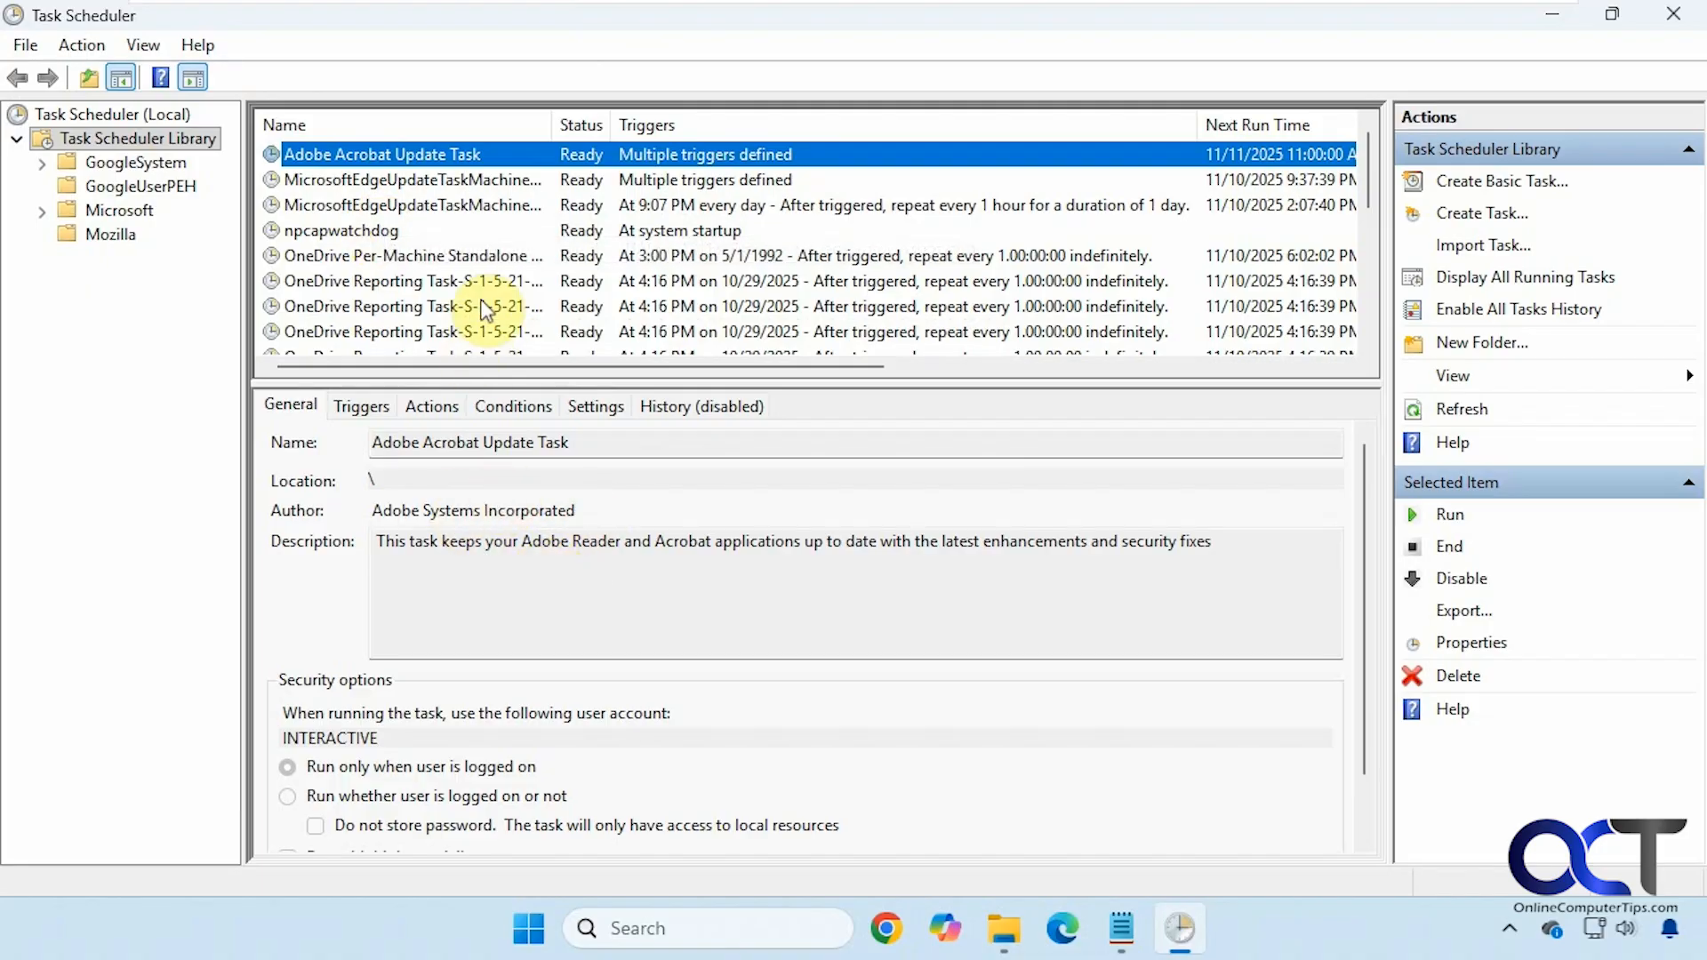
Examine a Microsoft Edge update task and the first OneDrive Reporting task, including the latter's triggers, actions, conditions and settings.
click(424, 207)
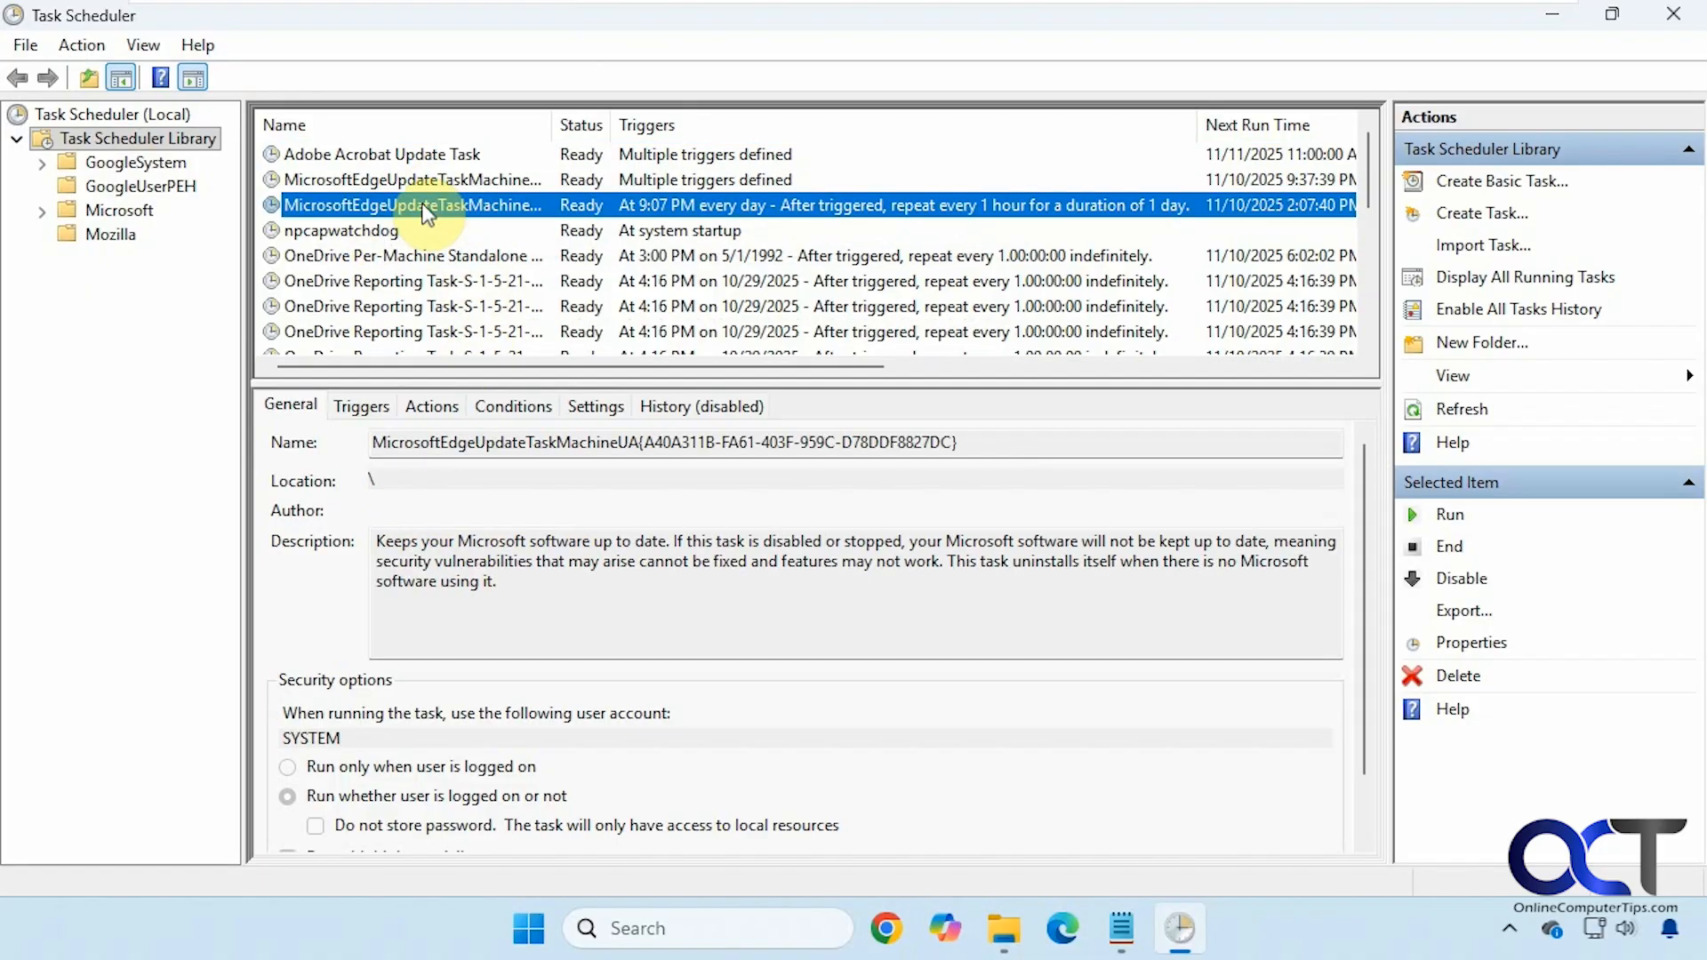
click(433, 281)
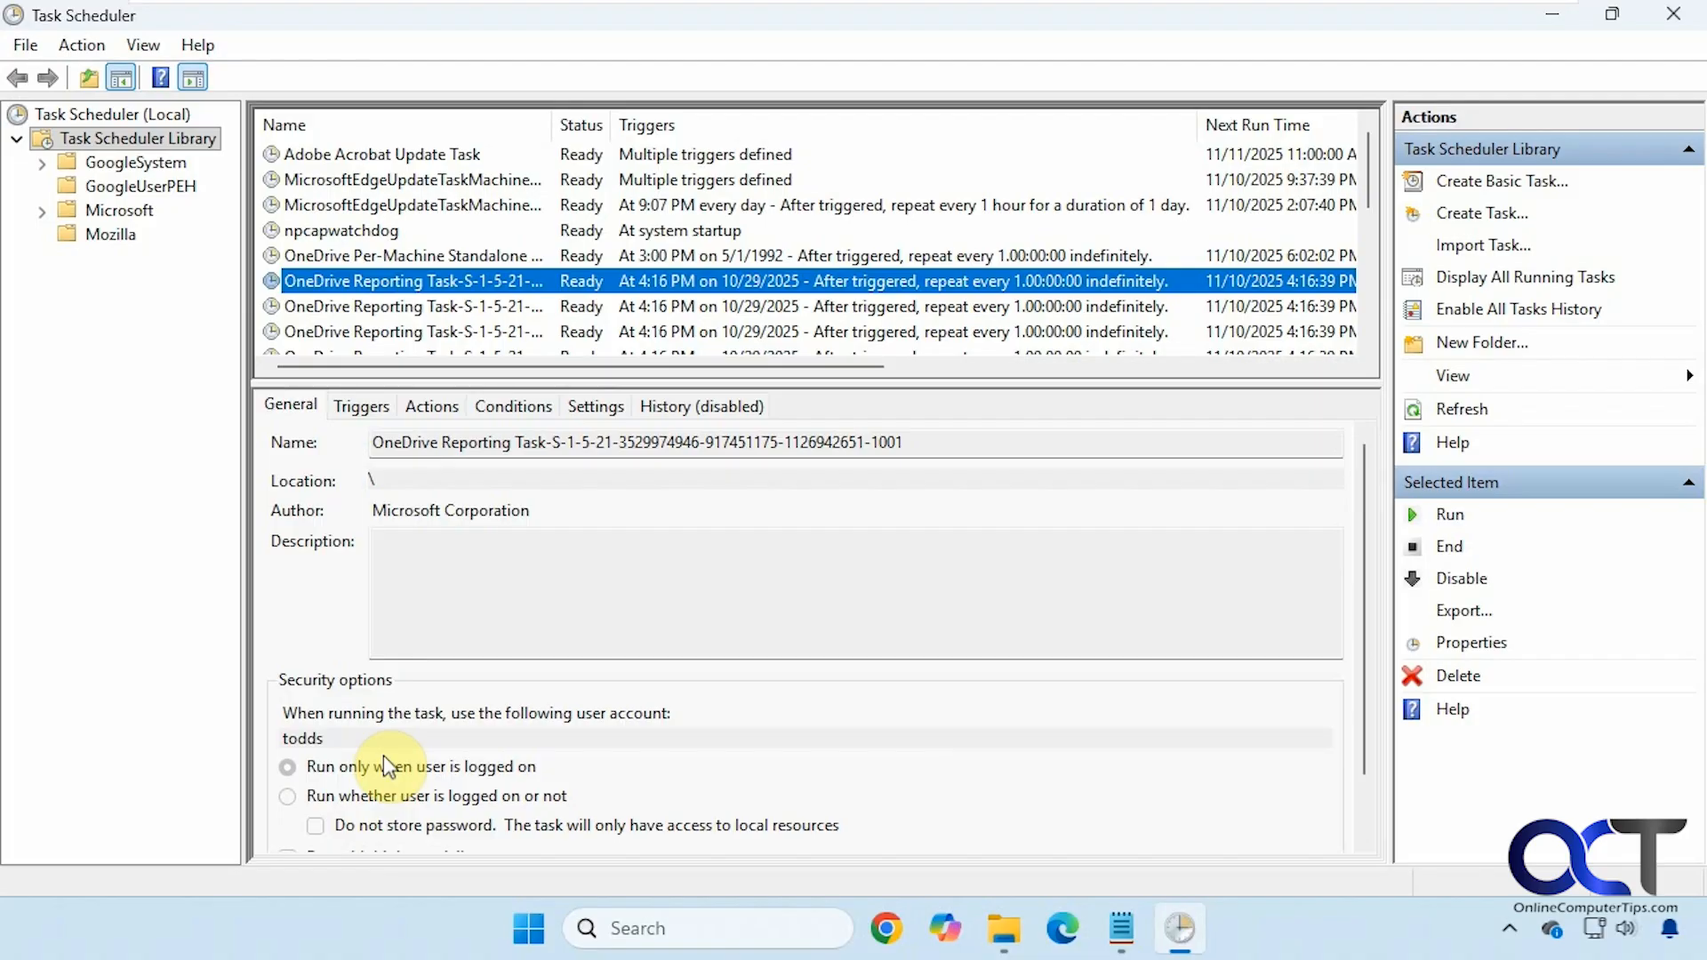
click(361, 405)
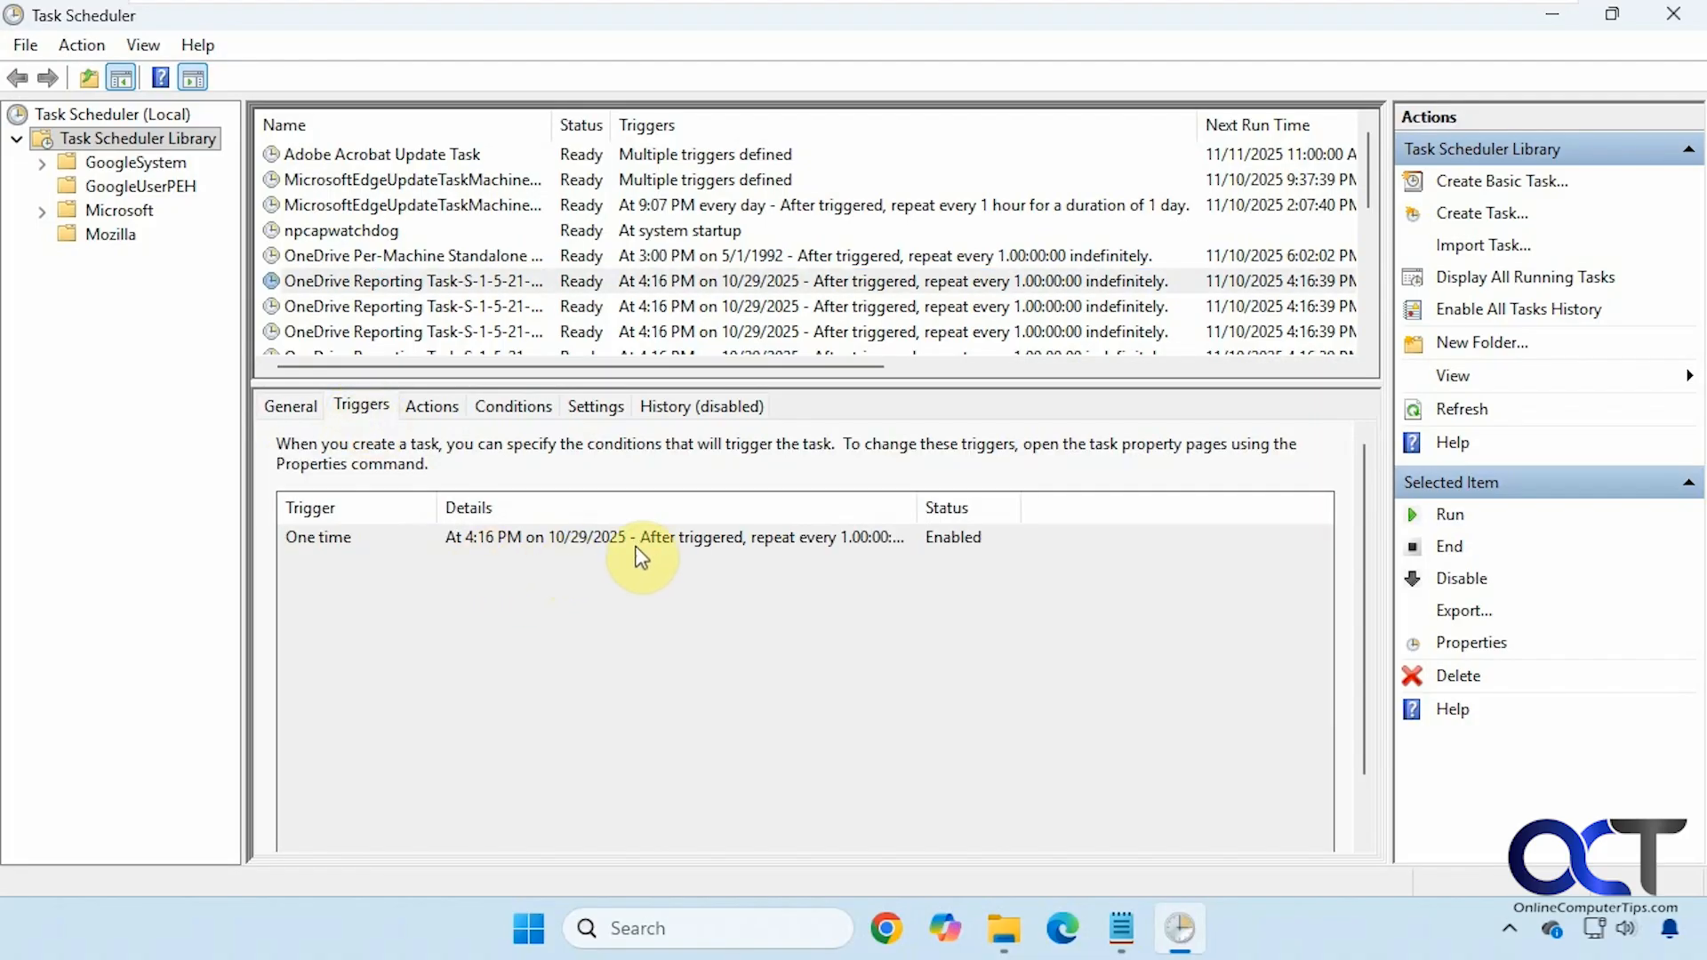
click(432, 408)
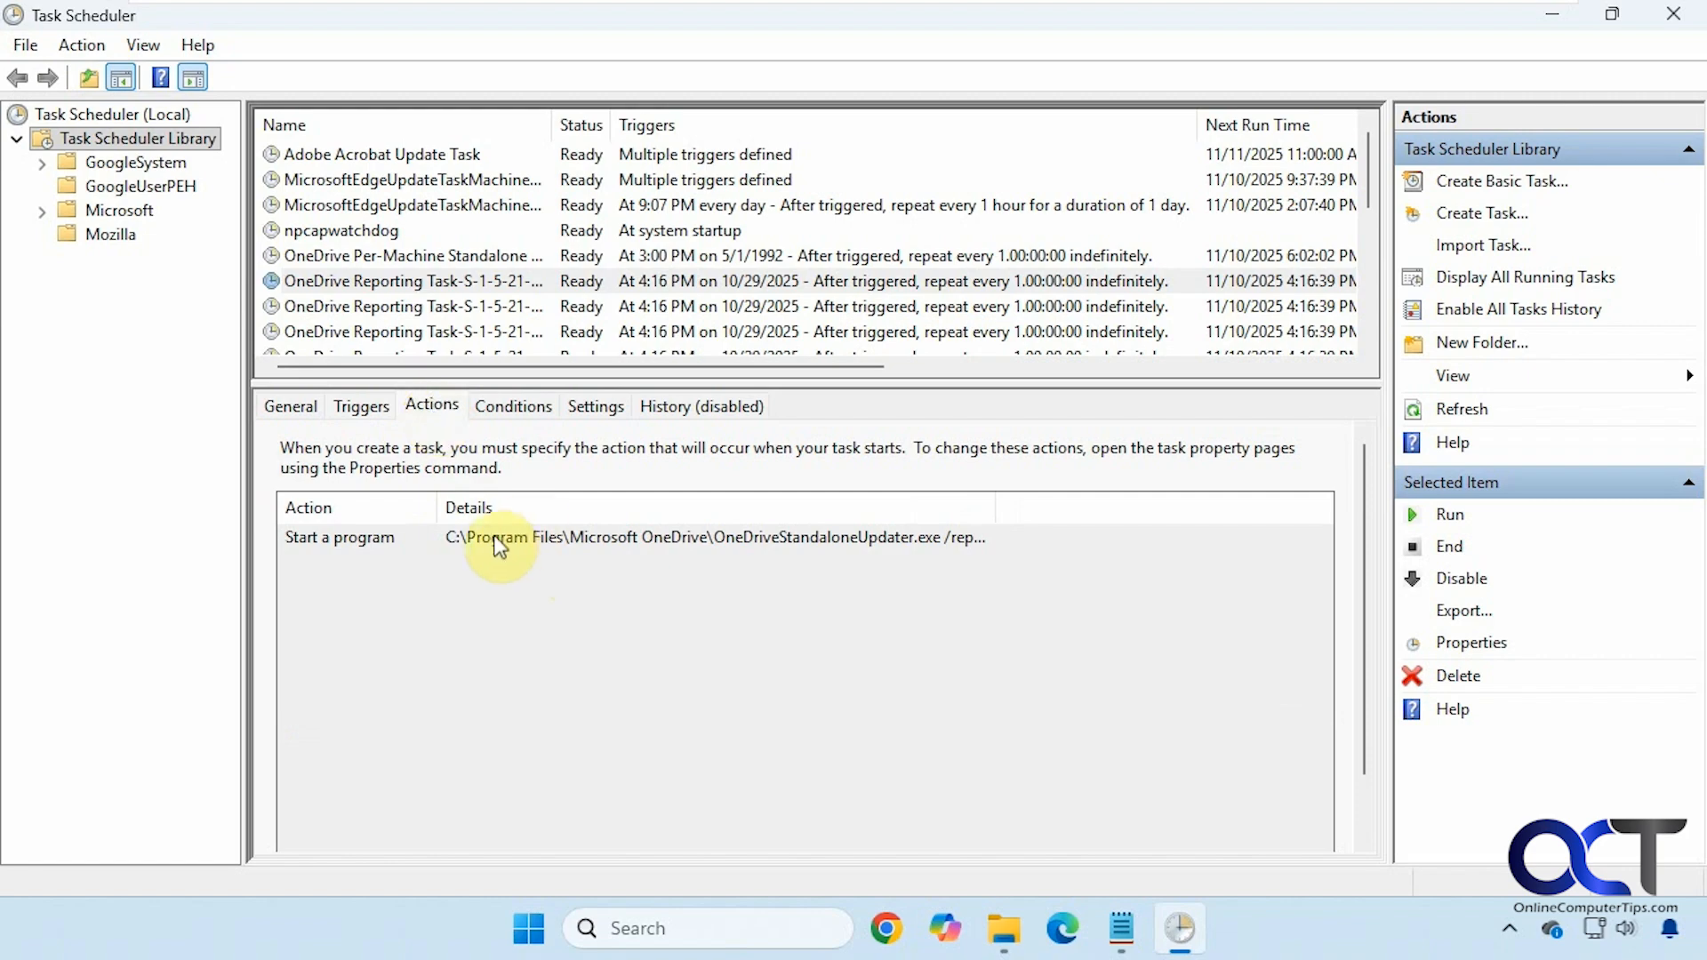
click(514, 407)
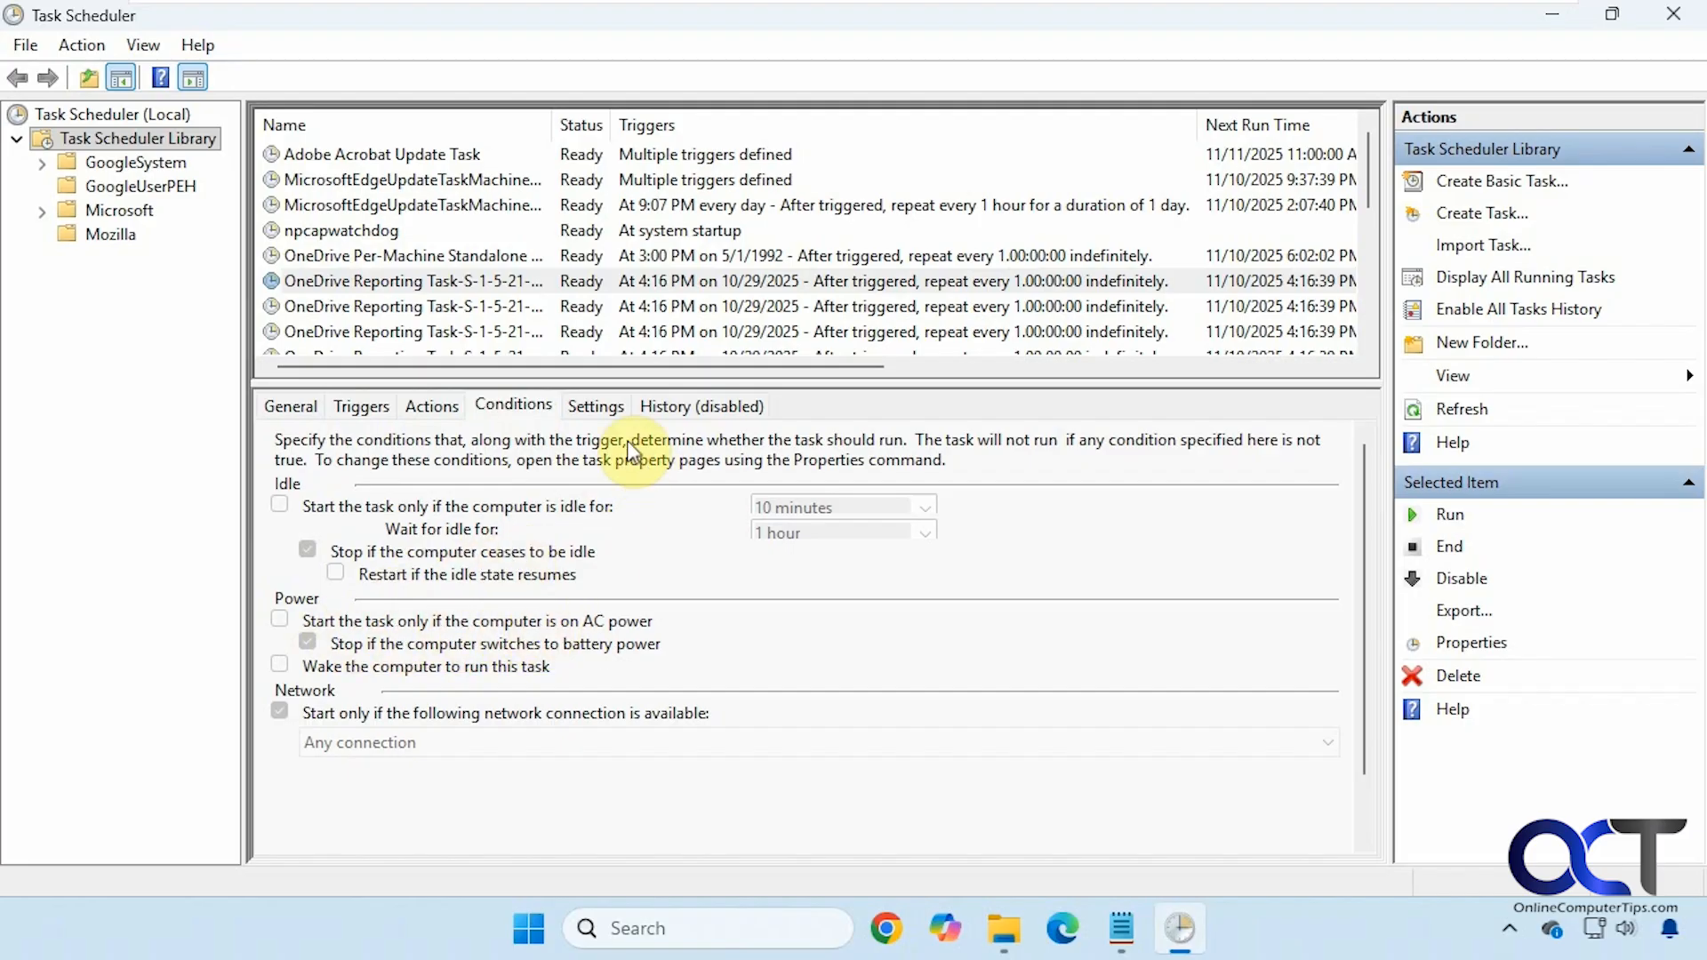
click(596, 407)
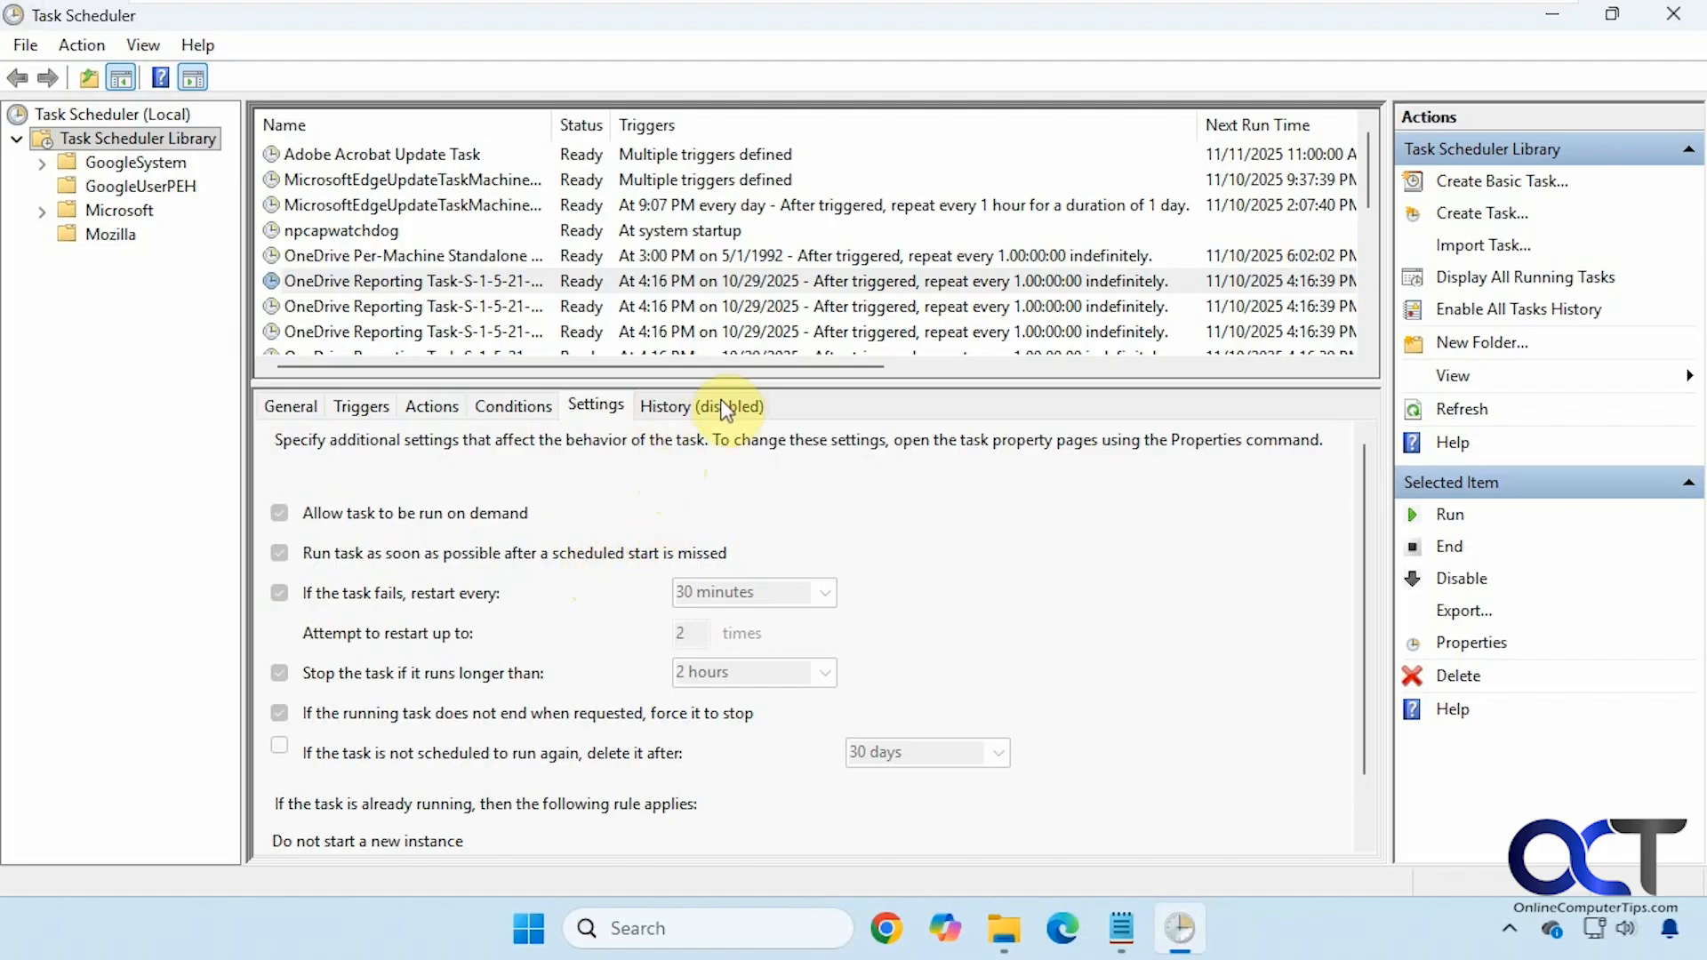
click(291, 407)
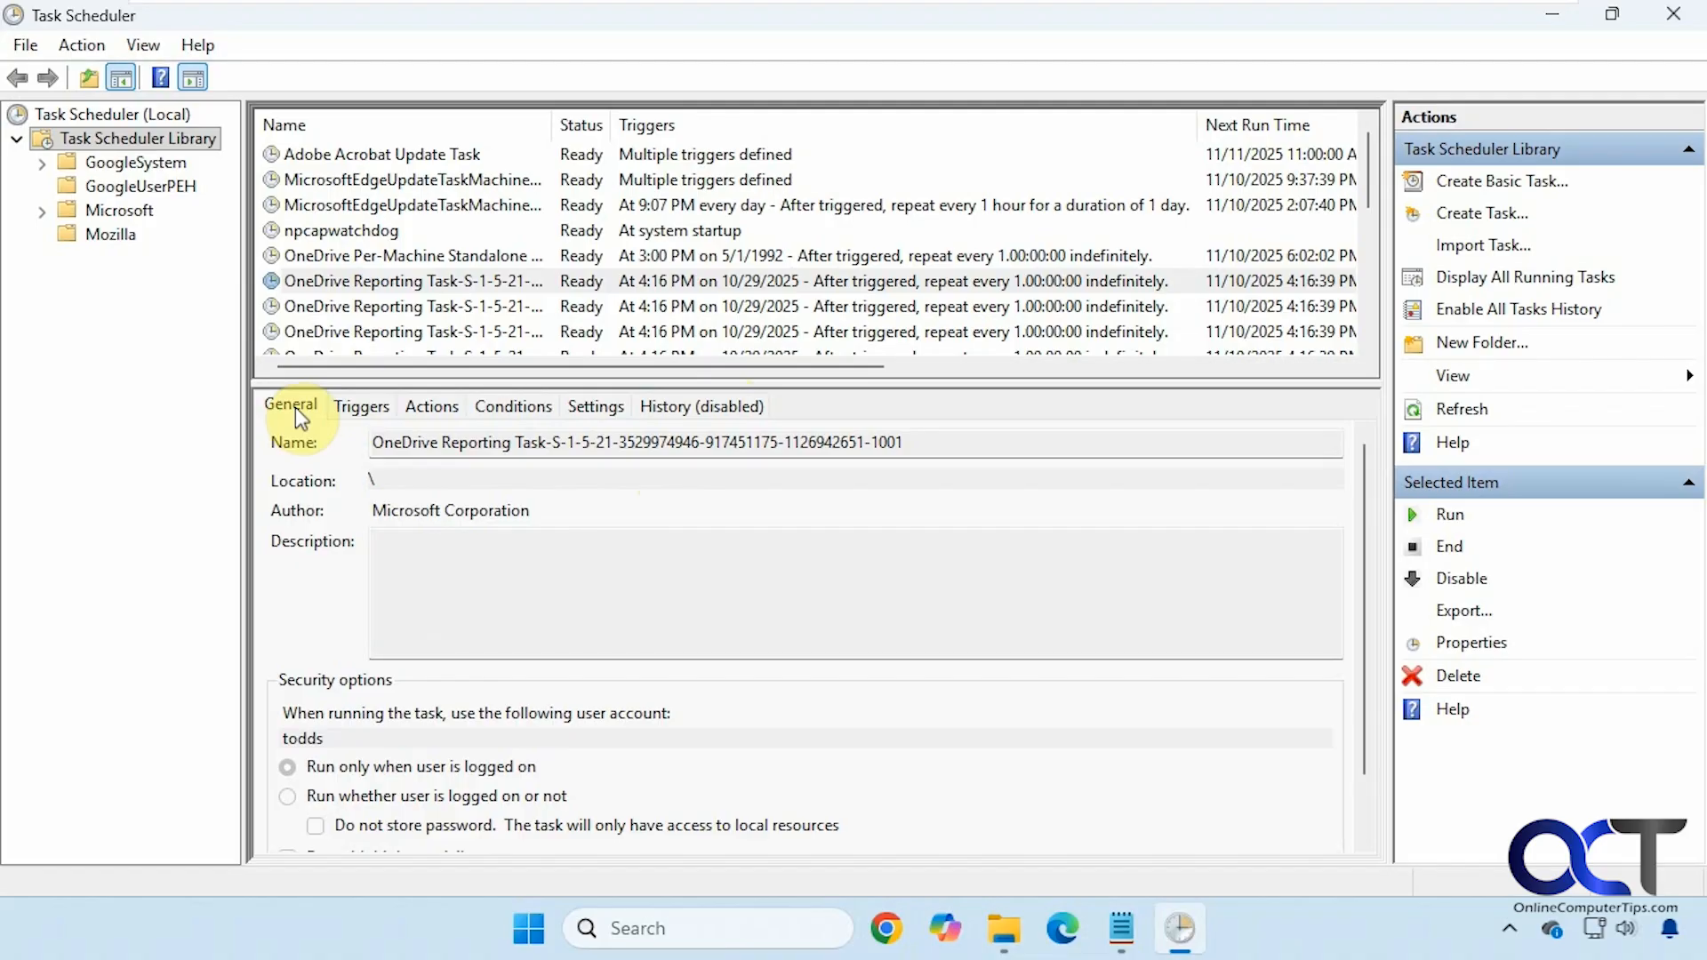
Start creating a full task in the Task Scheduler Library and name it "Daily Reminder".
right_click(105, 143)
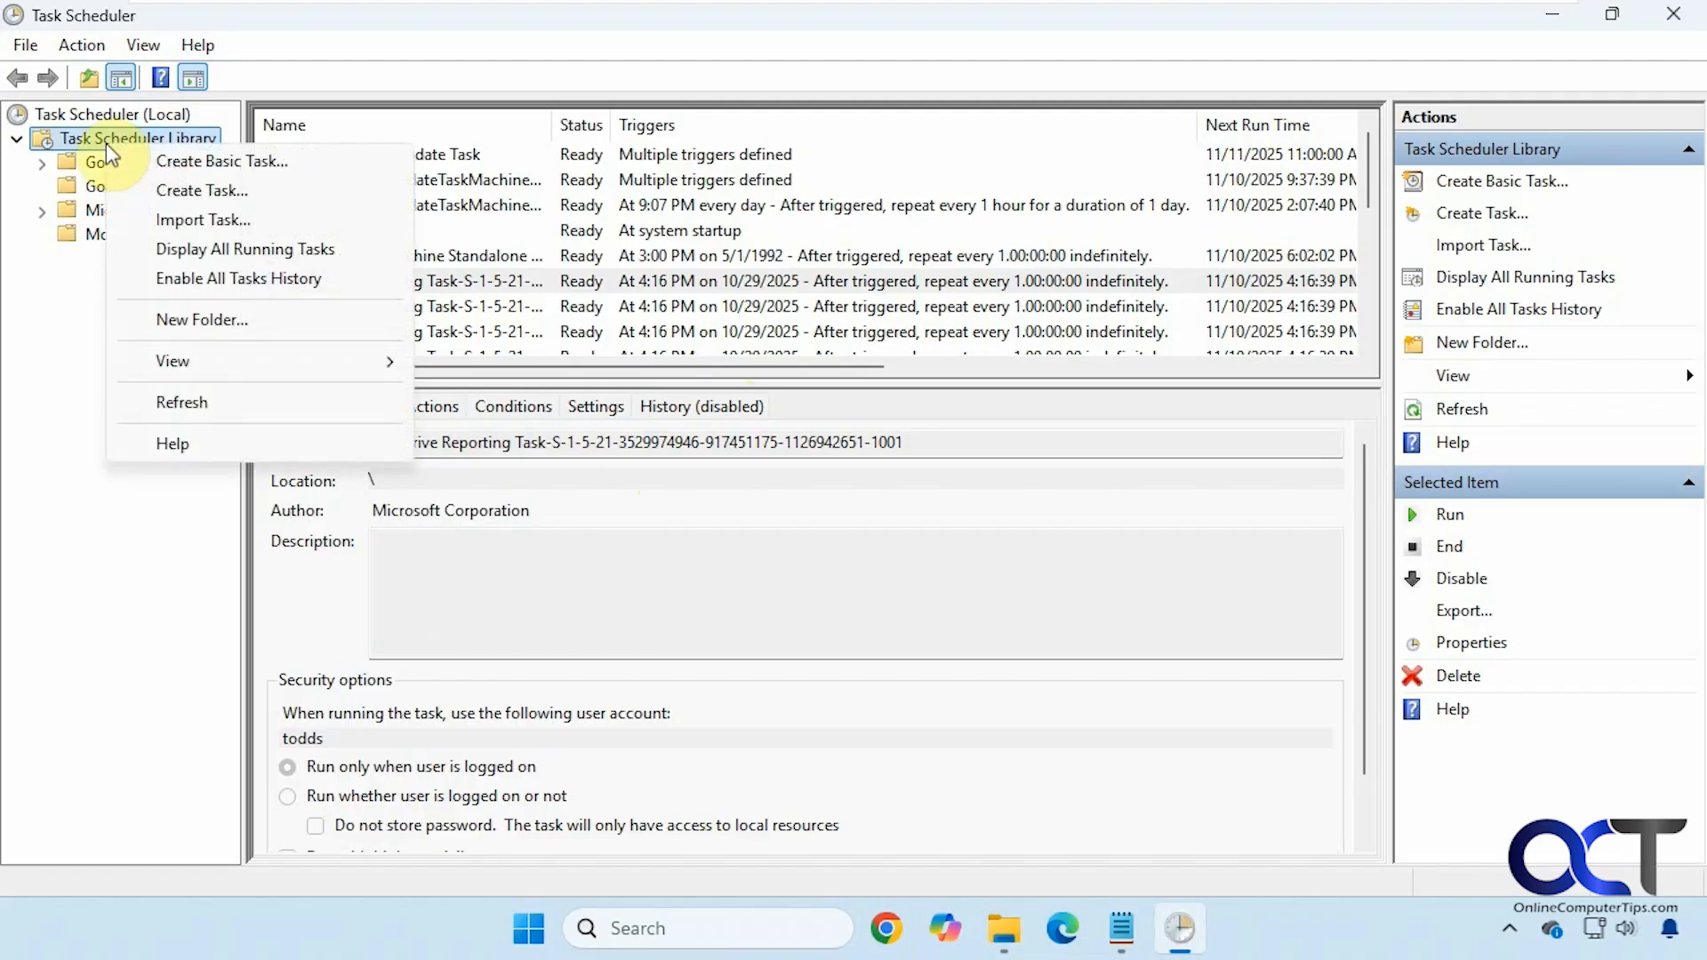
click(183, 189)
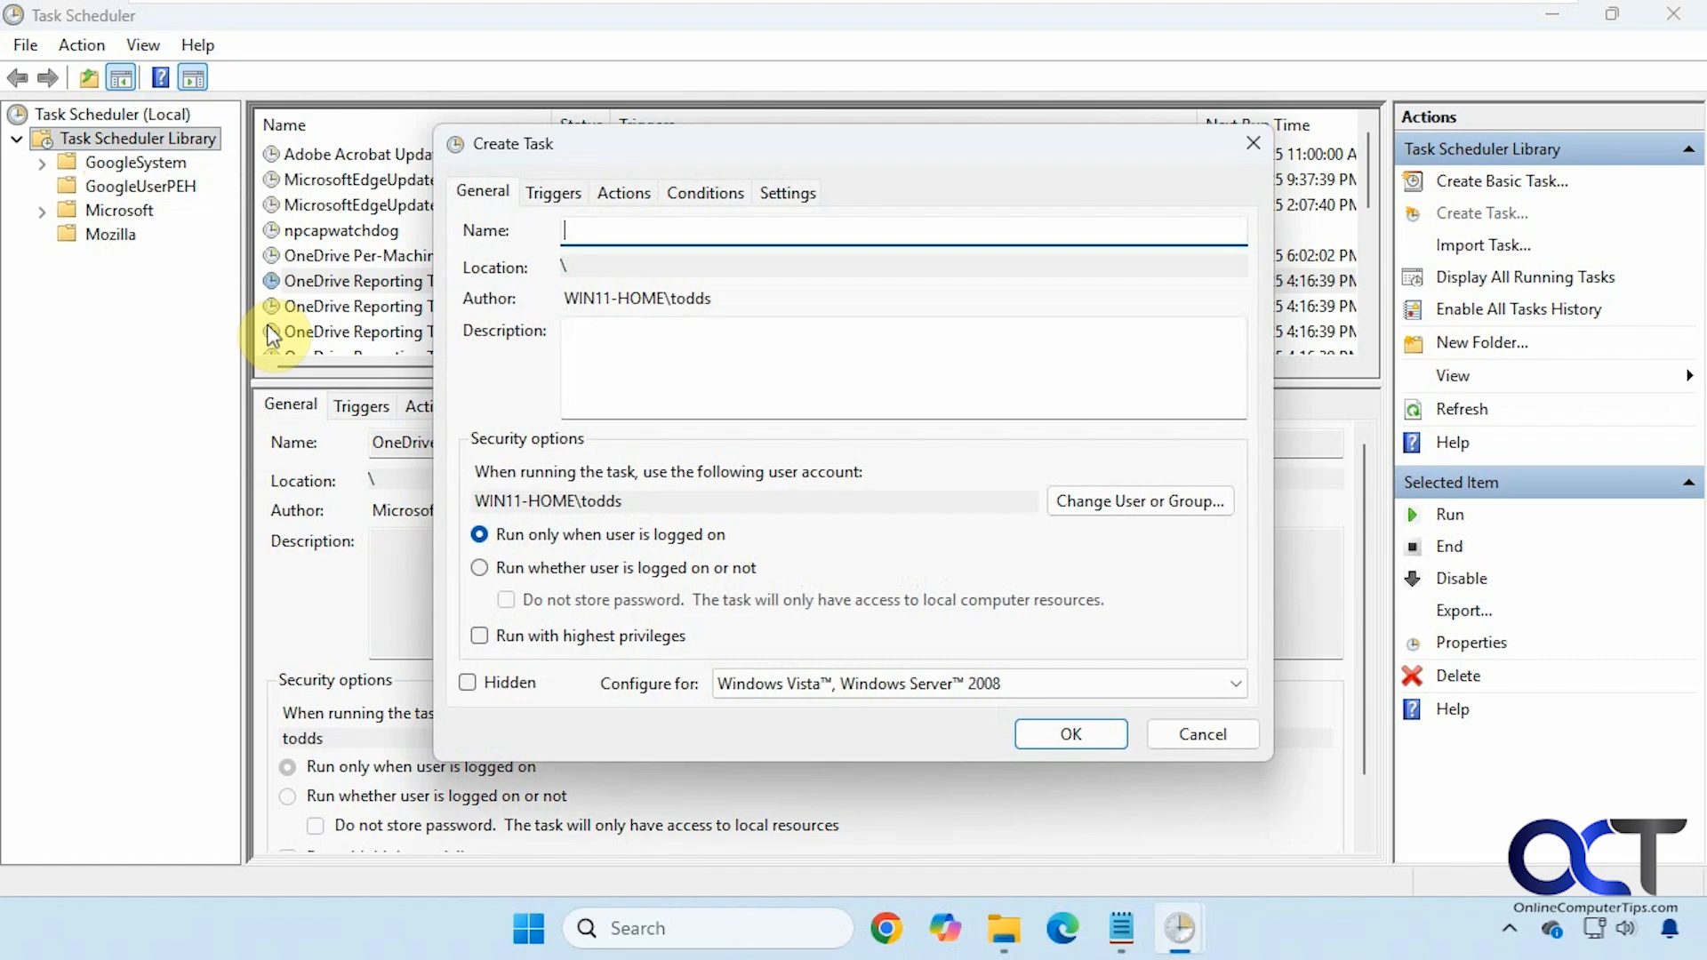
text(Daily Reminder)
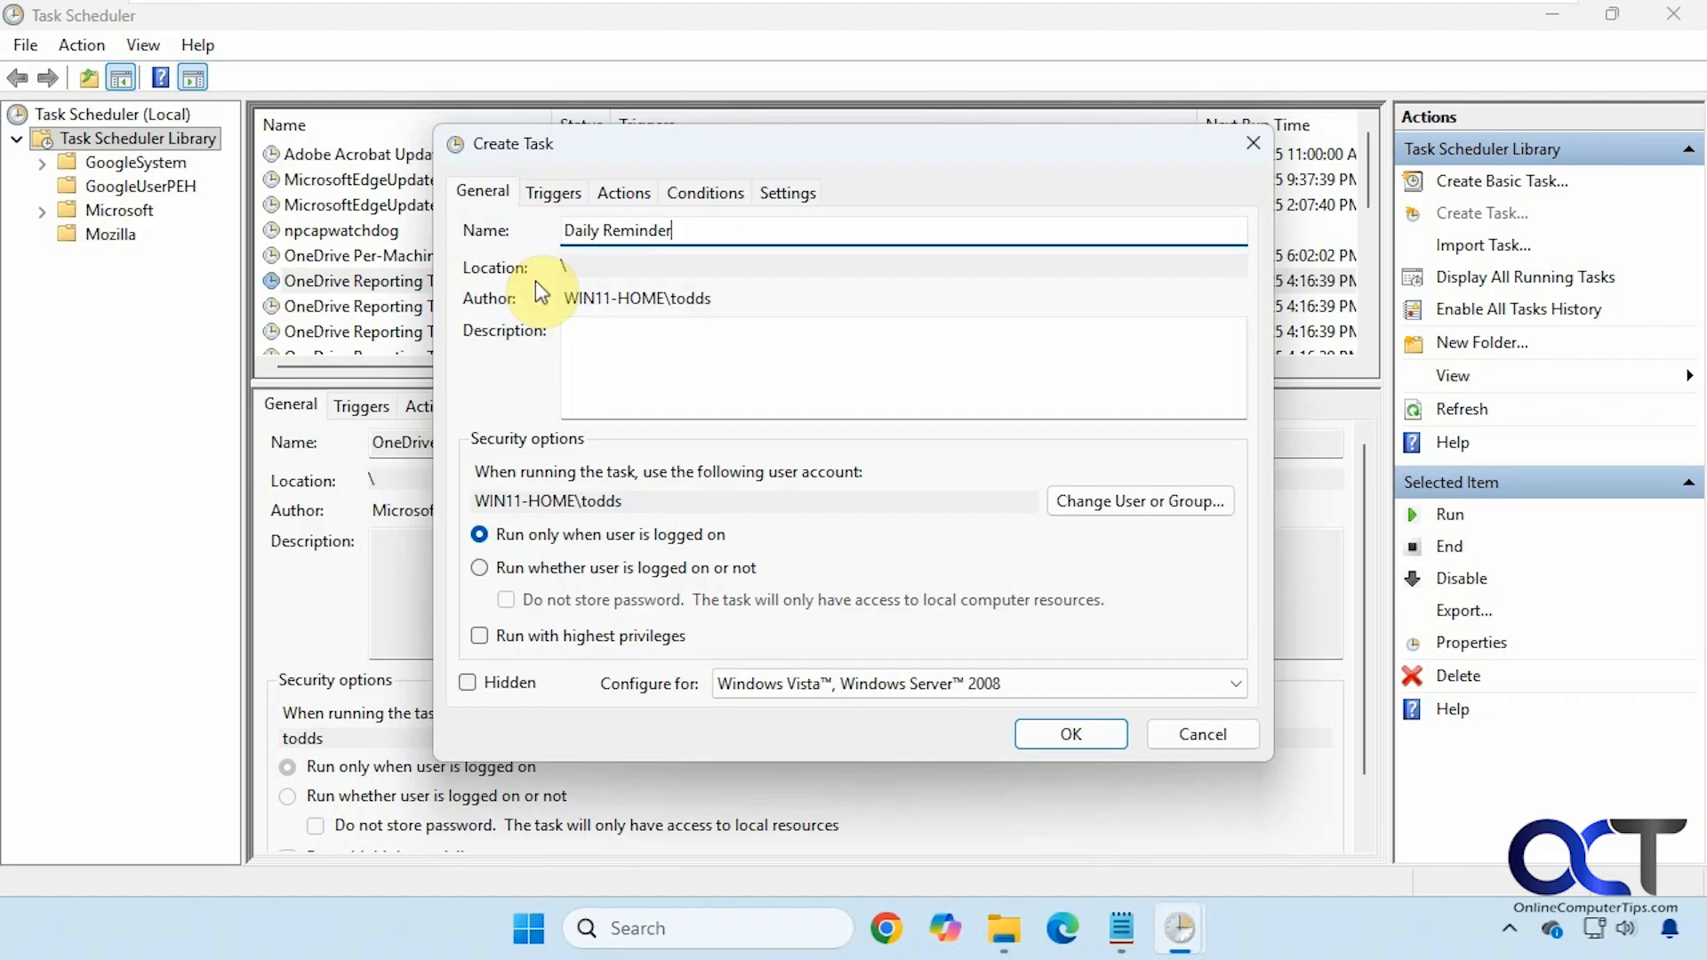
Add a scheduled trigger to the task that runs daily at 1:40:00 PM.
click(553, 201)
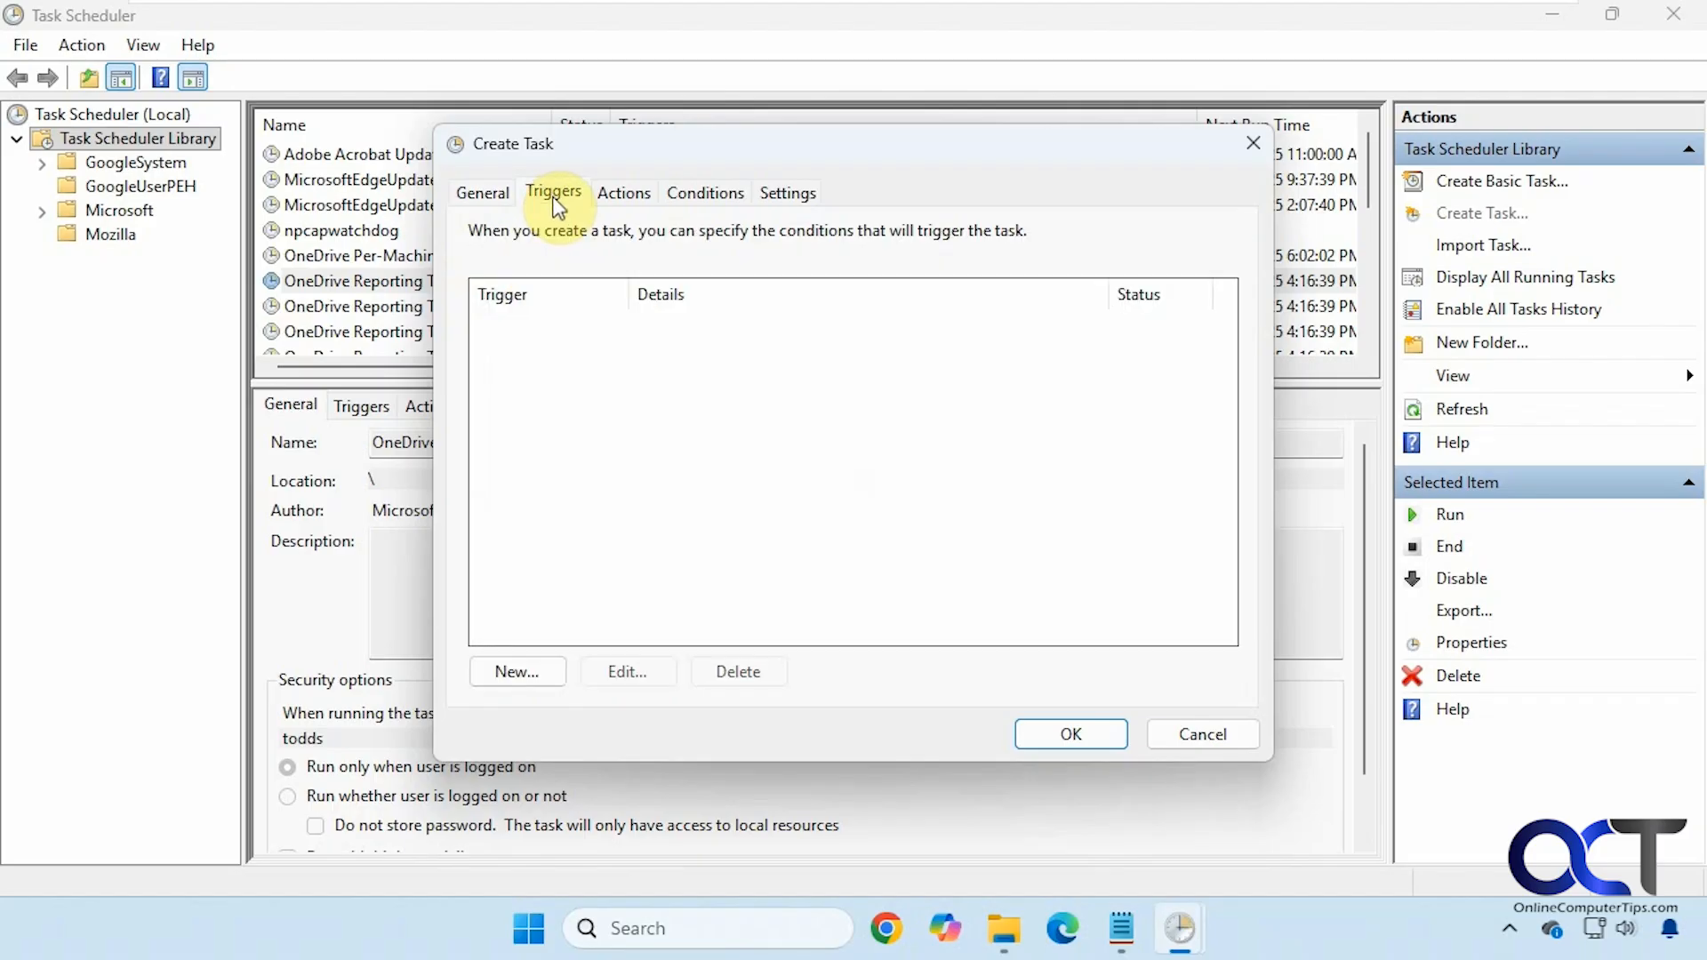
click(523, 665)
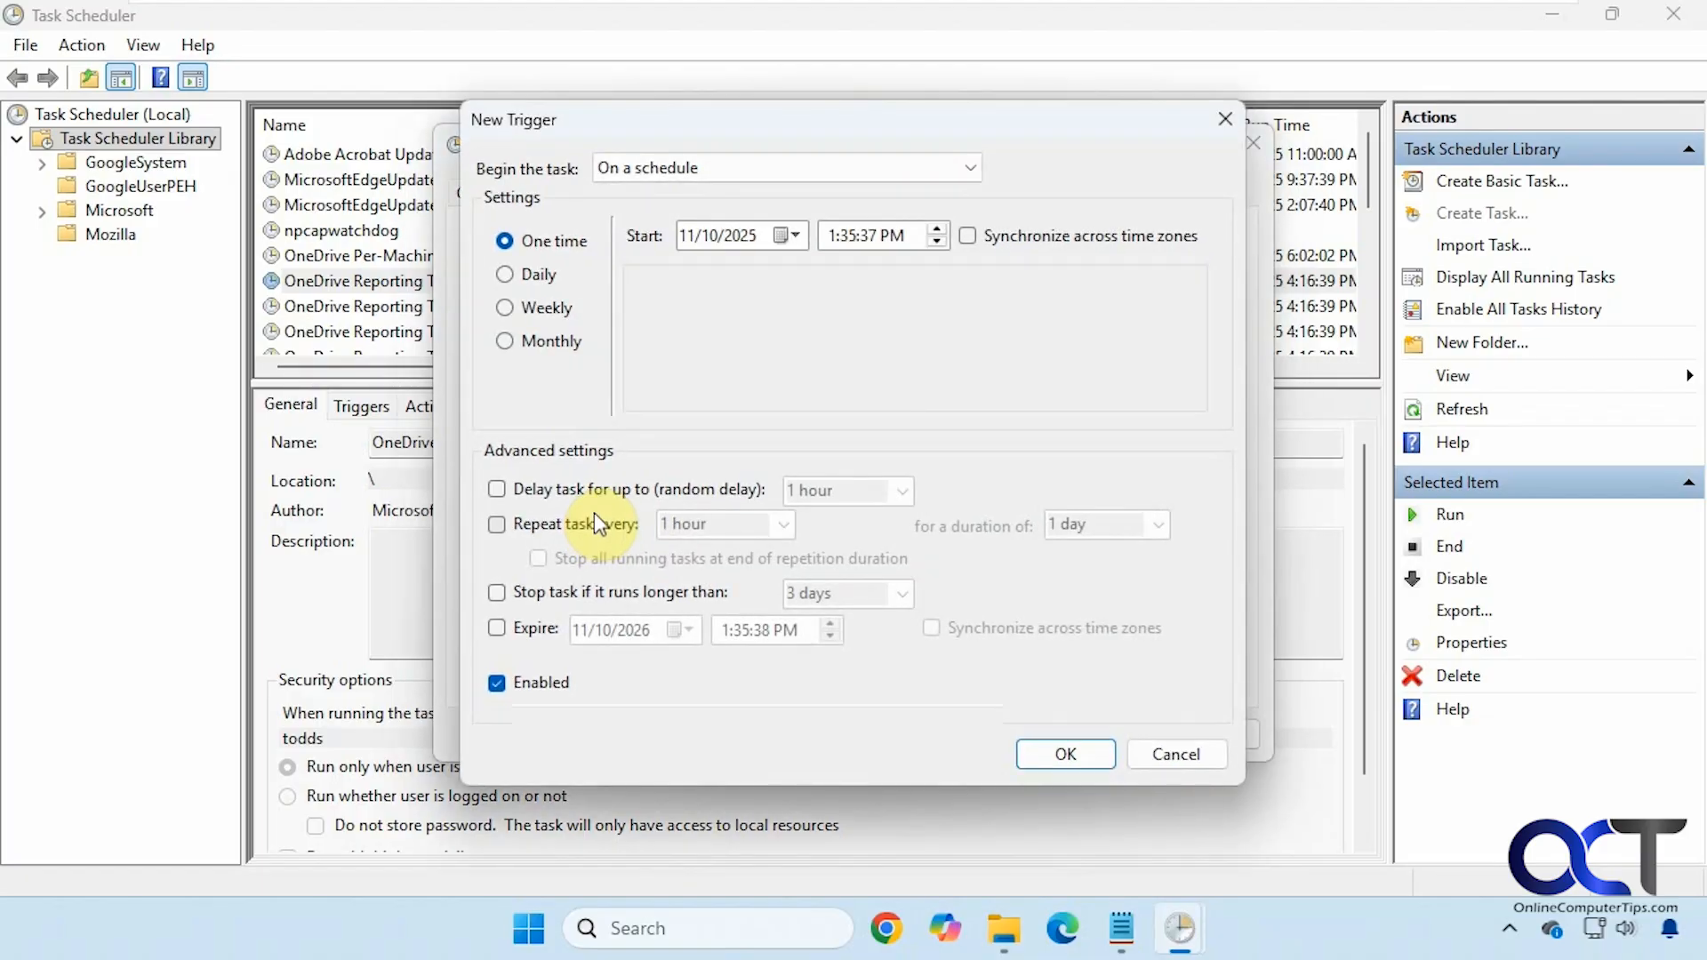
click(524, 277)
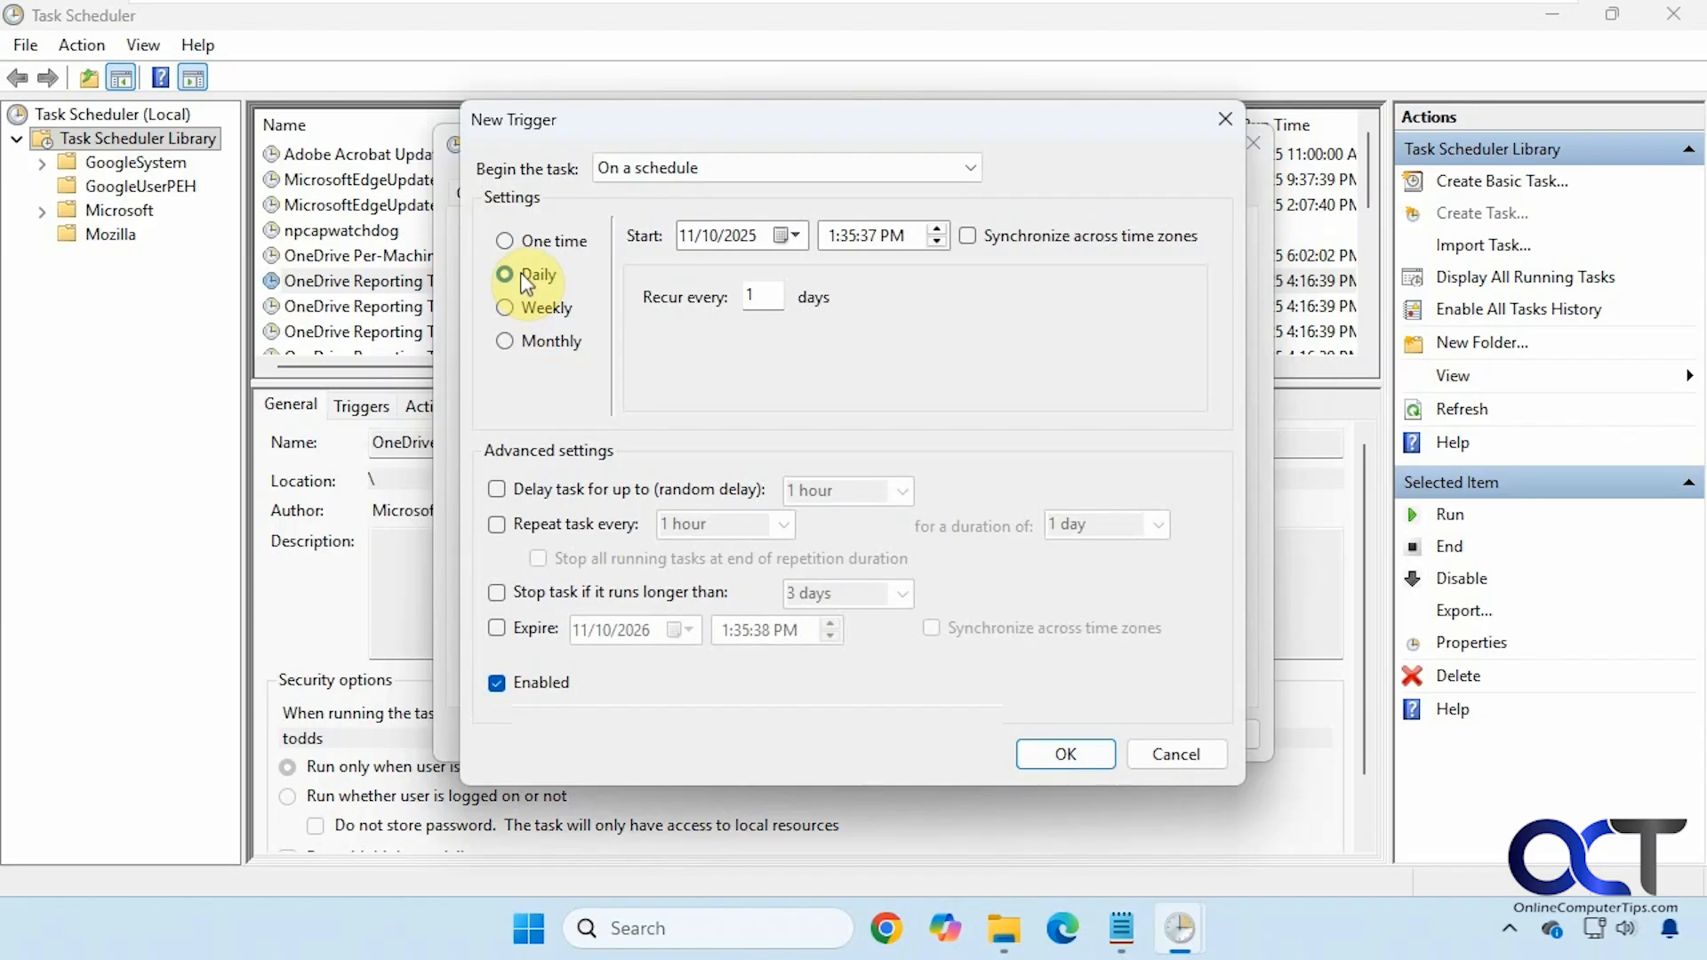
click(845, 237)
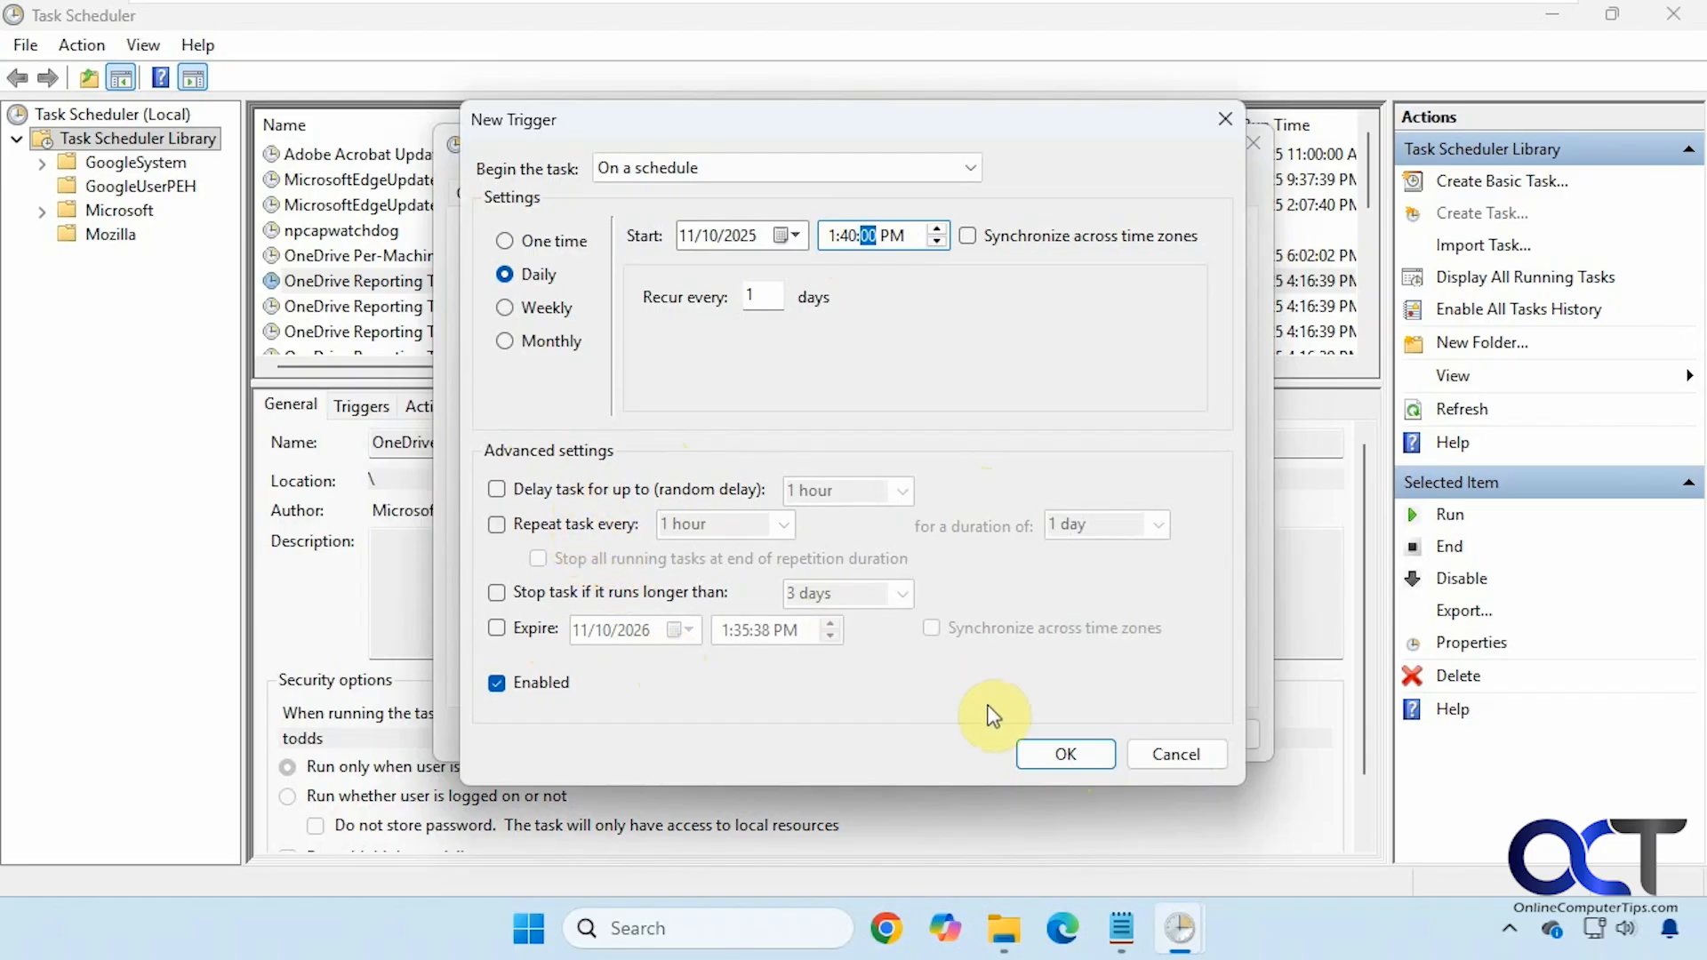
click(1058, 753)
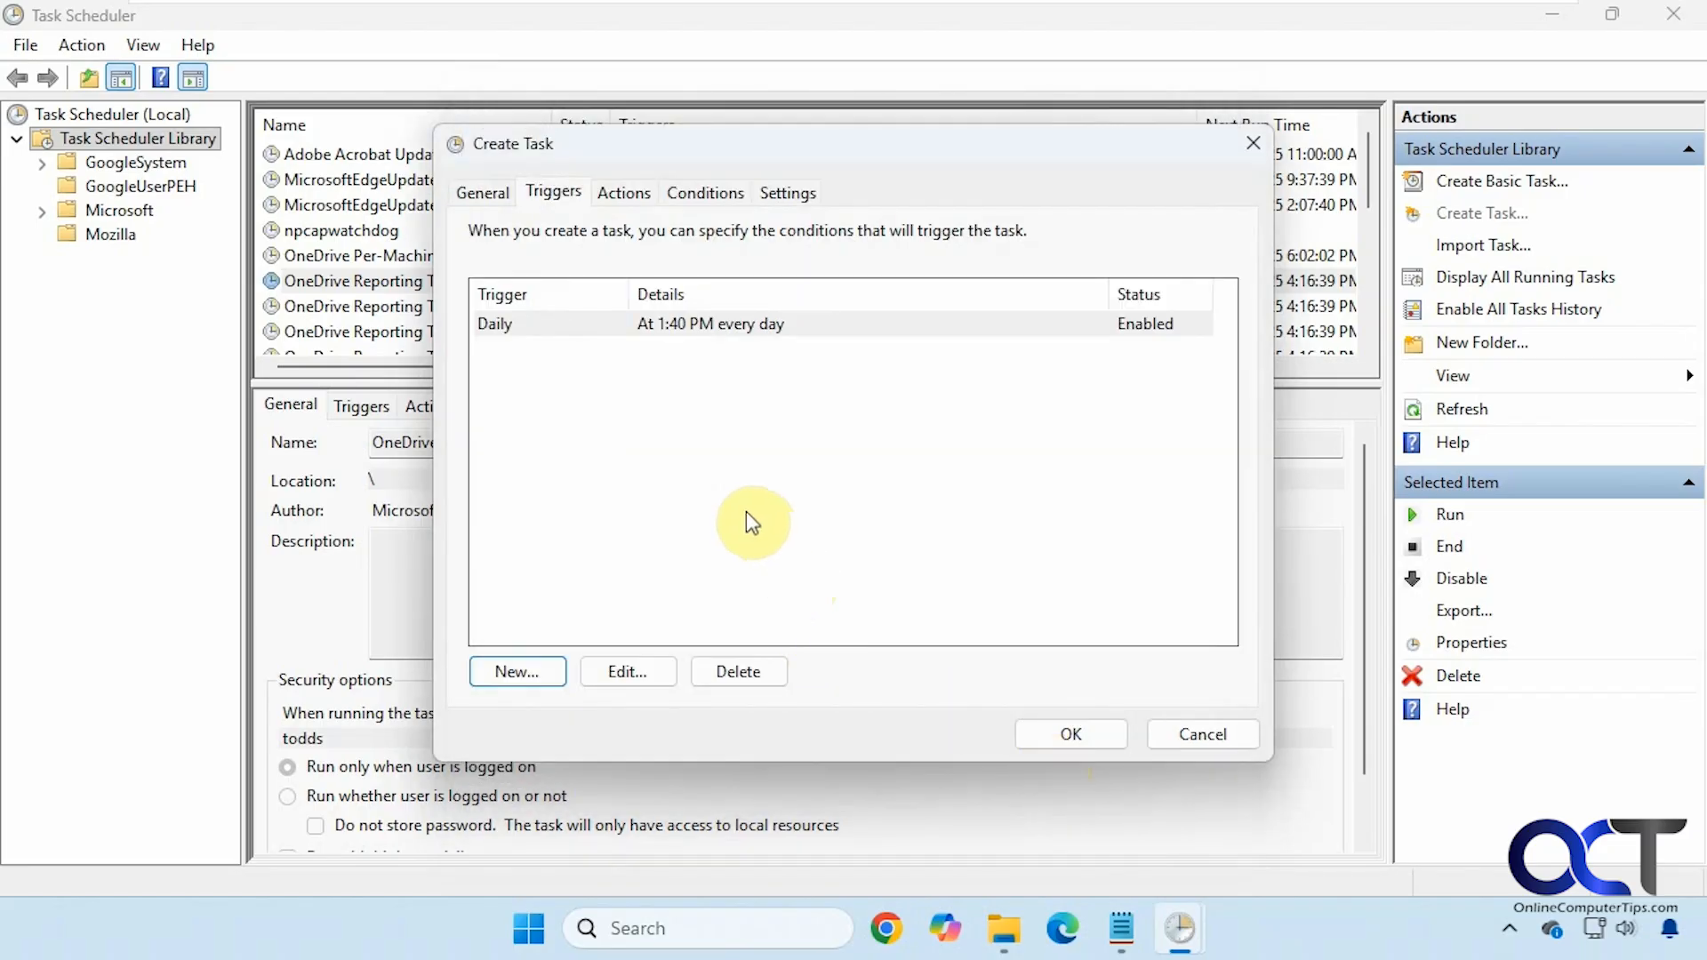
Begin a new action for the task and review the available action types, keeping "Start a program".
click(617, 195)
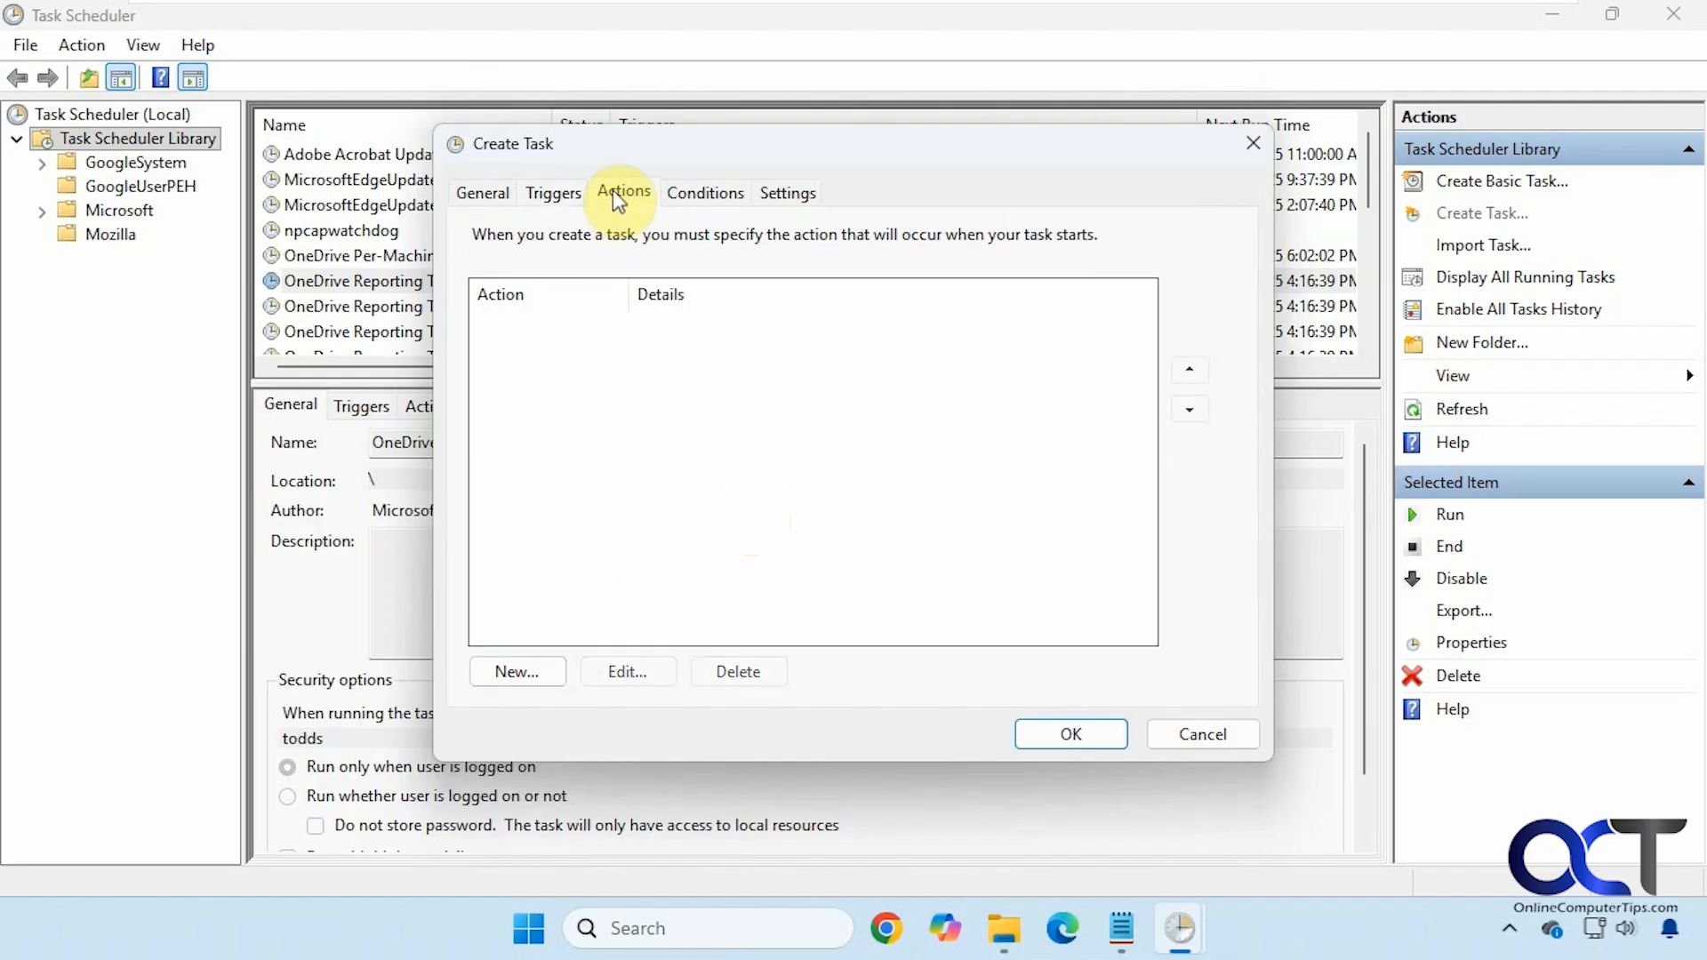
click(536, 678)
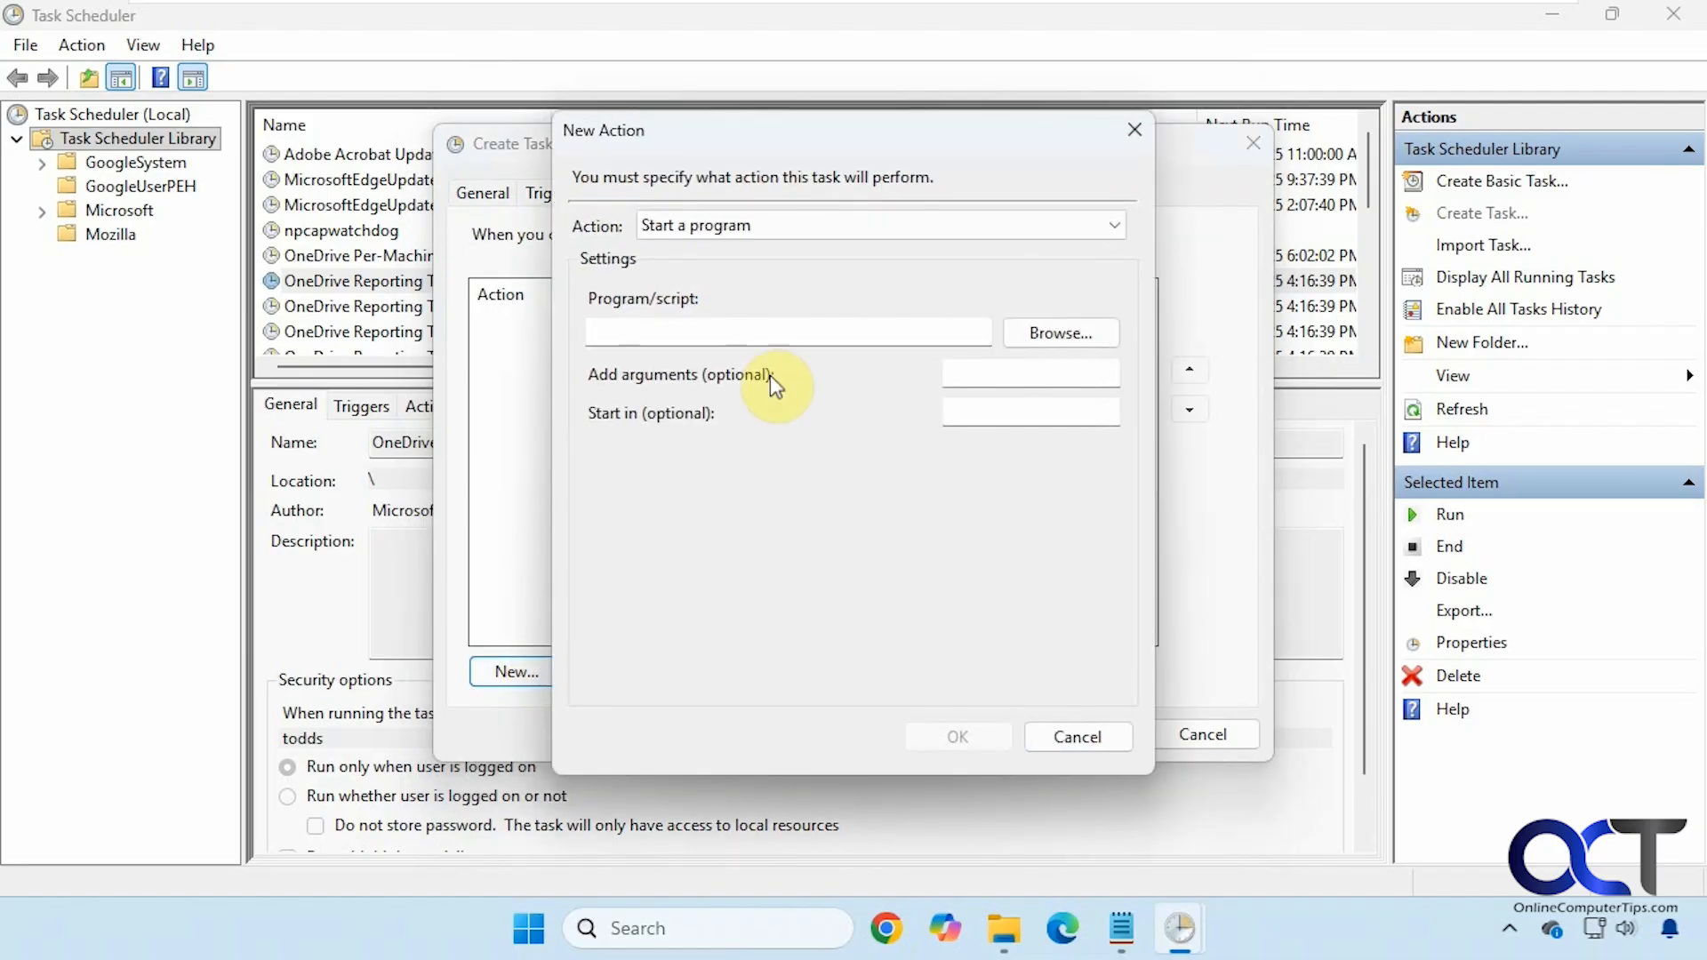
click(866, 229)
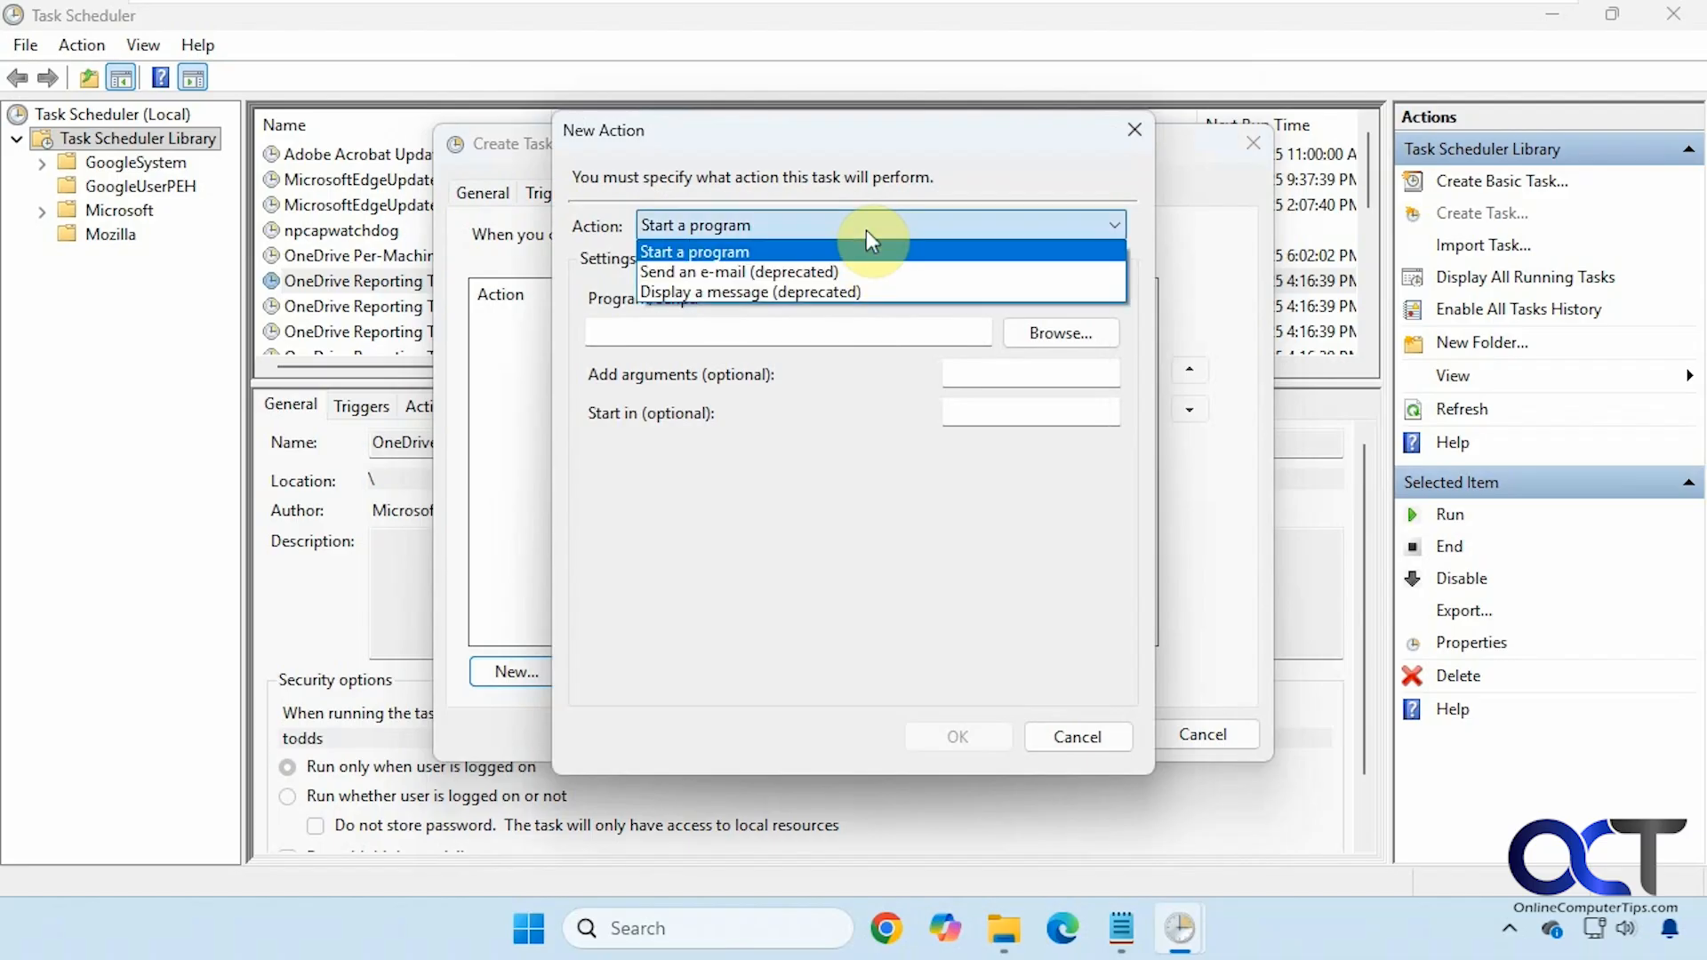
click(866, 231)
click(866, 231)
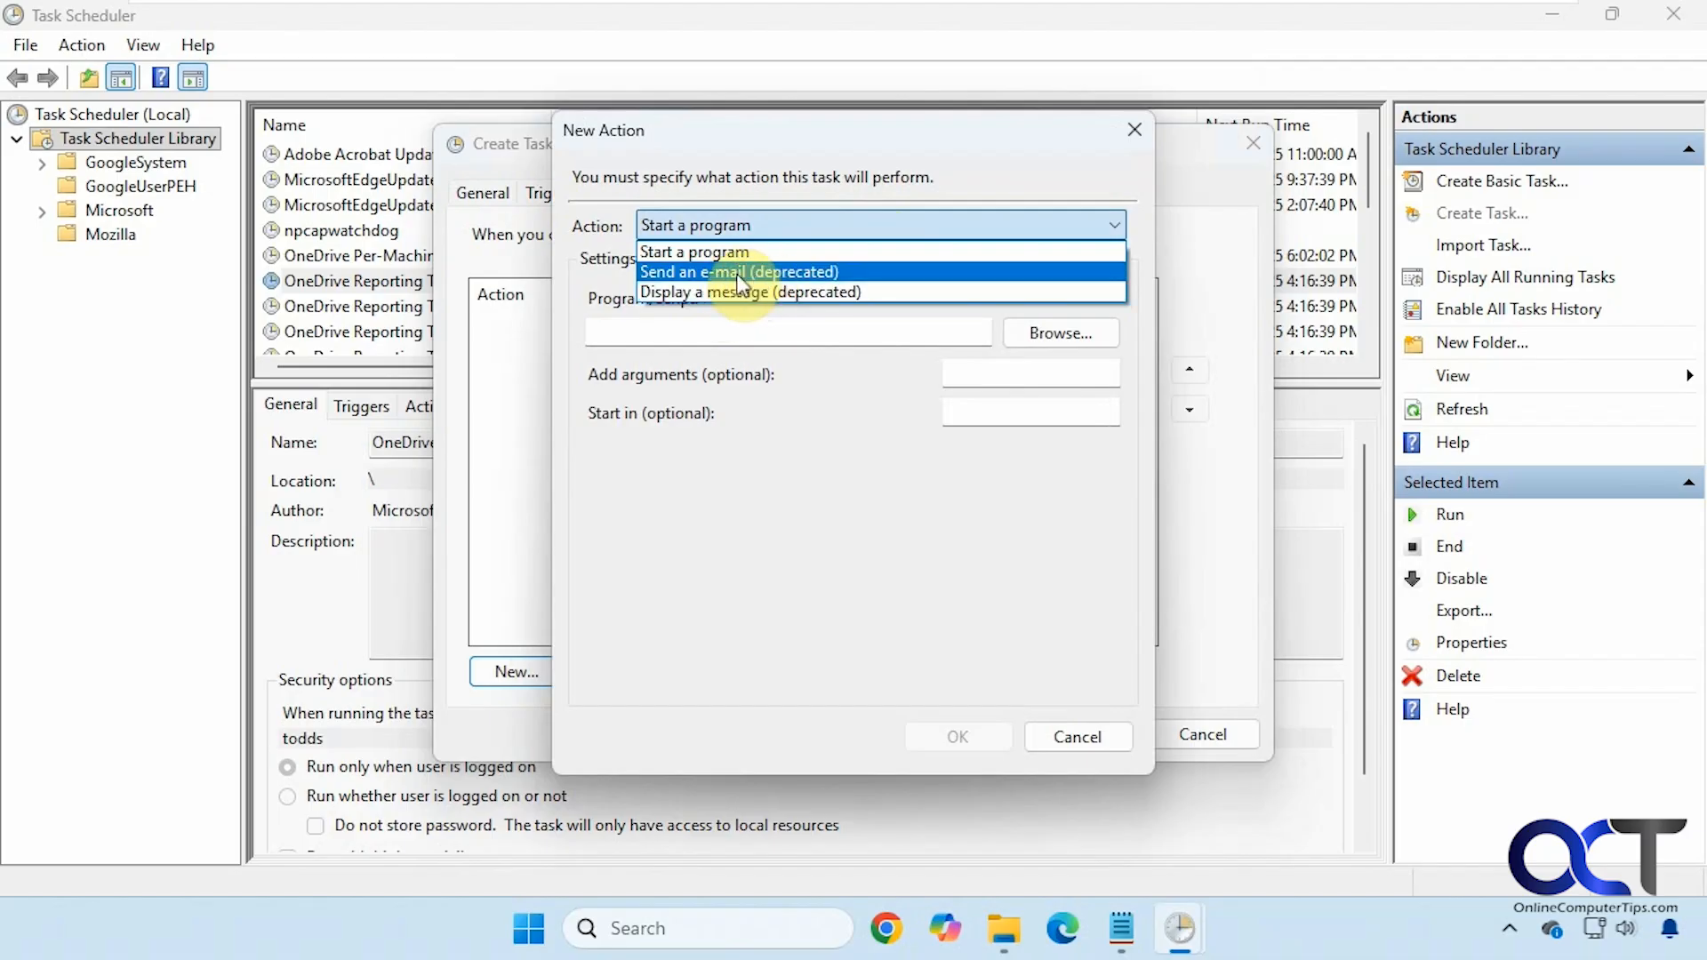
click(886, 165)
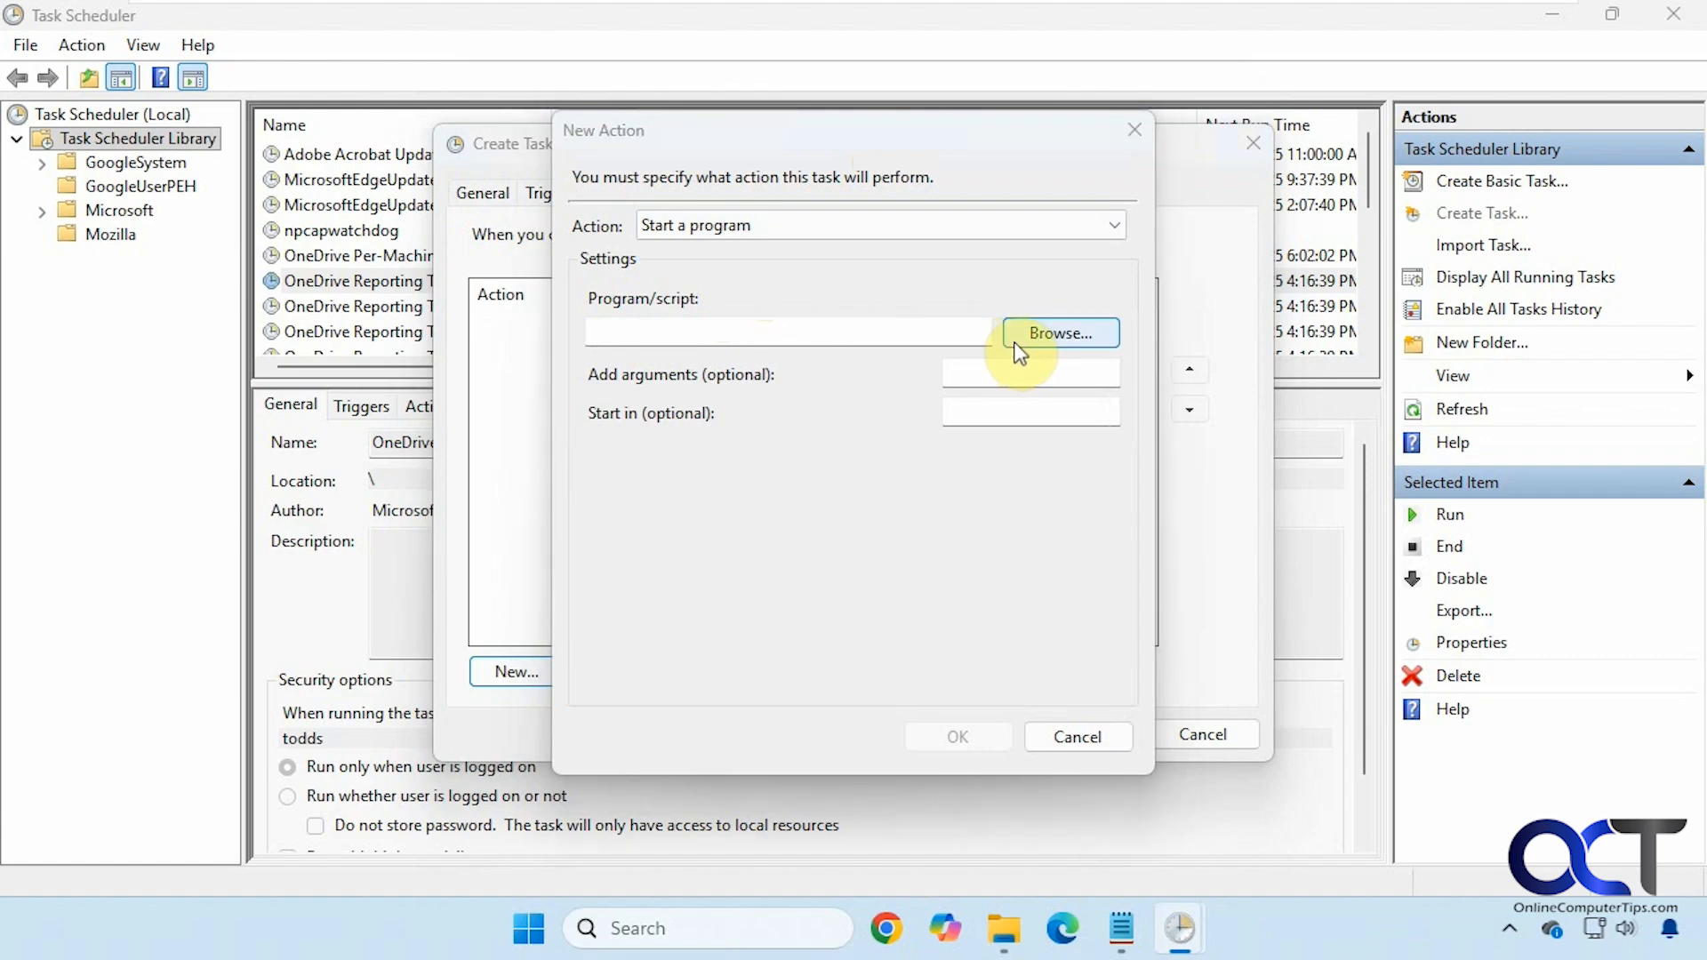
Choose notepad.exe from the System32 folder as the program the action starts.
click(1040, 334)
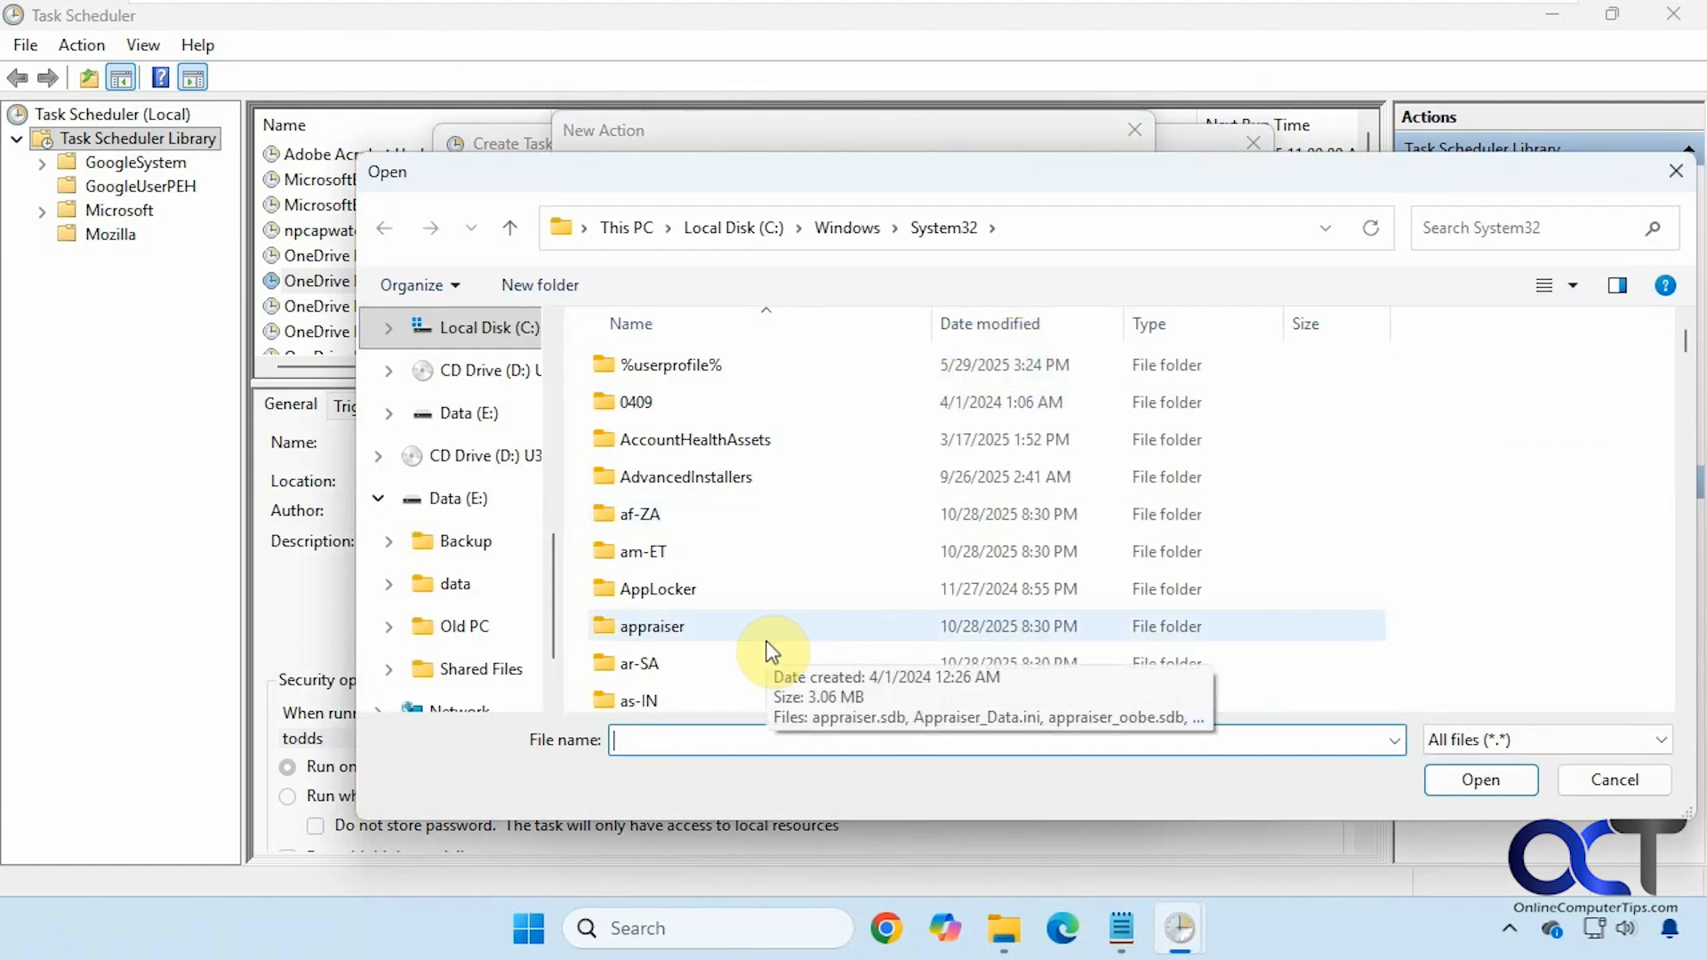
text(note)
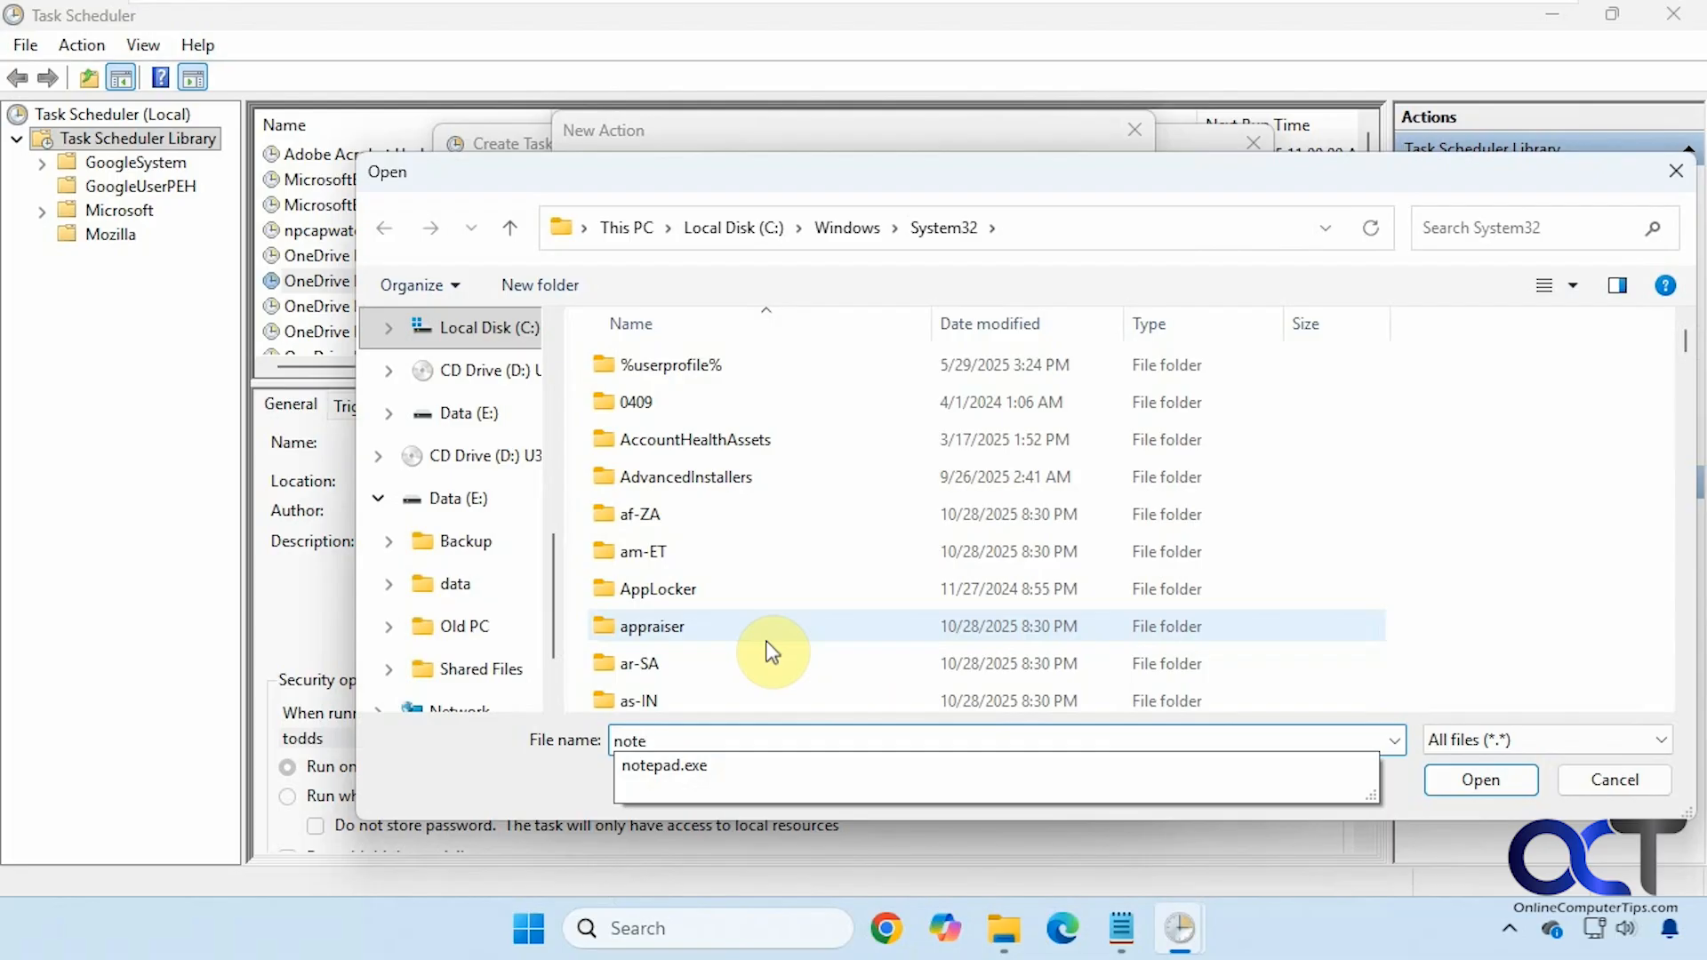
click(682, 769)
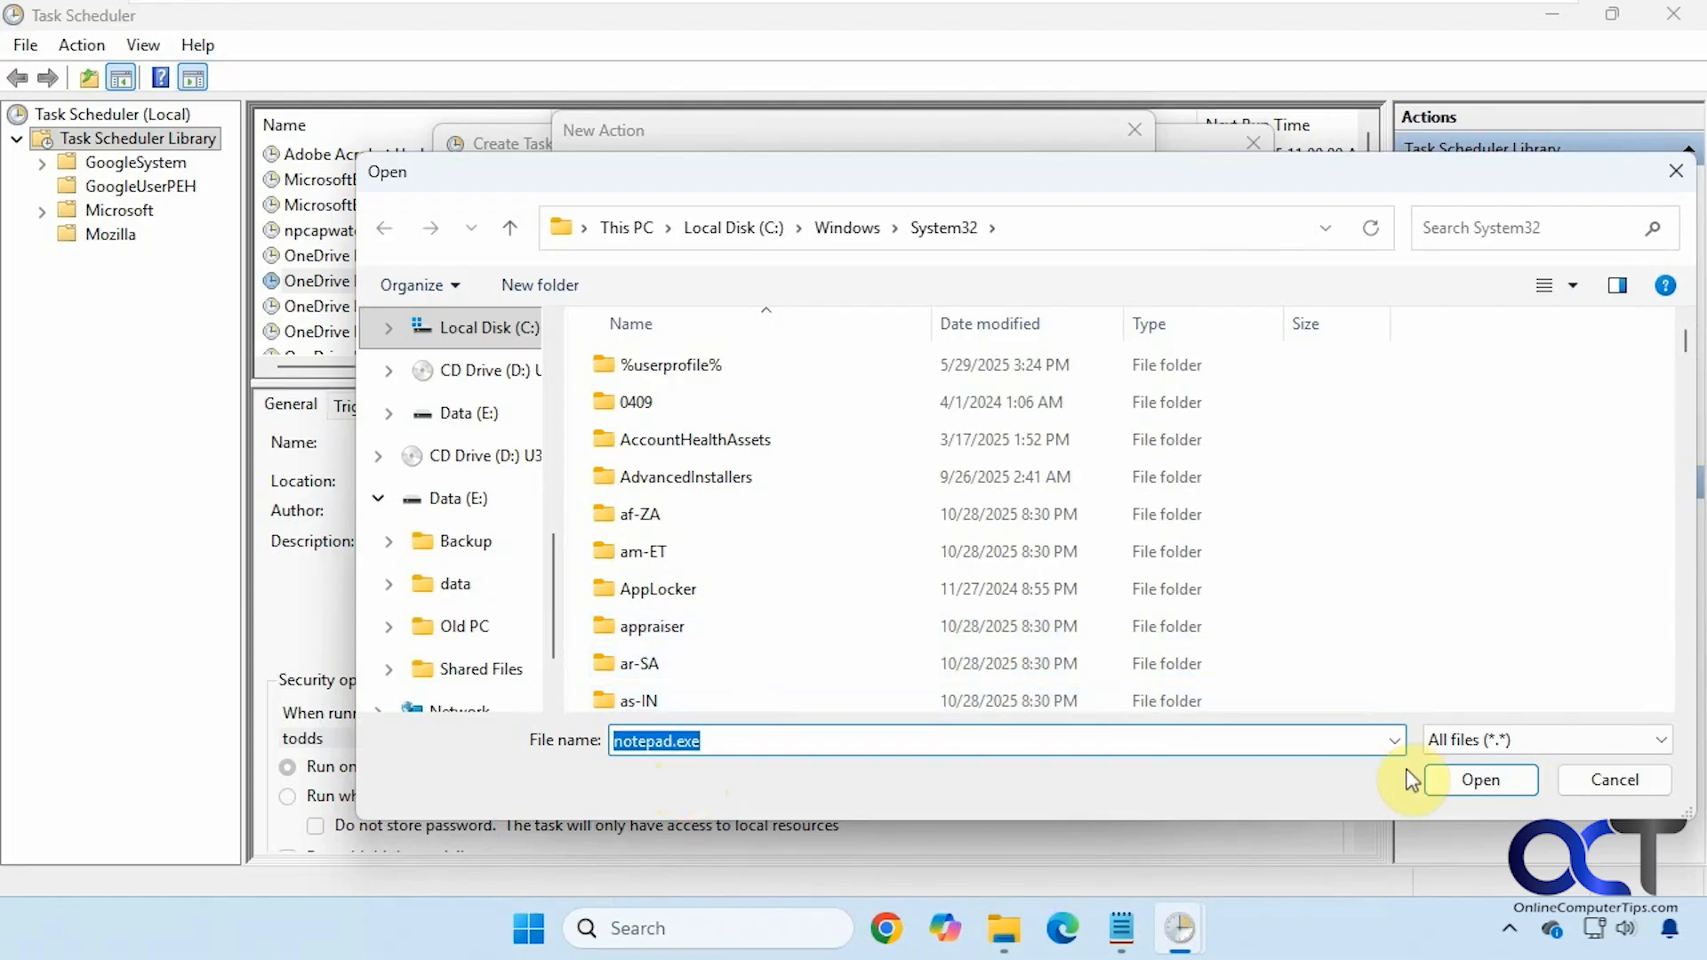
click(1479, 780)
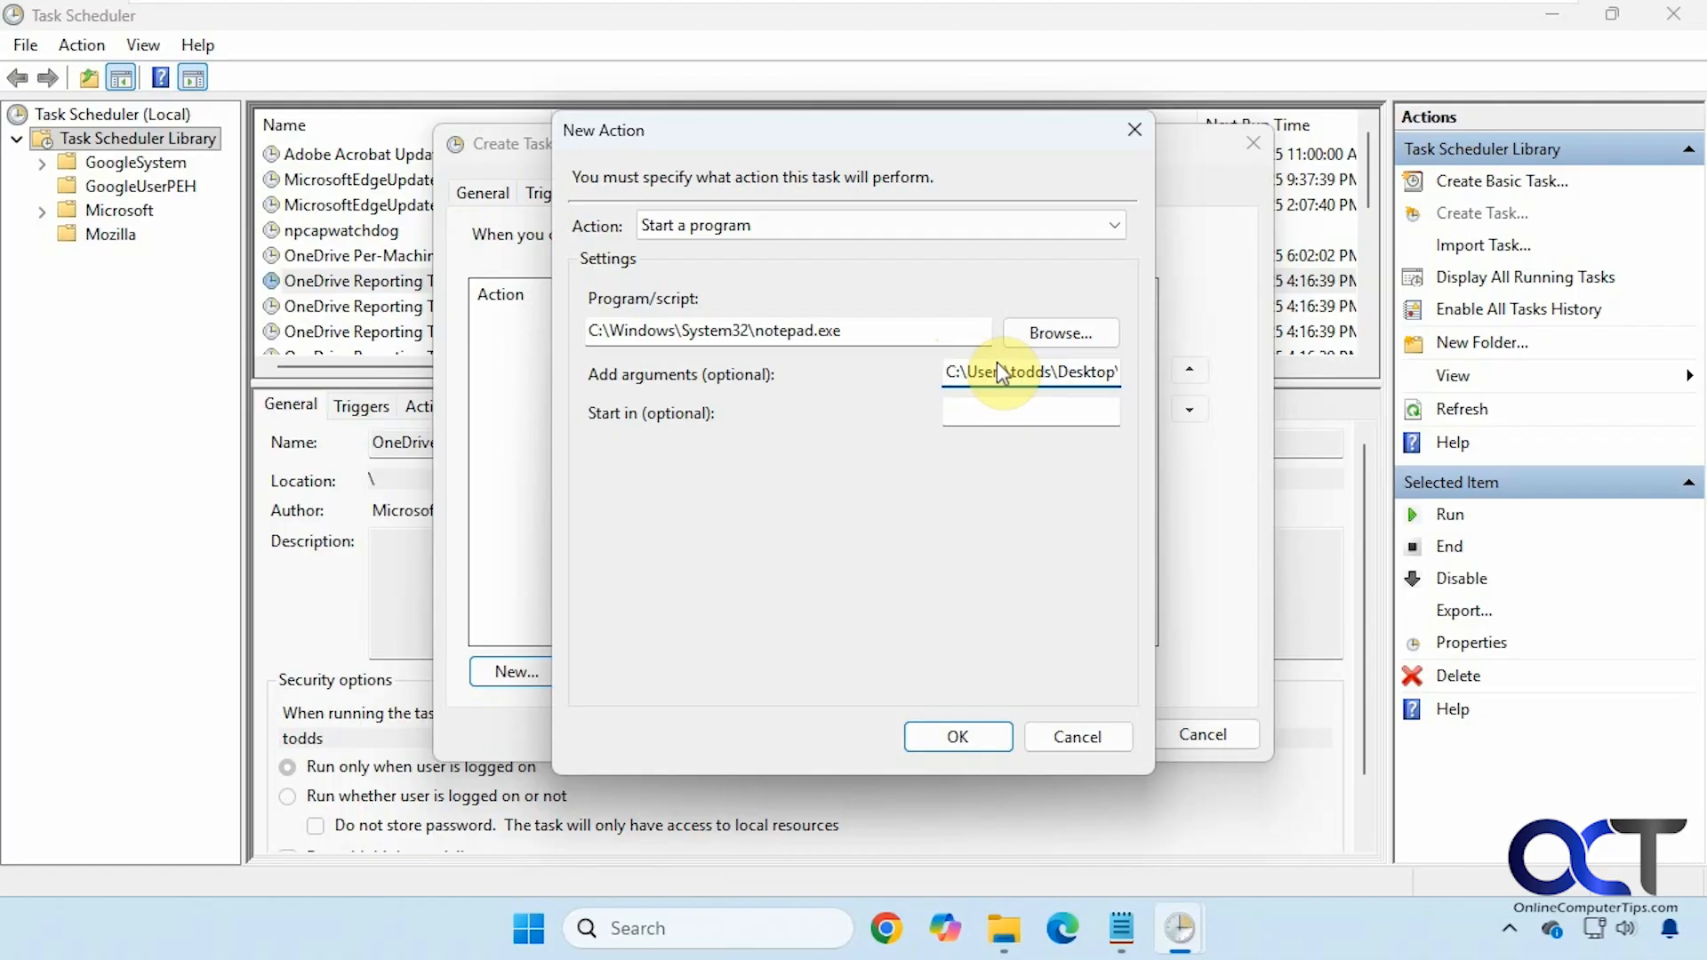
Check the reminder.txt note in Notepad, and confirm the action with the path to reminder.txt on the desktop as its argument.
click(1124, 930)
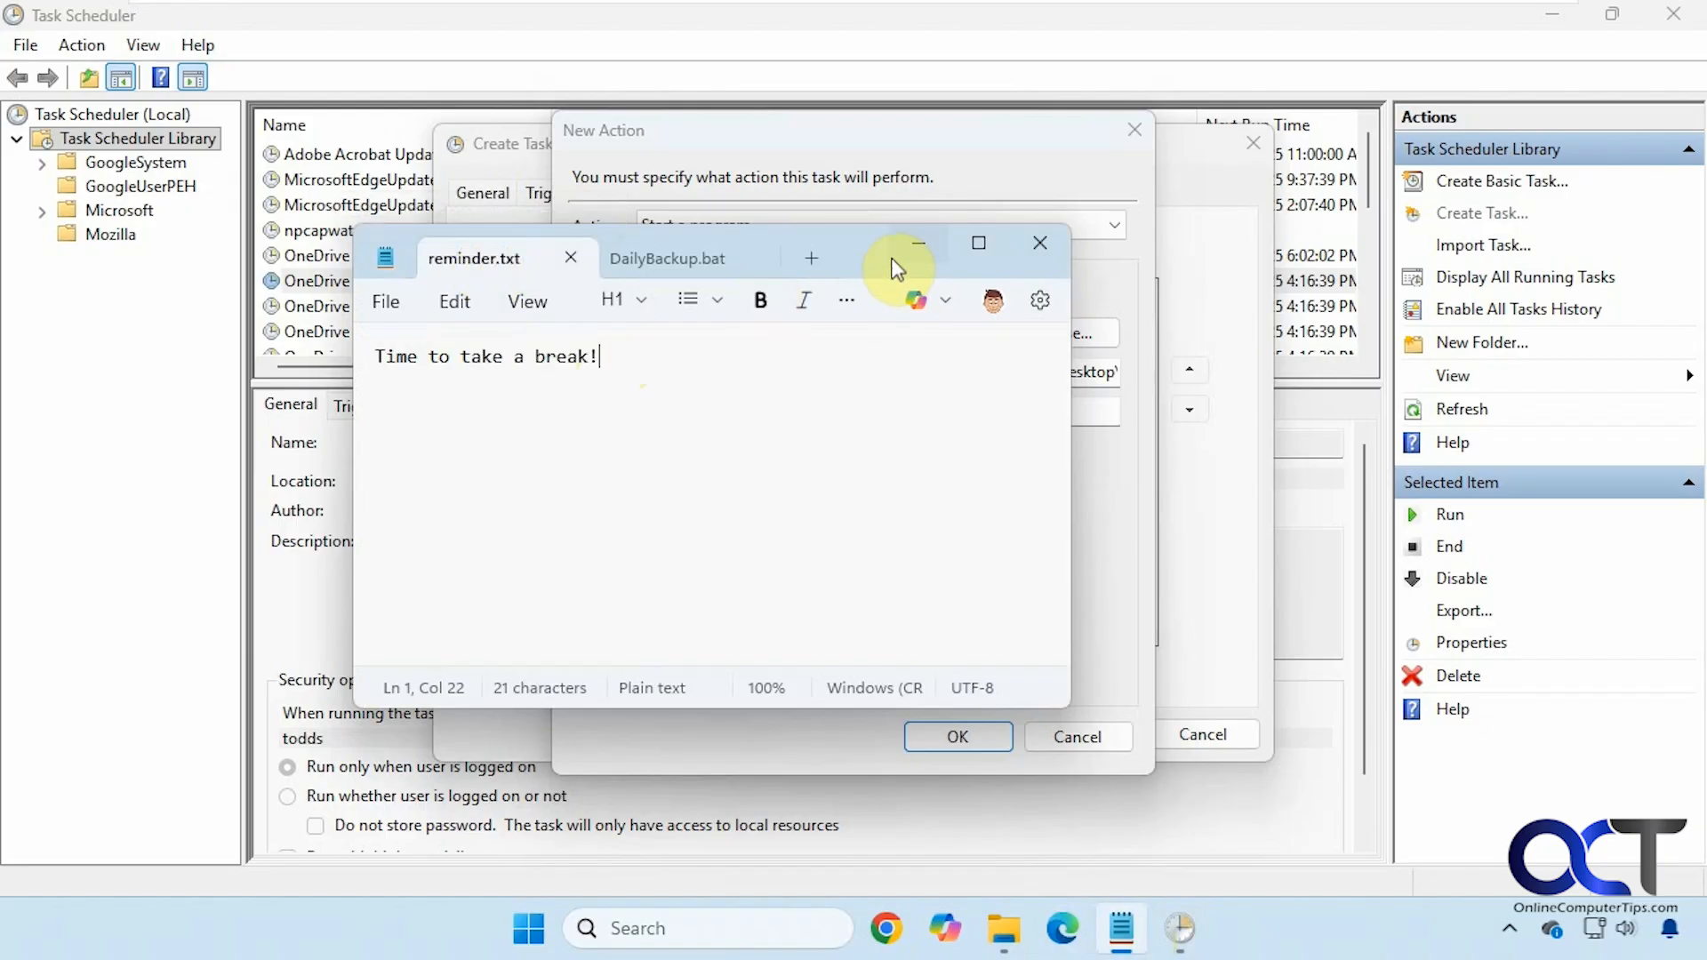
click(917, 247)
drag(986, 371, 1132, 361)
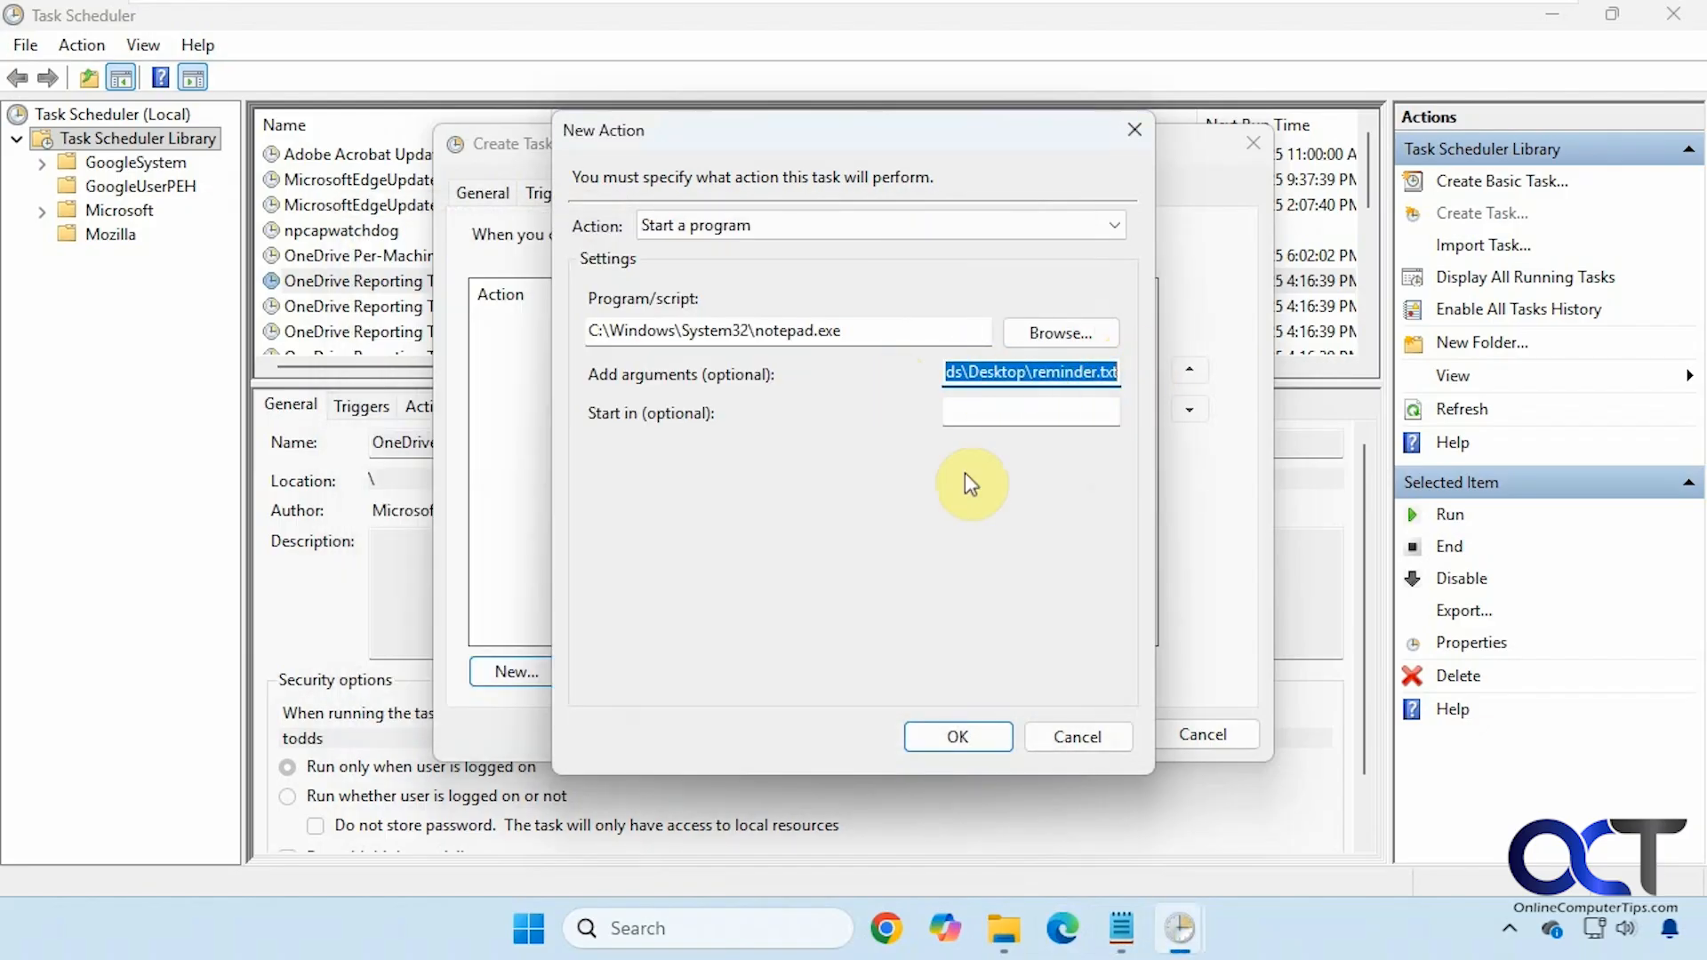
click(925, 736)
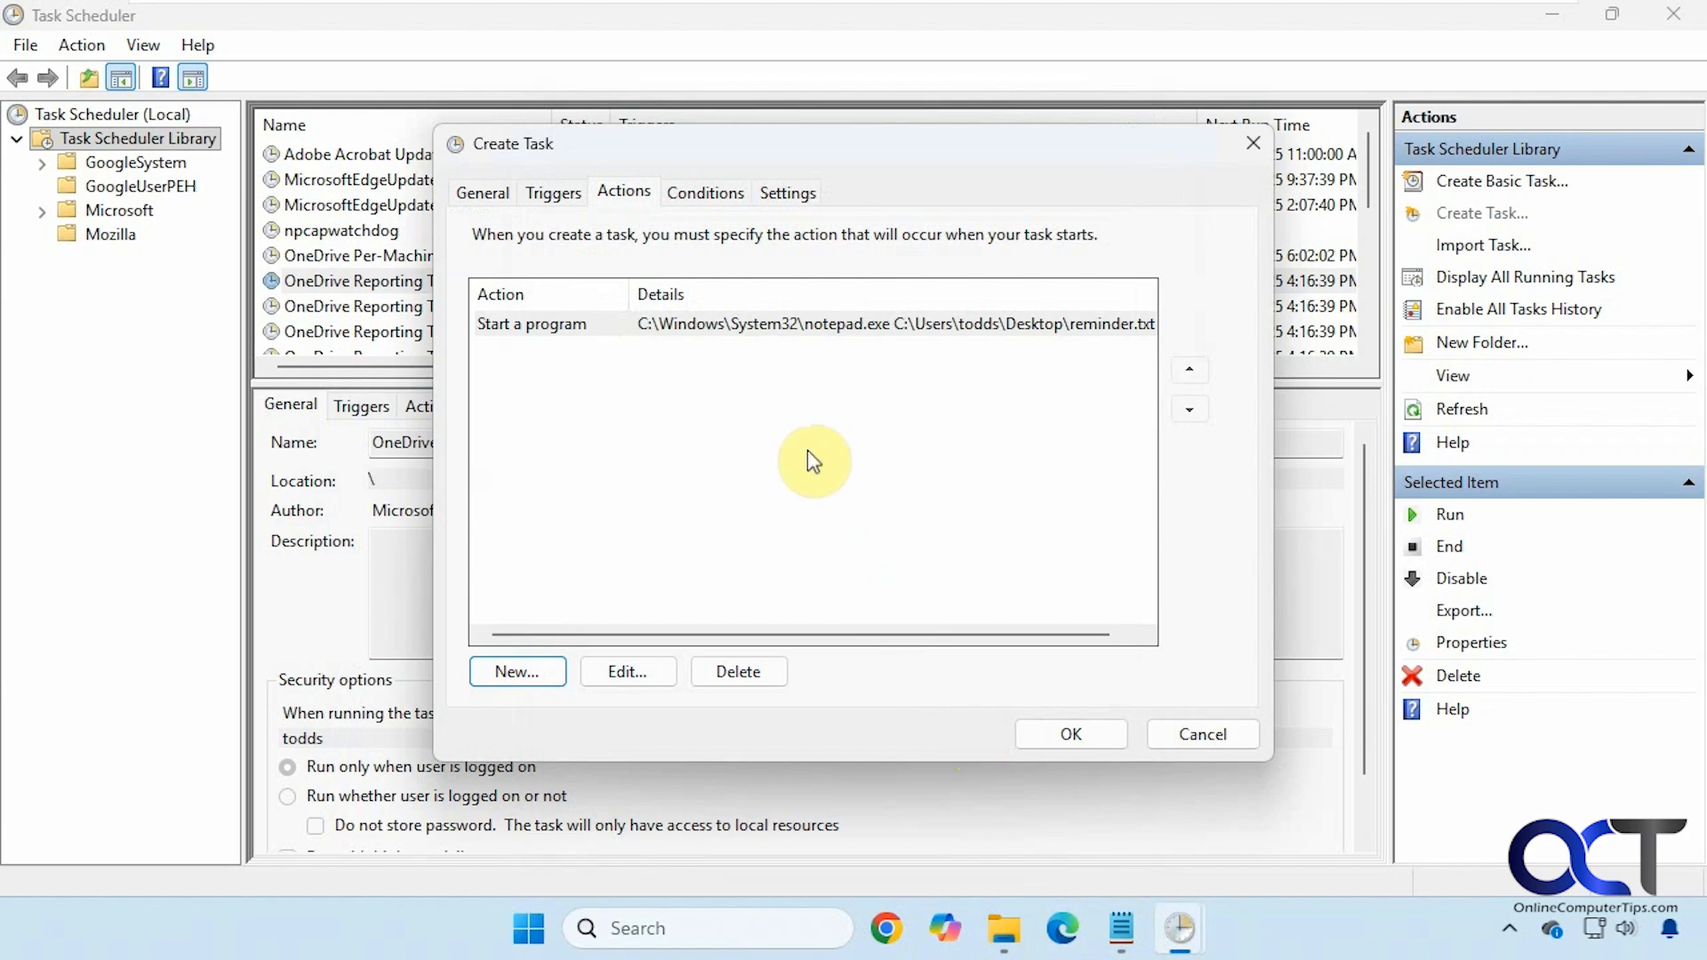
Review the new task's conditions, settings, actions and triggers, and save the task.
click(693, 194)
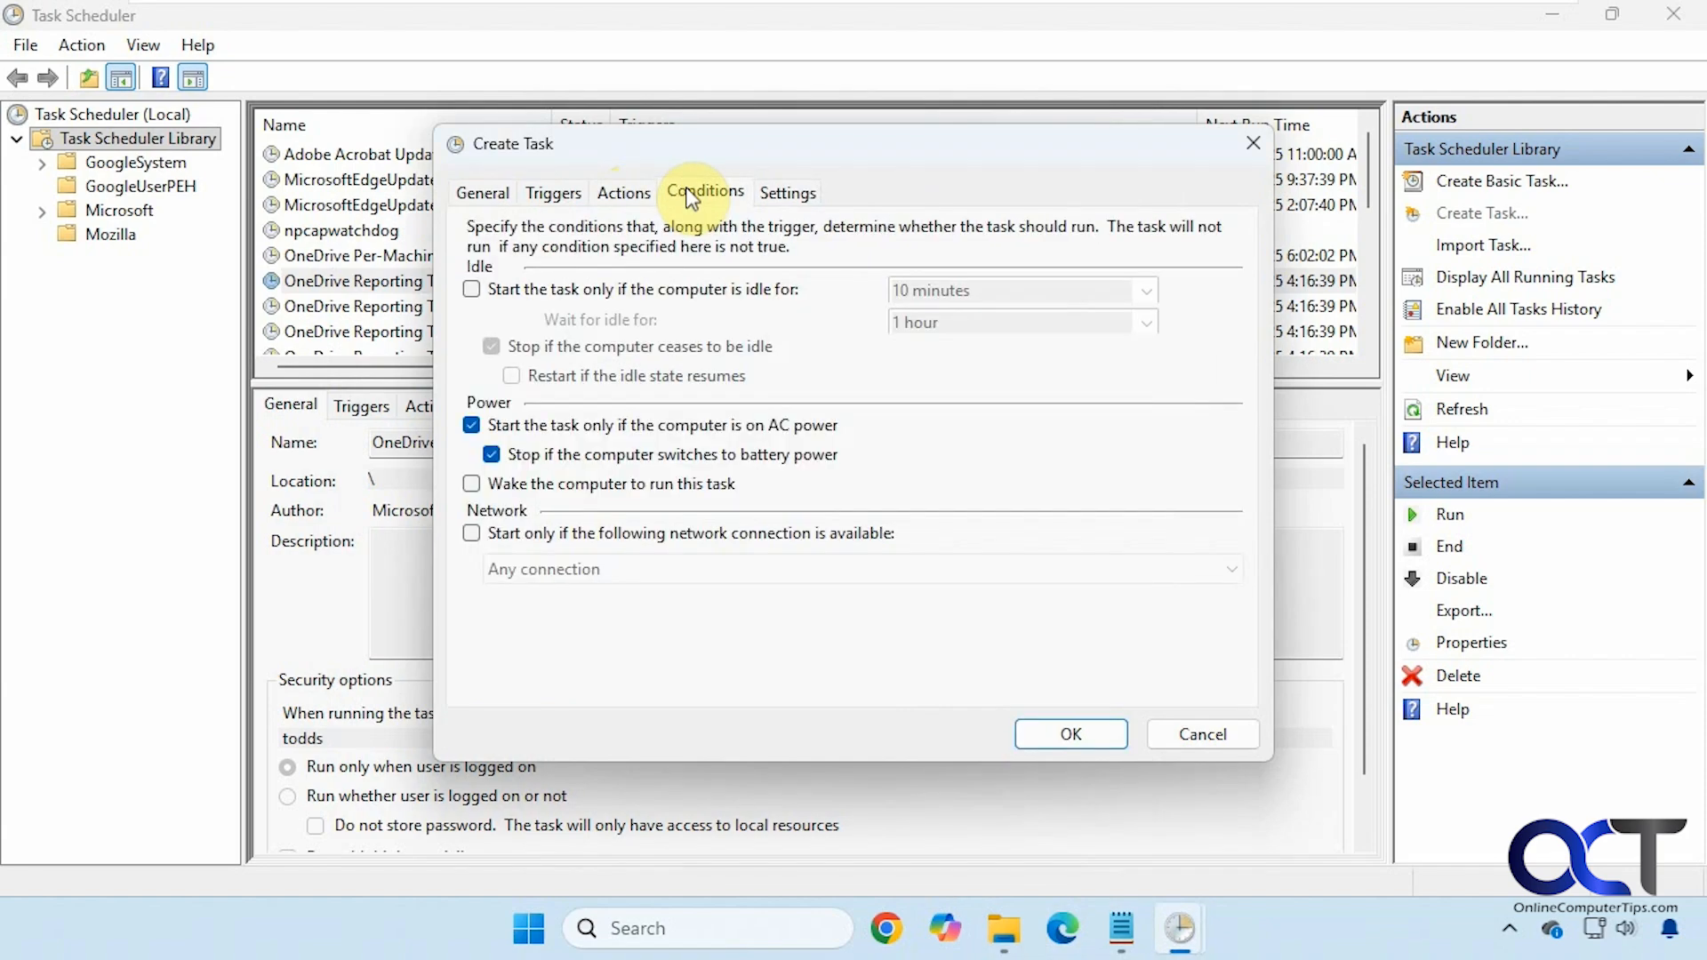
click(802, 193)
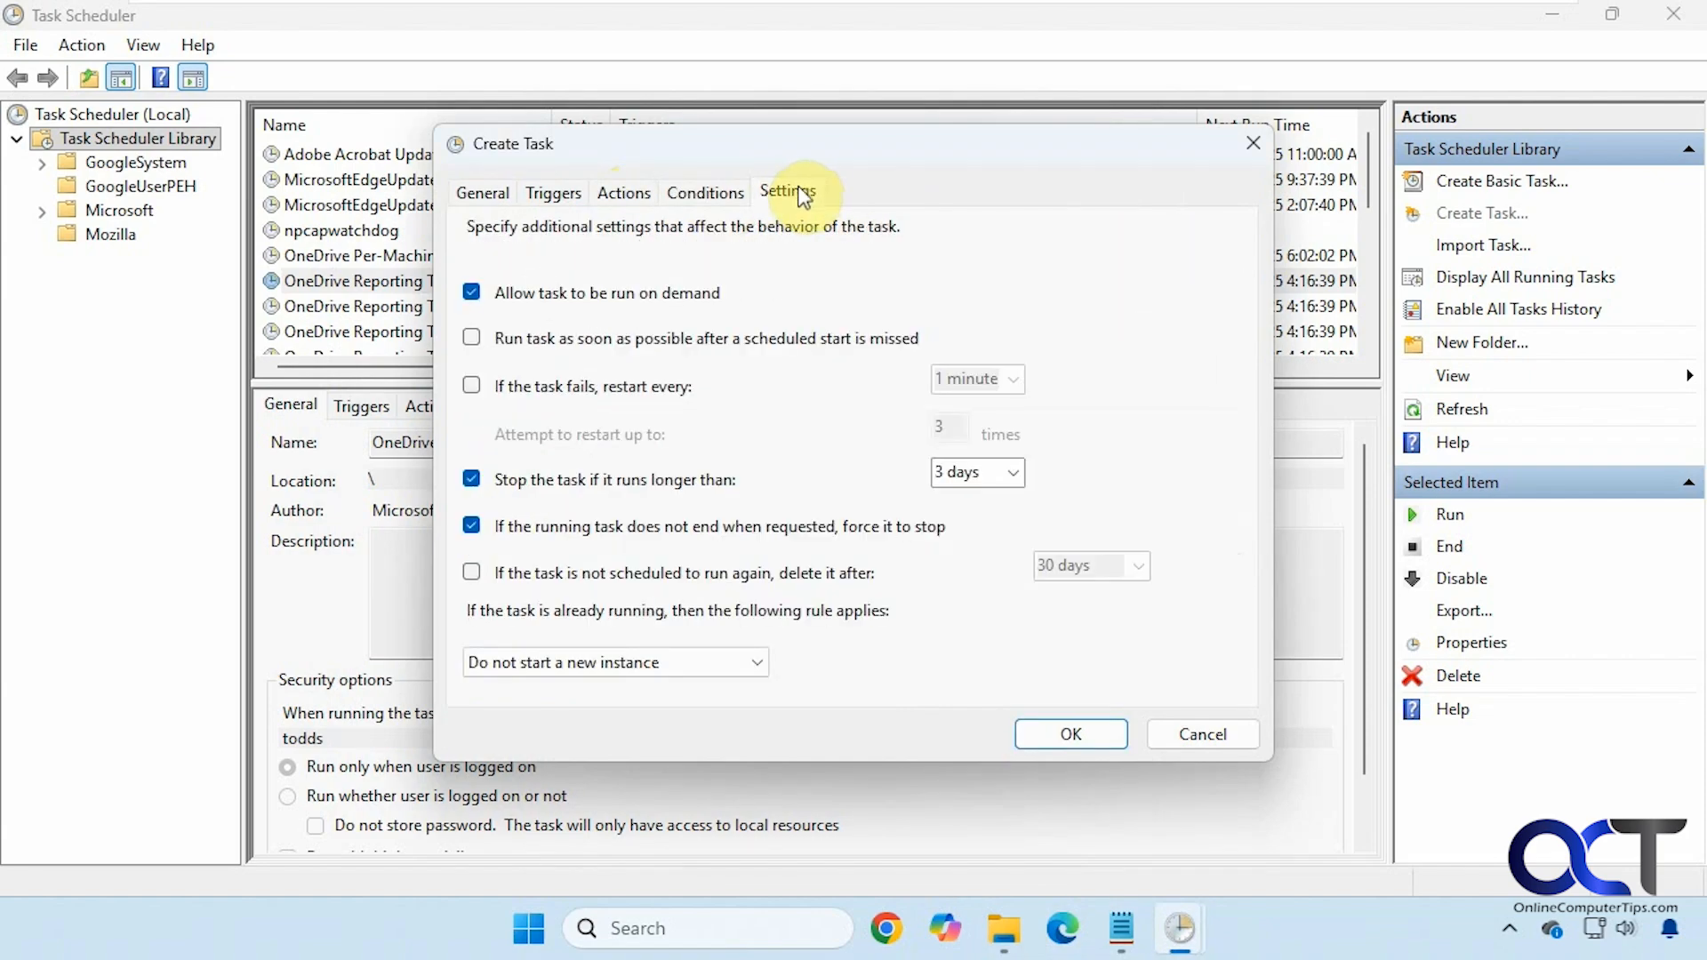
click(624, 191)
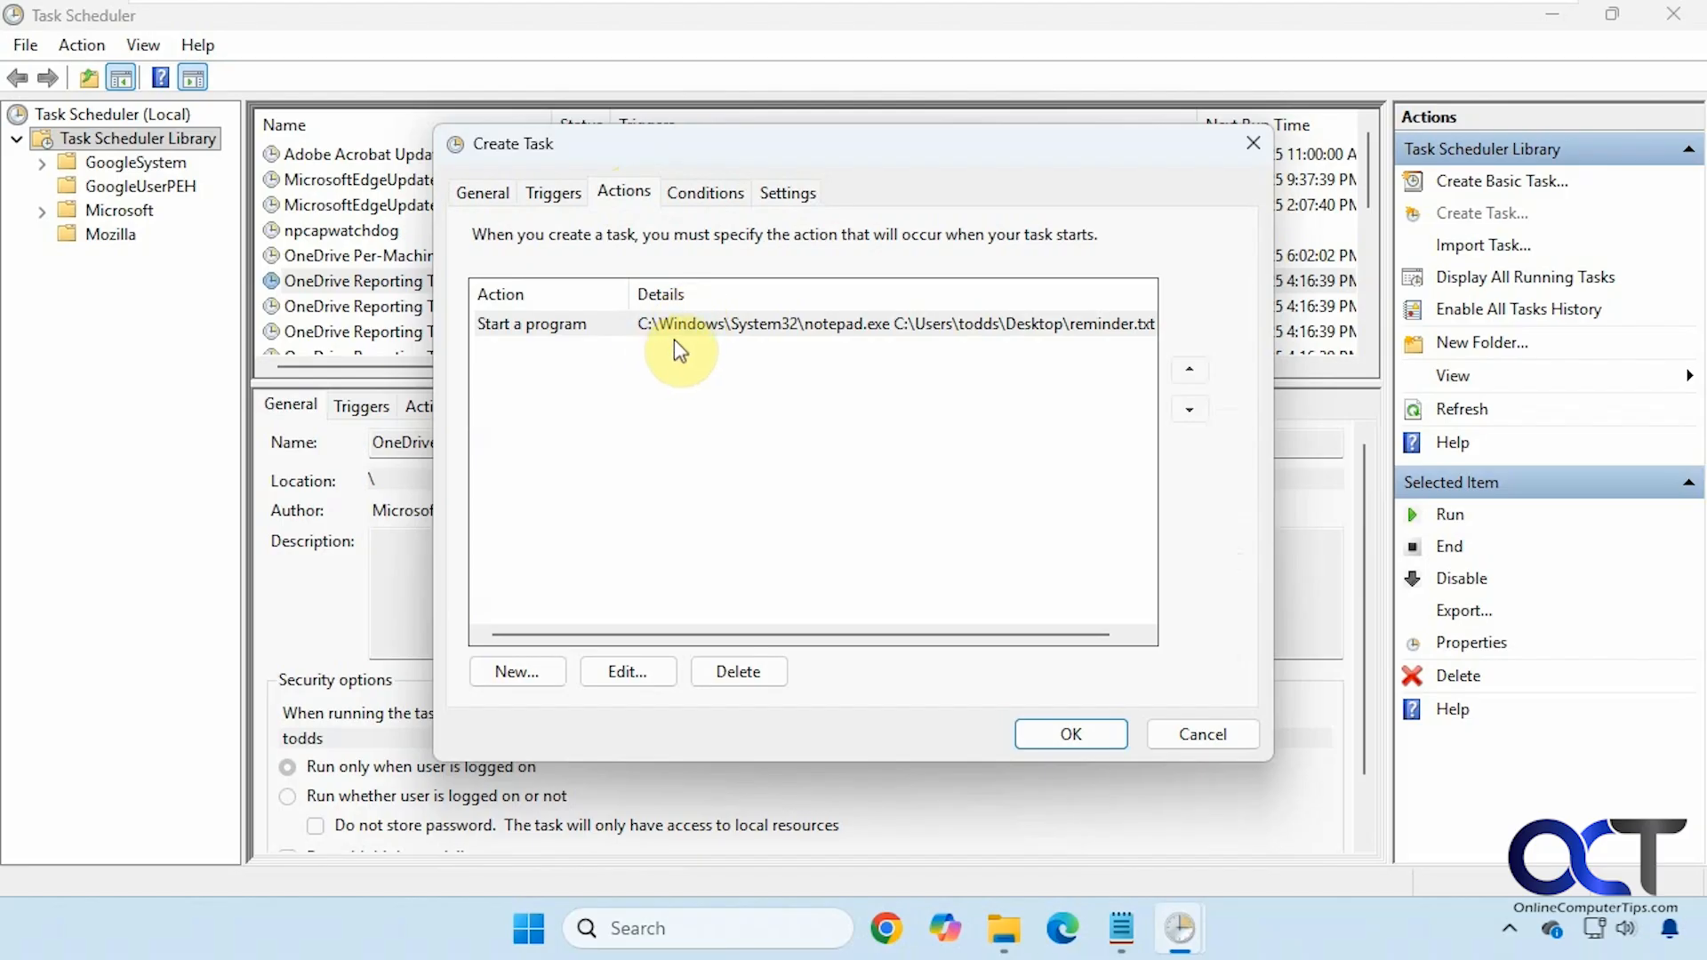
click(561, 194)
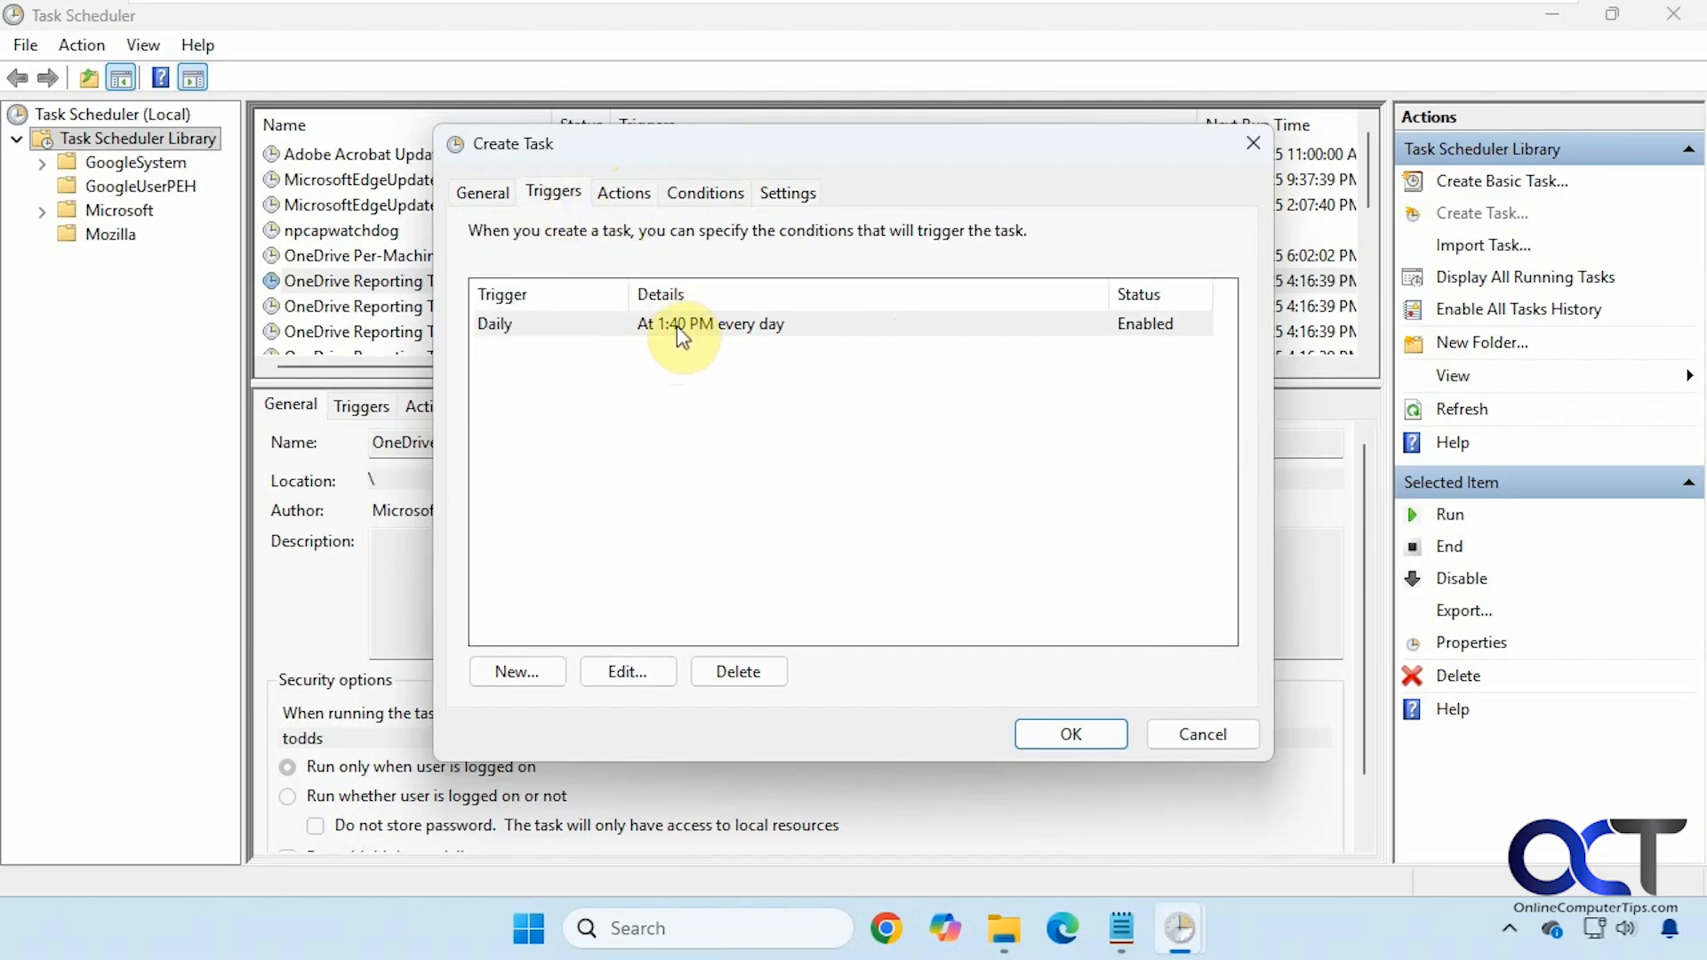
click(1045, 731)
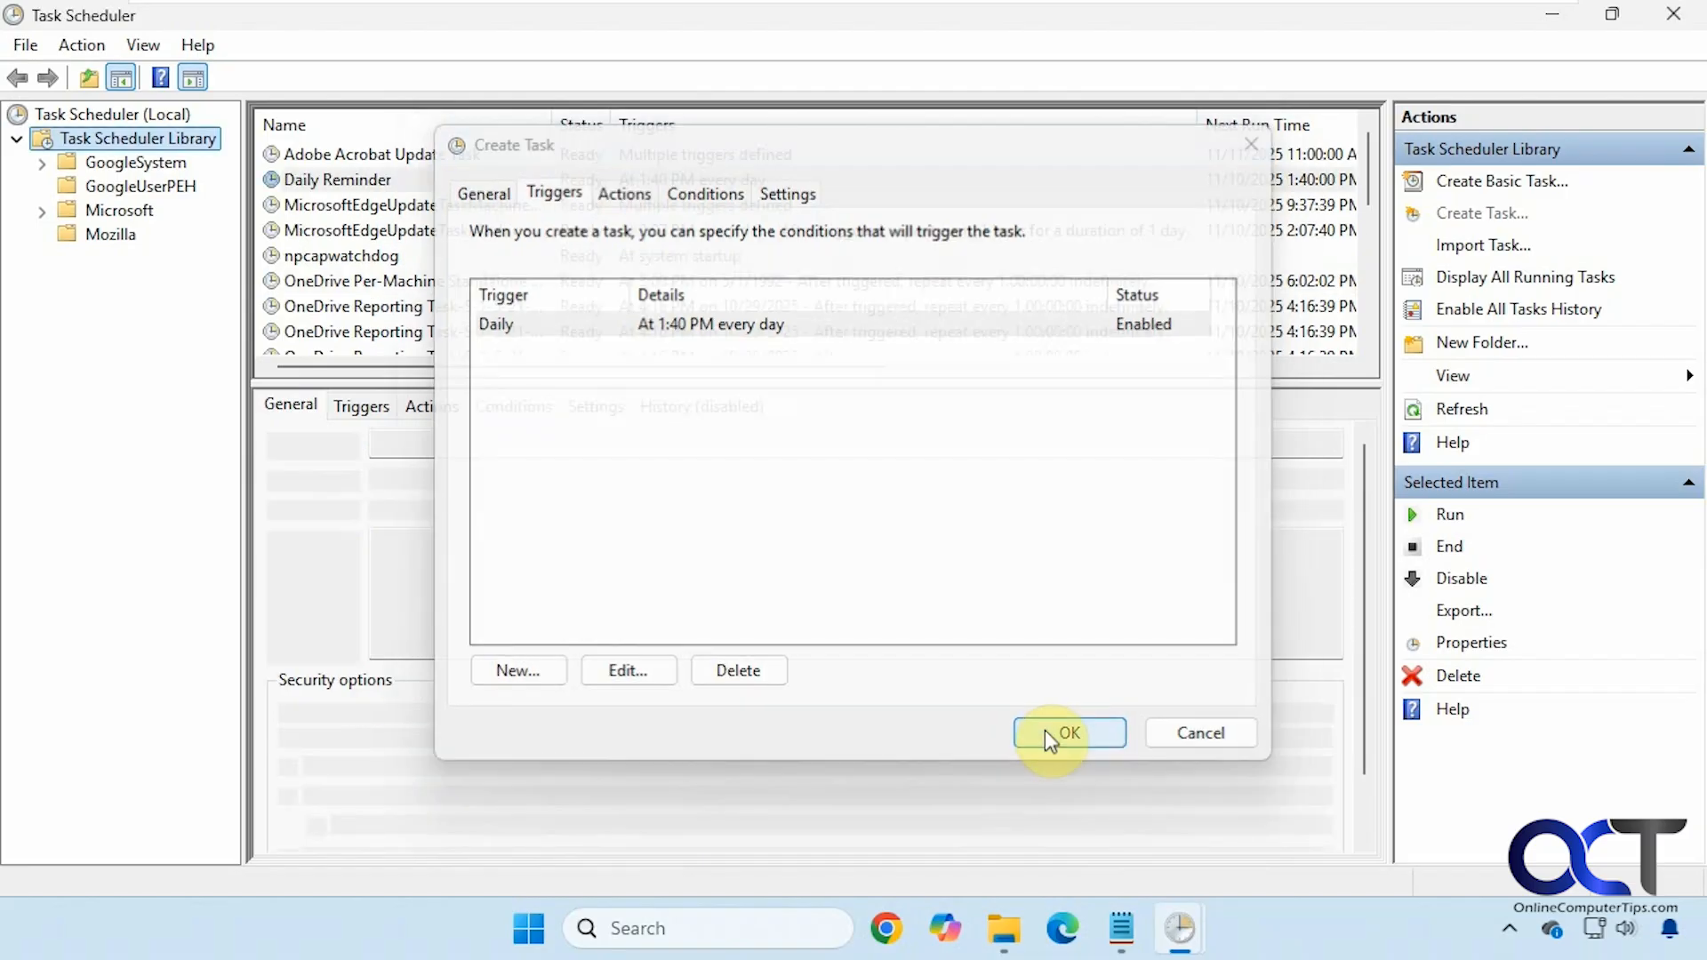
Close the open Notepad window and check the reminder note the Daily Reminder task launches, leaving it minimized.
click(396, 178)
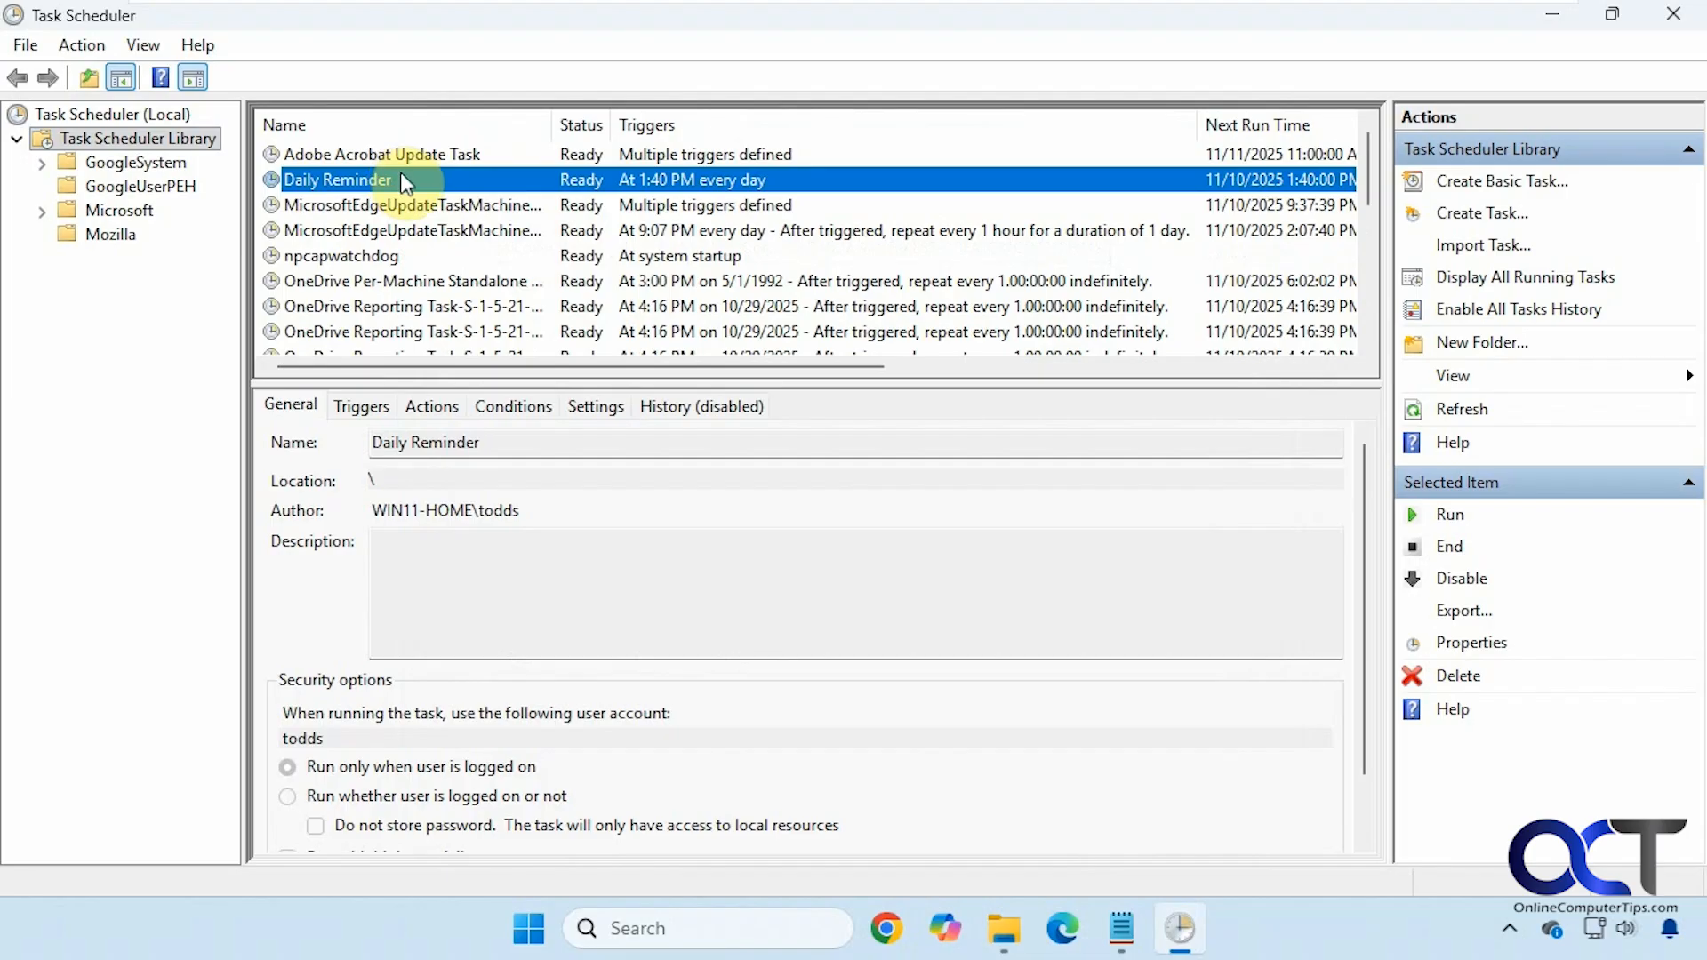
click(1121, 928)
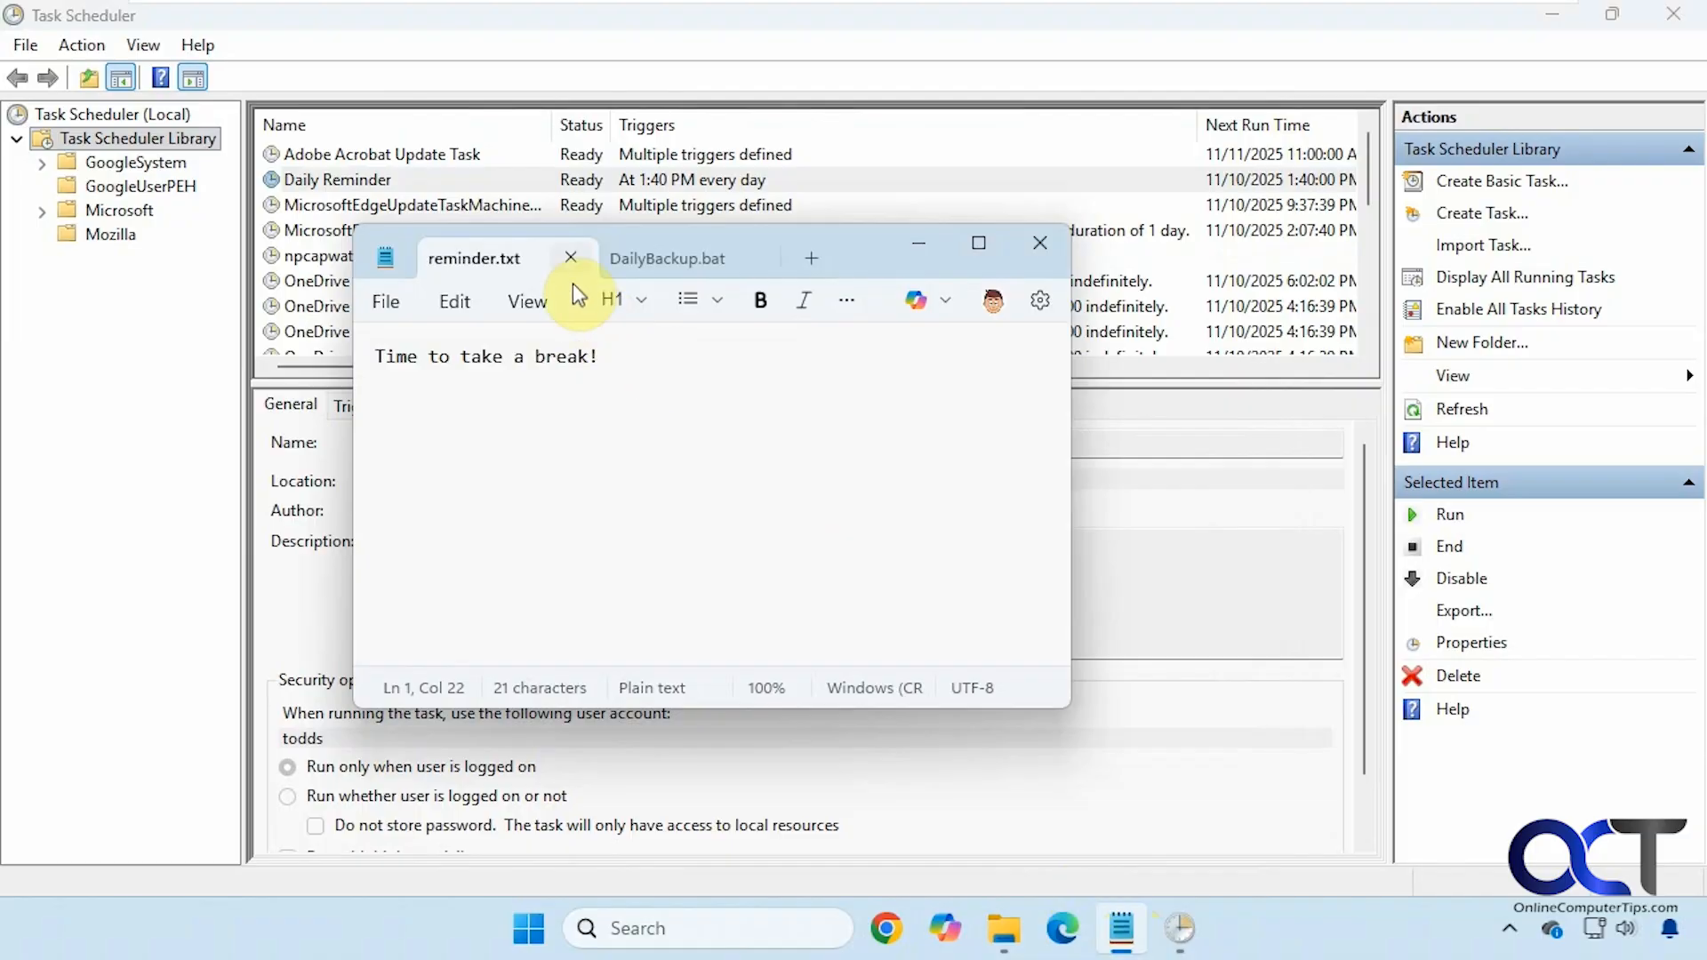
click(1053, 243)
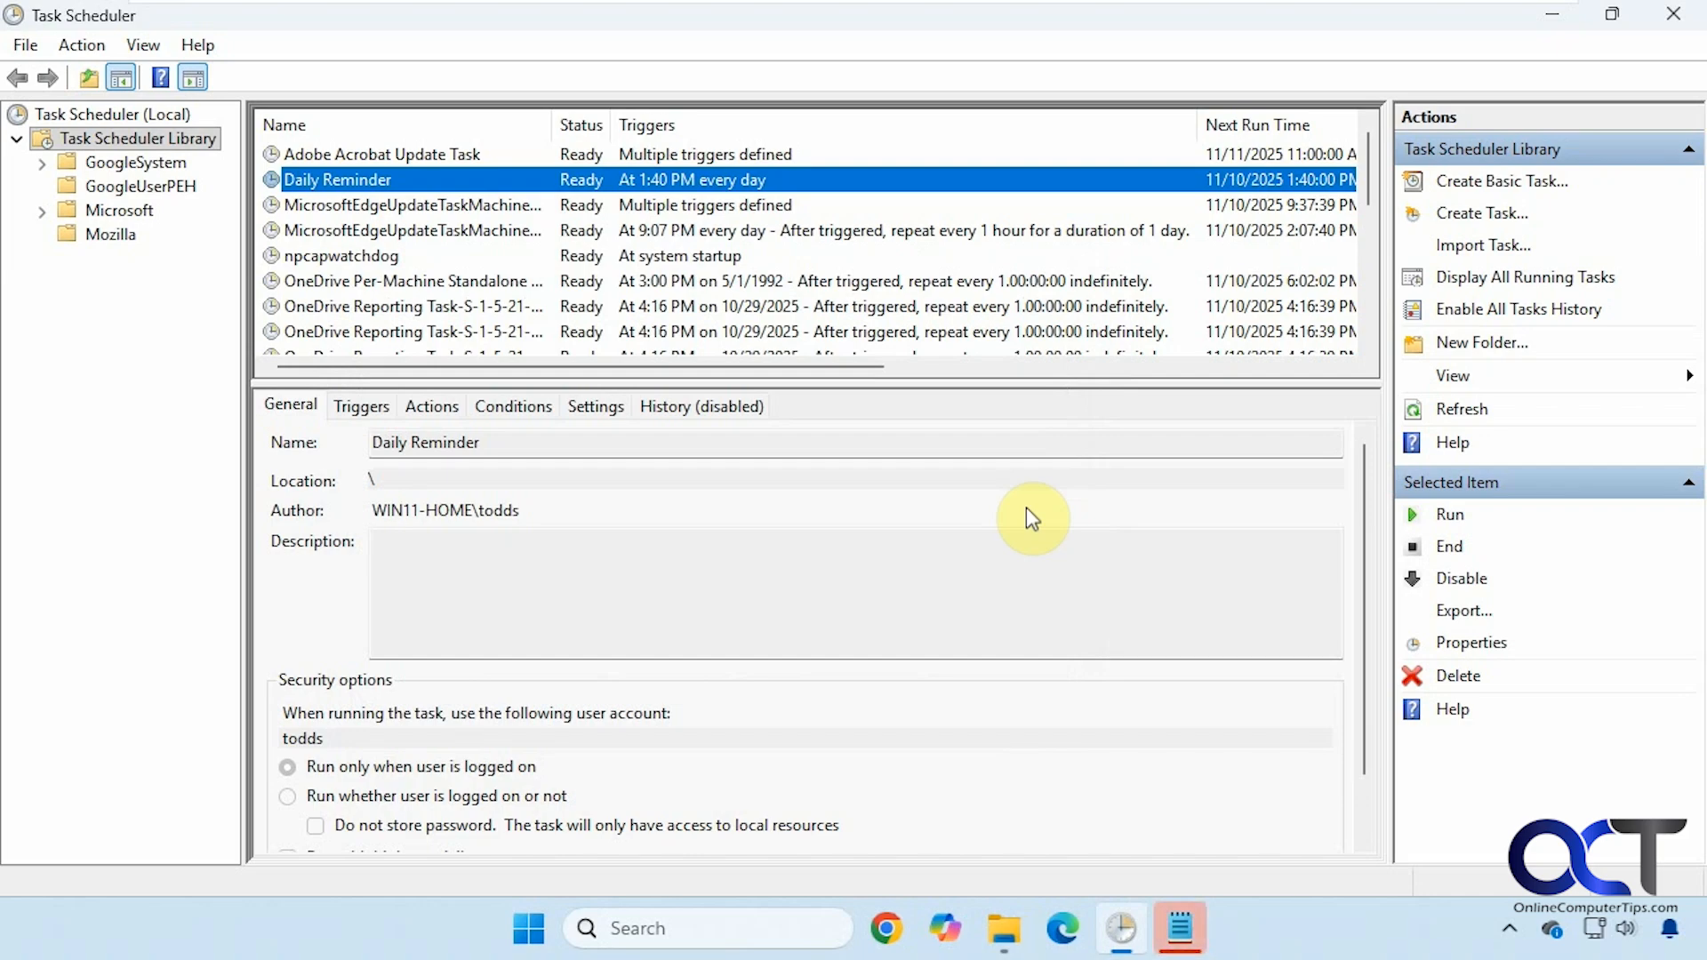
click(1180, 930)
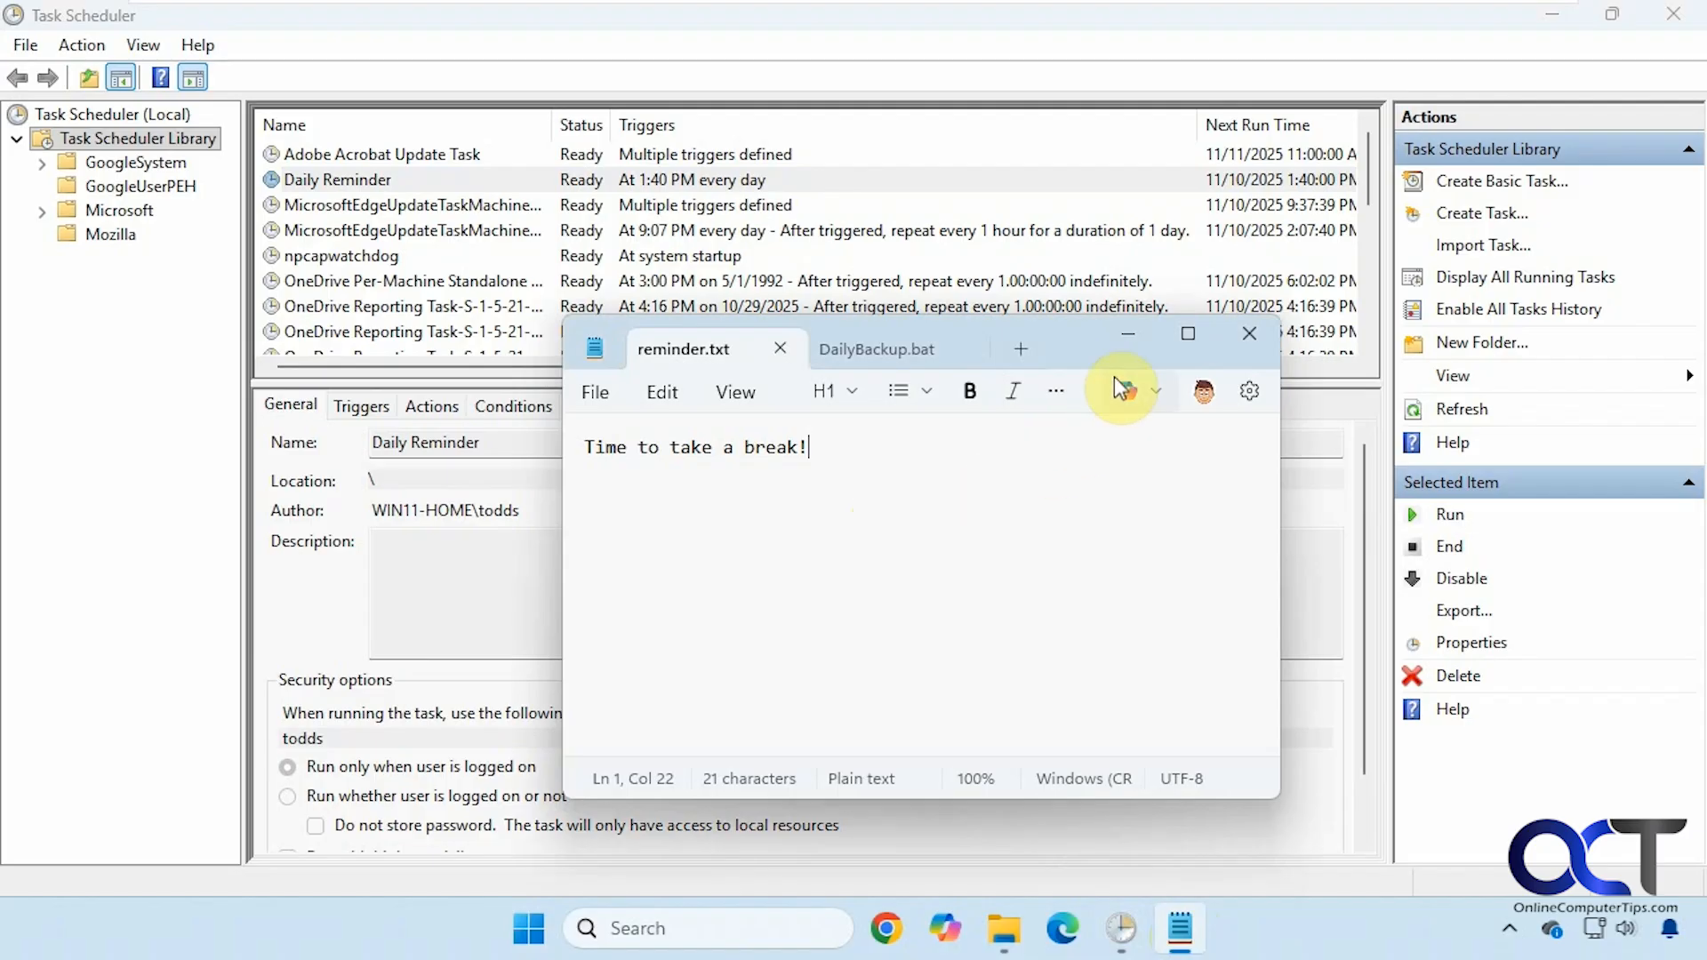
click(1128, 334)
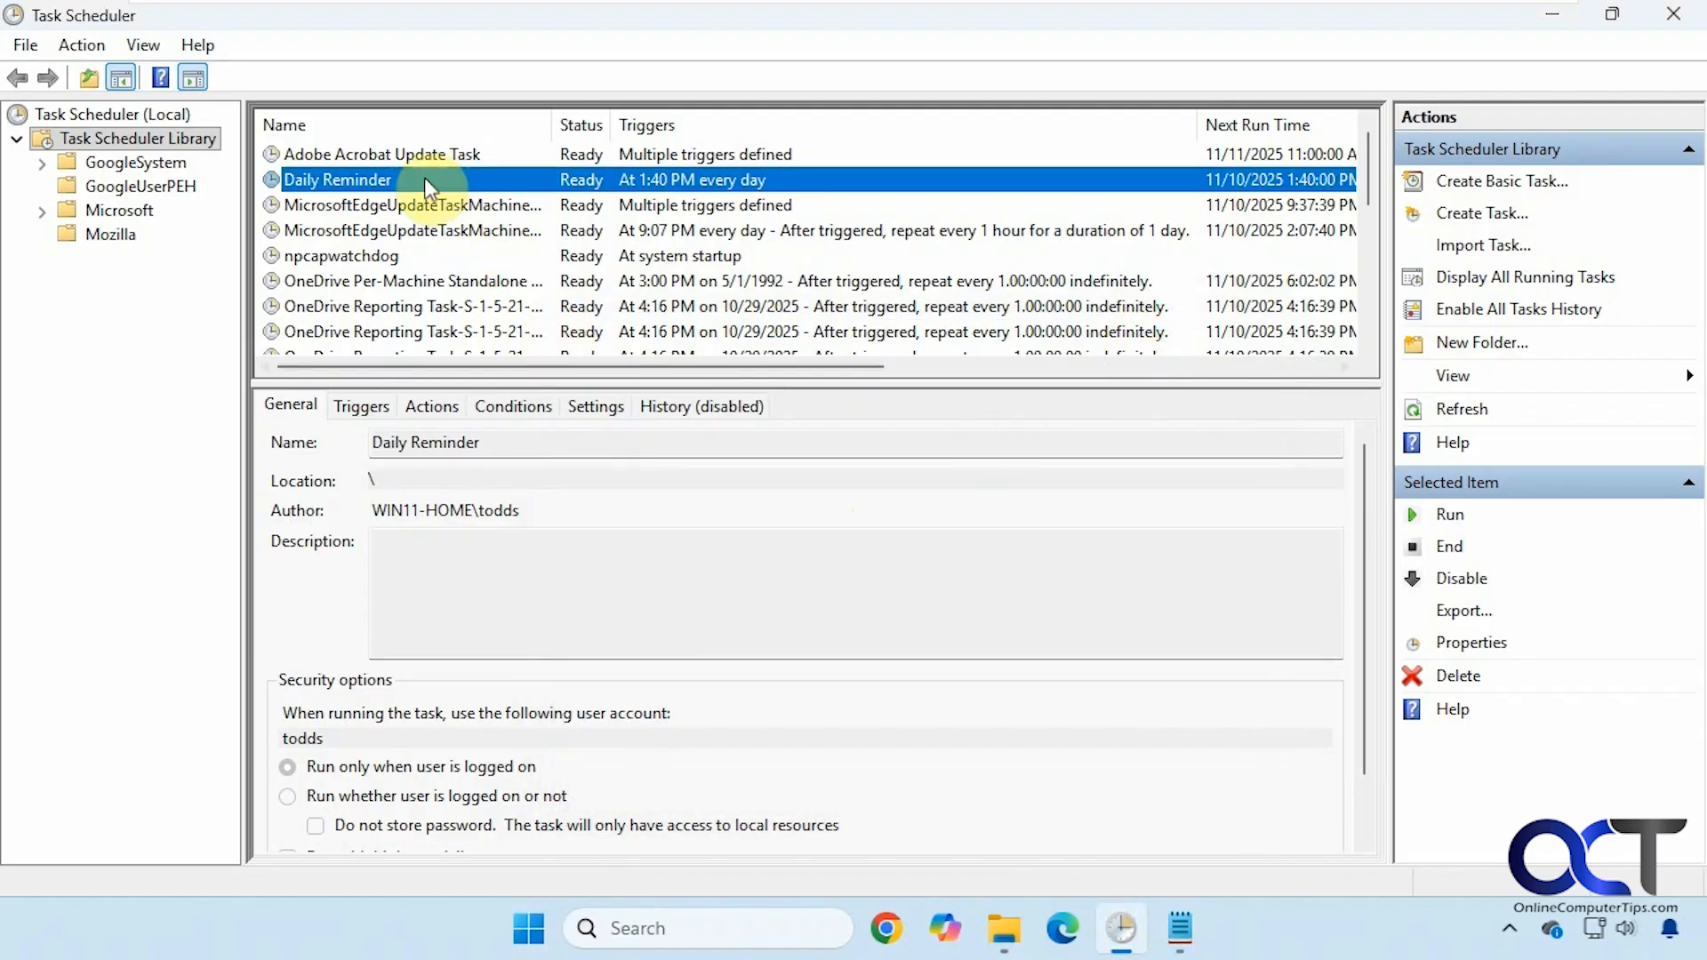
Disable the Daily Reminder task and look over the commands available for the listed tasks.
right_click(393, 178)
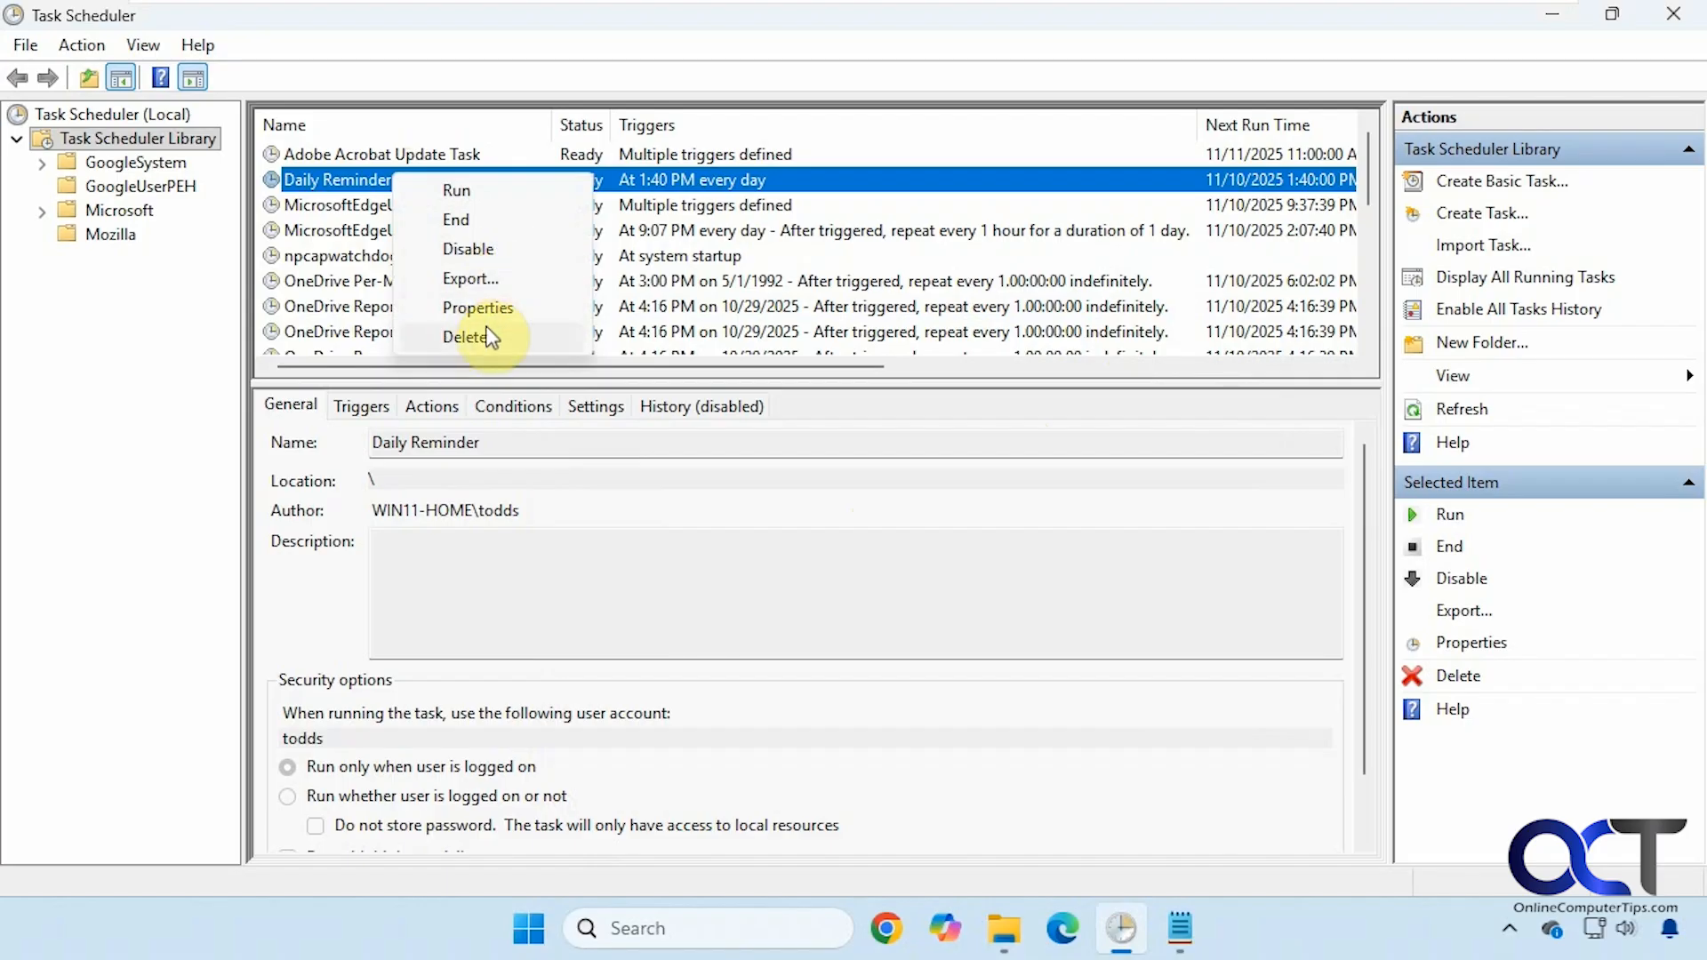
click(491, 257)
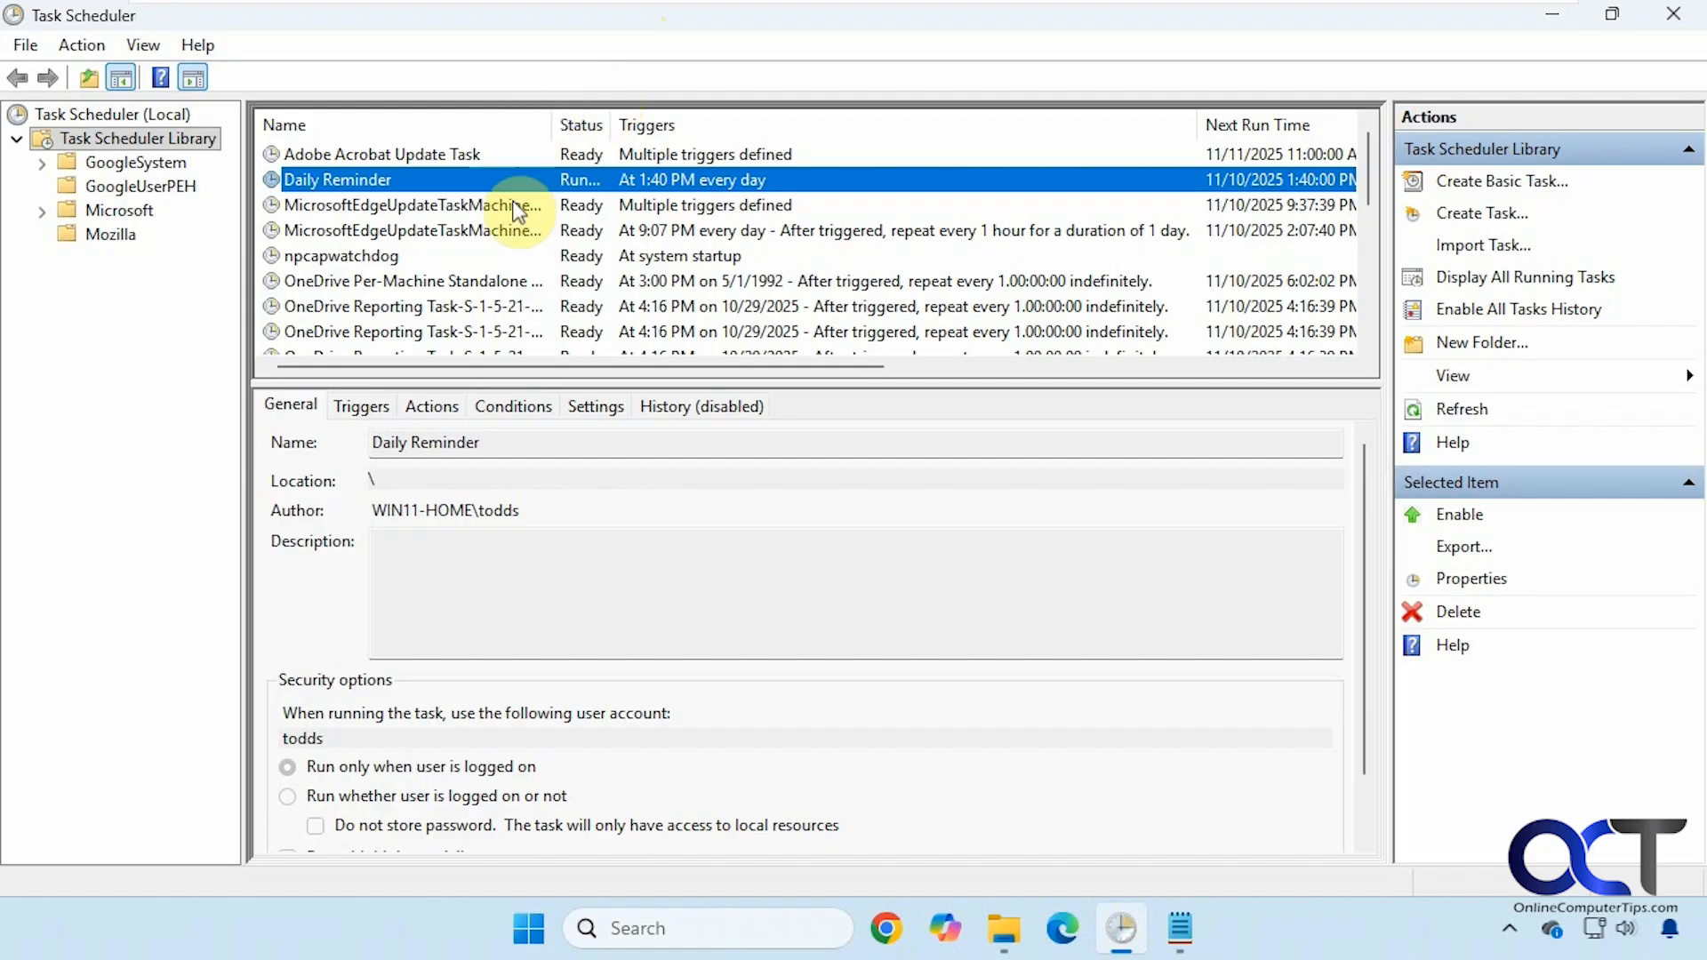
right_click(639, 204)
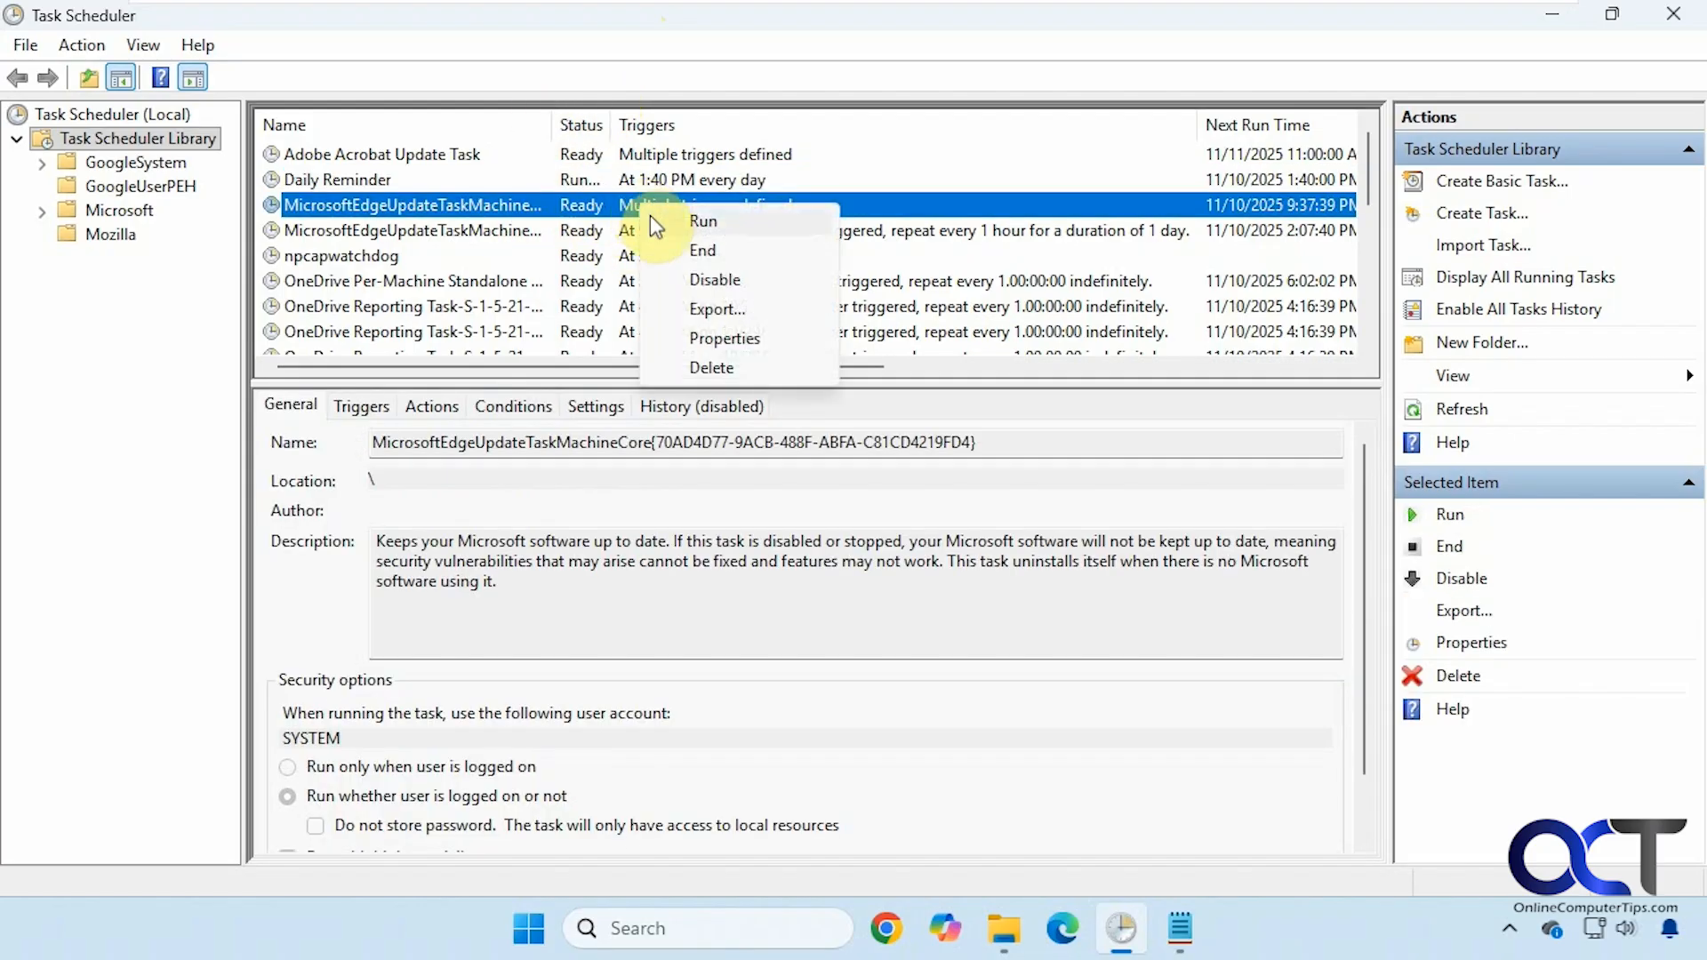
click(669, 178)
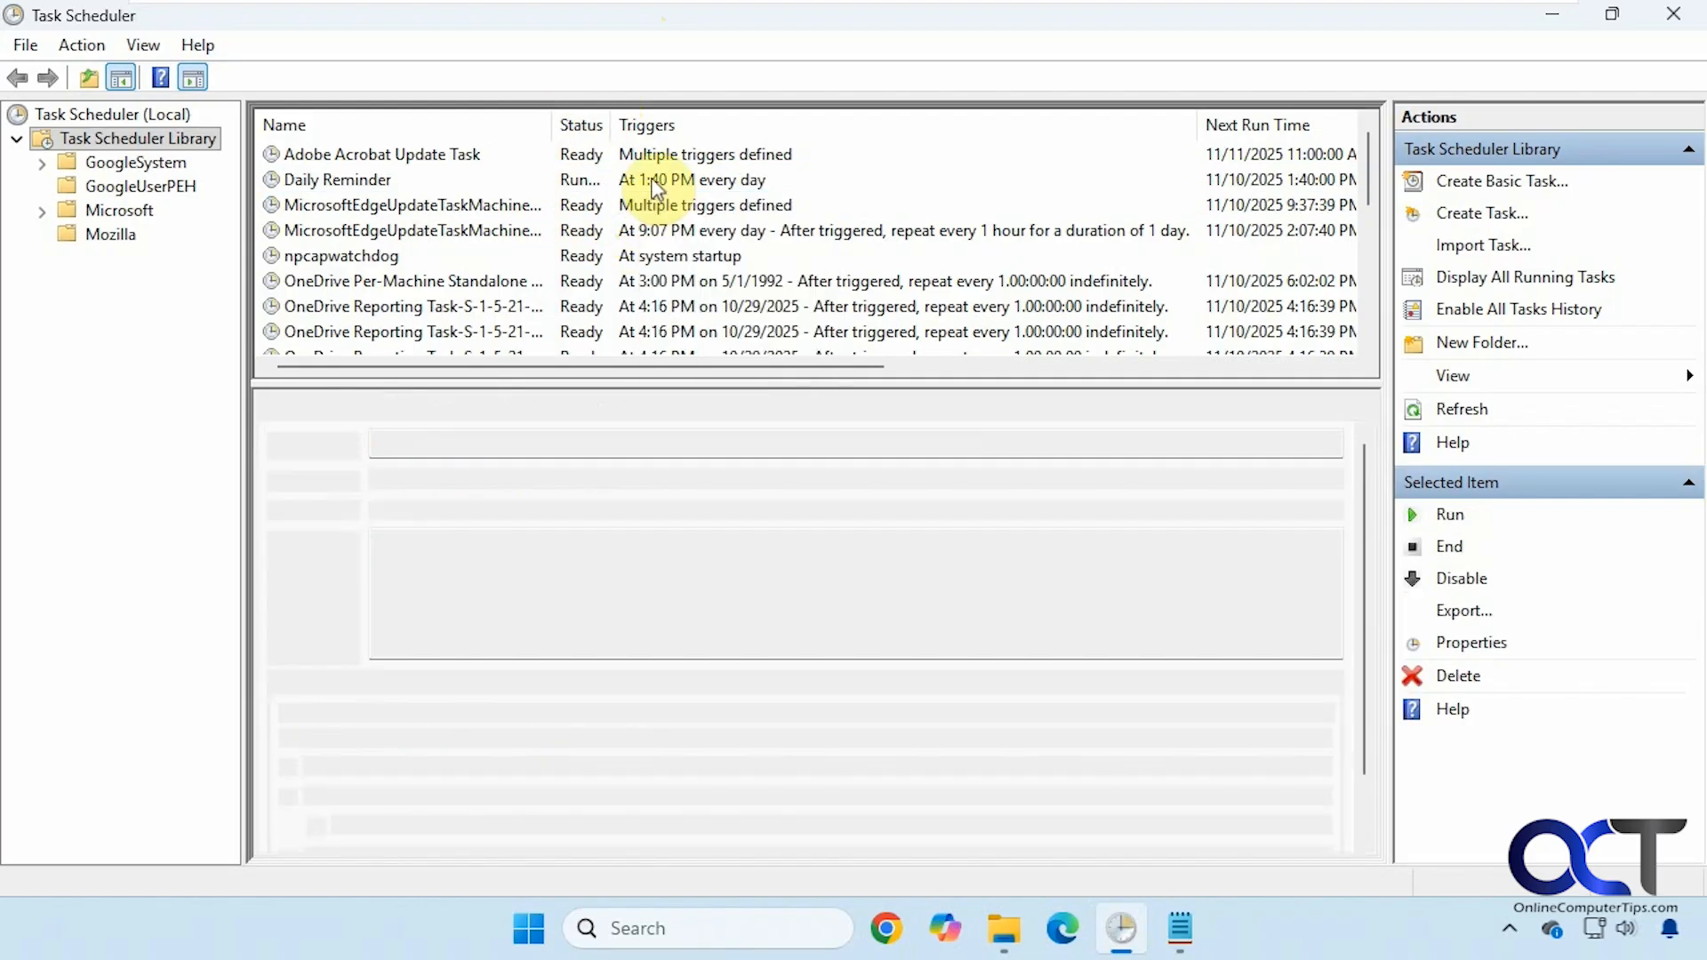
right_click(668, 178)
click(718, 24)
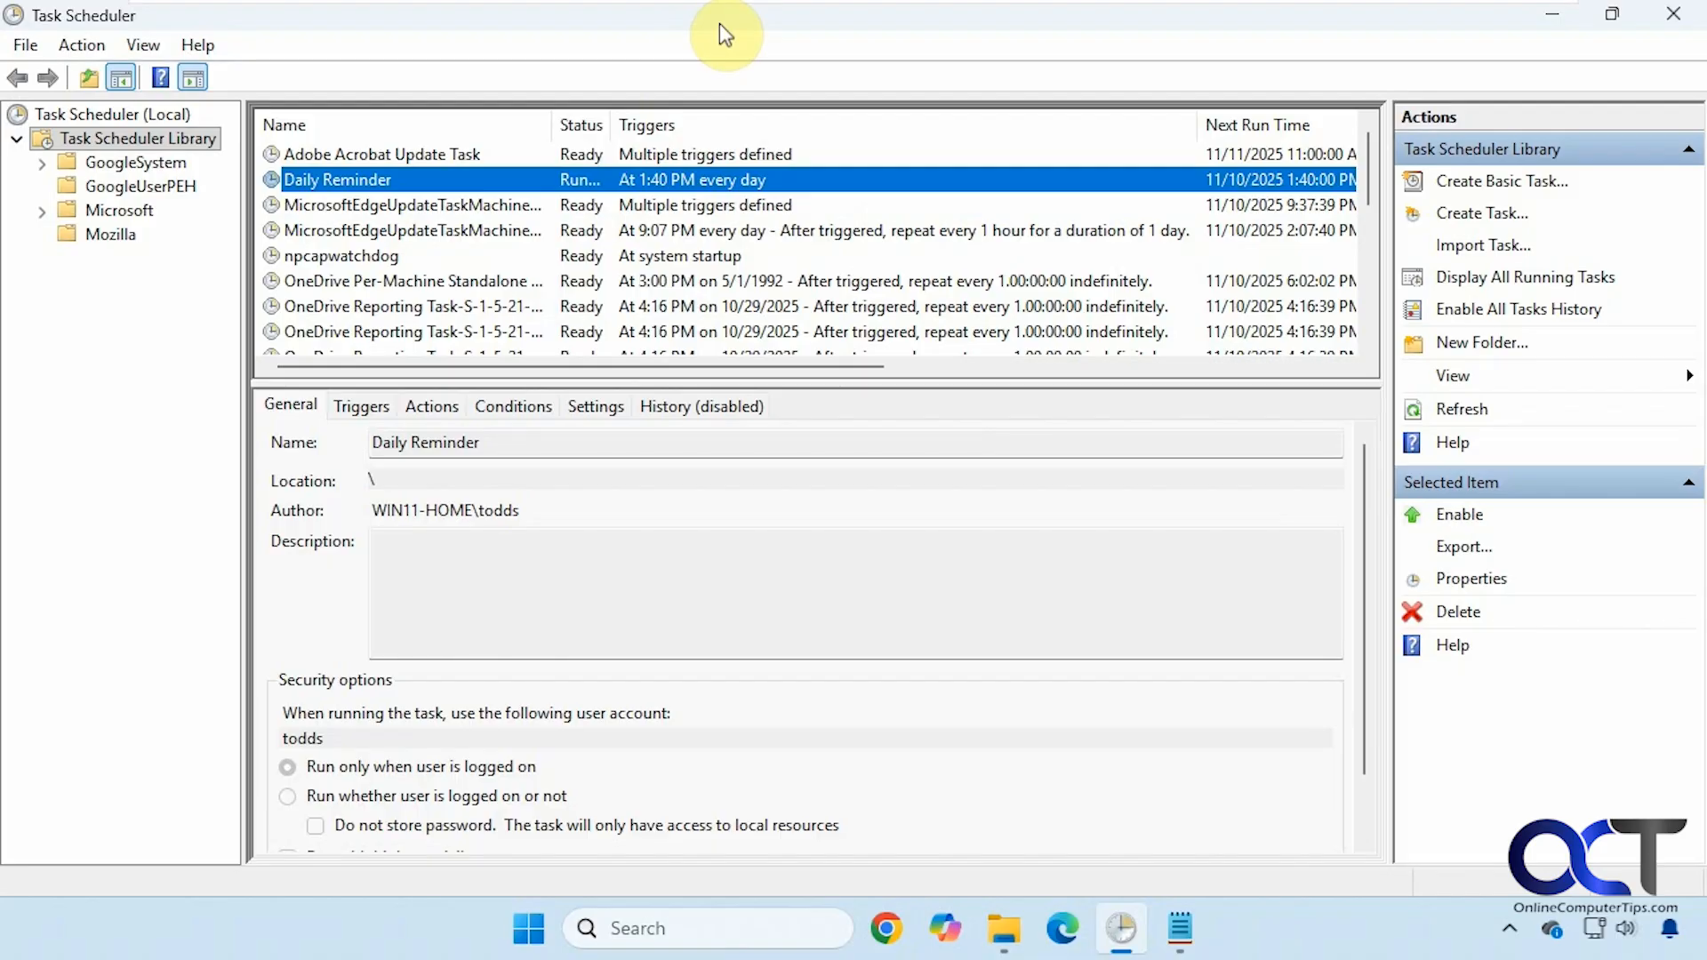
Start creating another full task in the Task Scheduler Library and name it "Startup App".
right_click(217, 146)
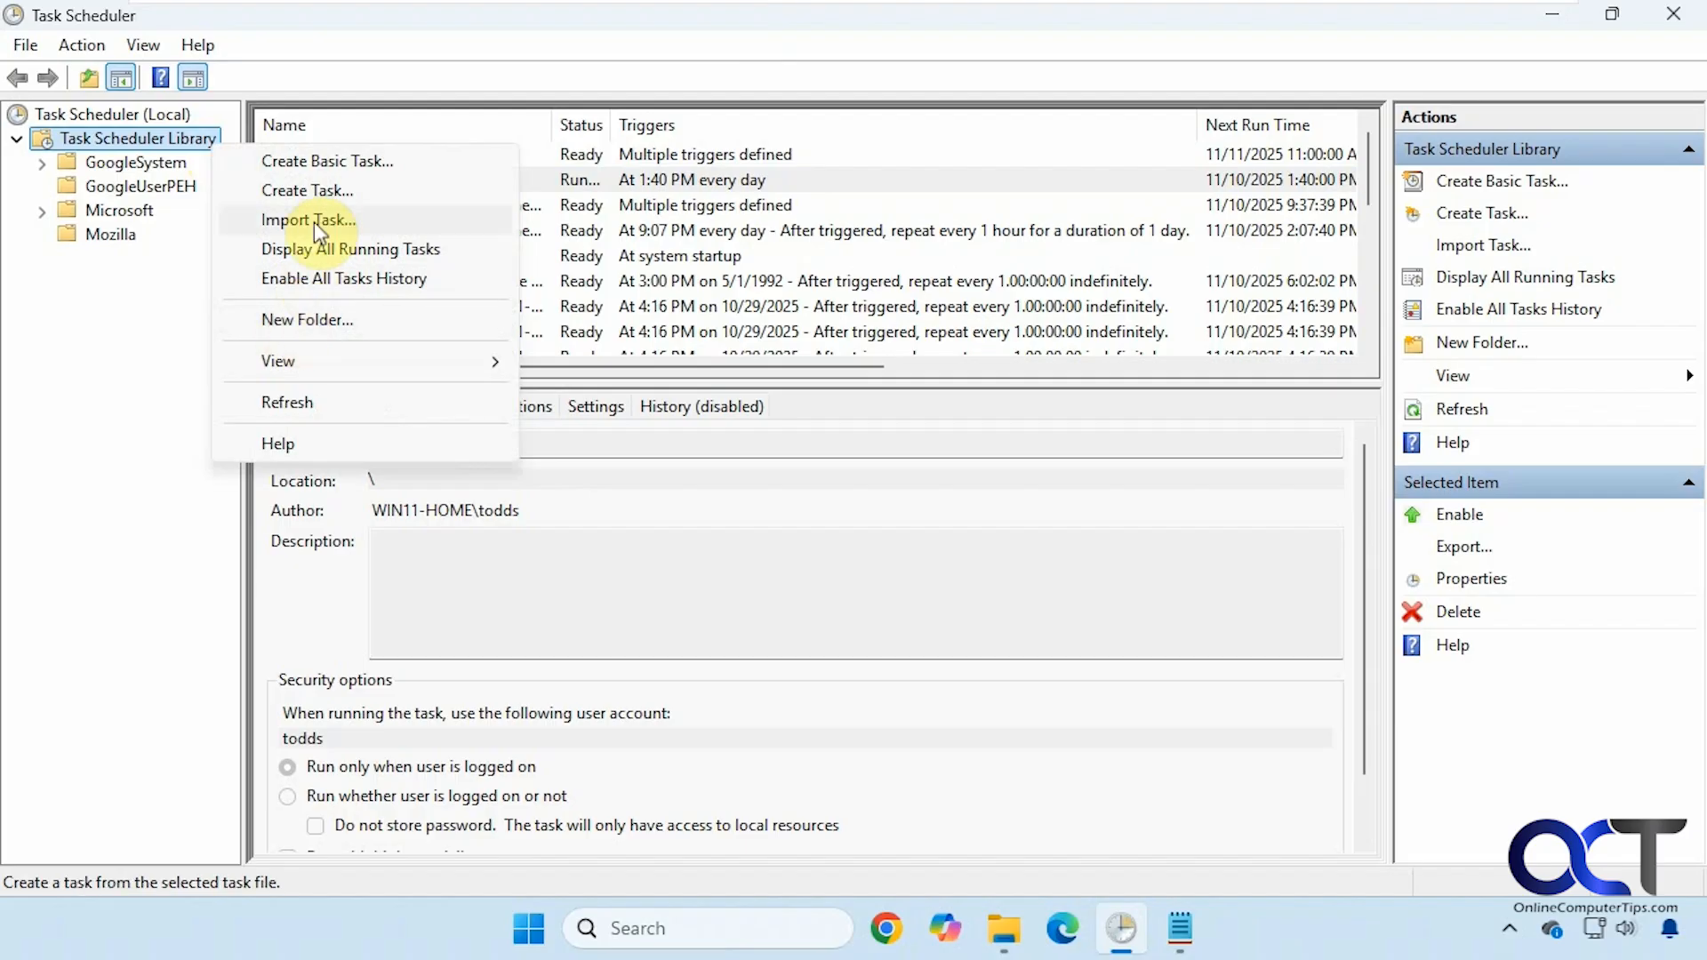
click(313, 195)
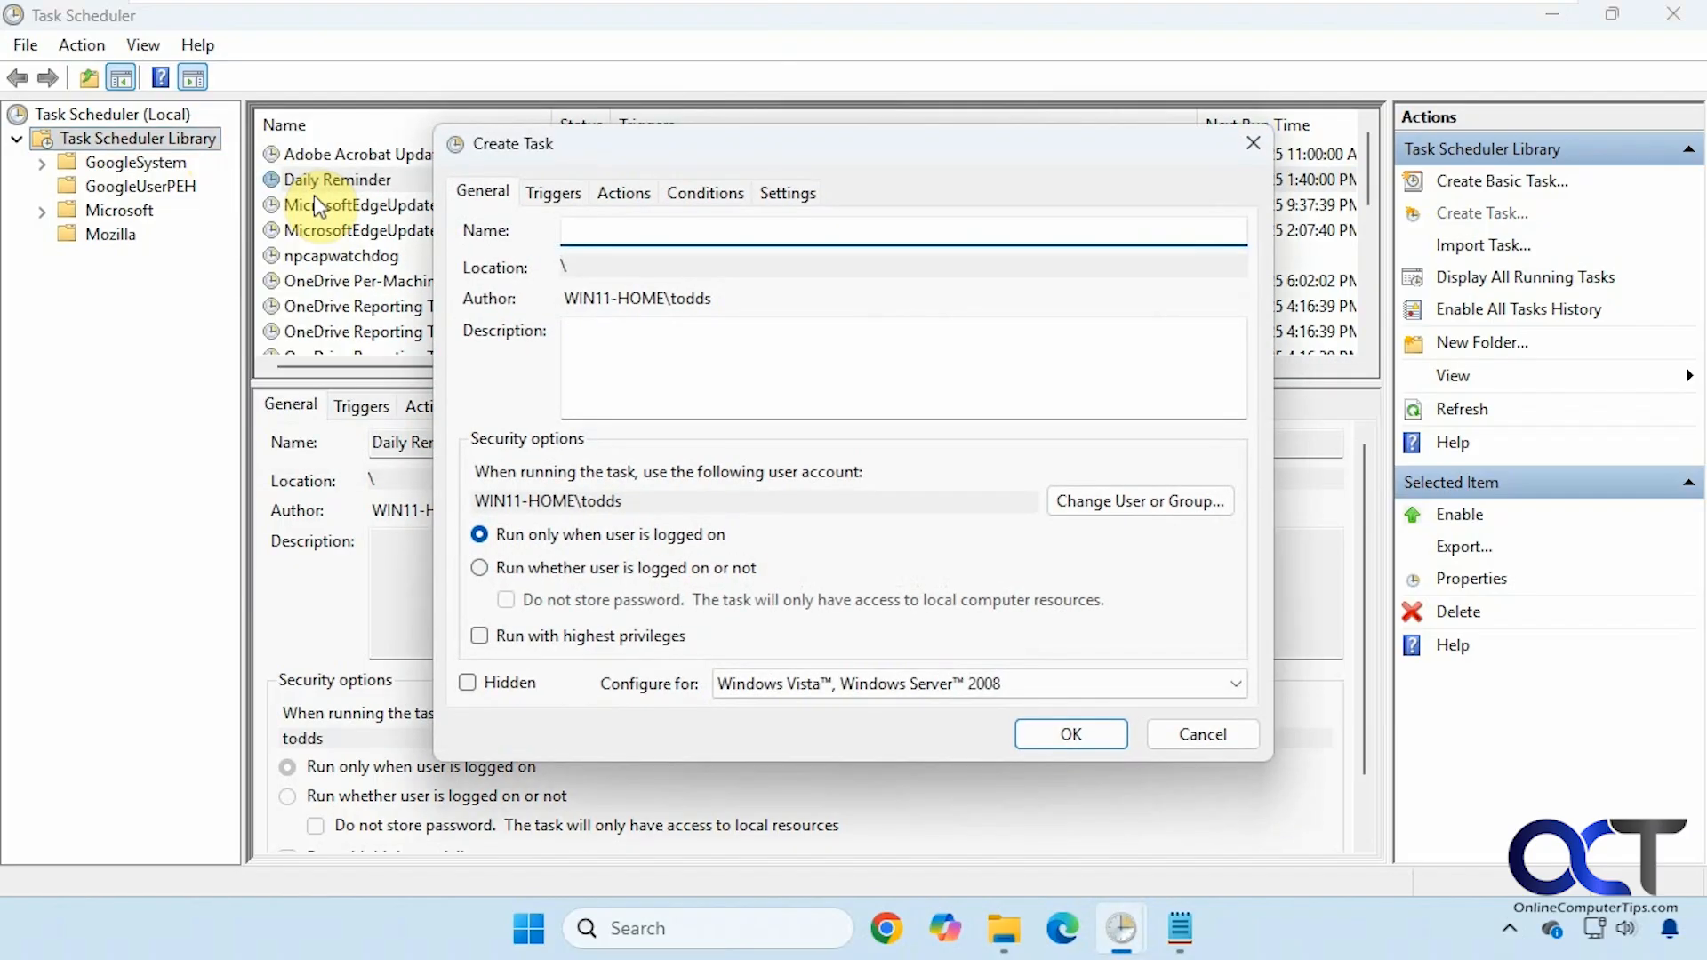
text(Startup App)
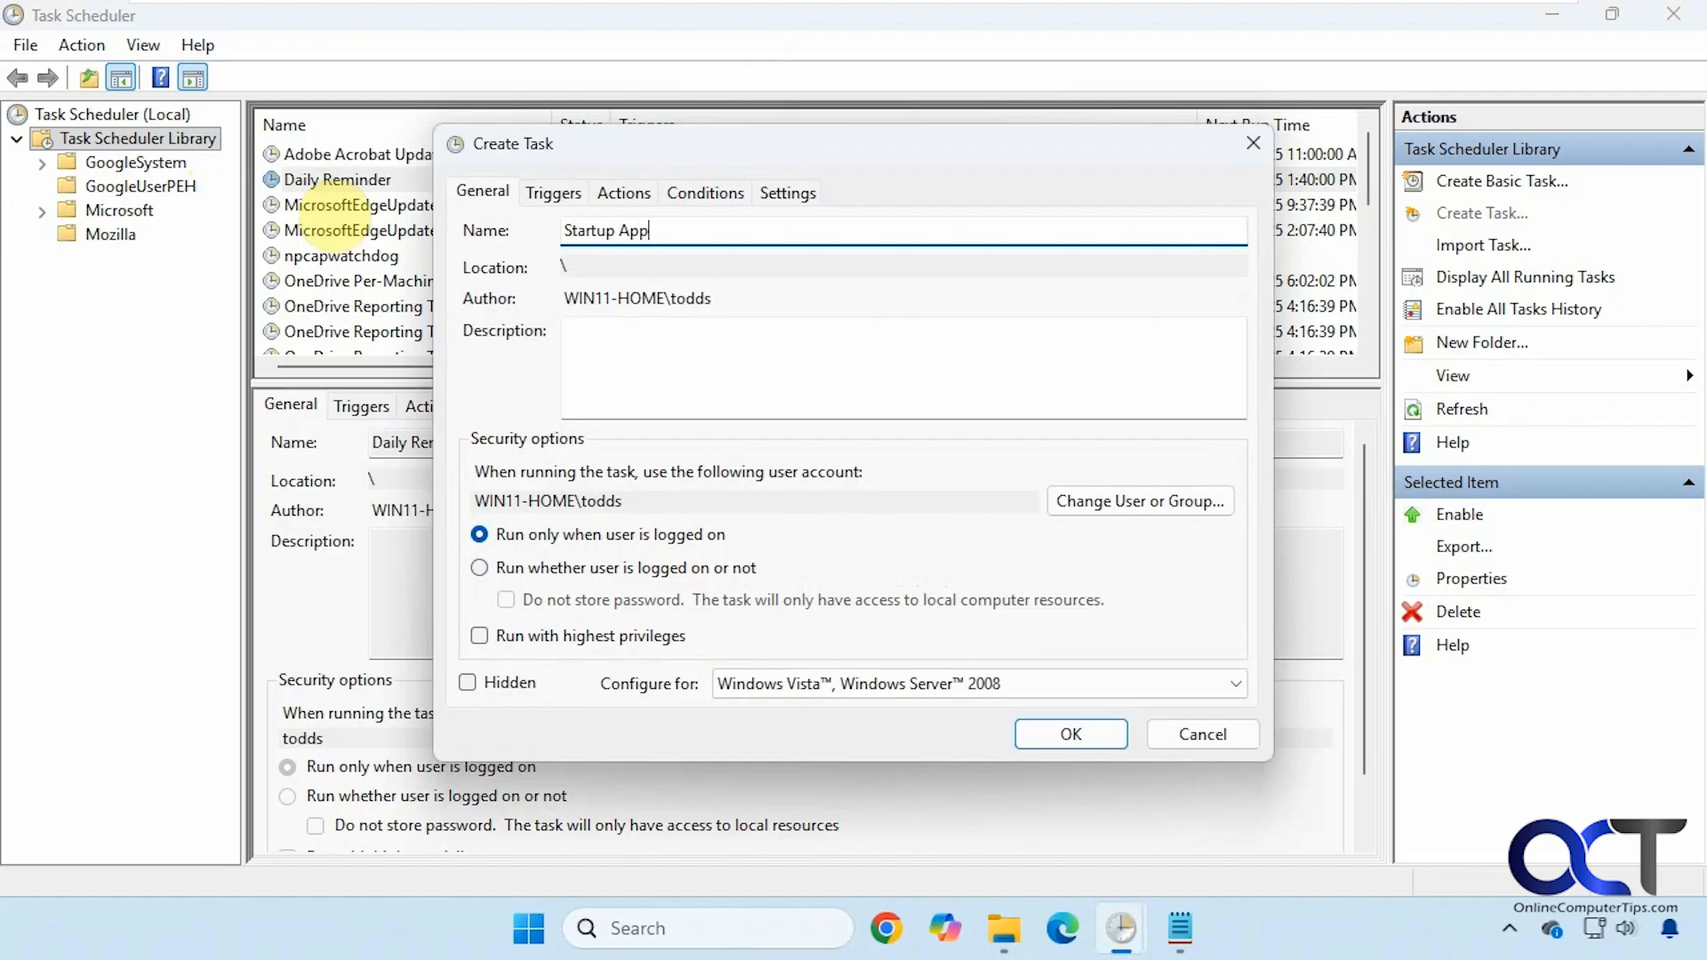
Add a trigger that begins the Startup App task at startup.
click(563, 194)
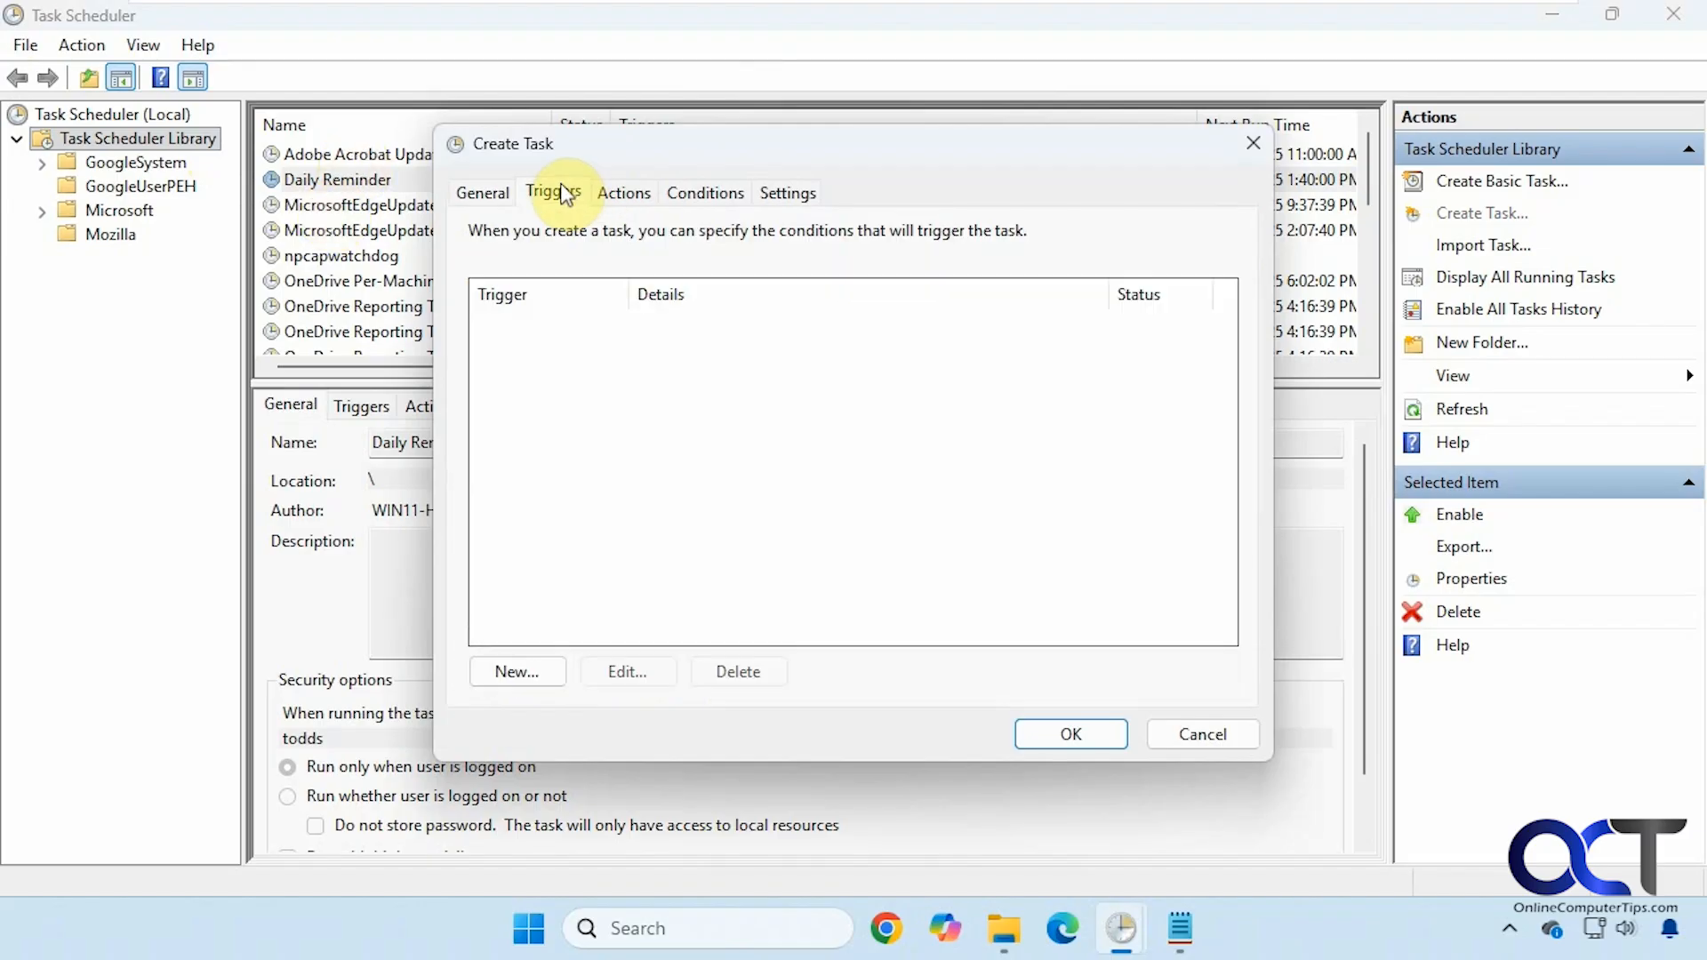
click(528, 670)
click(863, 167)
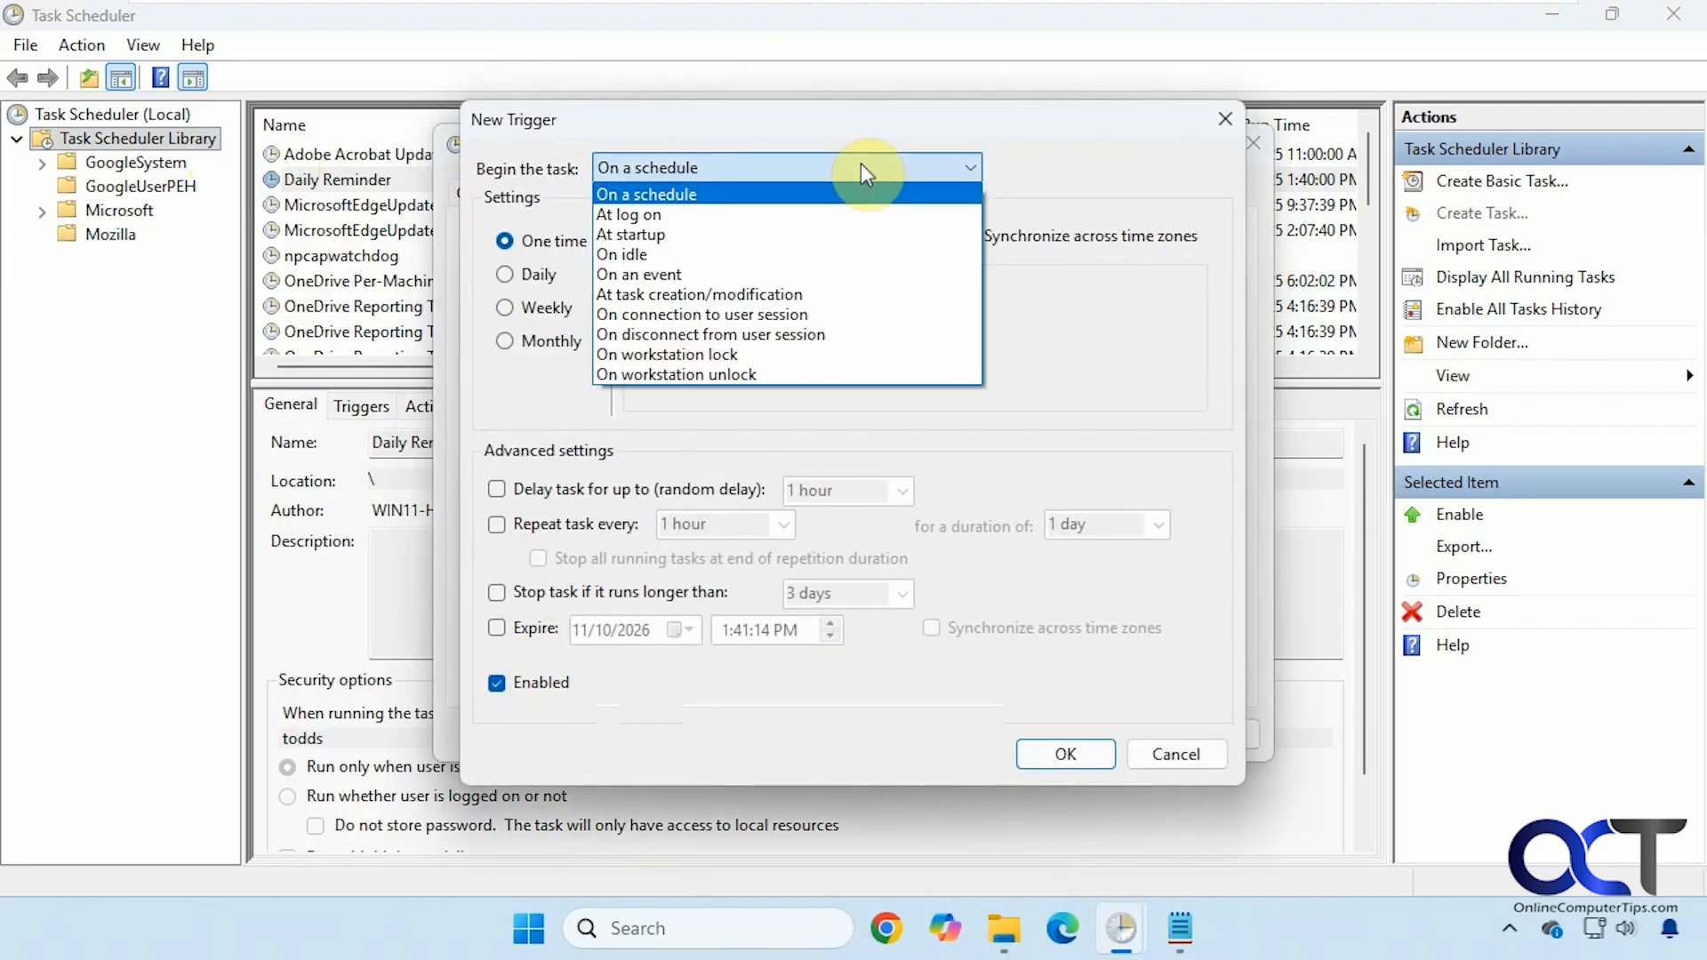
click(672, 235)
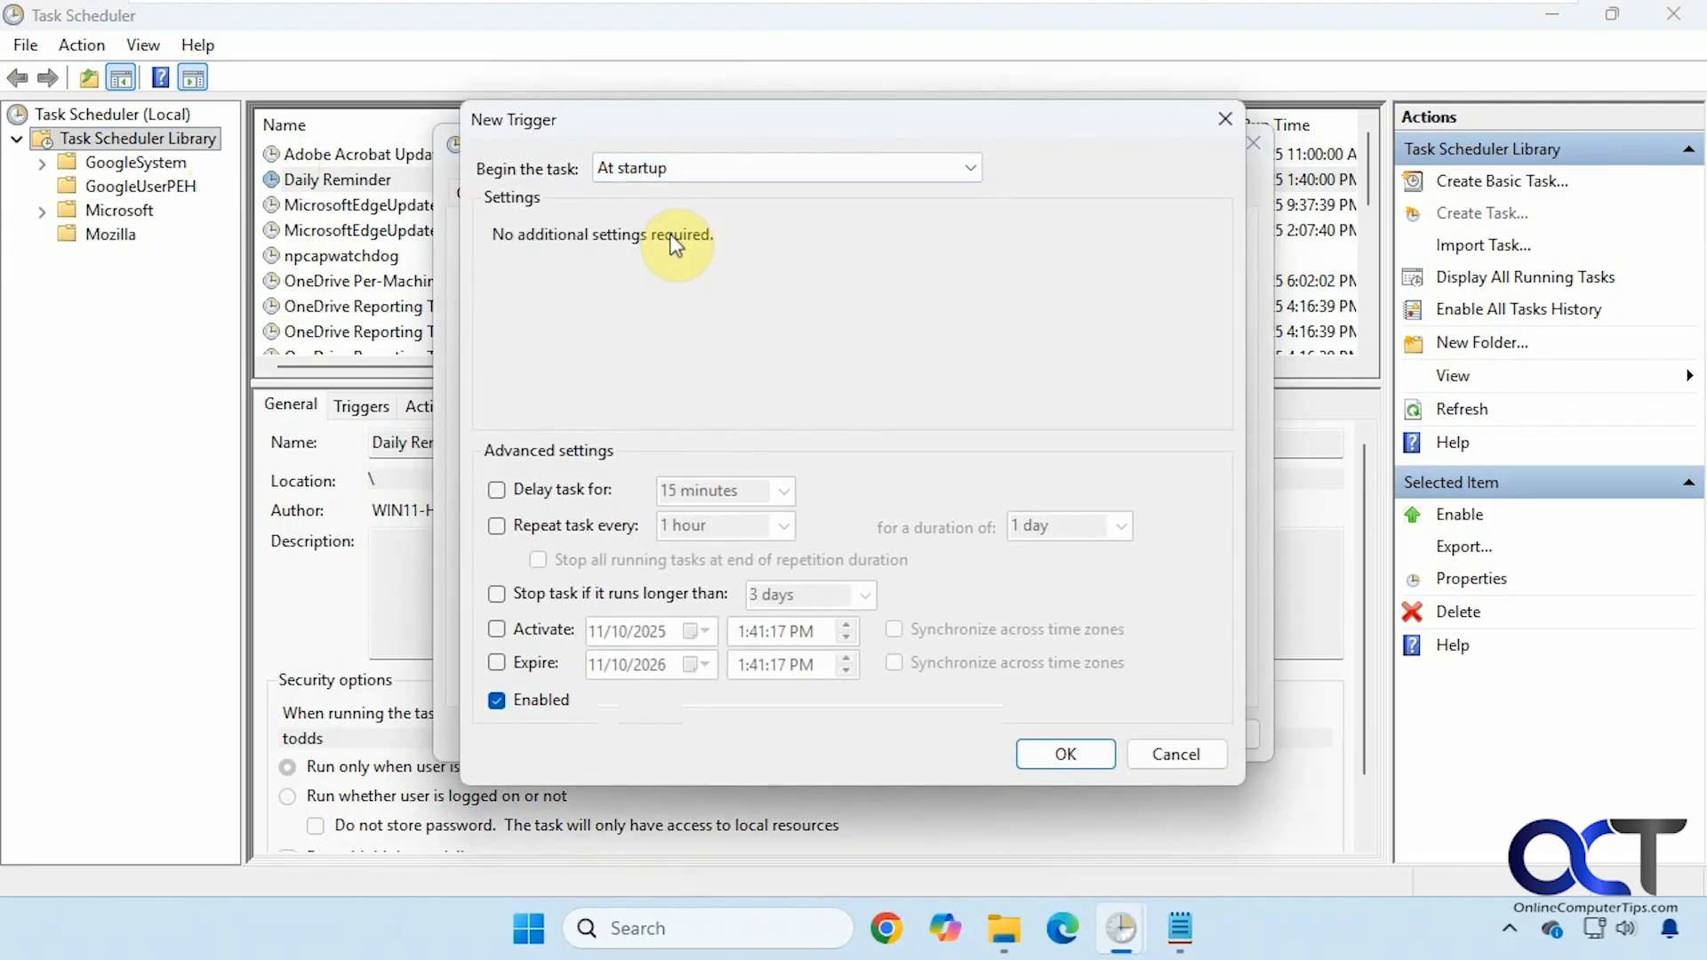
click(1061, 757)
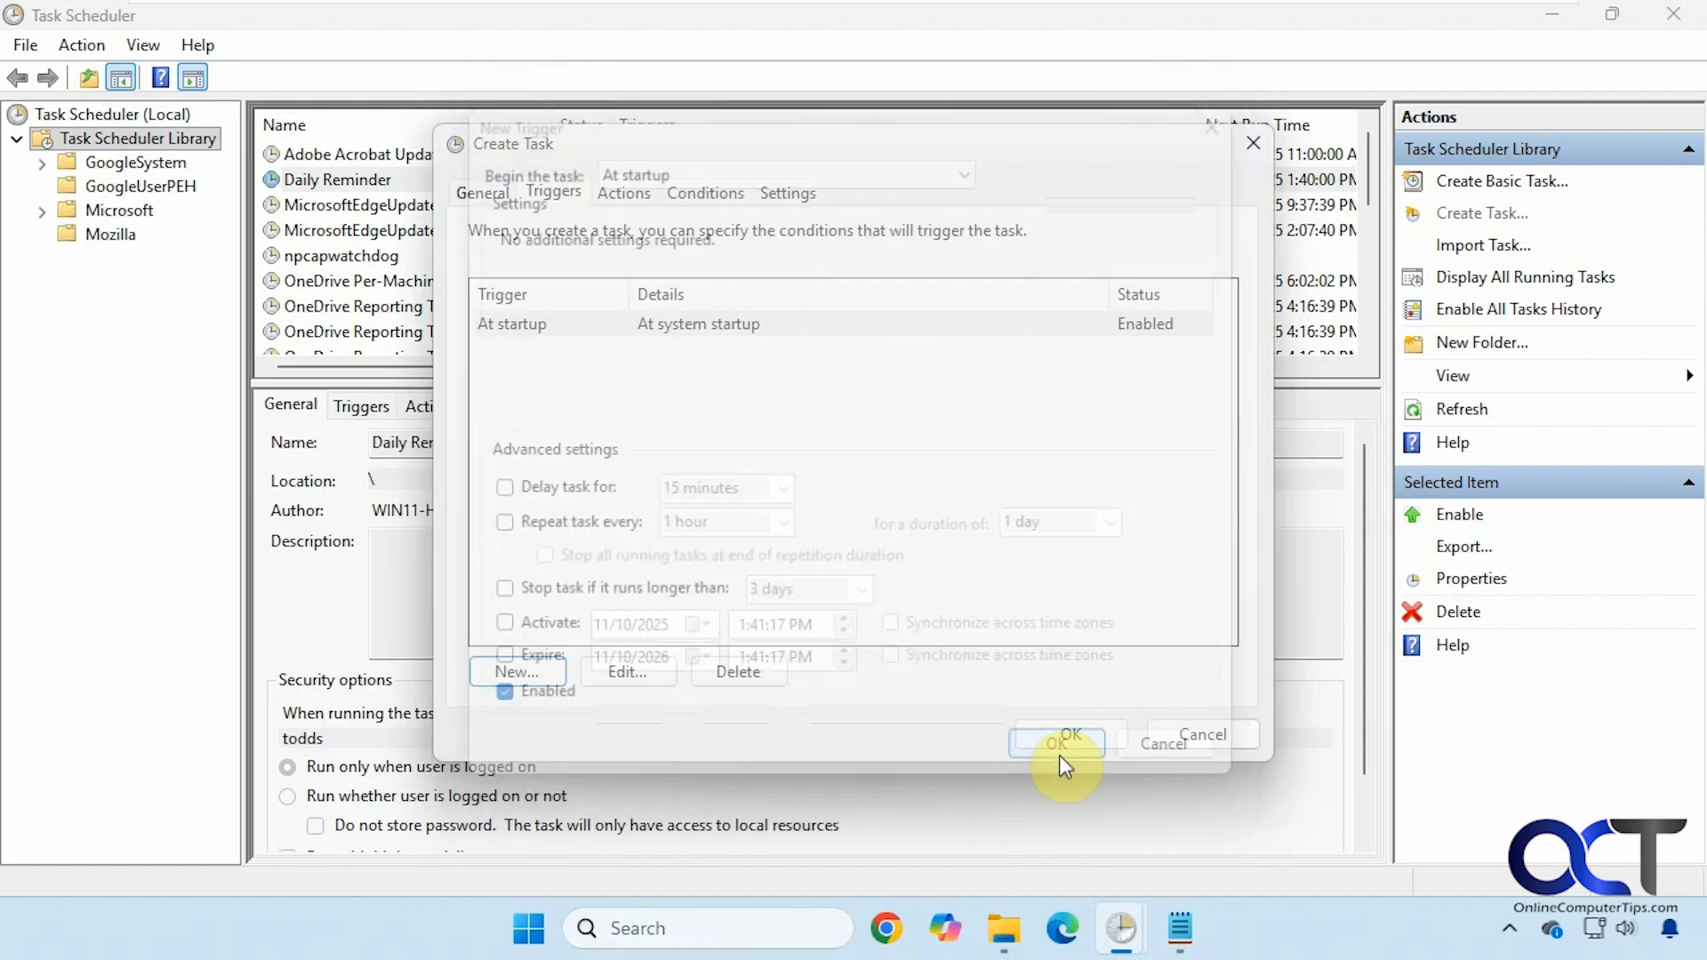
Add an action to the Startup App task that starts notepad.exe from the Windows System32 folder.
click(635, 199)
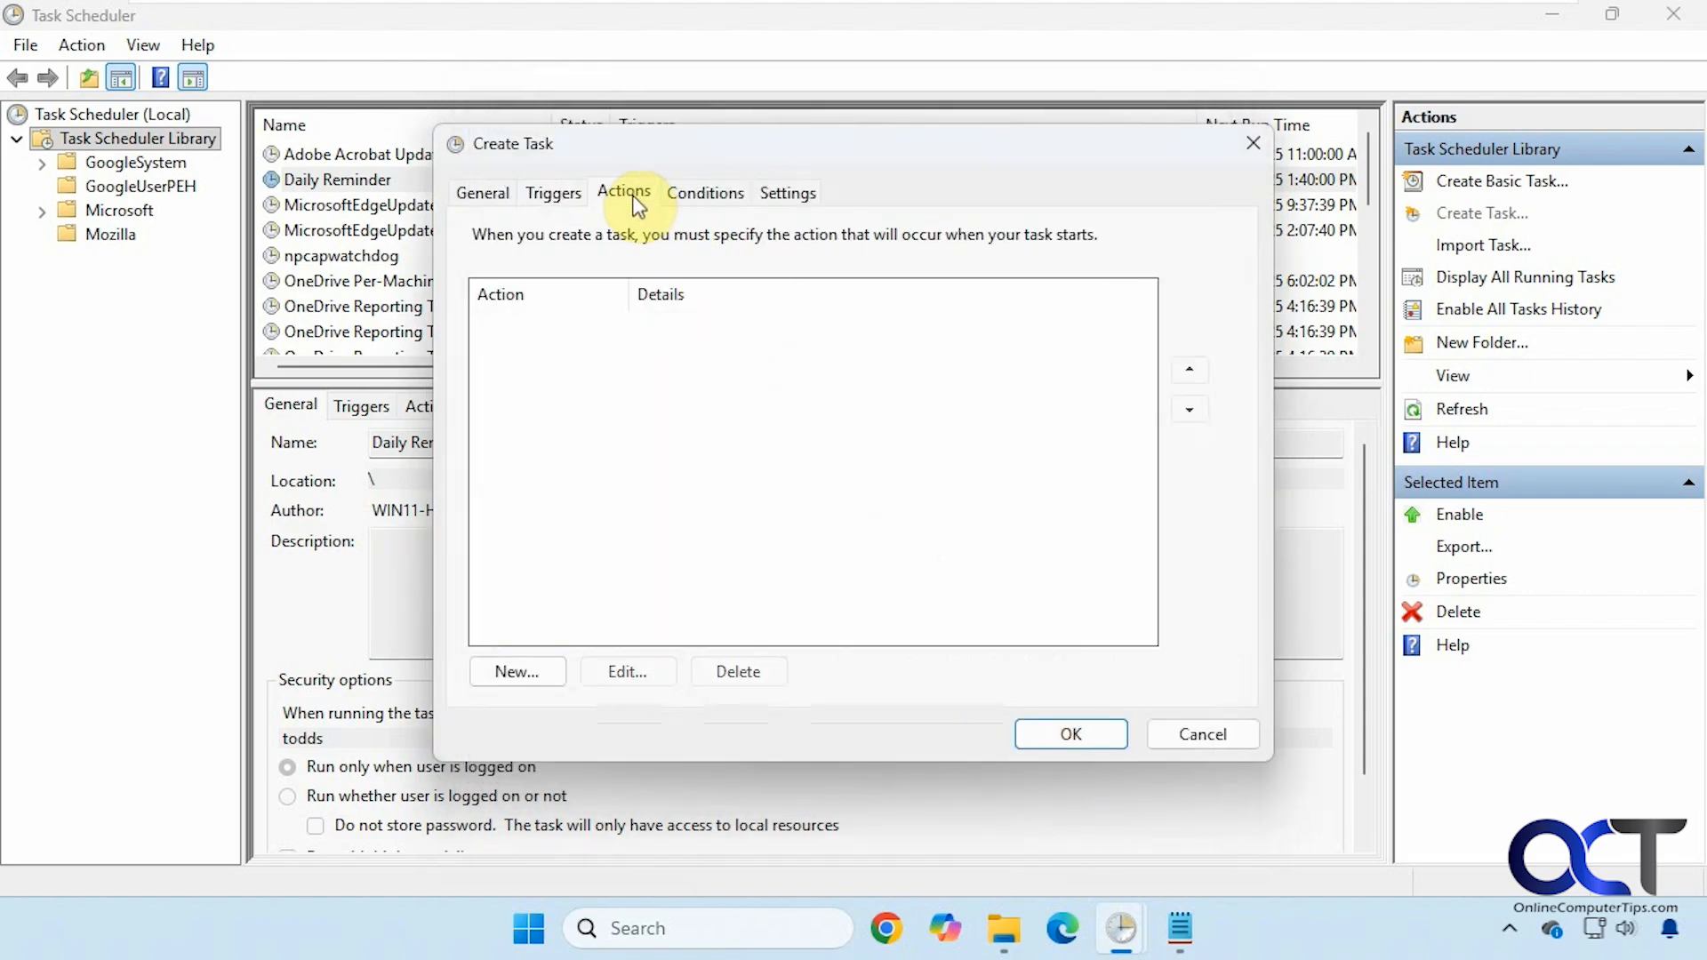
click(514, 672)
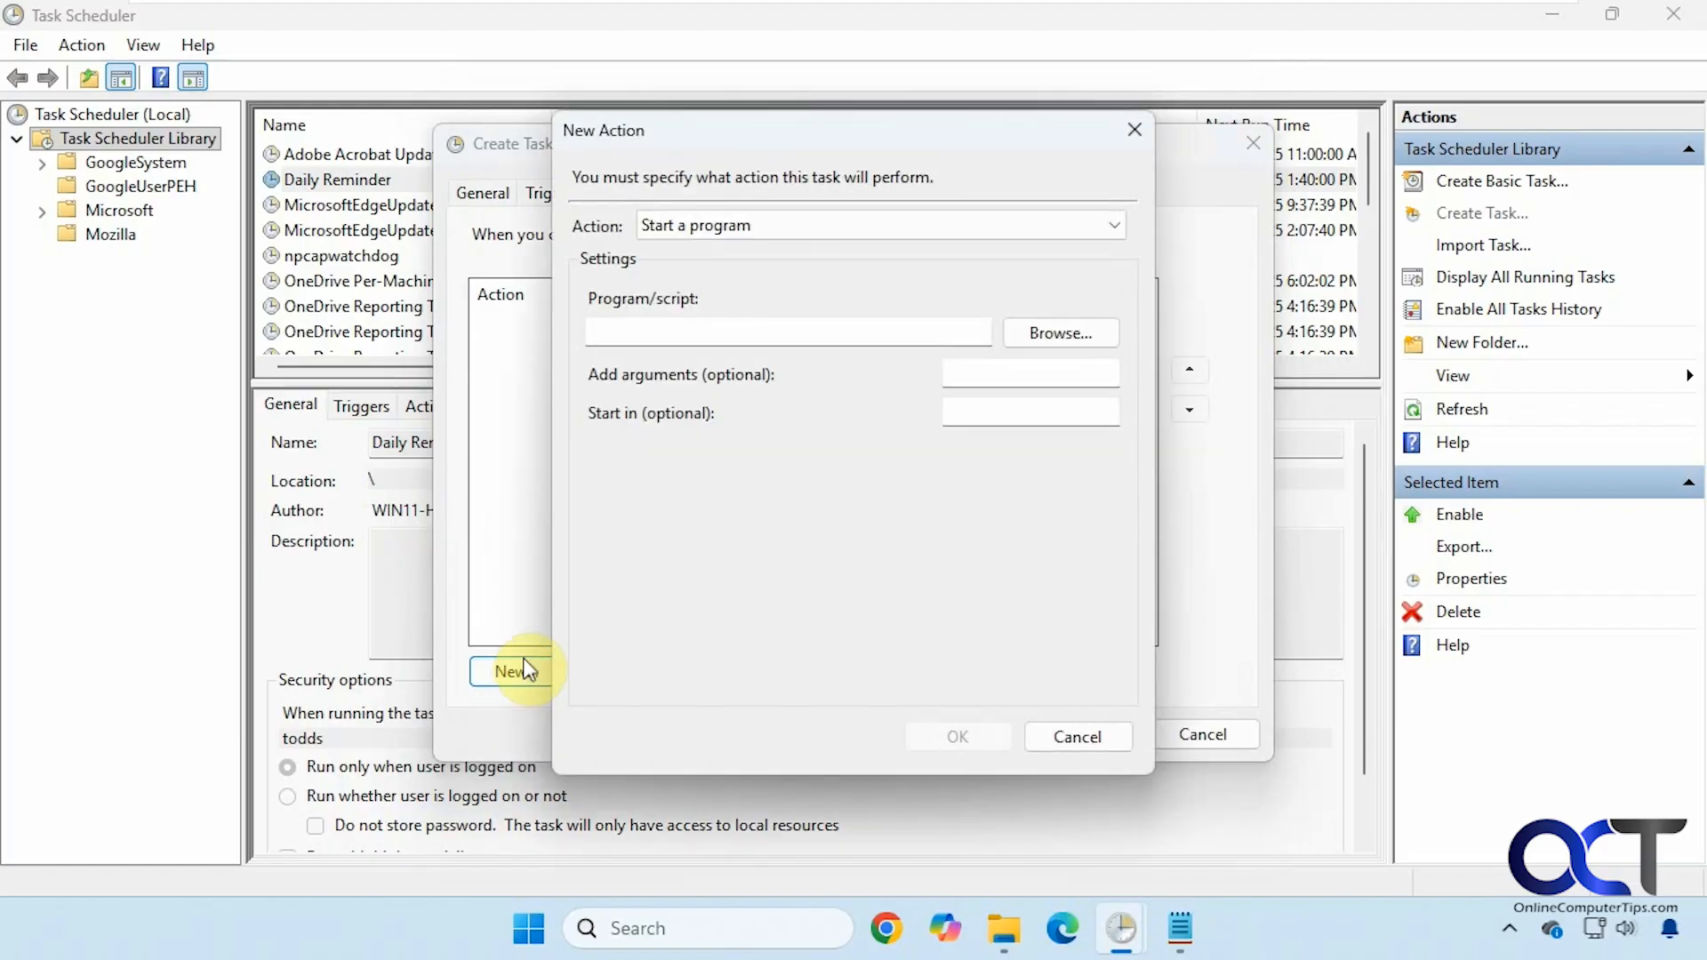
click(1018, 336)
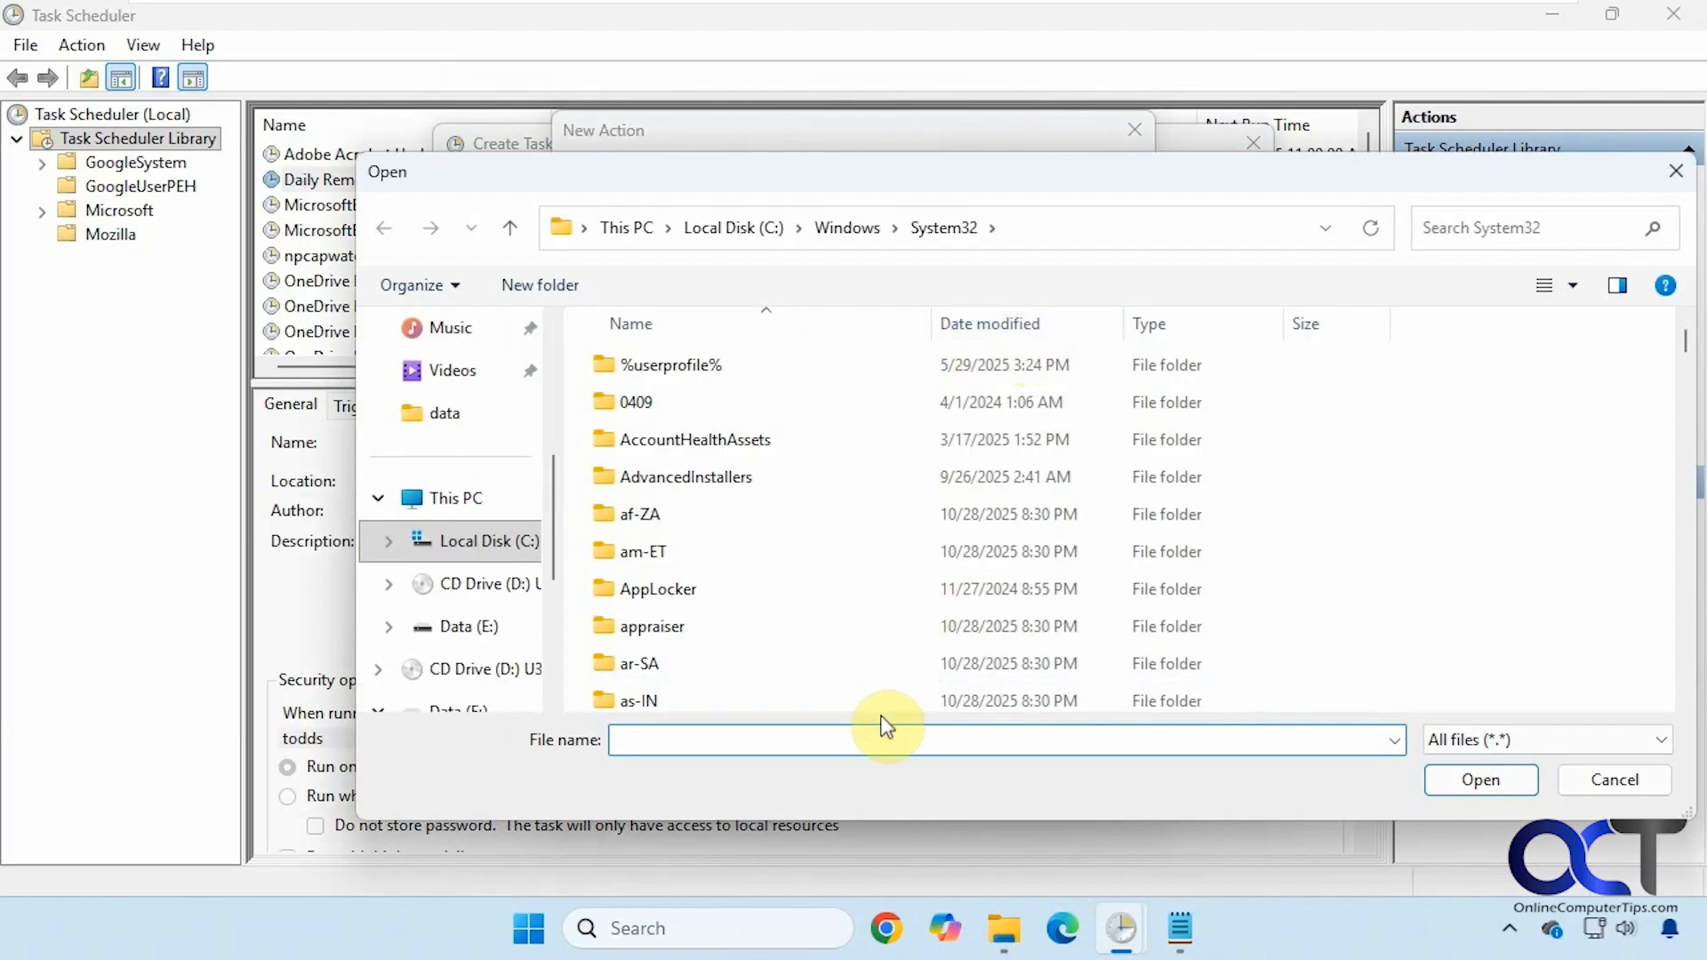
text(note)
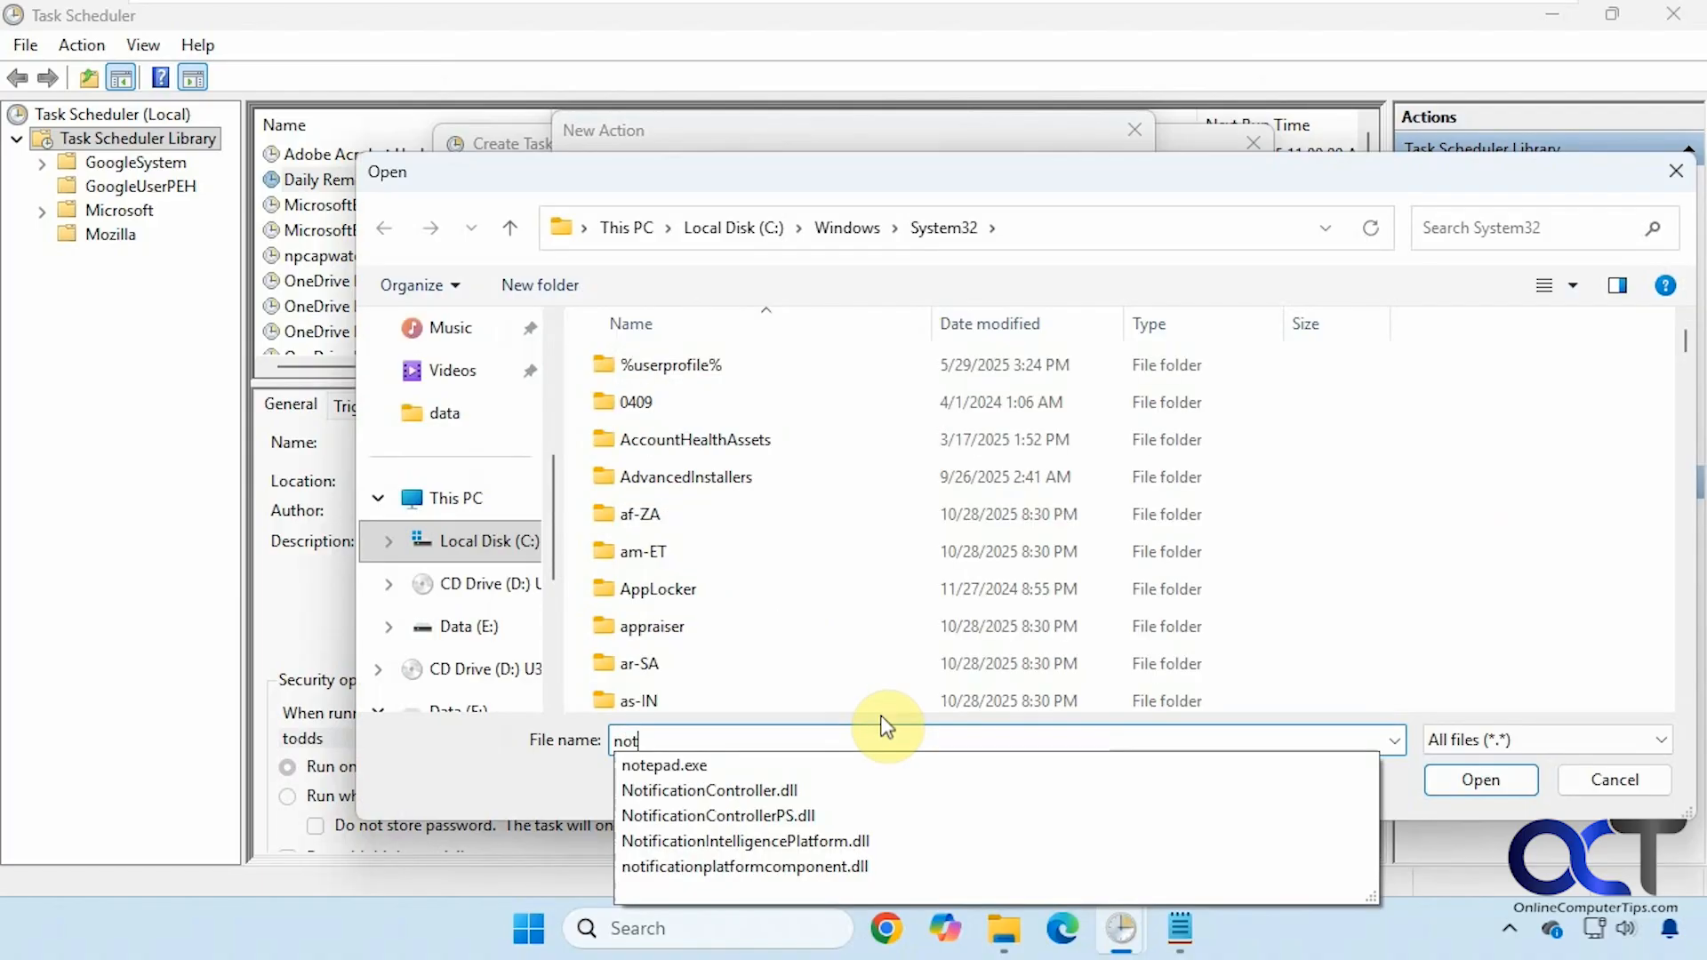
click(798, 766)
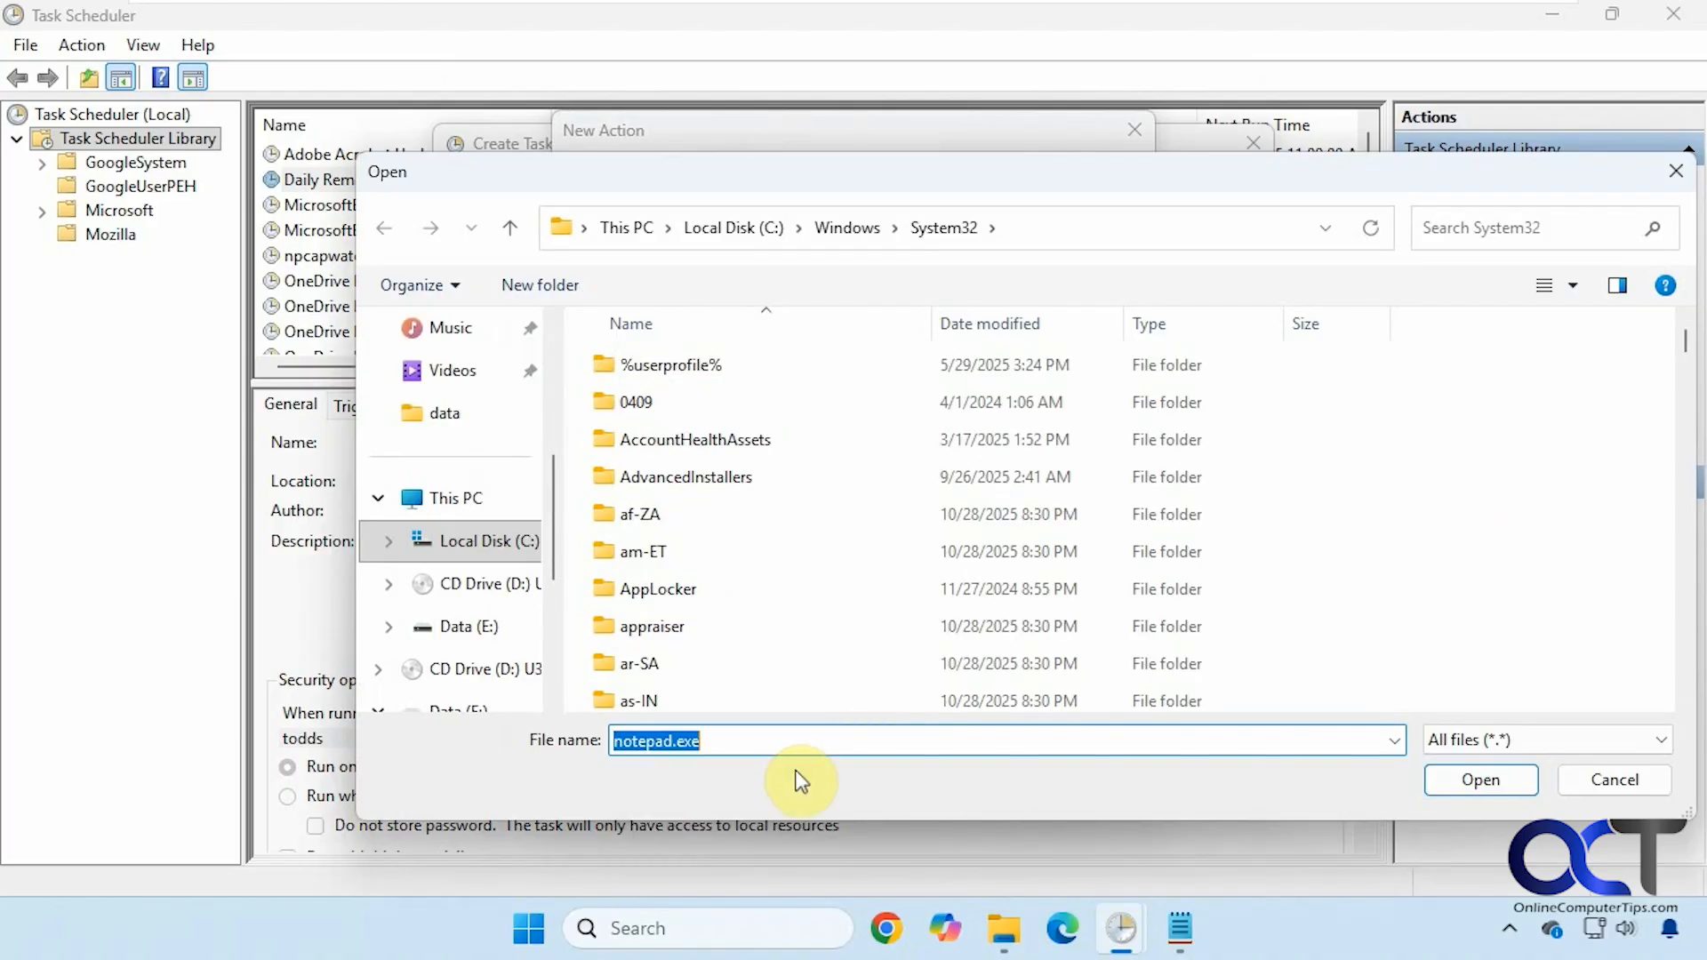
click(1444, 782)
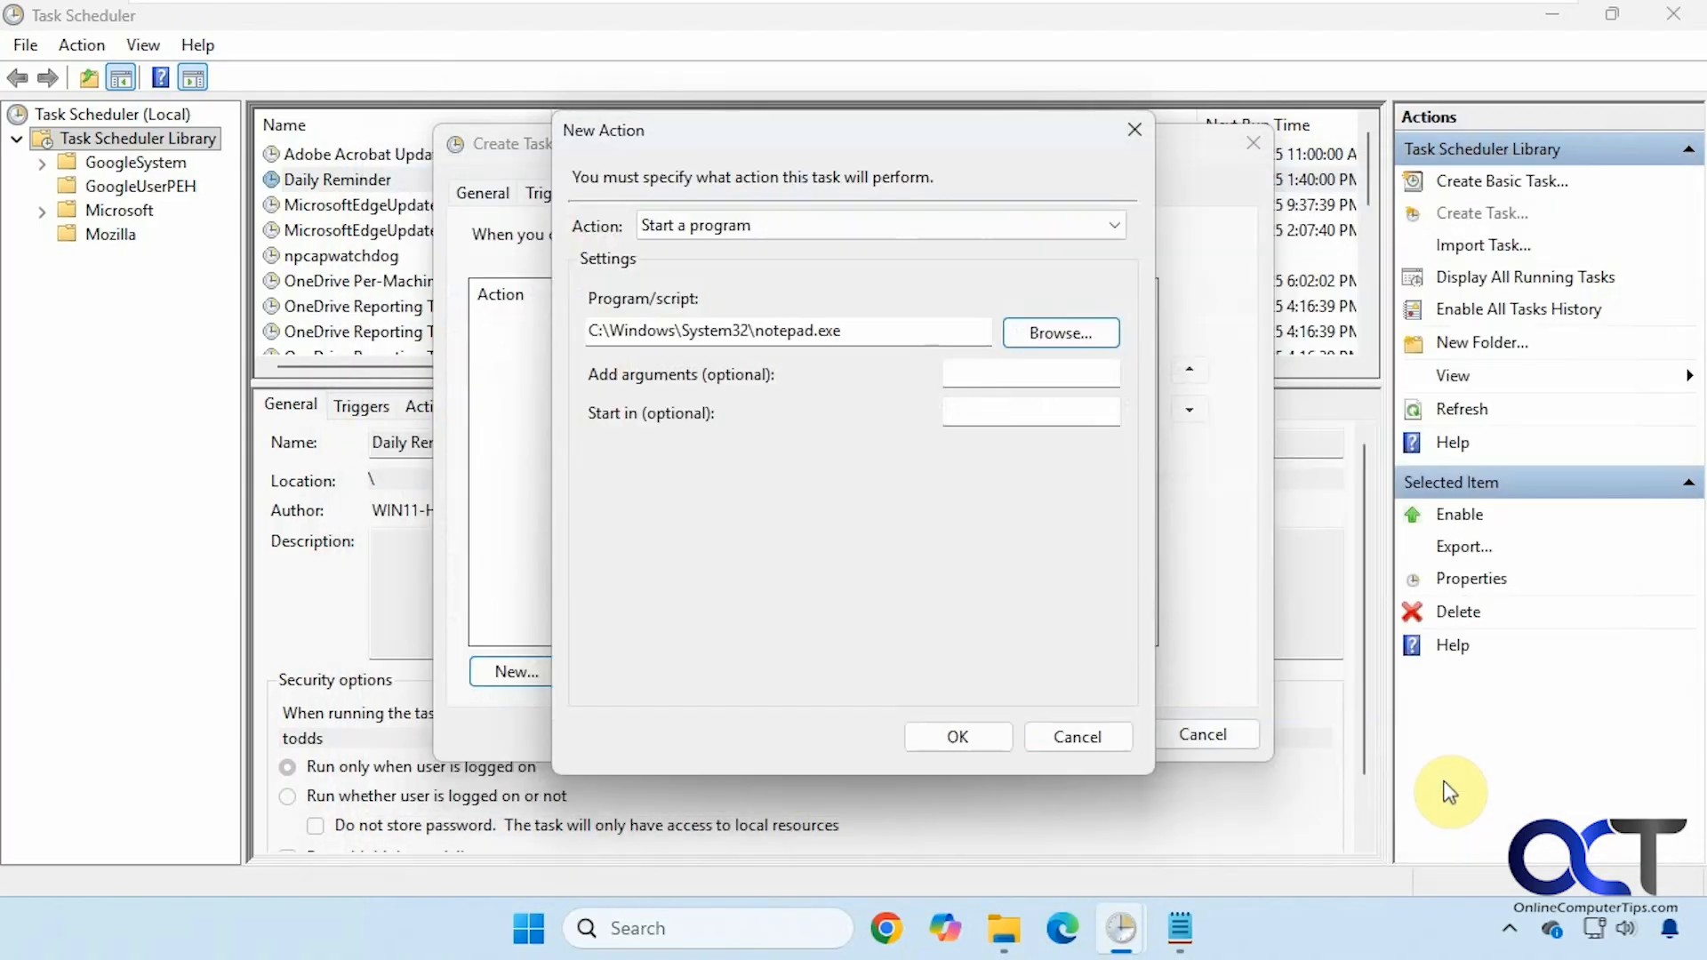
click(970, 727)
Save the Startup App task and select it in the task list.
click(1072, 735)
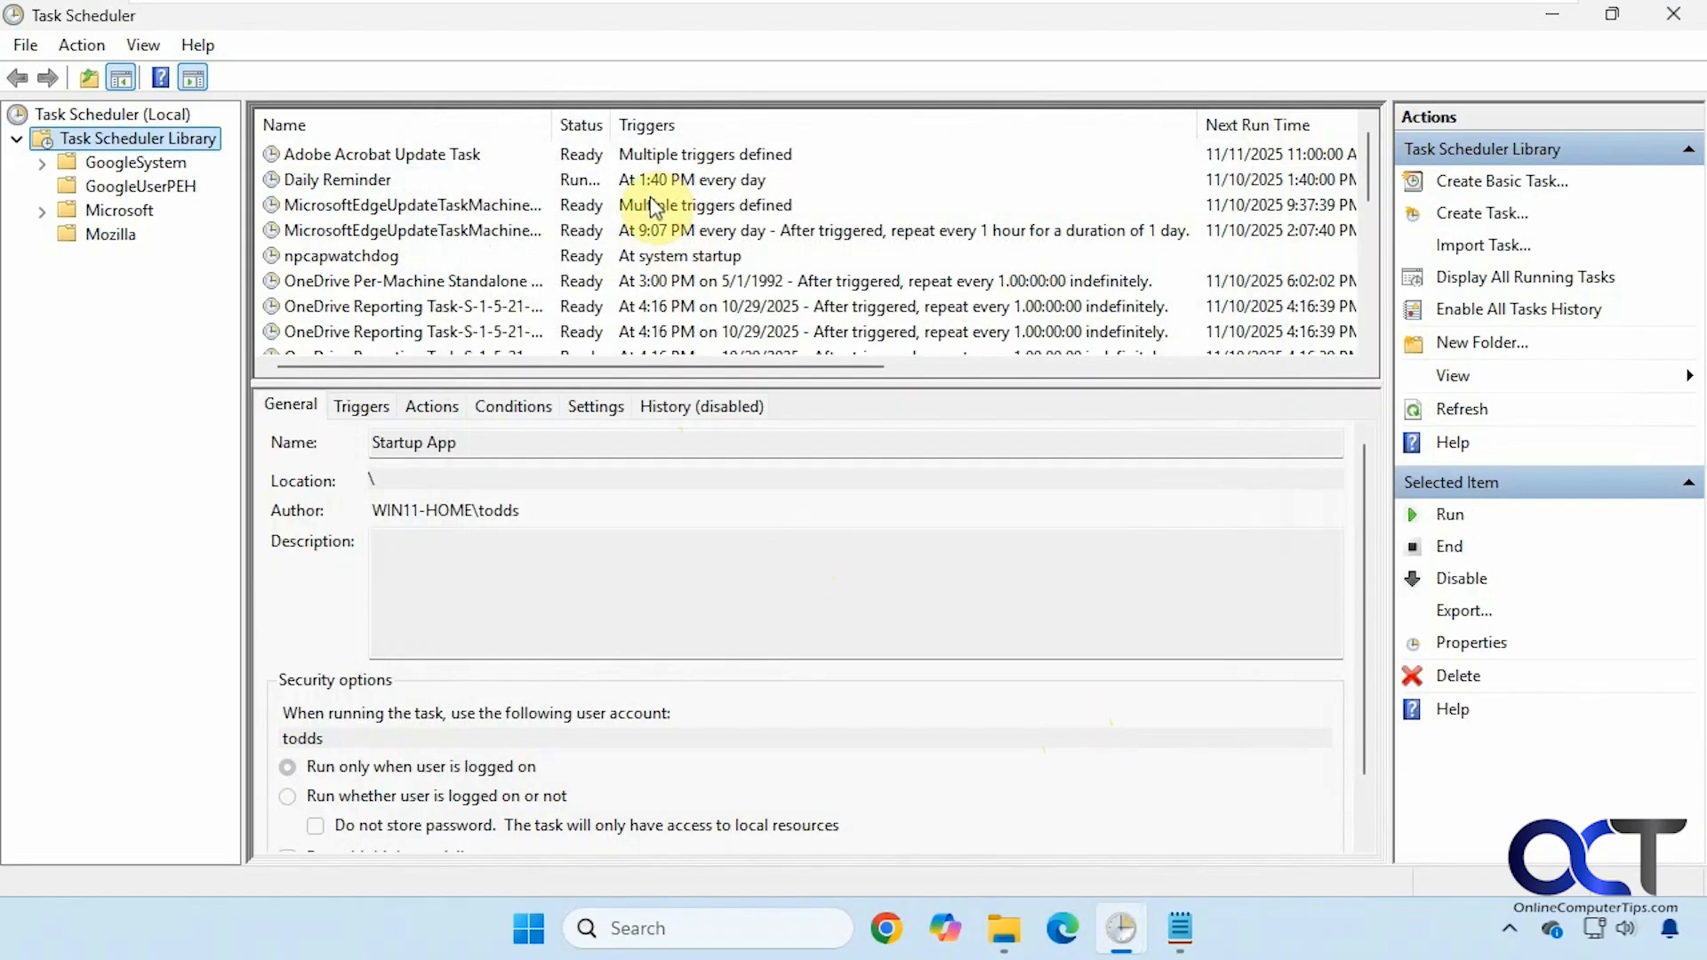
scroll(562, 180, down, 5)
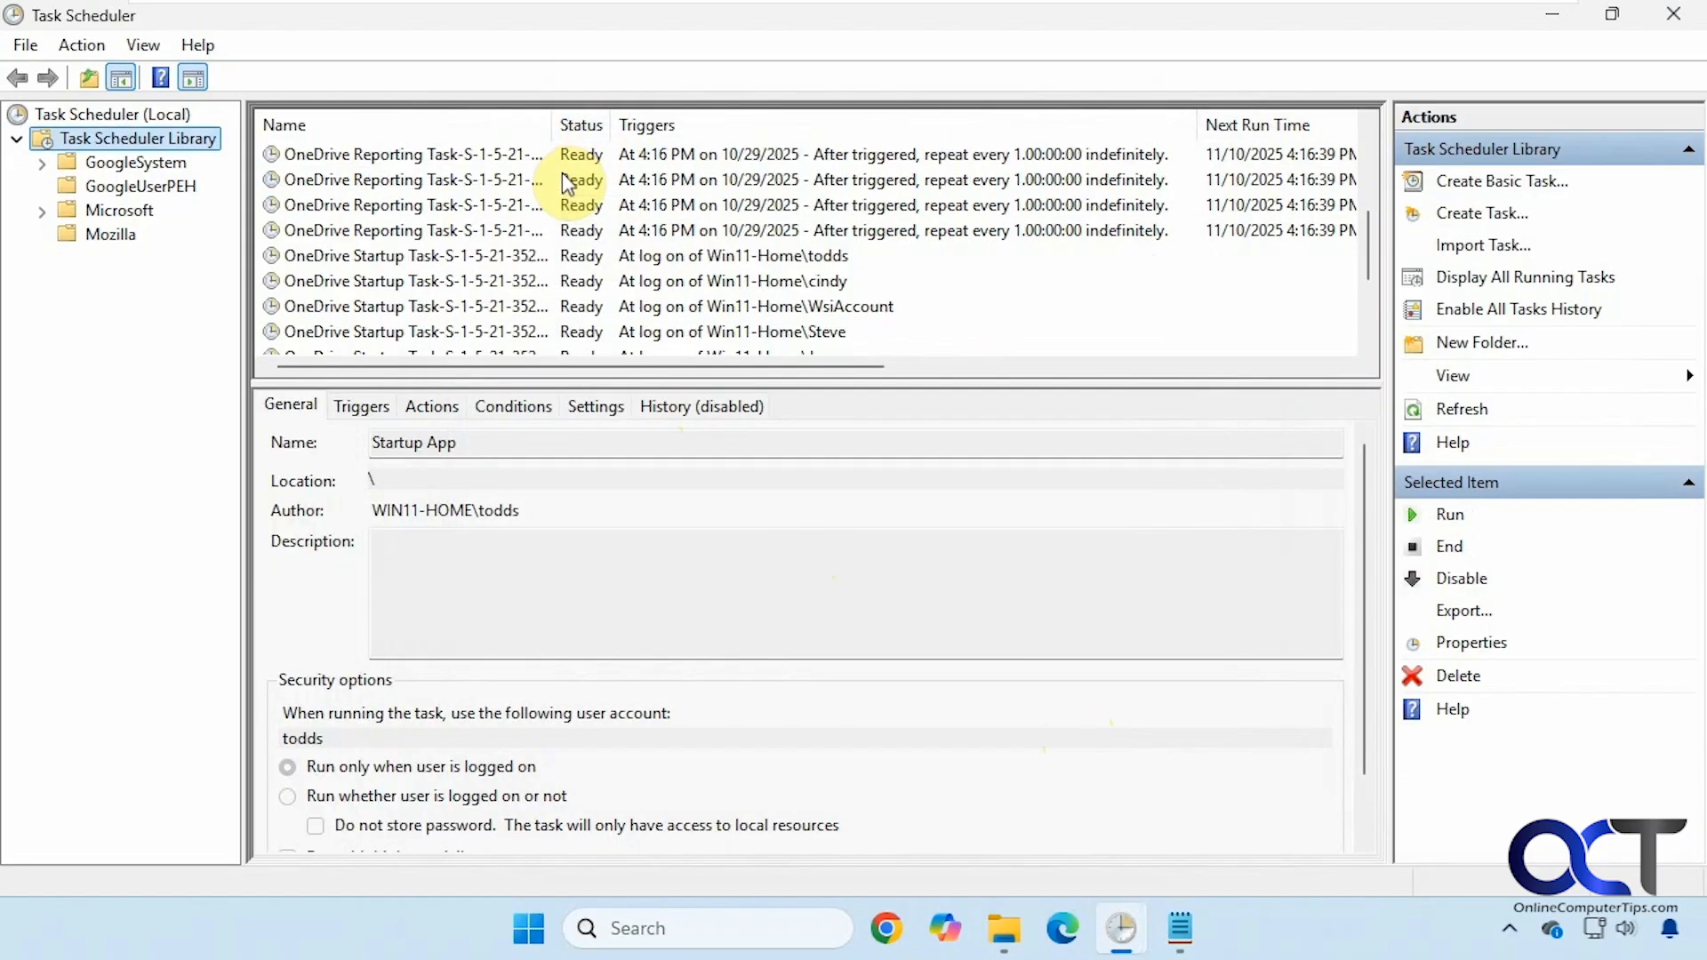
click(431, 282)
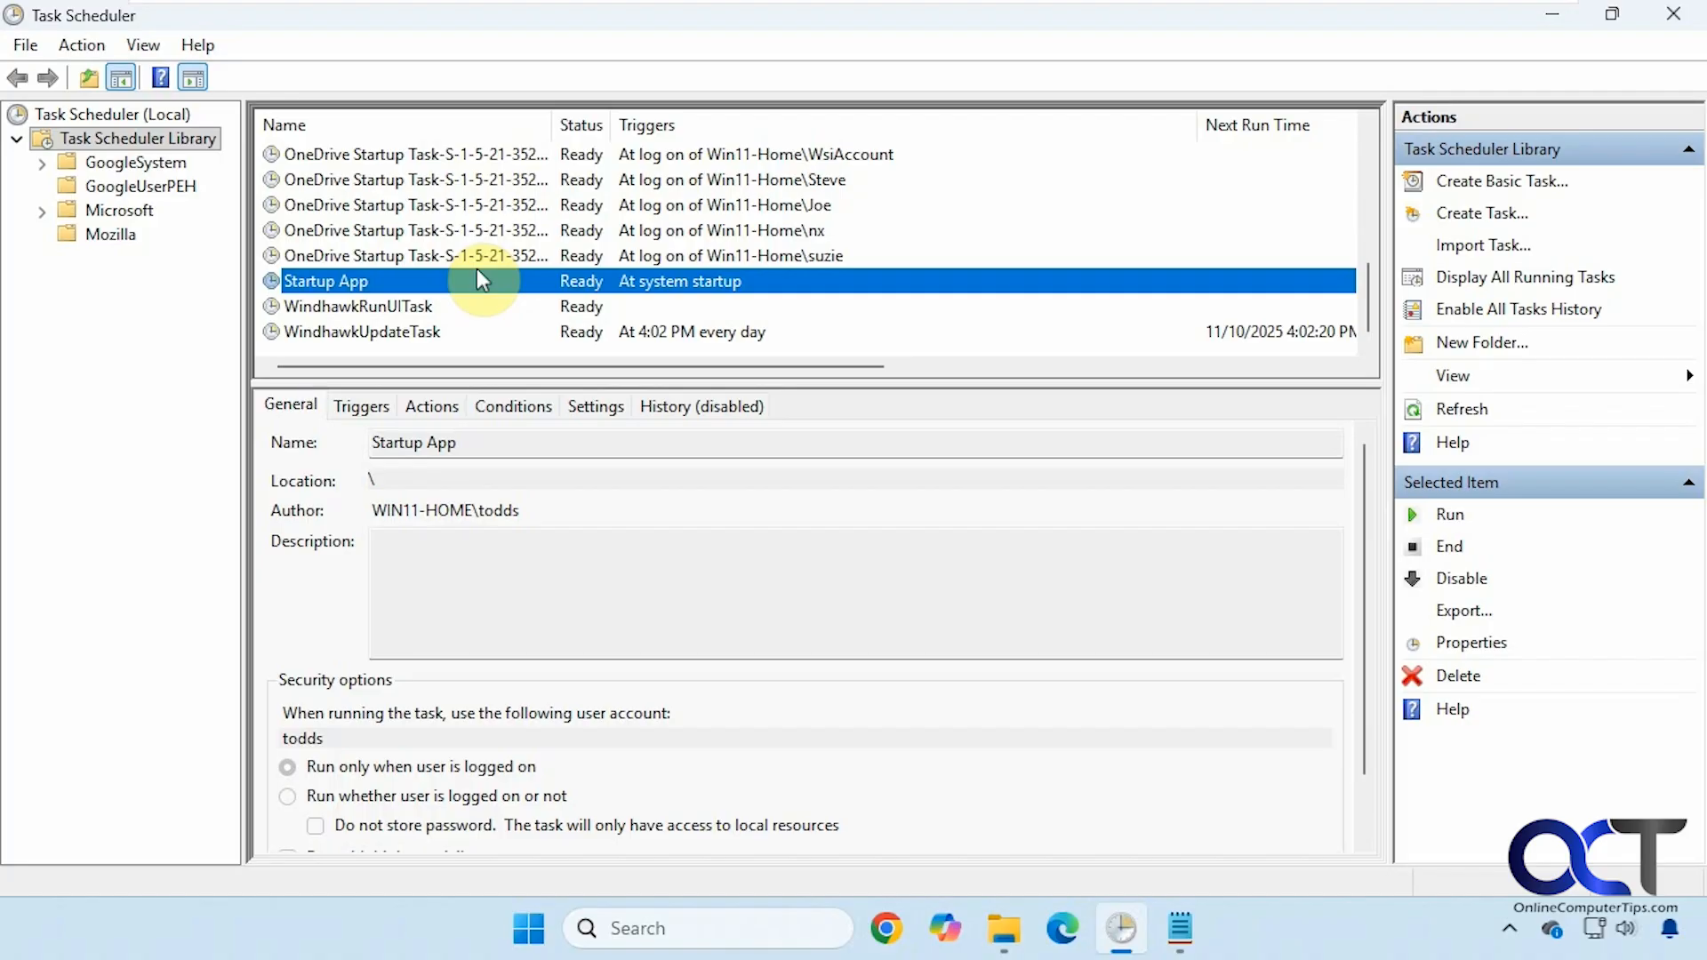
Start creating another full task in the Task Scheduler Library and name it "Cleanup Temp Files".
right_click(157, 138)
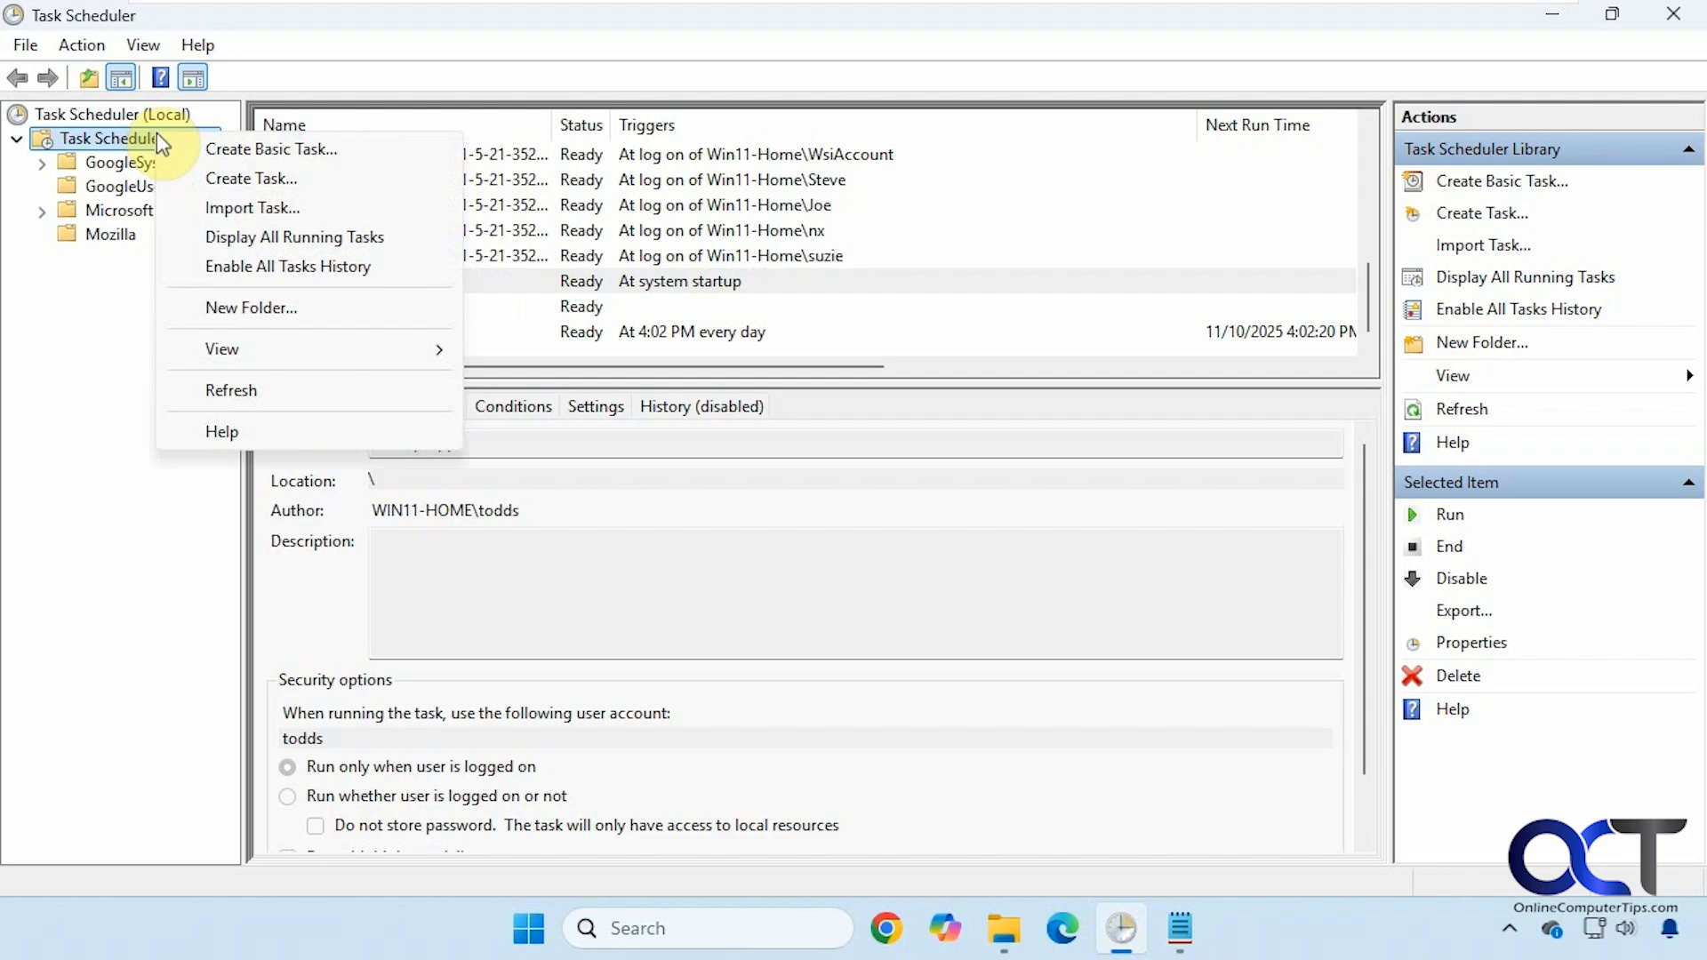
click(236, 178)
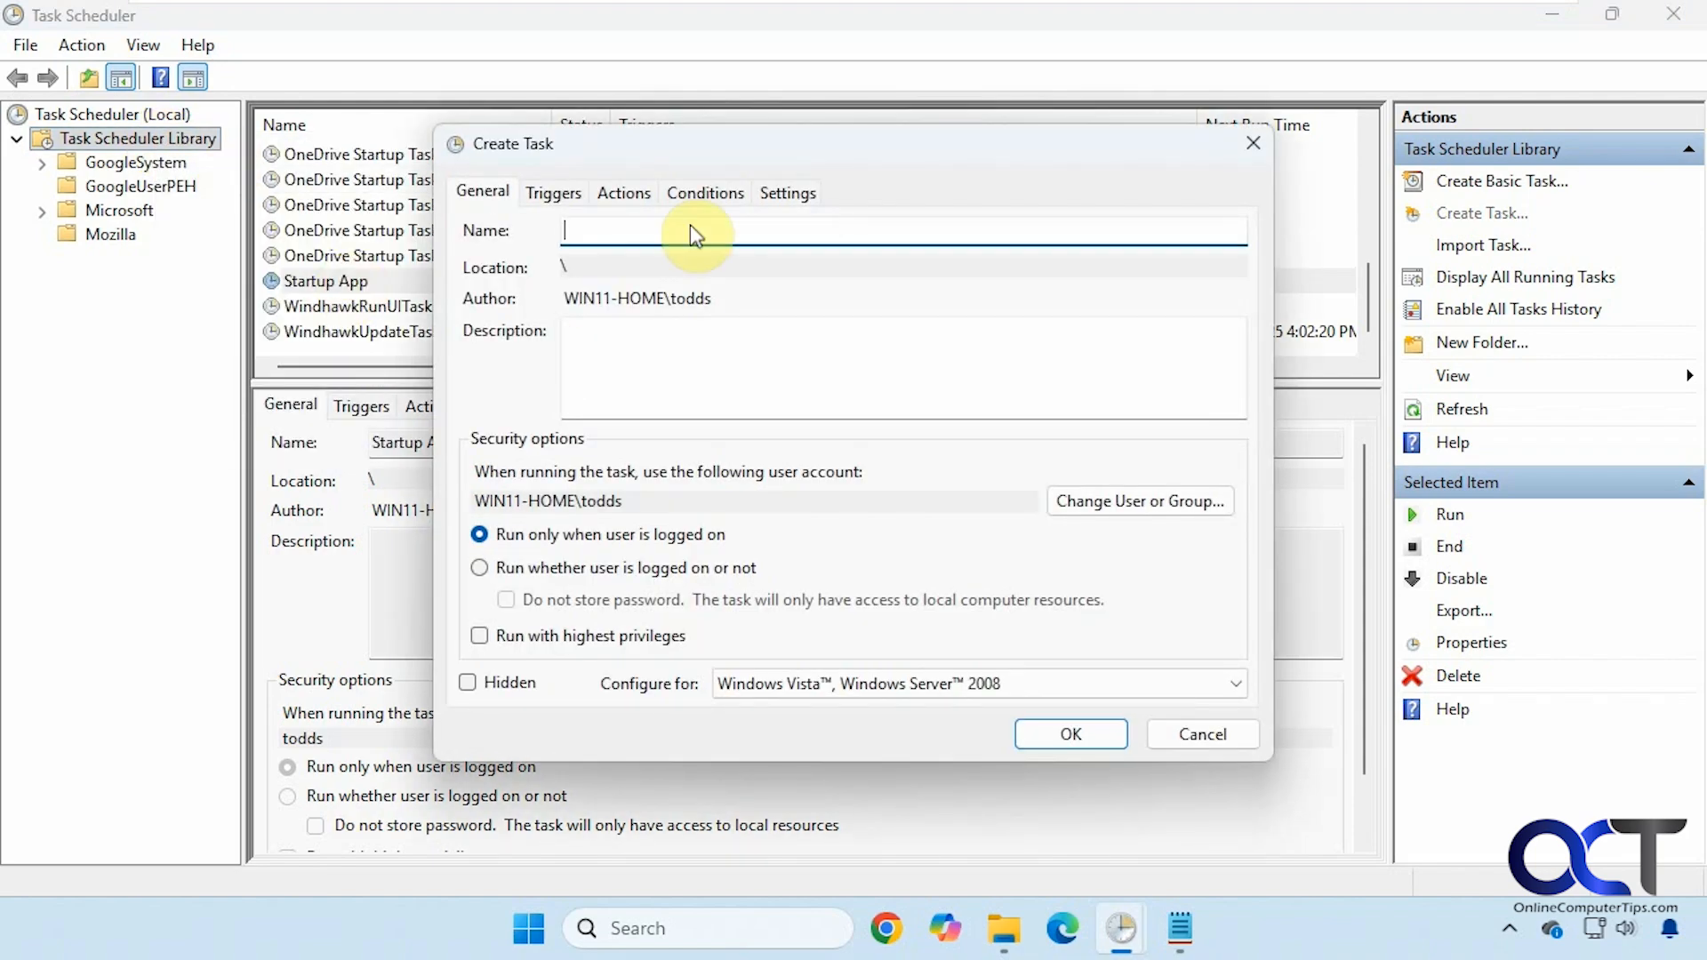
text(Cleanup )
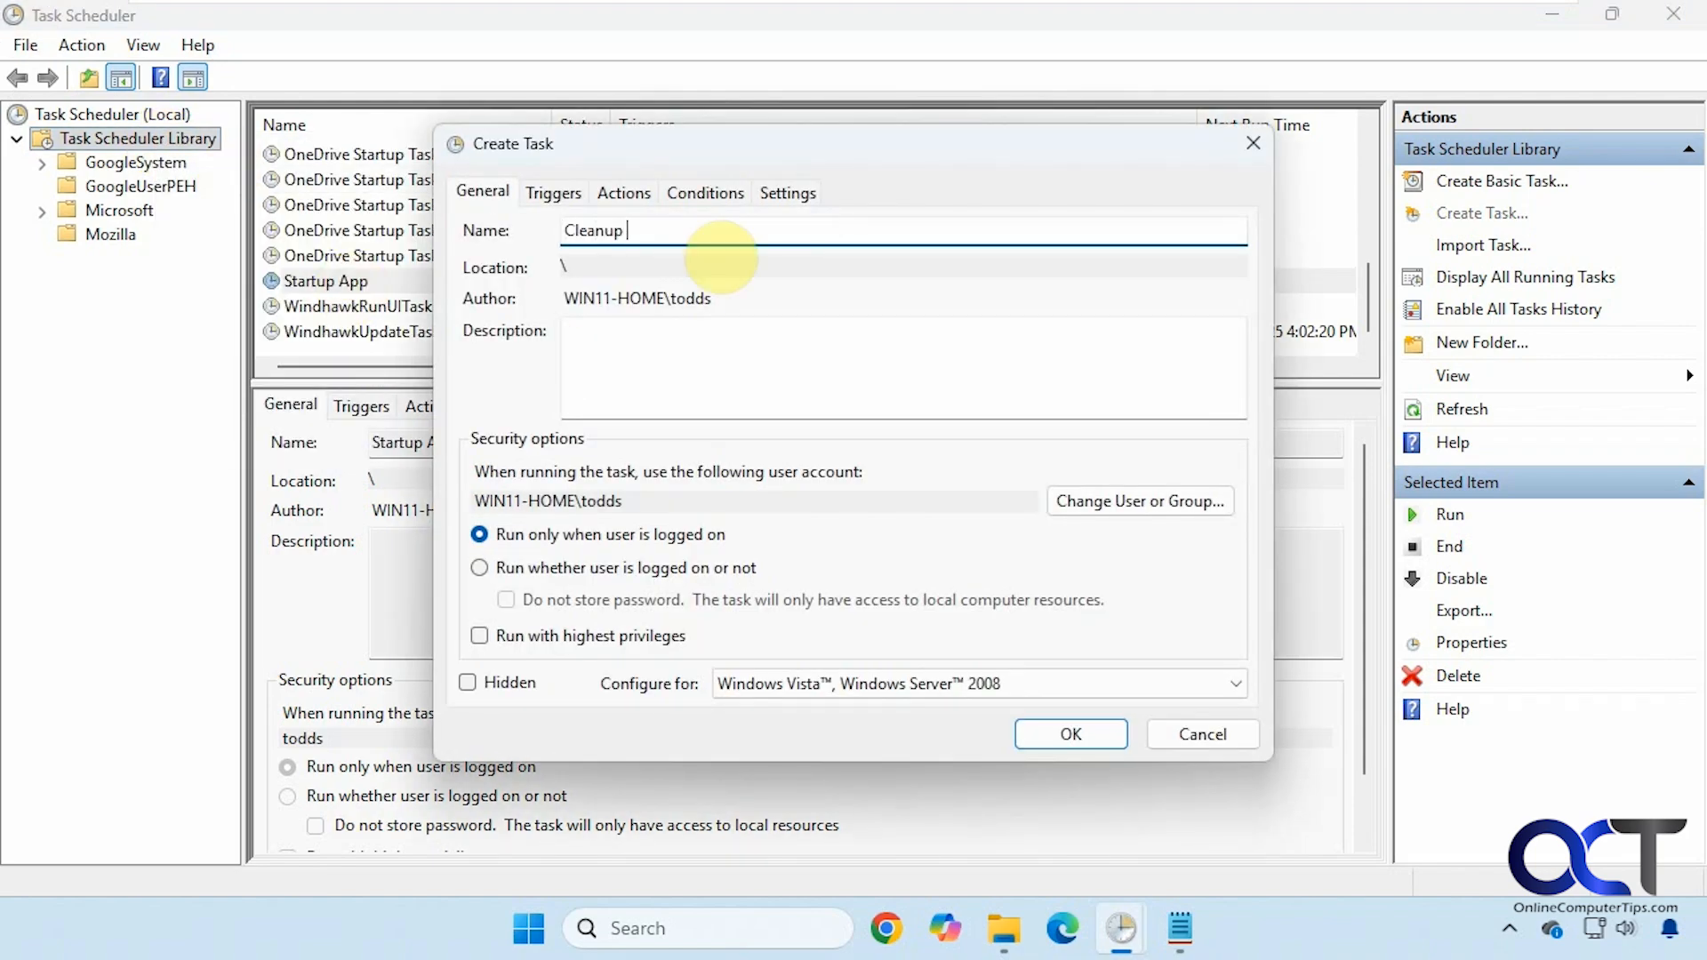
text(Temp Files)
Add a scheduled trigger that runs the Cleanup Temp Files task daily, recurring every 1 day.
click(553, 193)
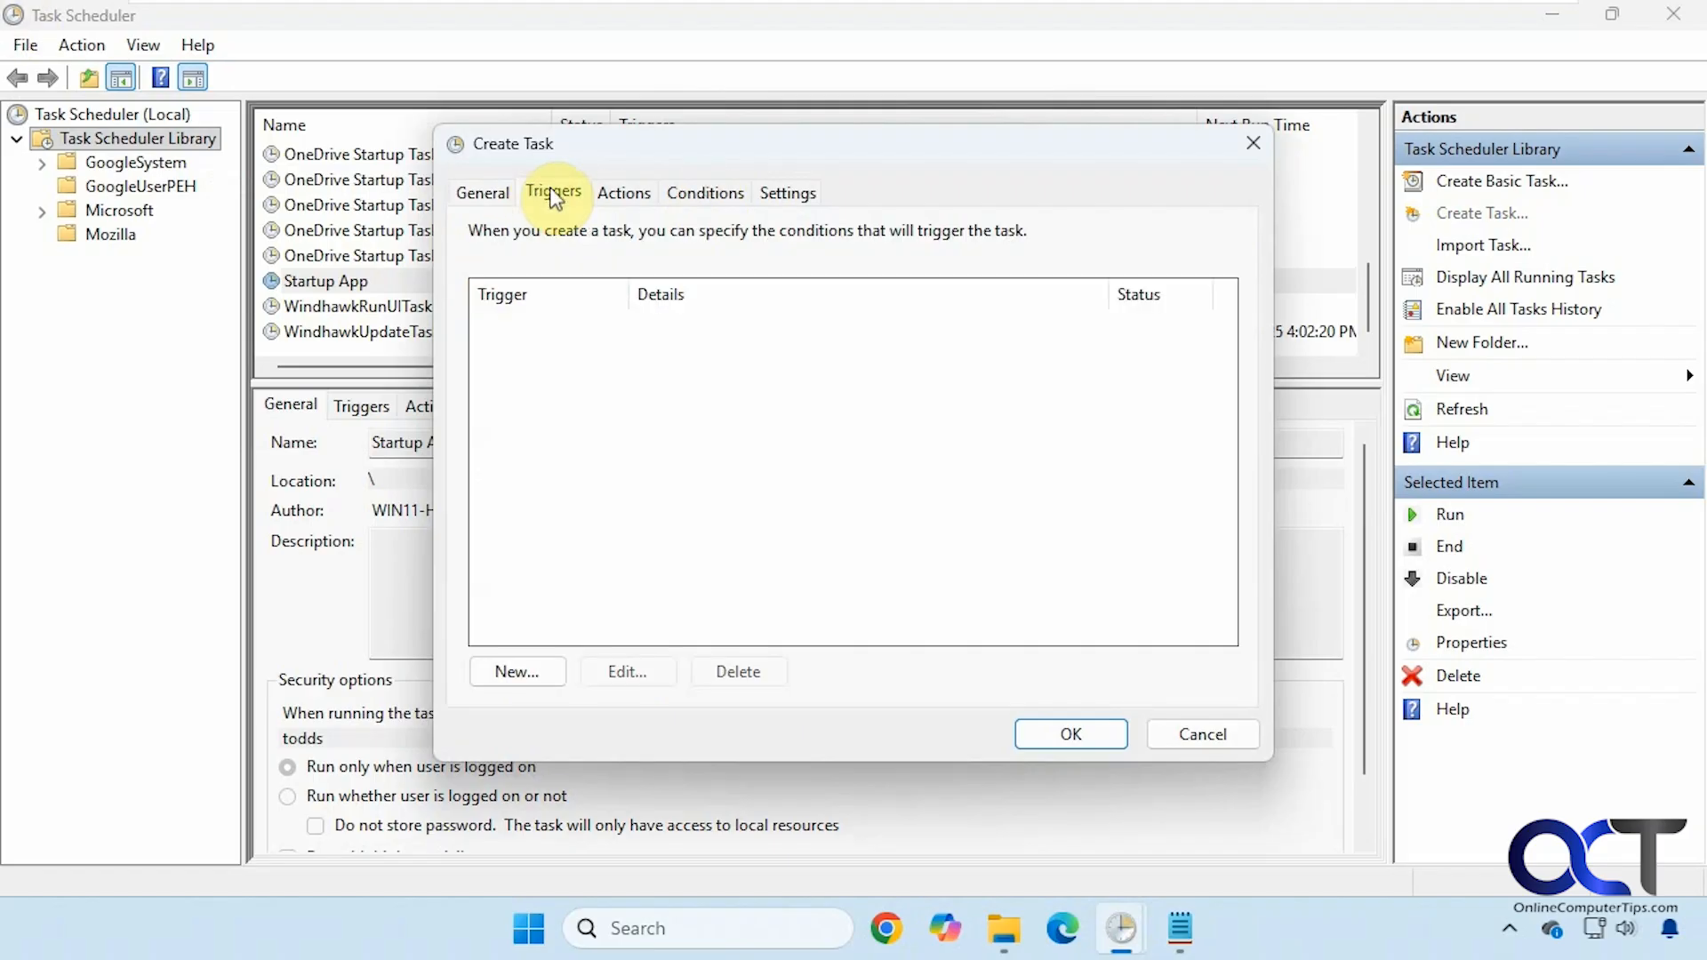
click(512, 669)
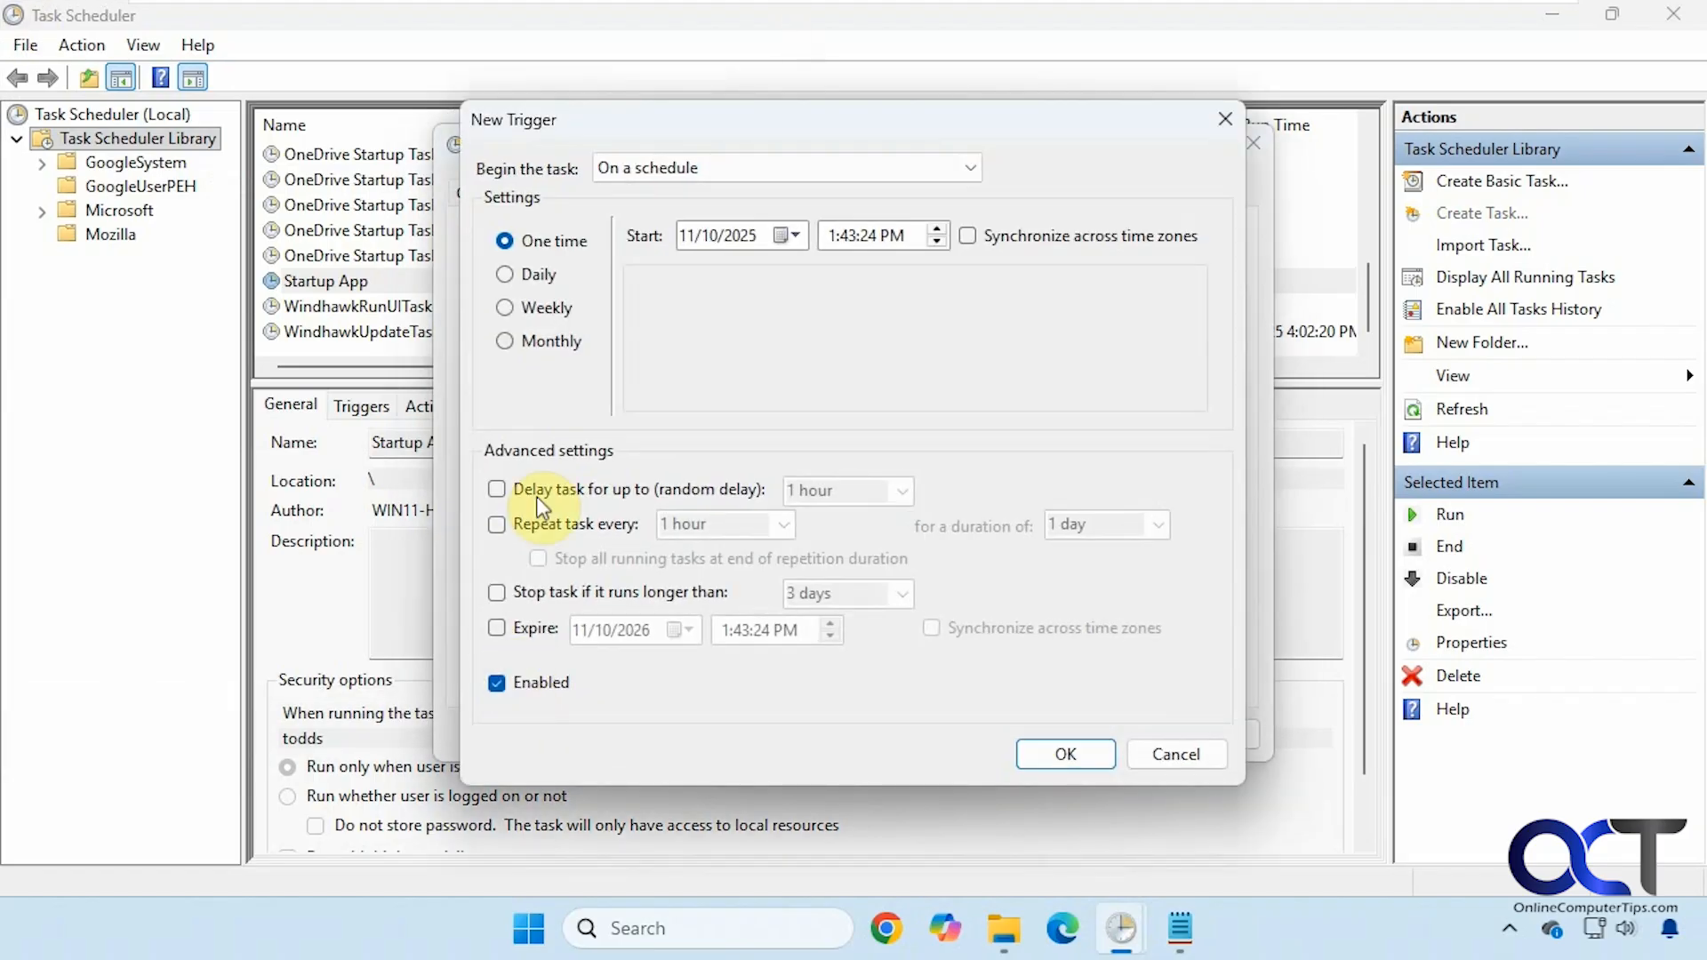
click(550, 277)
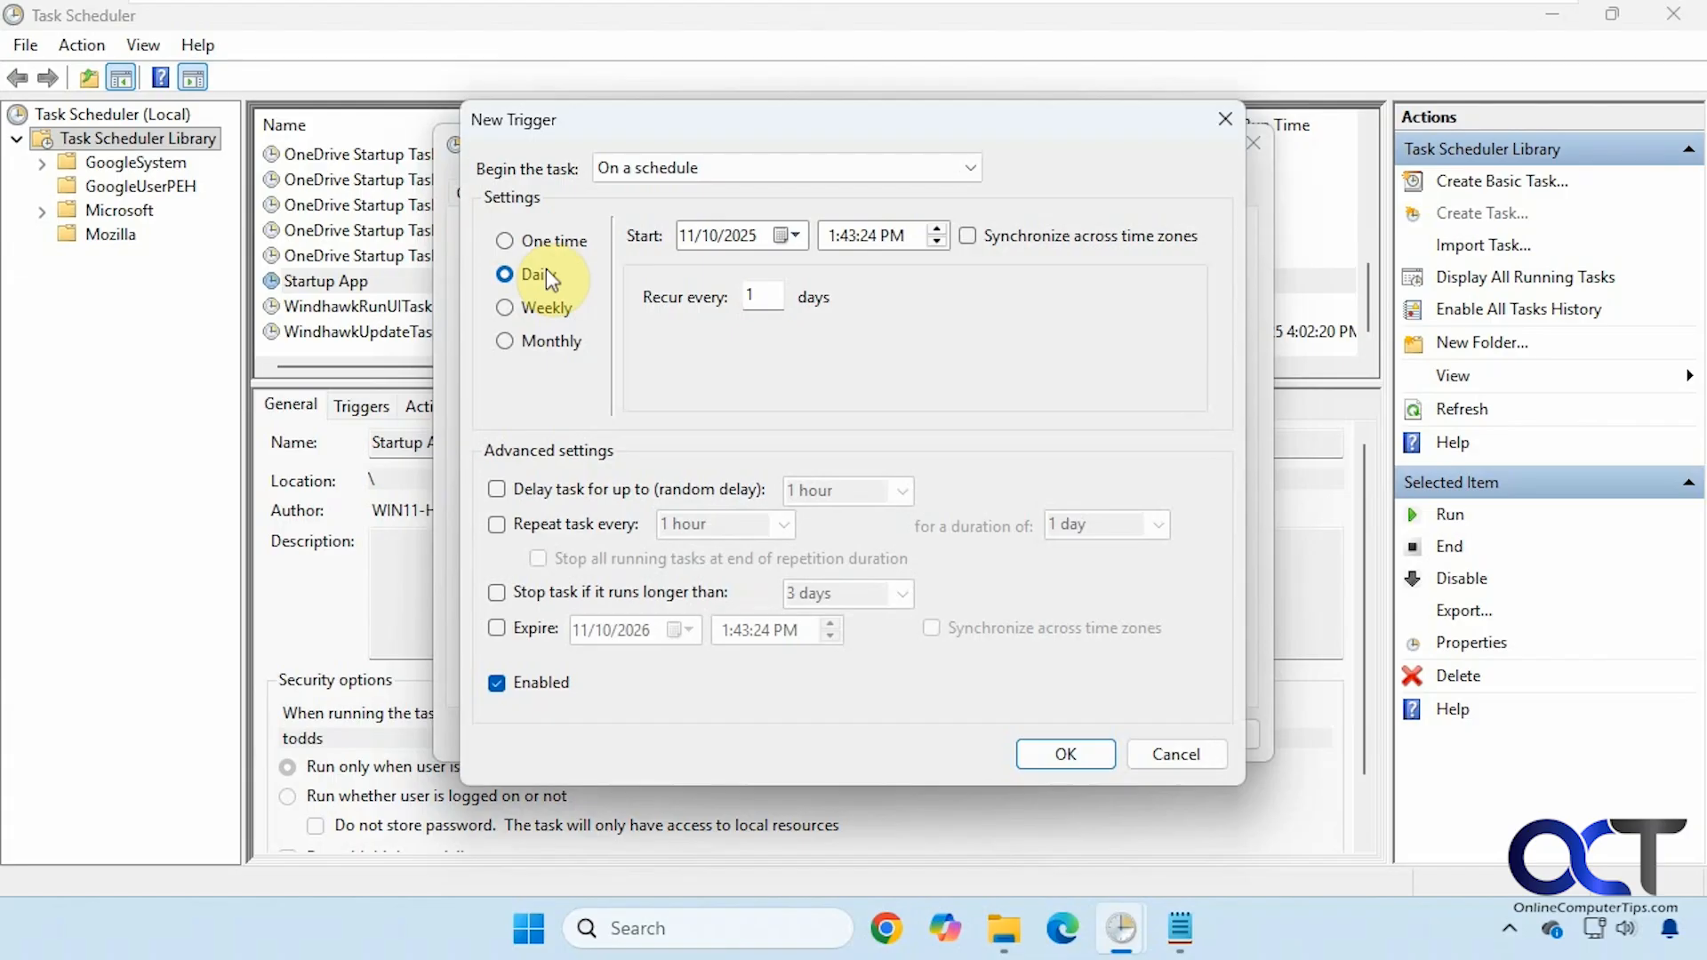
click(1076, 751)
Start a new start-a-program action for the cleanup task and choose cmd.exe from the System32 folder.
click(632, 195)
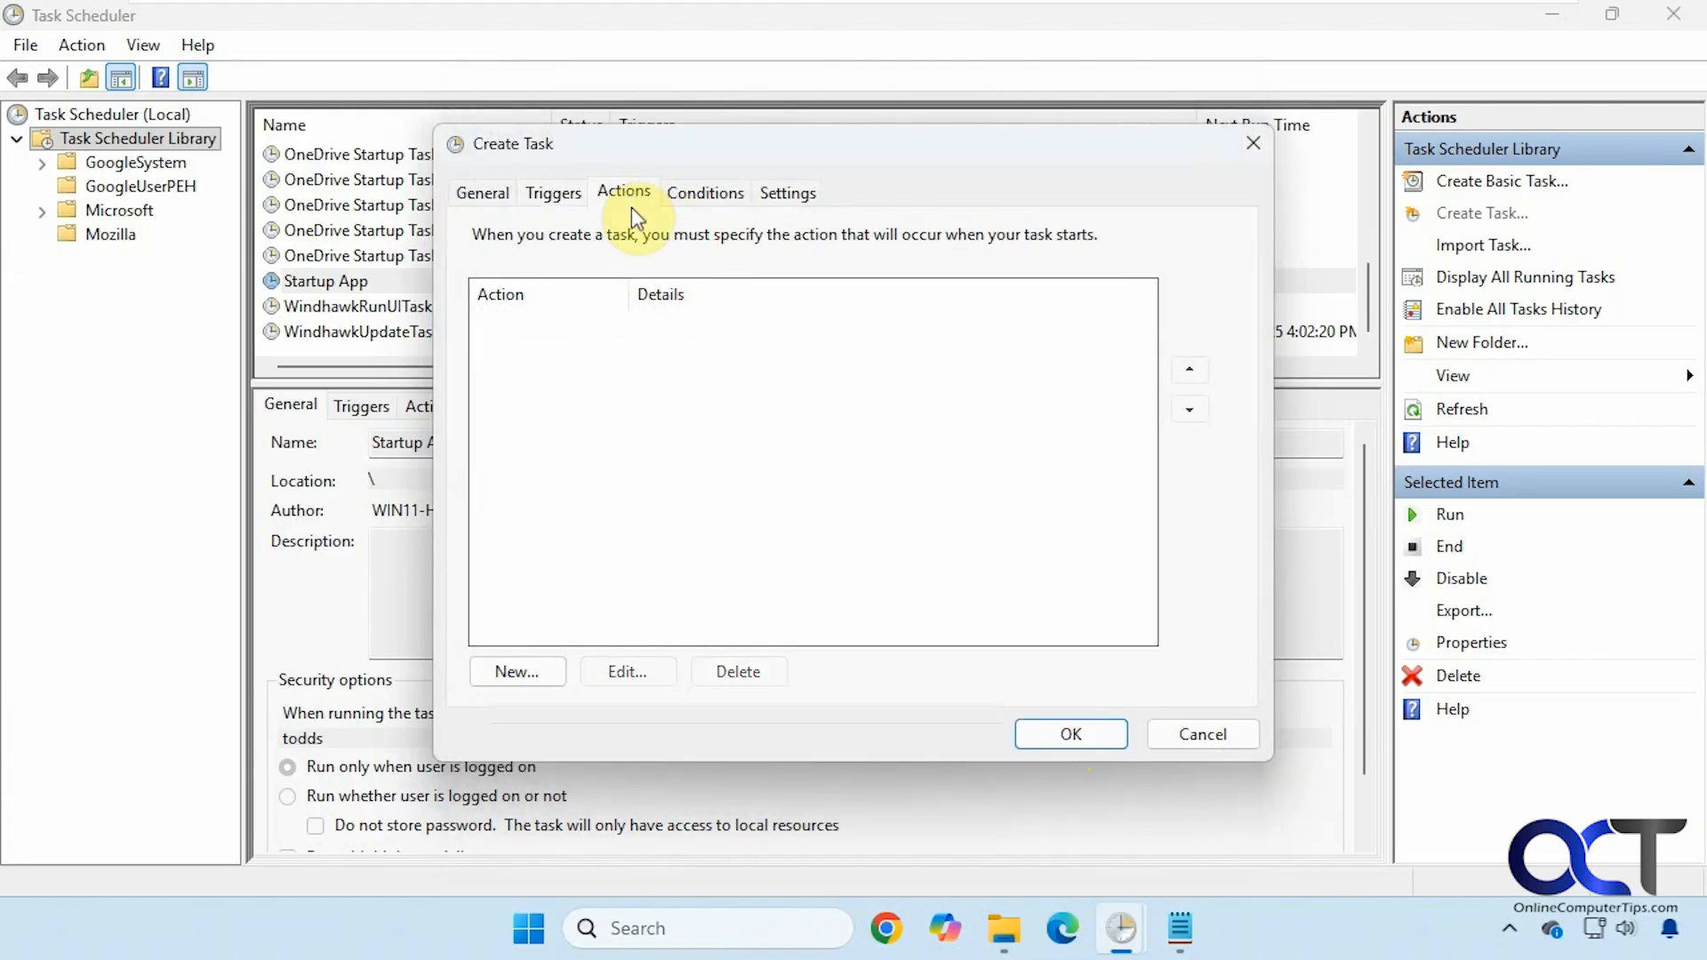
click(530, 675)
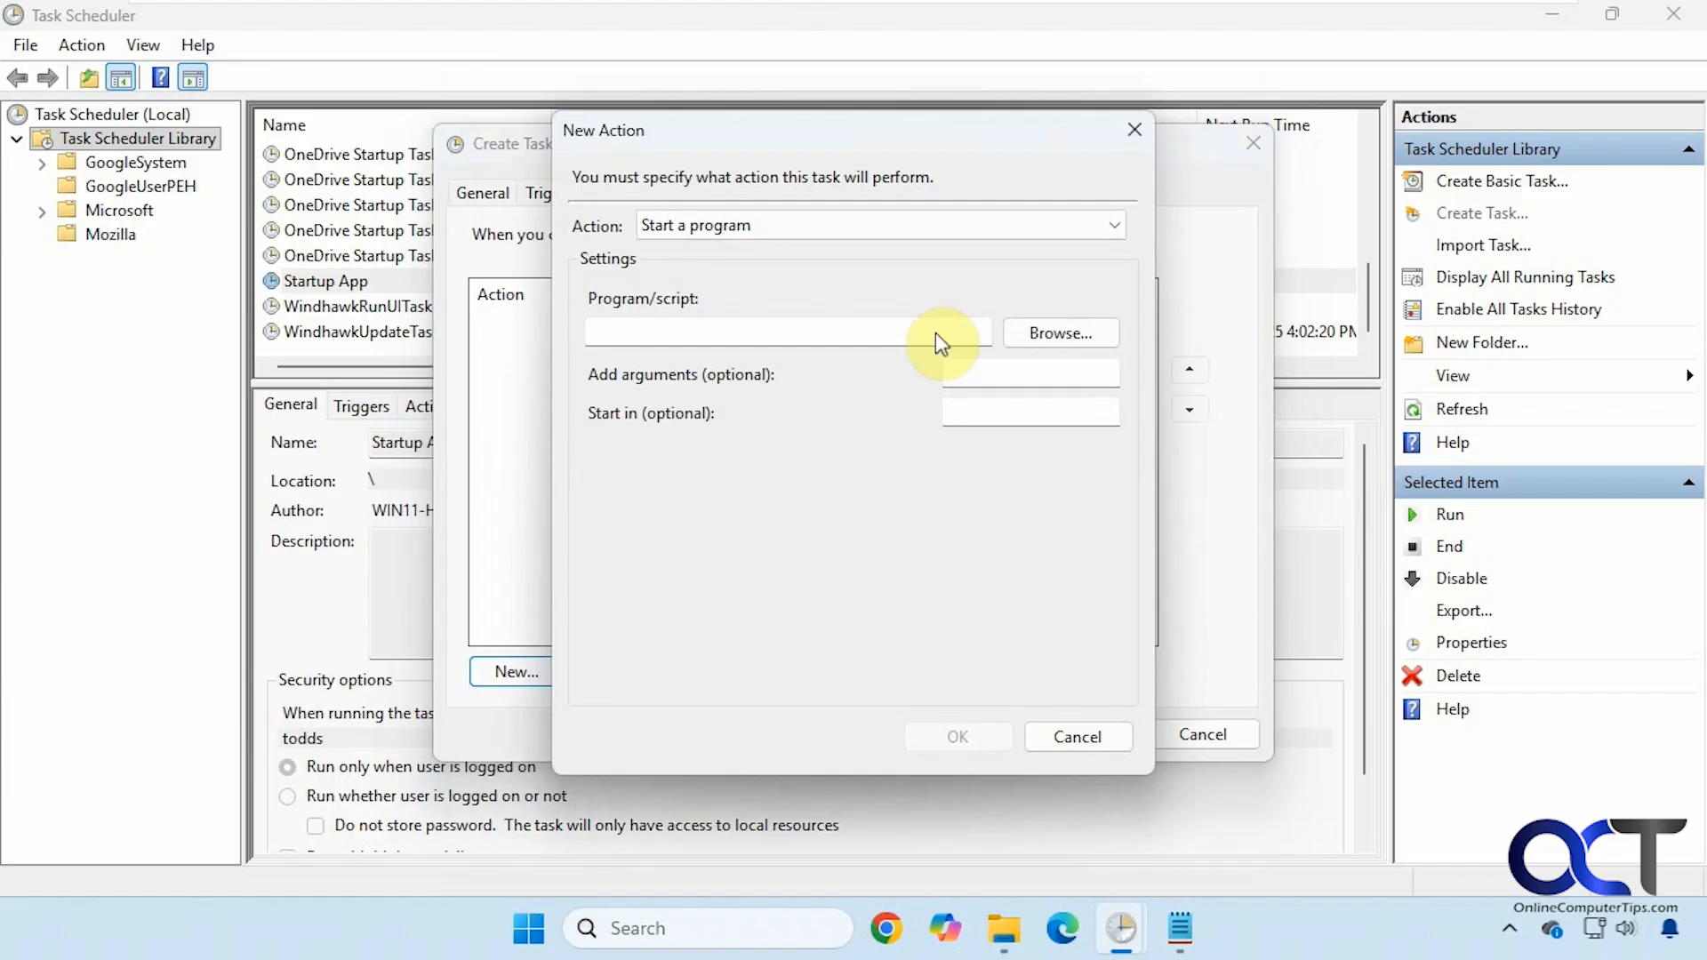
click(1054, 332)
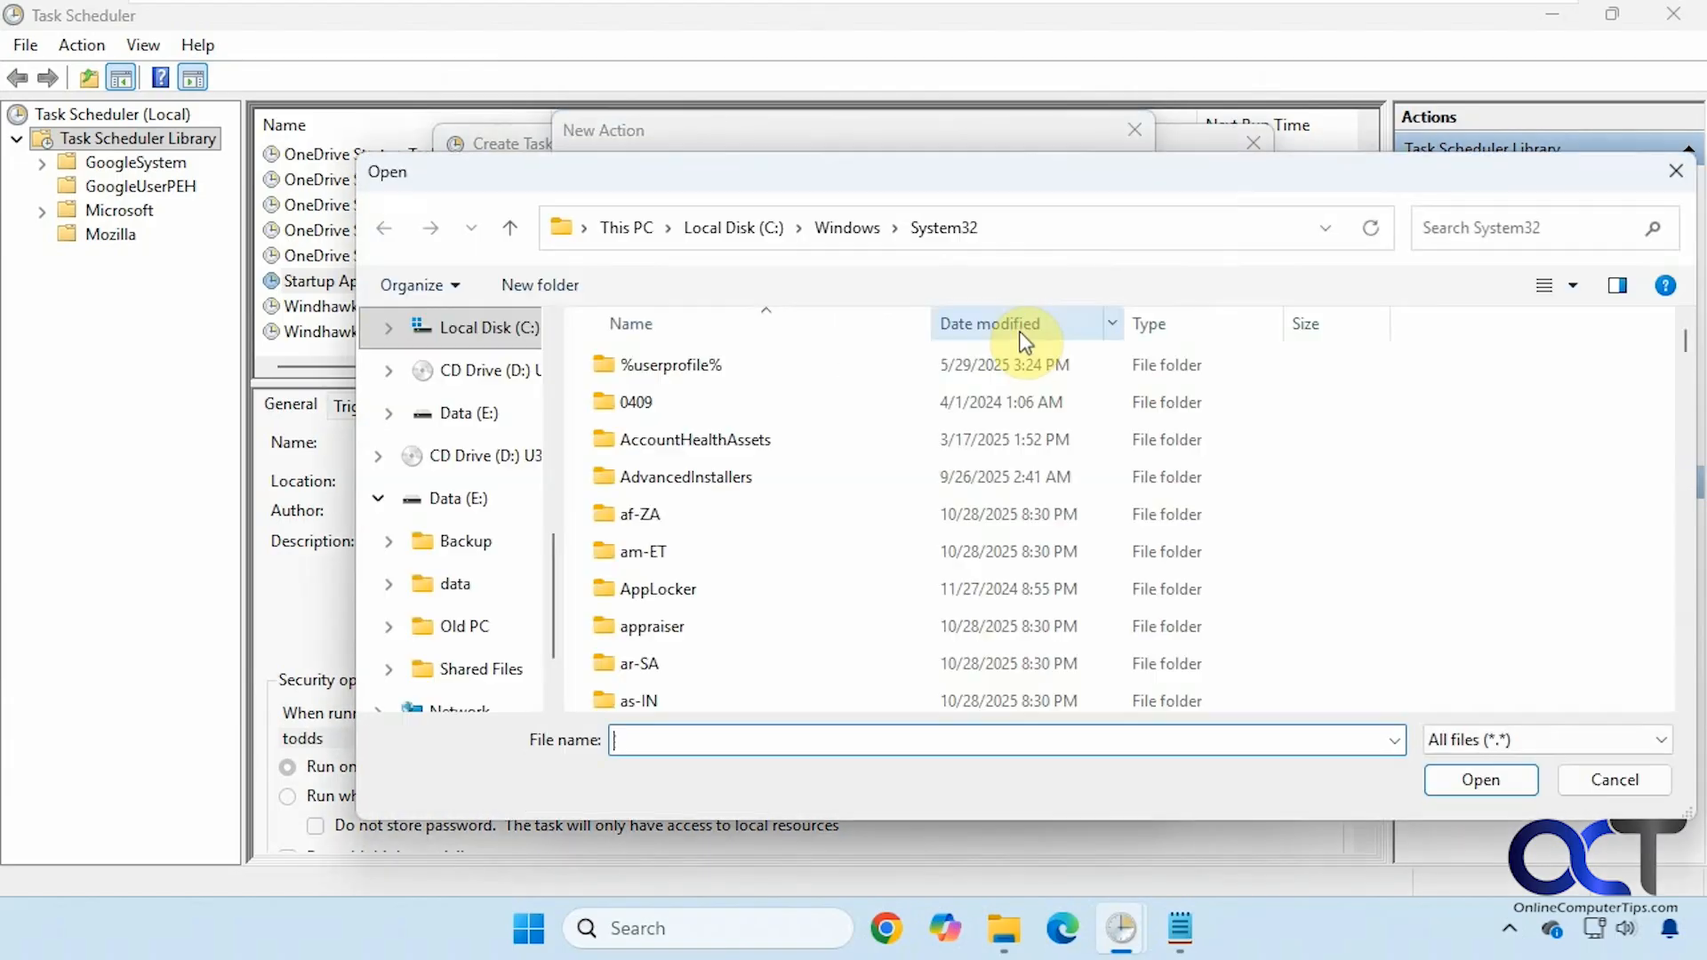
text(cmd)
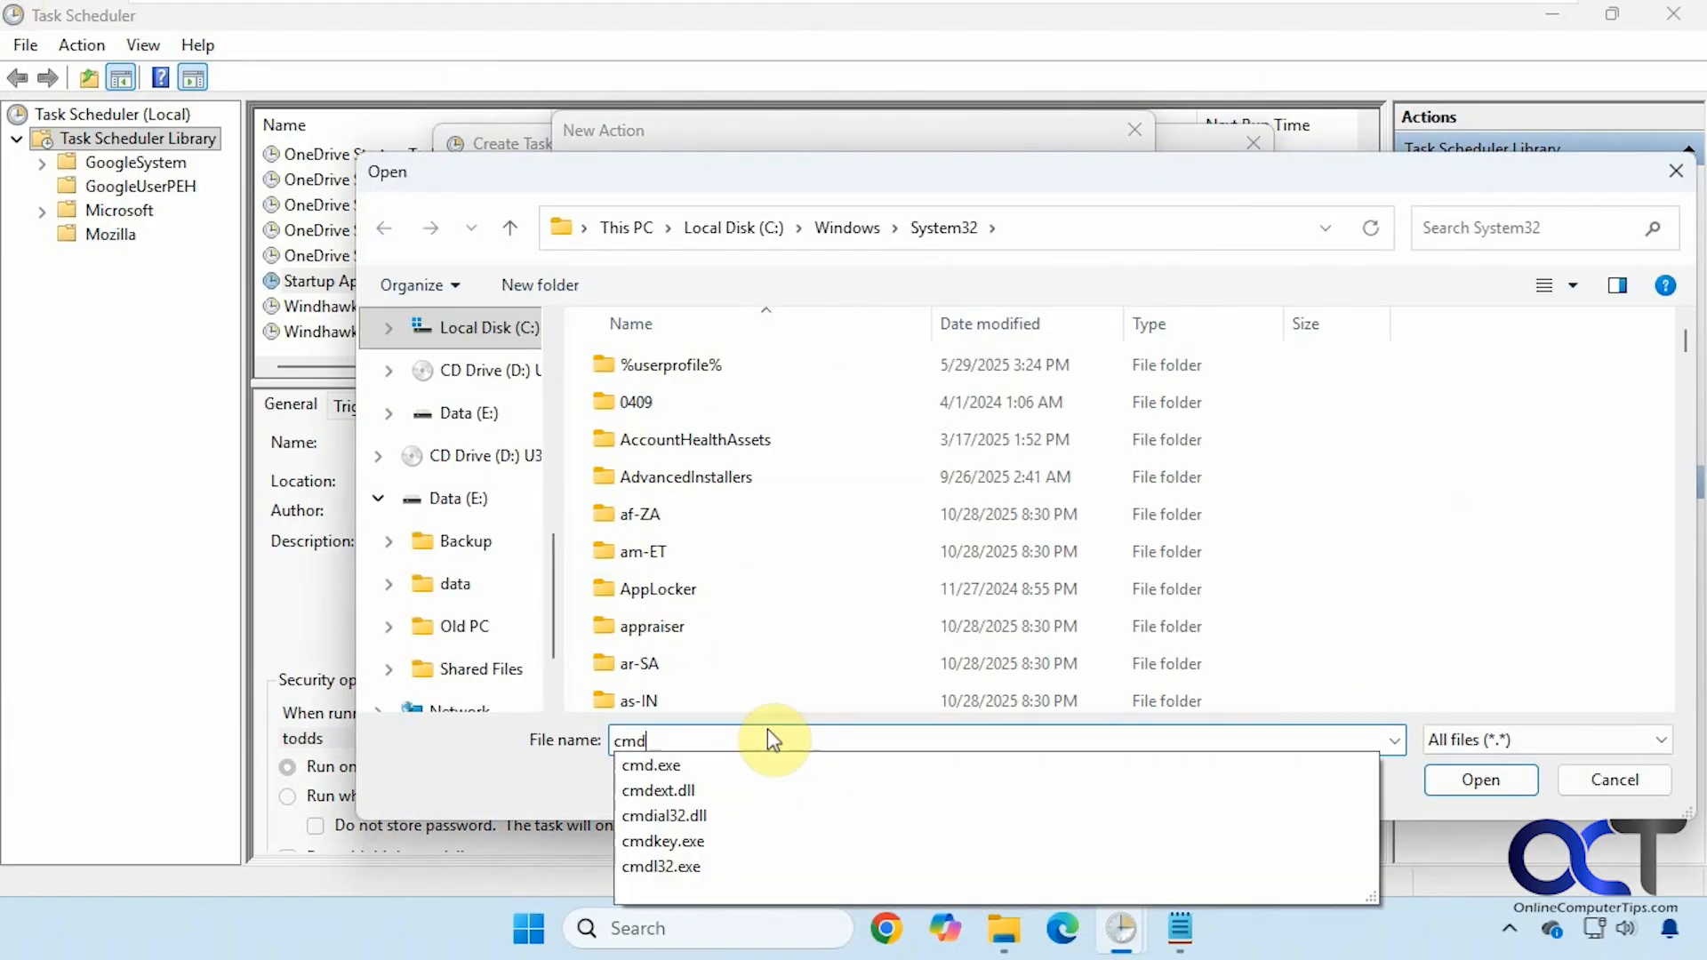
click(703, 769)
click(1432, 782)
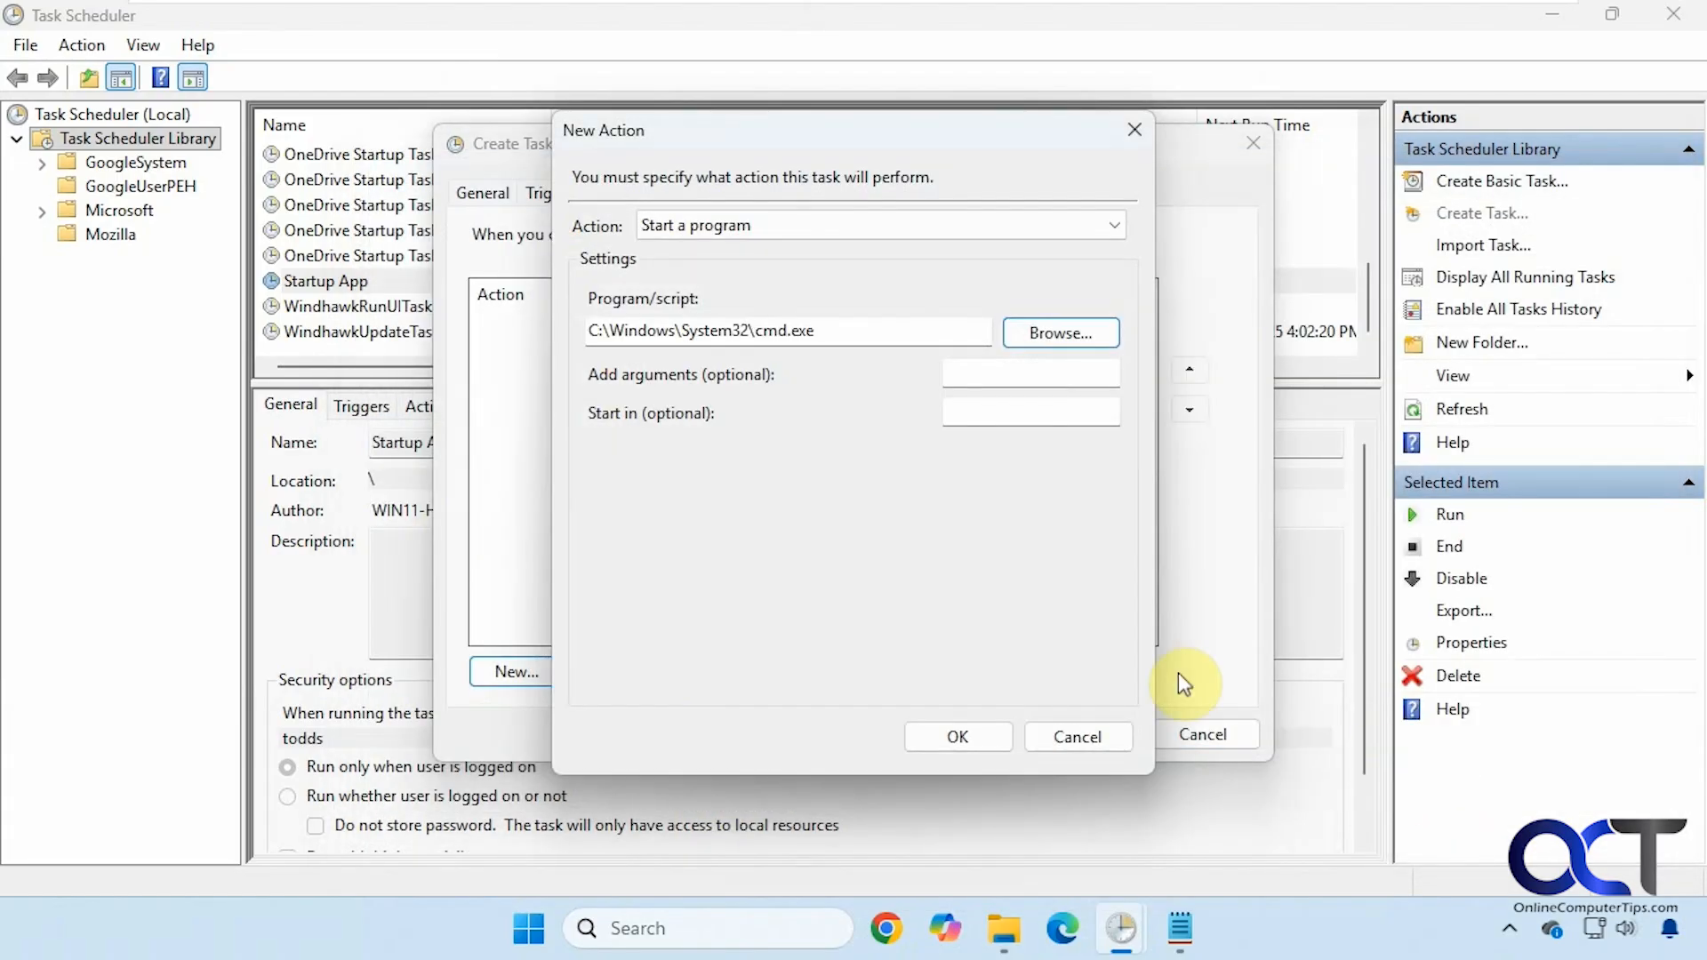
Give the cmd.exe action the arguments "/c del /q %TEMP%\*.*" and add it to the task.
click(1001, 376)
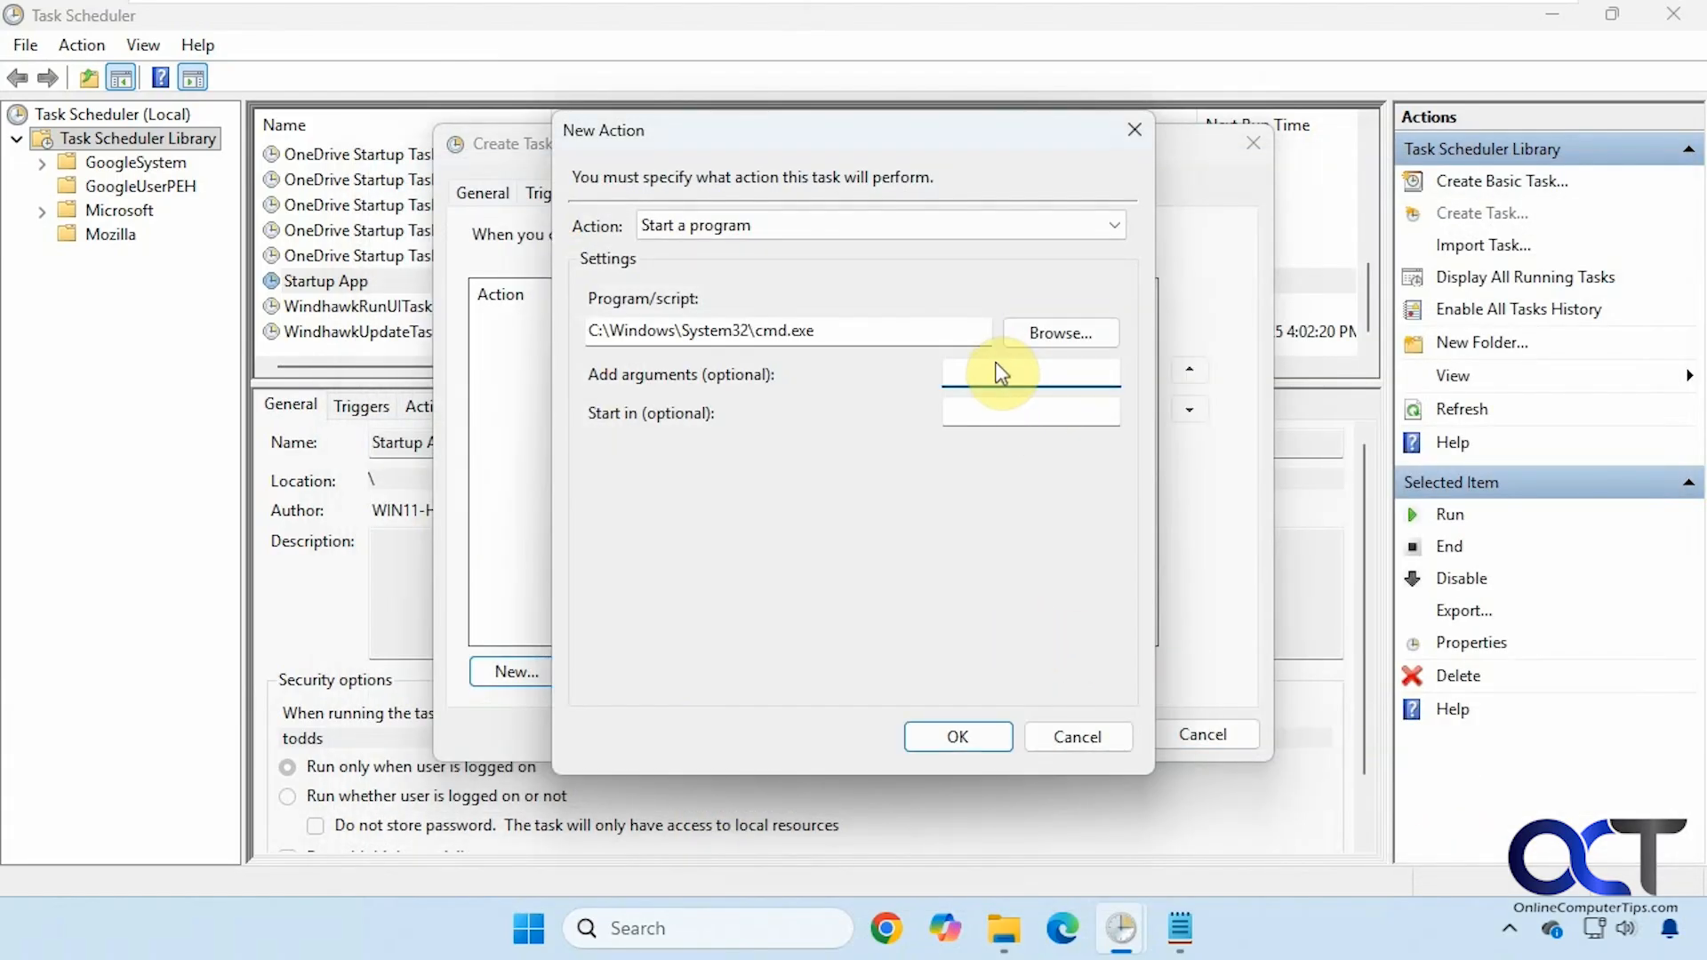
text(/c del /q %TEMP%\*.*)
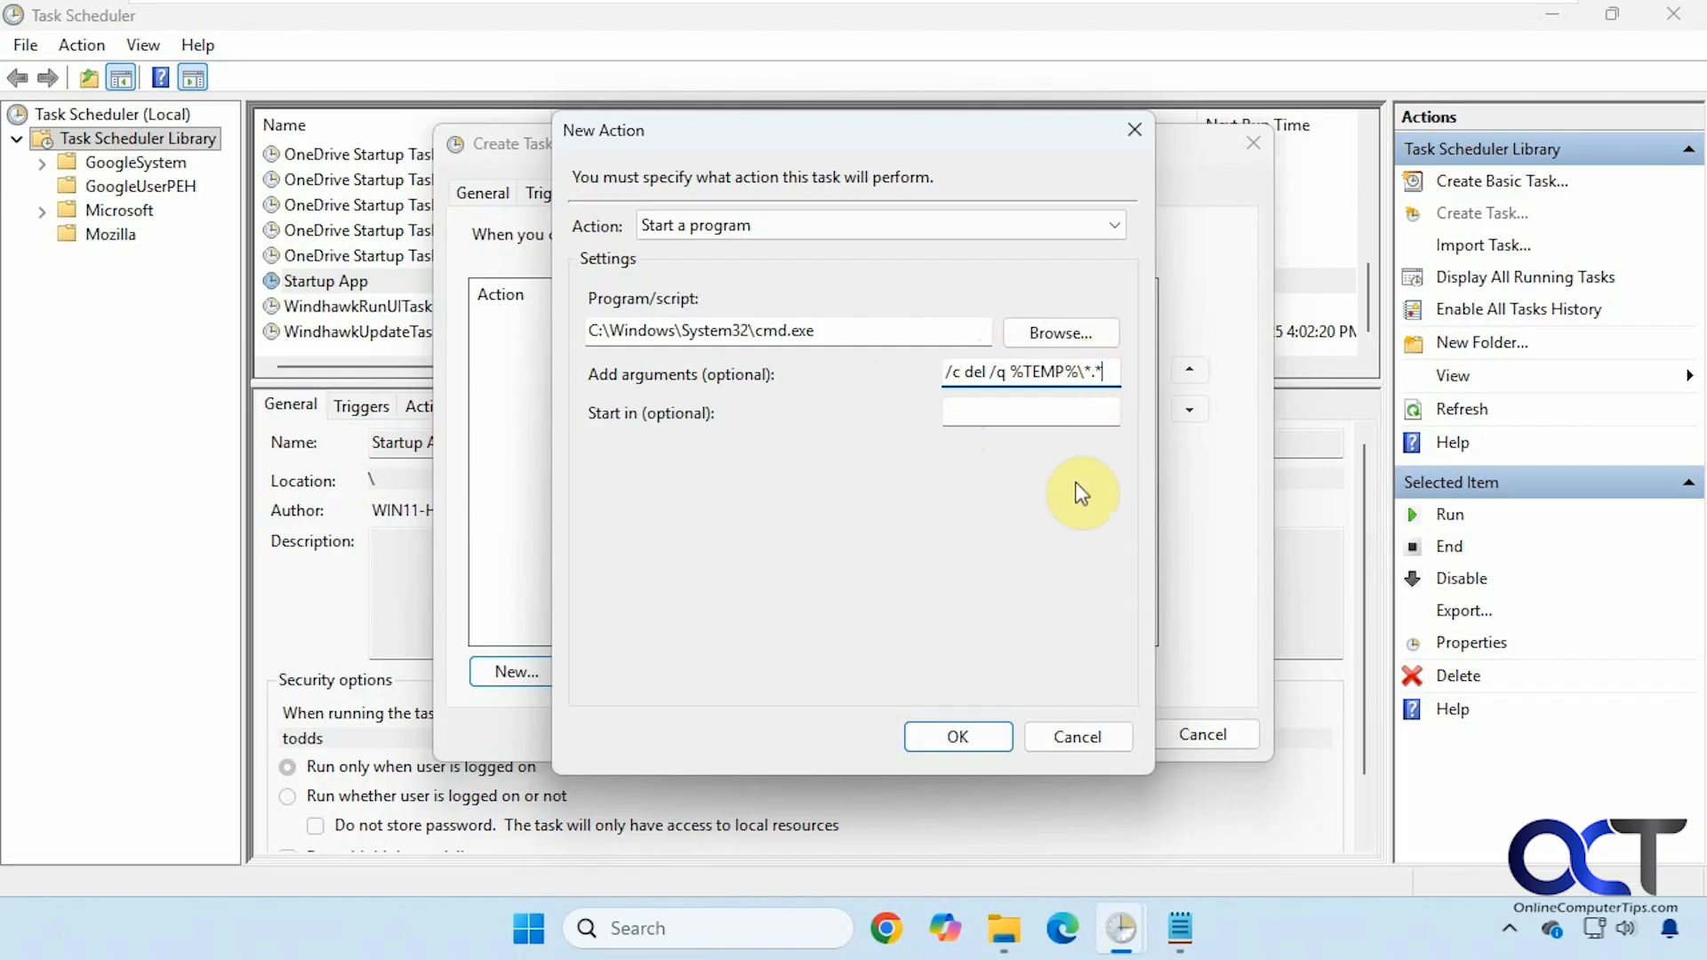
click(952, 736)
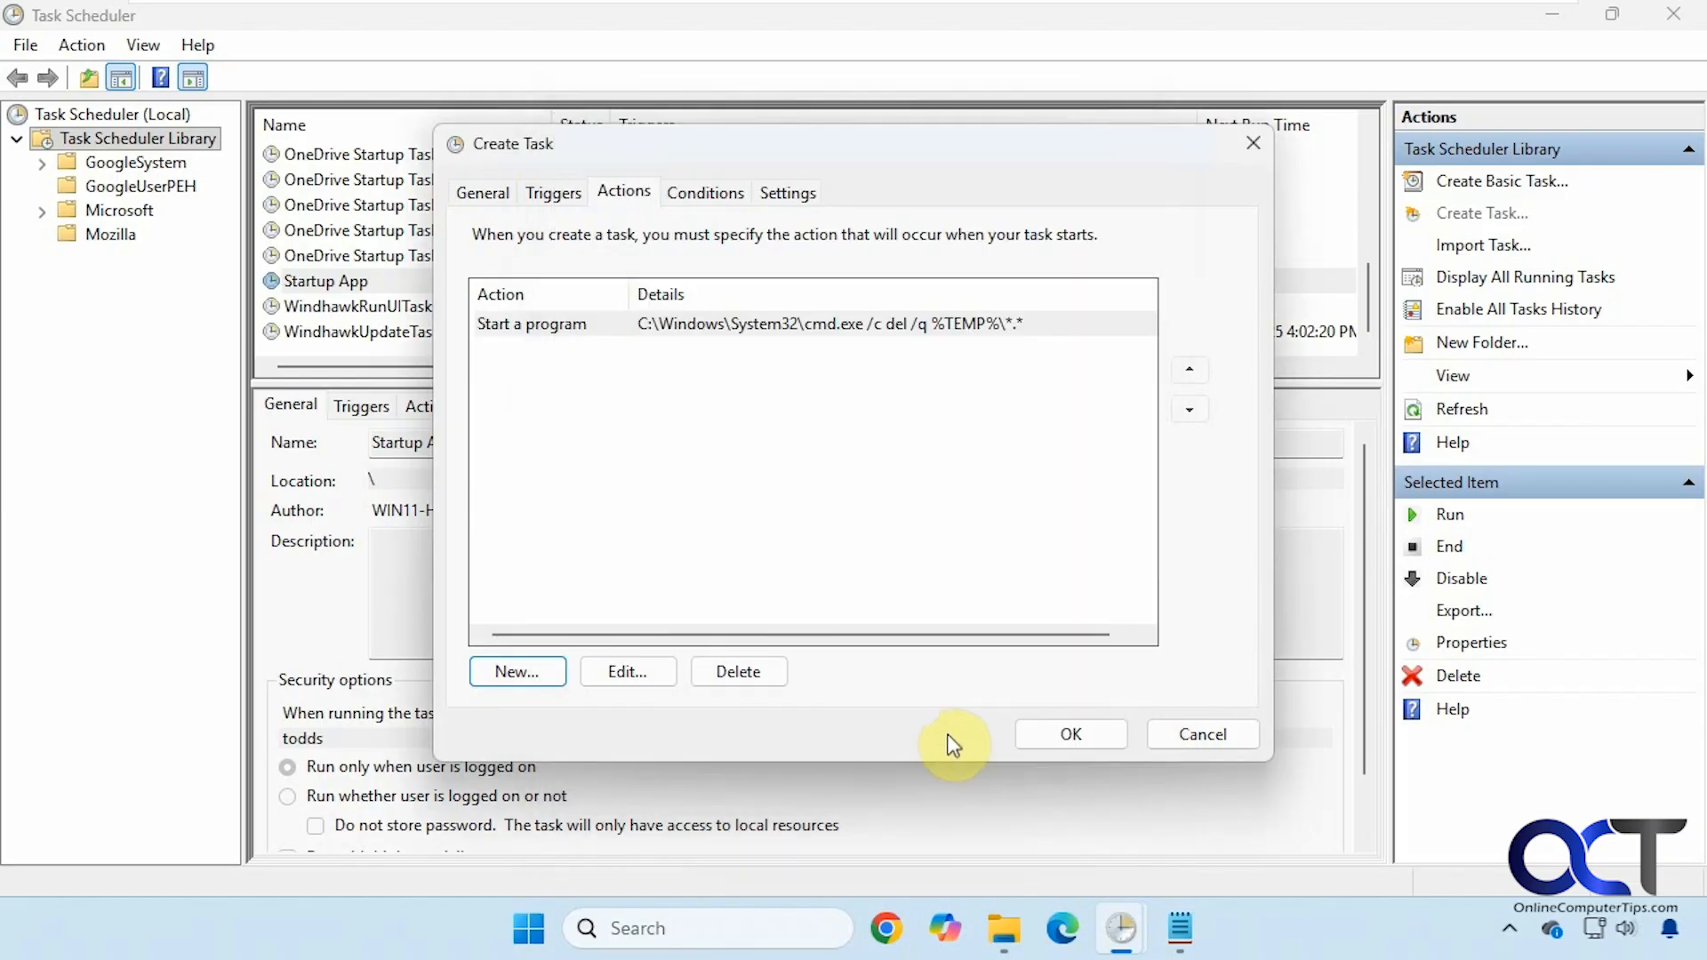
Review the daily trigger's schedule settings without changing them and save the Cleanup Temp Files task.
click(553, 192)
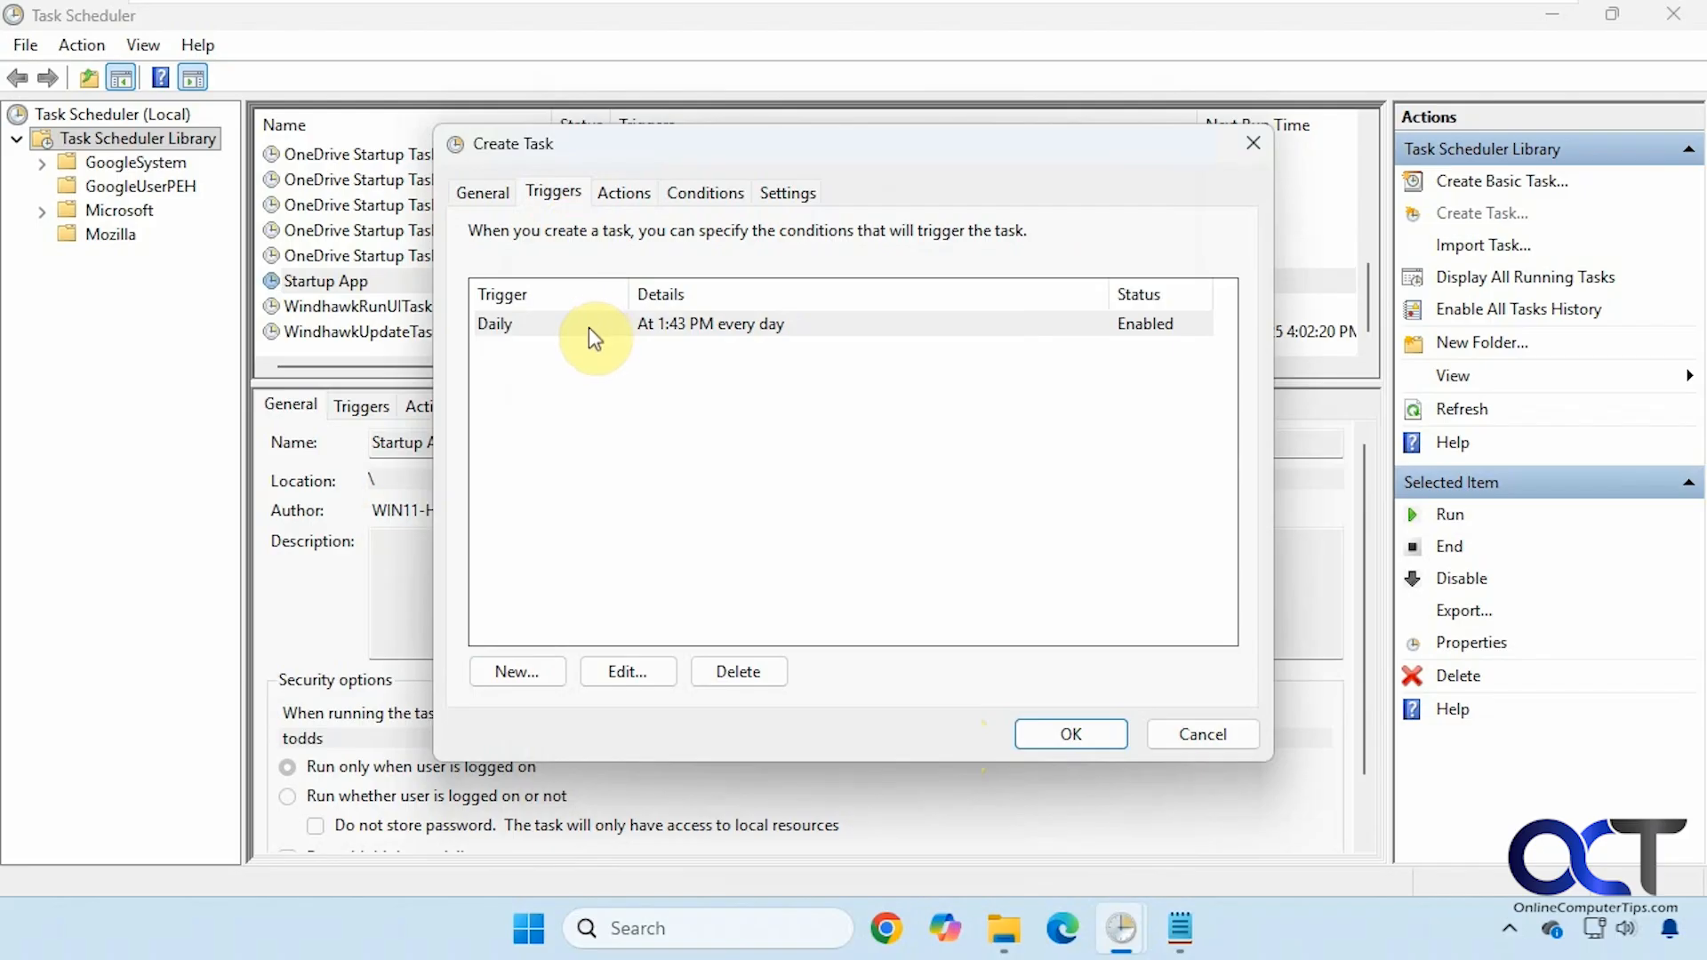
double_click(704, 325)
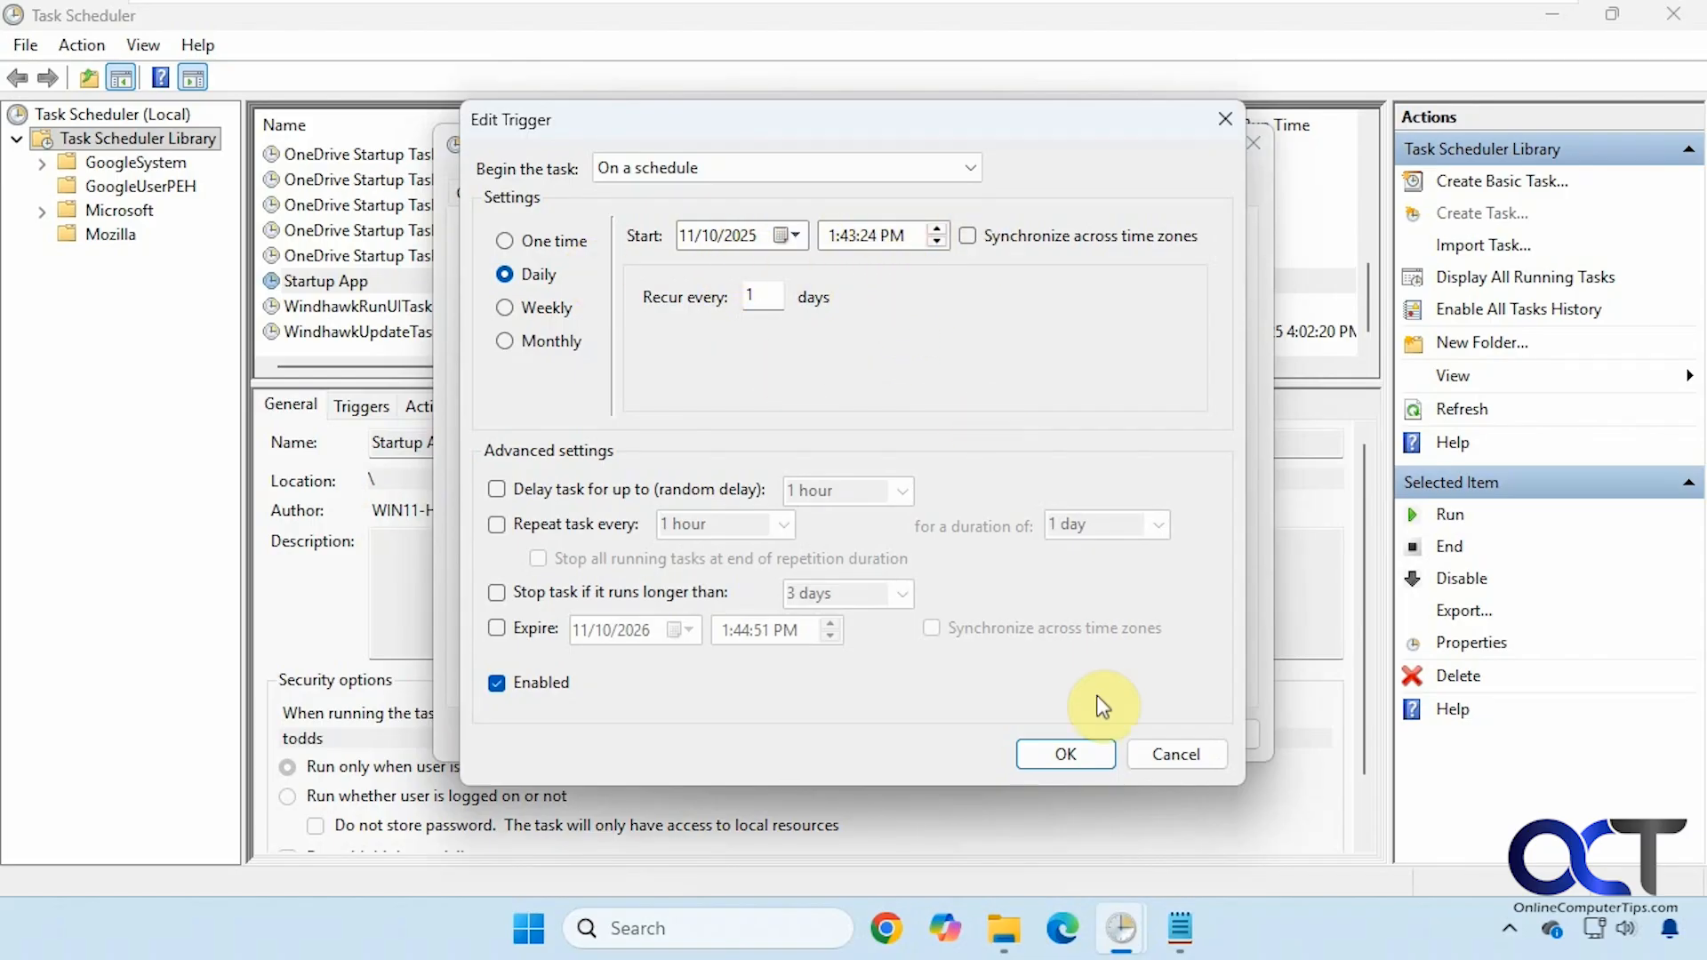
click(1085, 743)
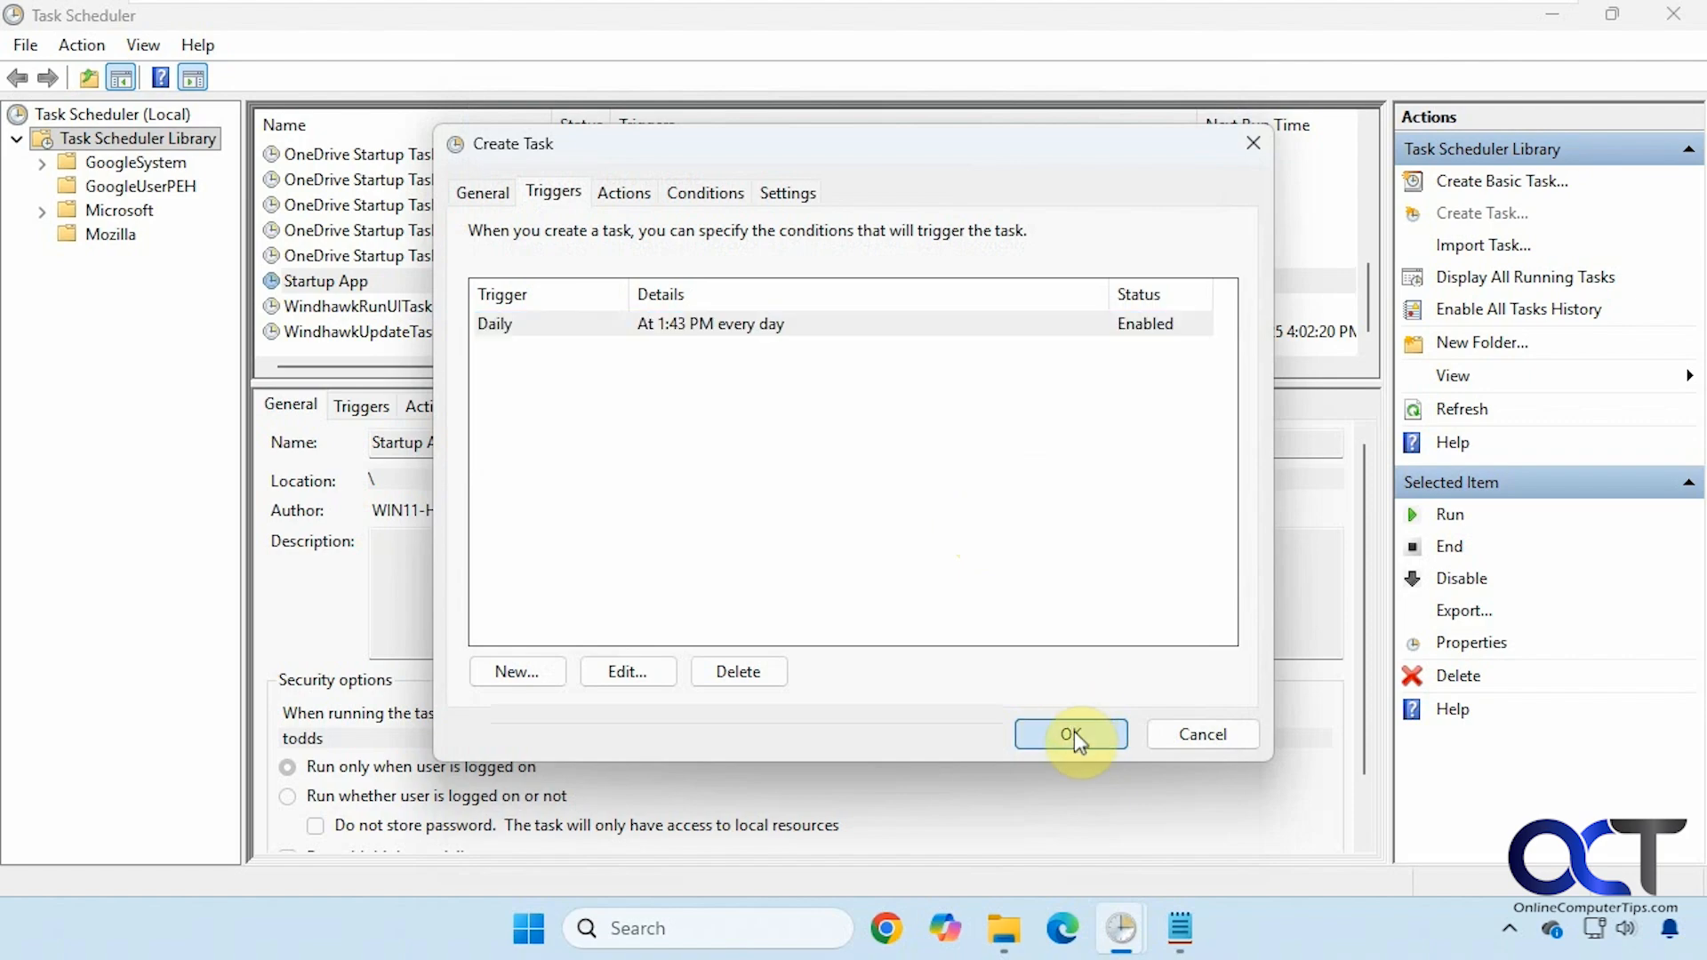
click(1074, 731)
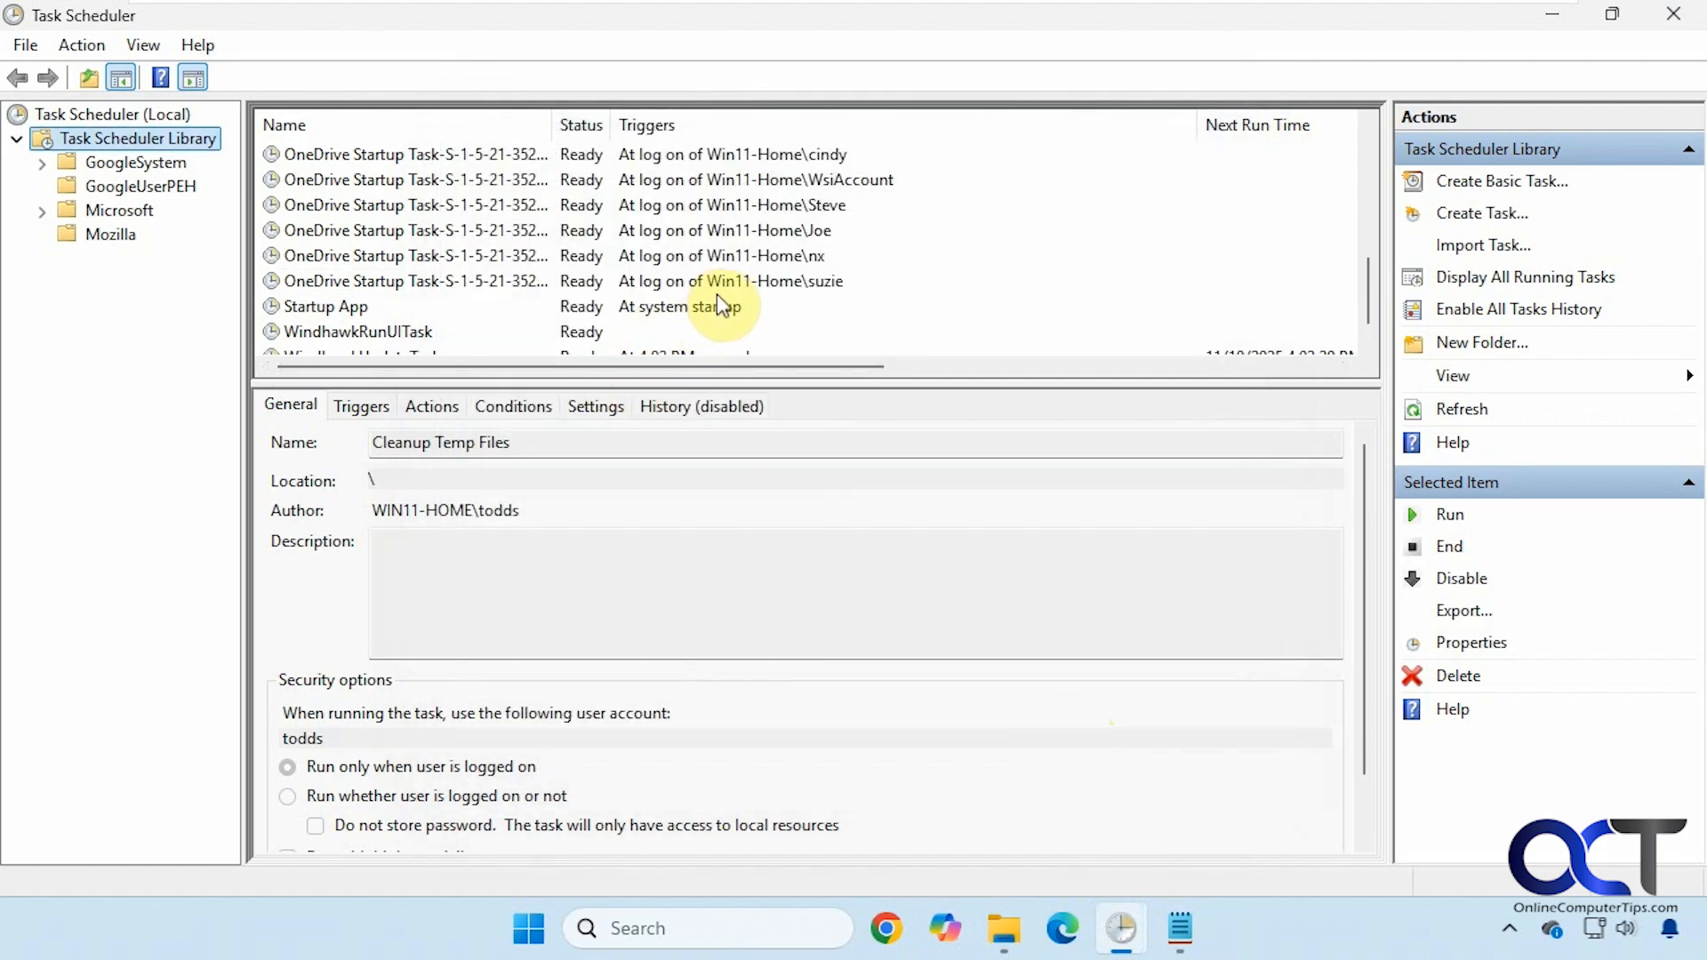
scroll(717, 296, up, 5)
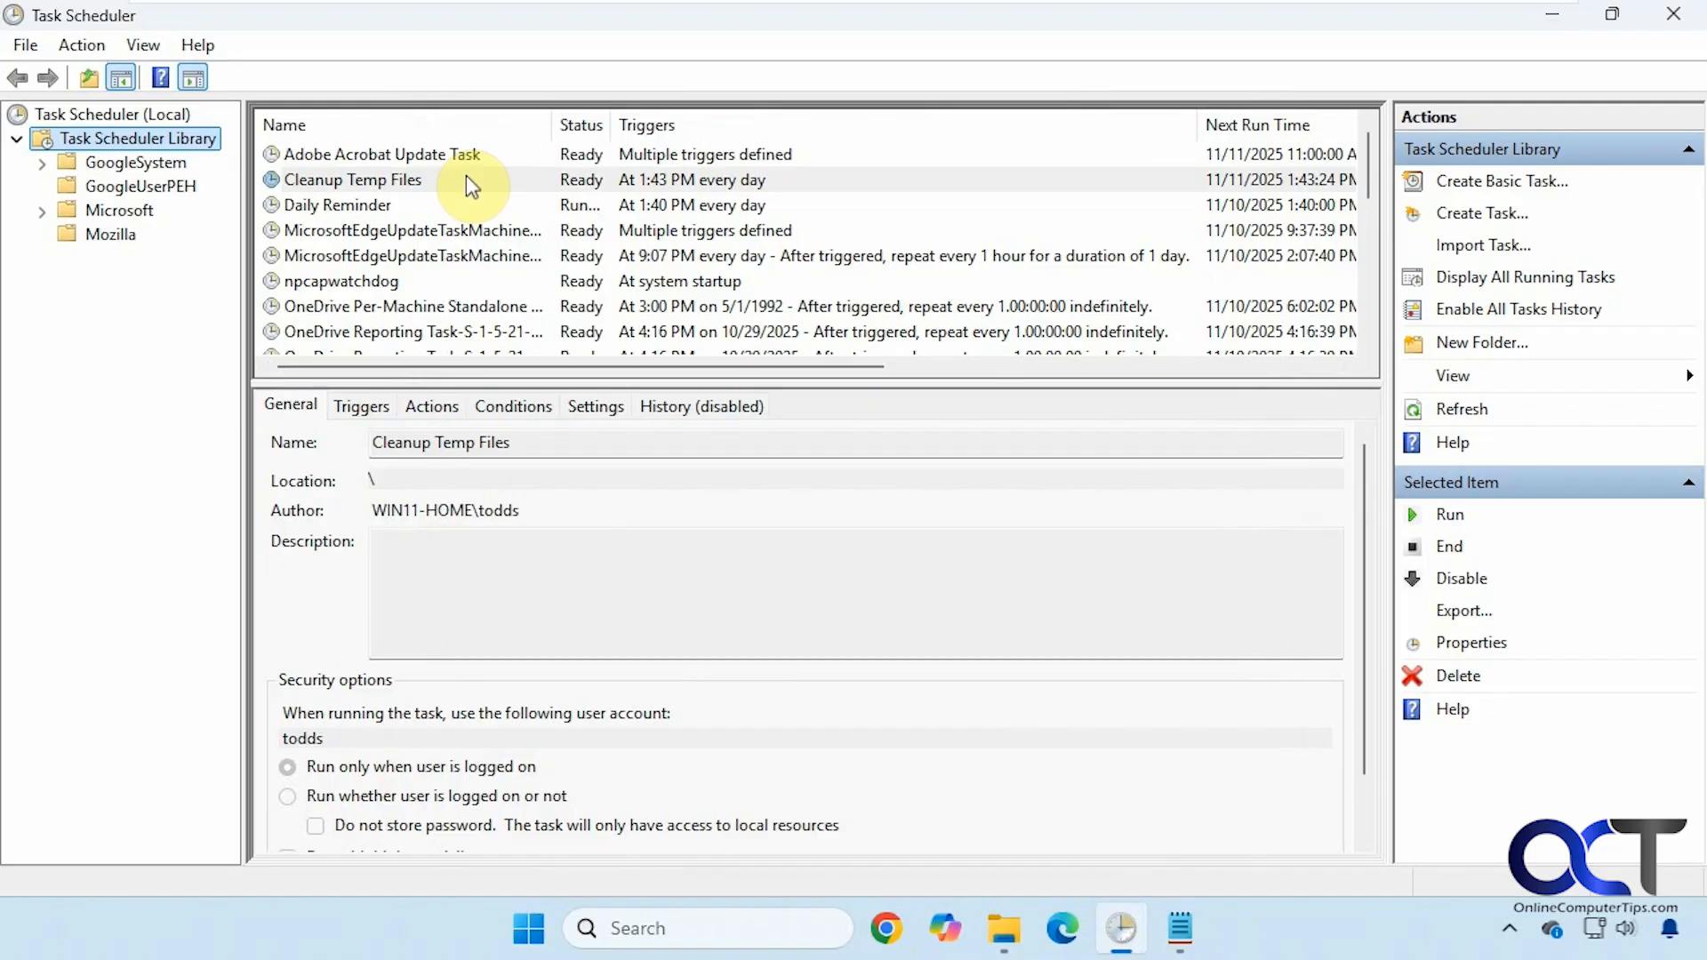
Switch to Notepad, examine the source and destination folders of the xcopy command in DailyBackup.bat, and minimize the window.
click(1182, 916)
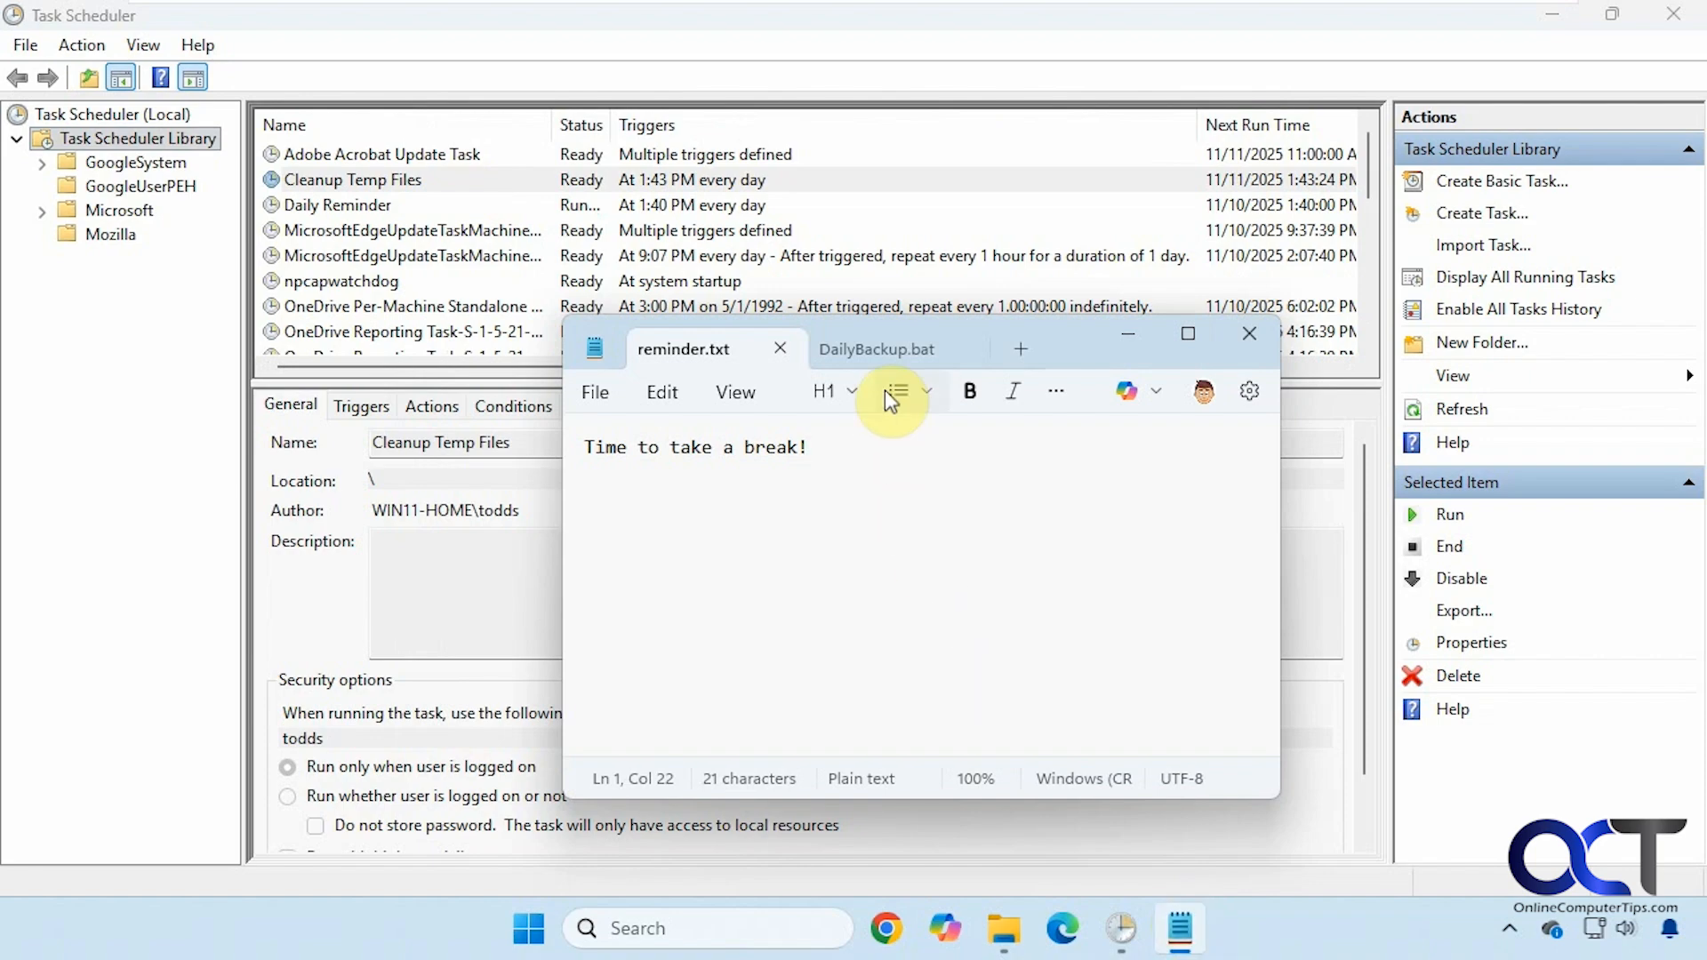
click(873, 348)
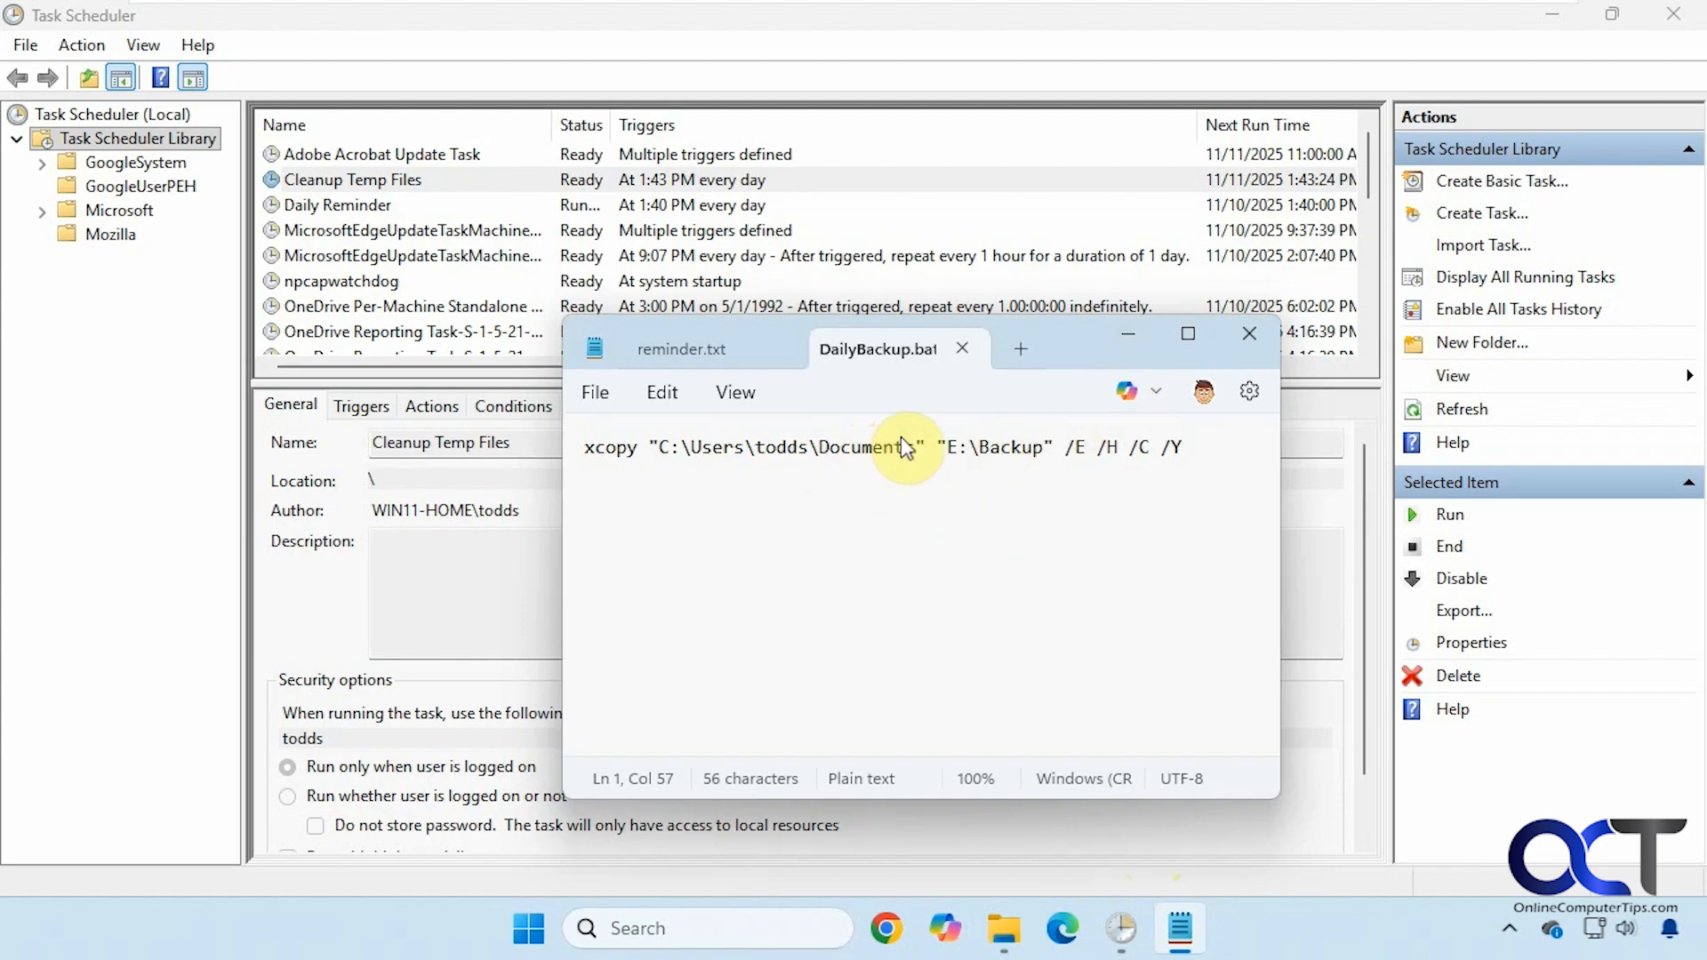
drag(915, 447, 738, 447)
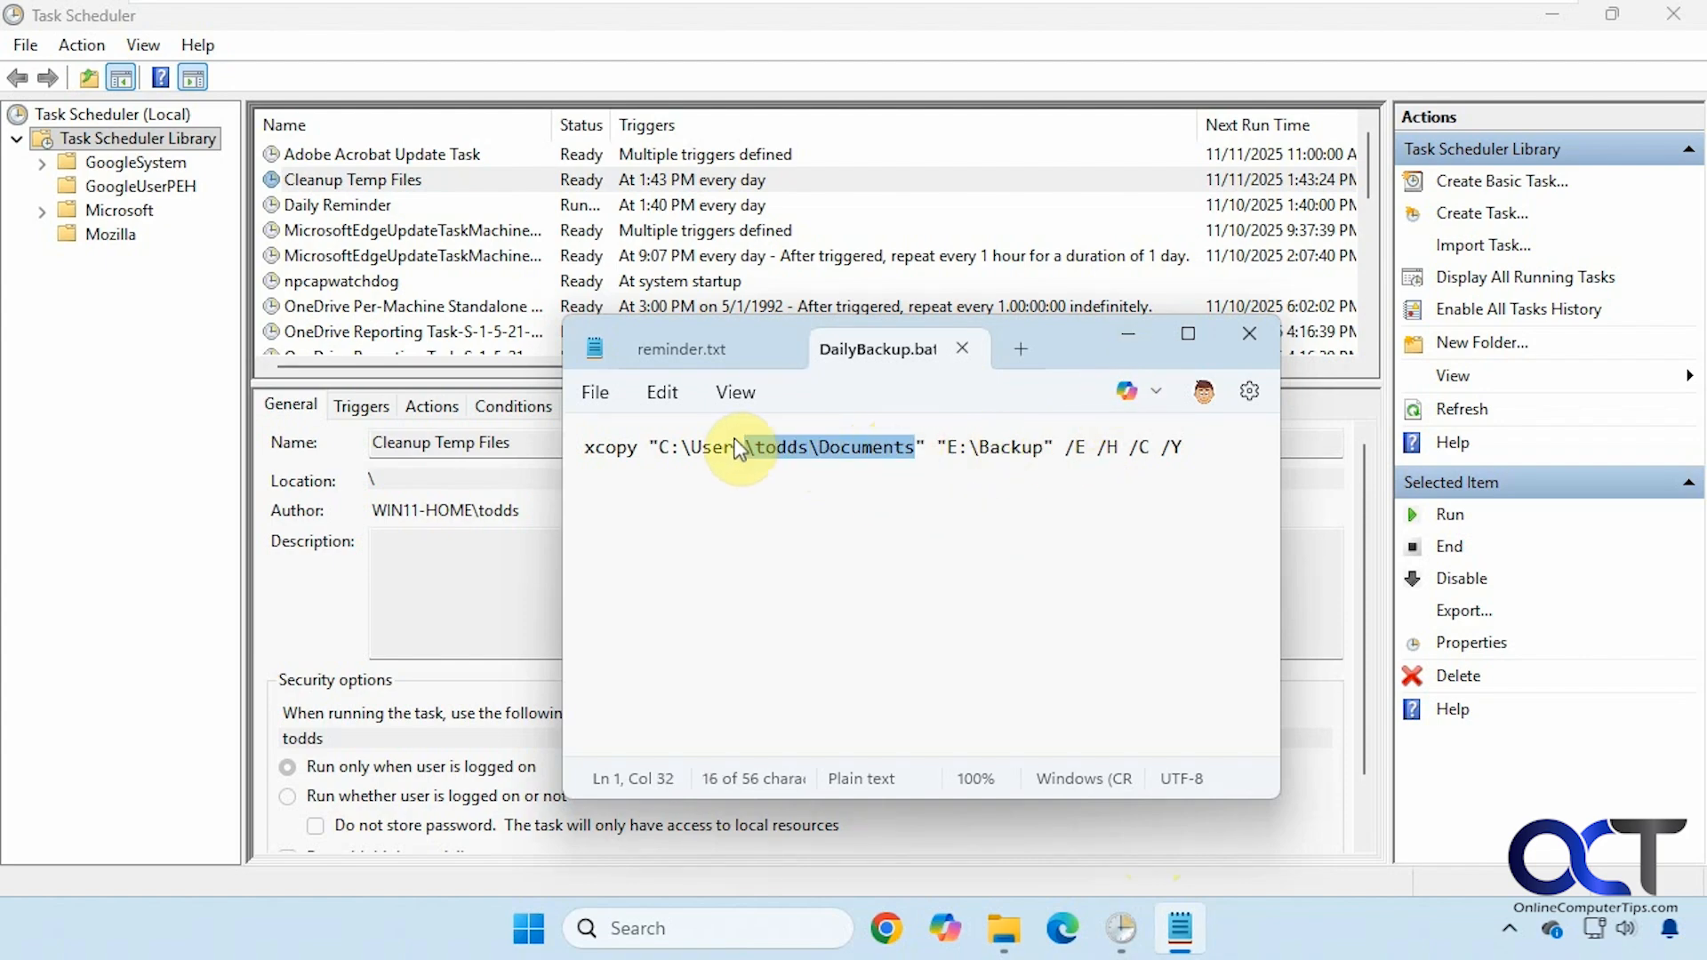
click(1172, 448)
click(1128, 333)
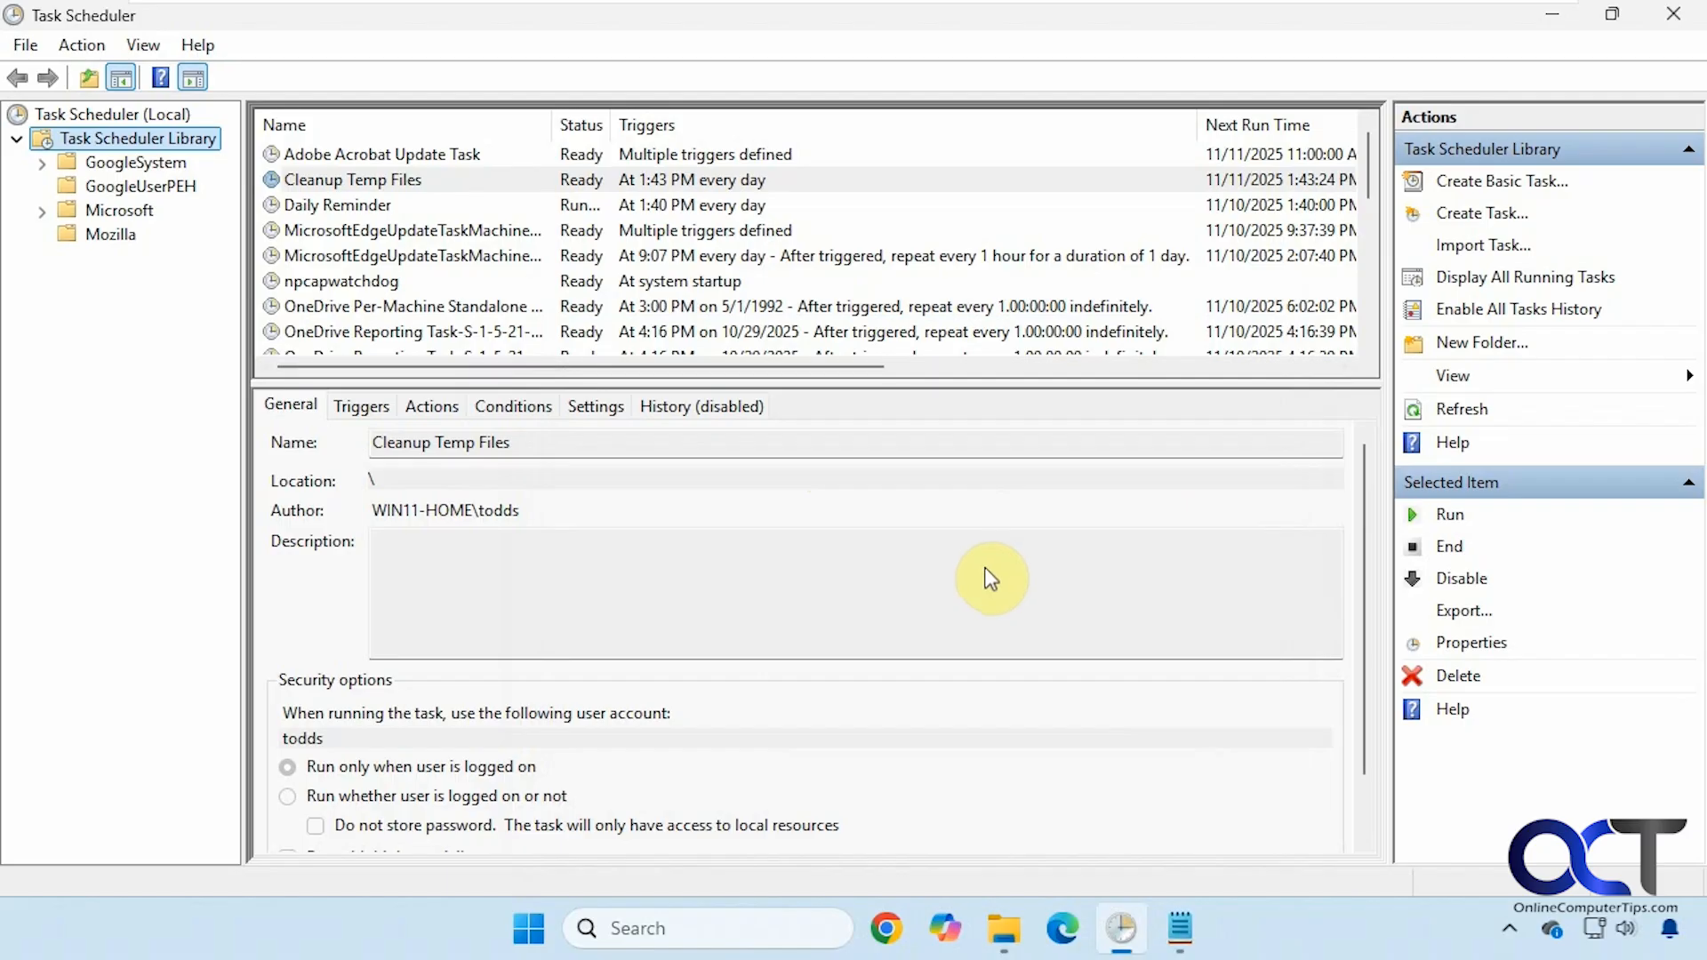
Start creating a full task in the Task Scheduler Library and name it "Daily Folder Backup".
right_click(156, 142)
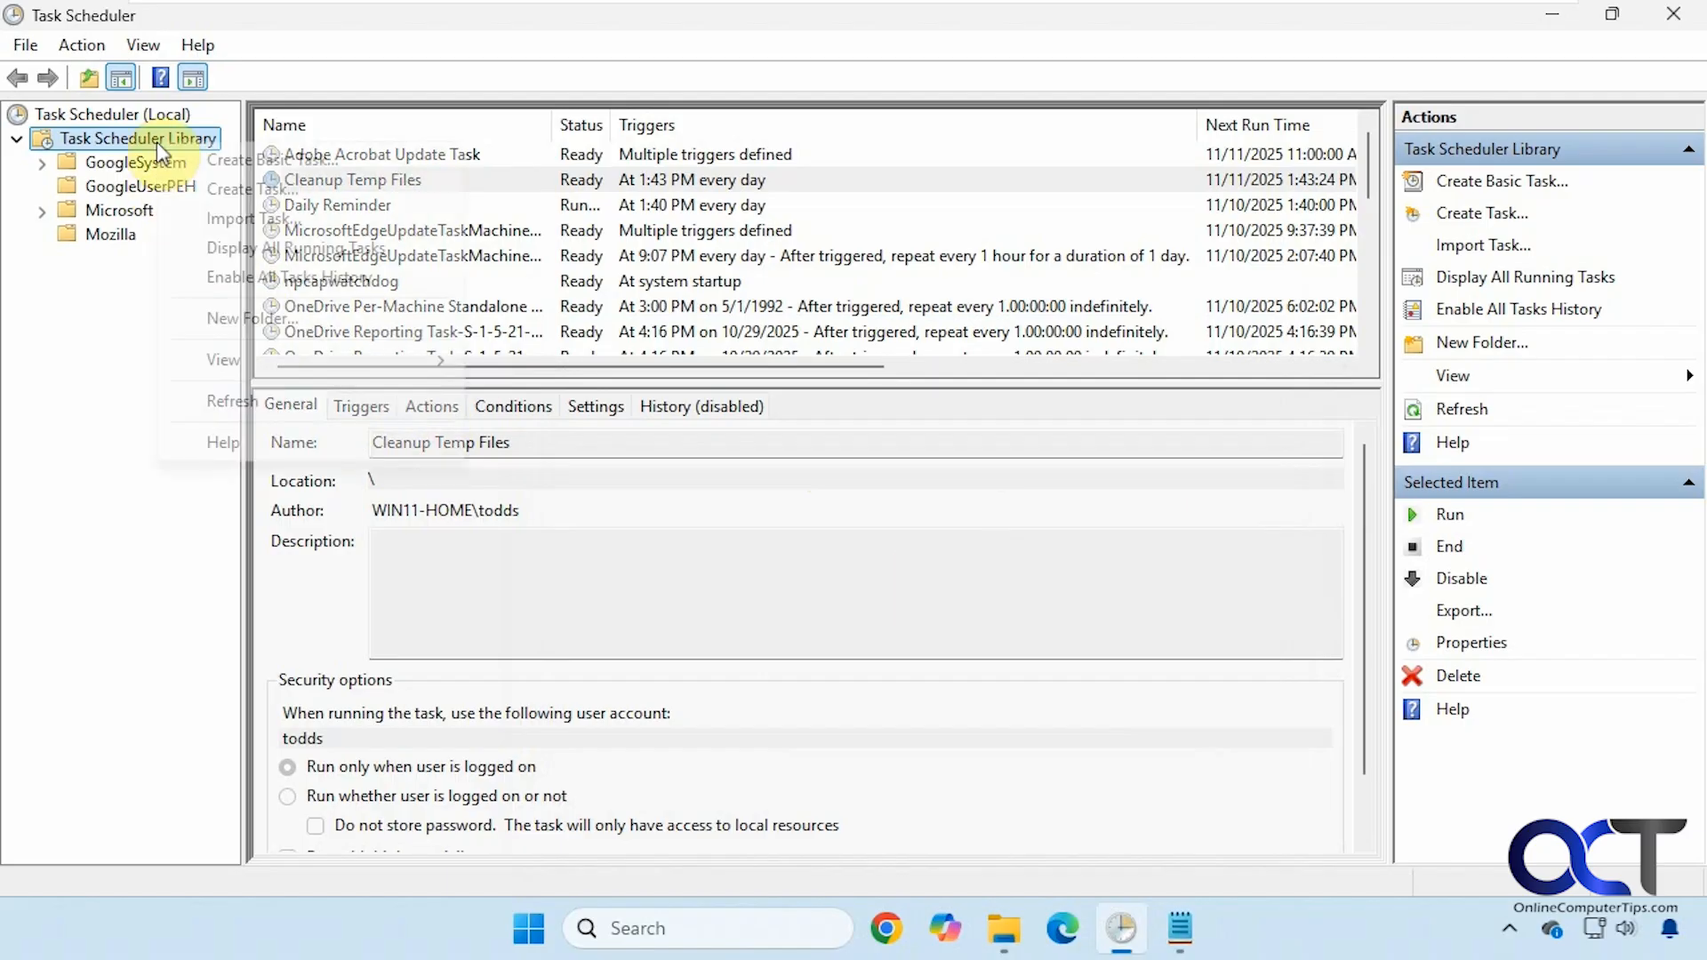
click(247, 187)
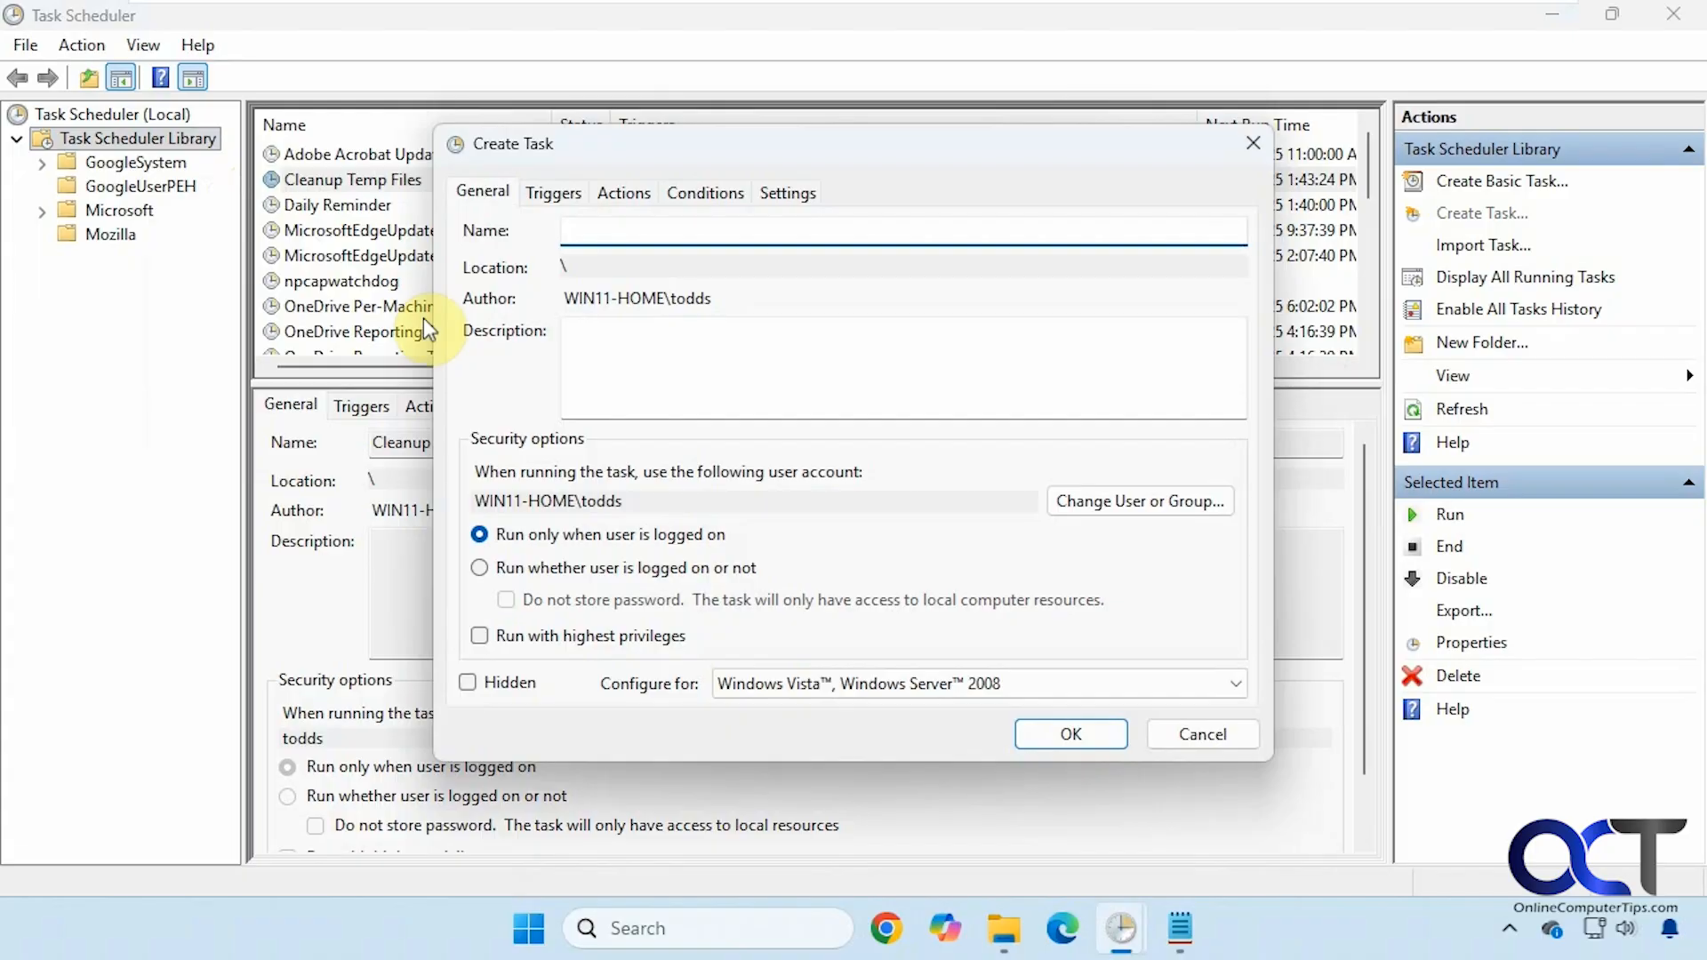
text(Daily Folder Backup)
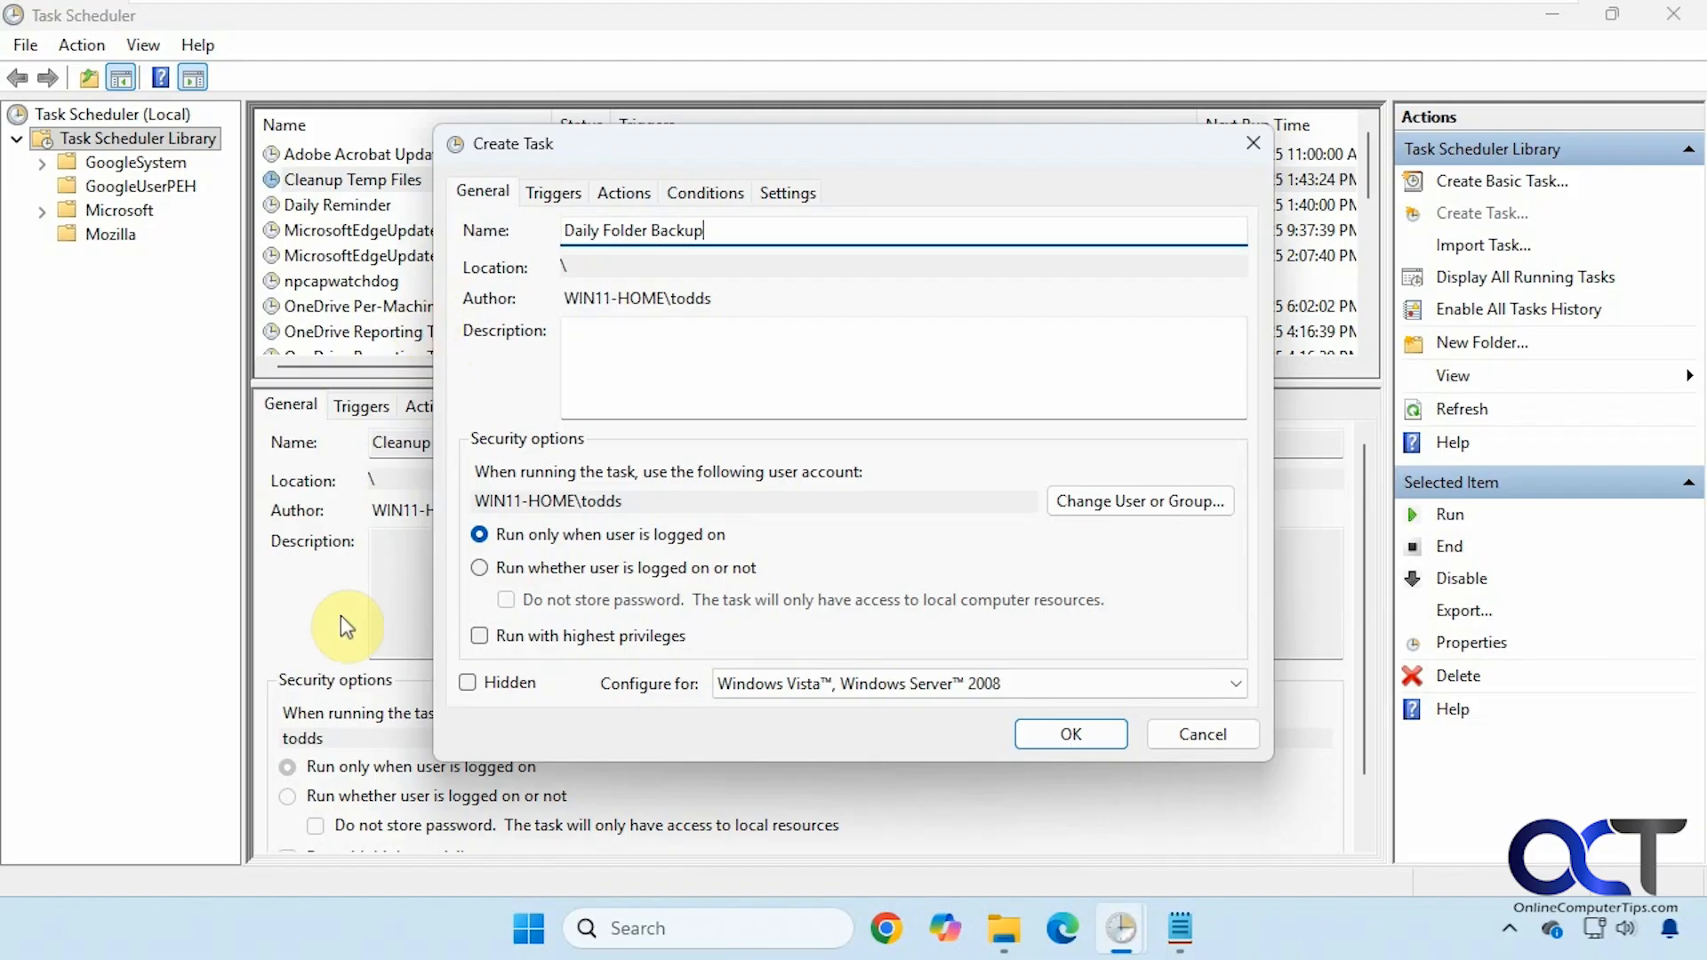
Set the backup task to run with highest privileges and add a daily trigger starting at 10:00:00 PM.
click(478, 637)
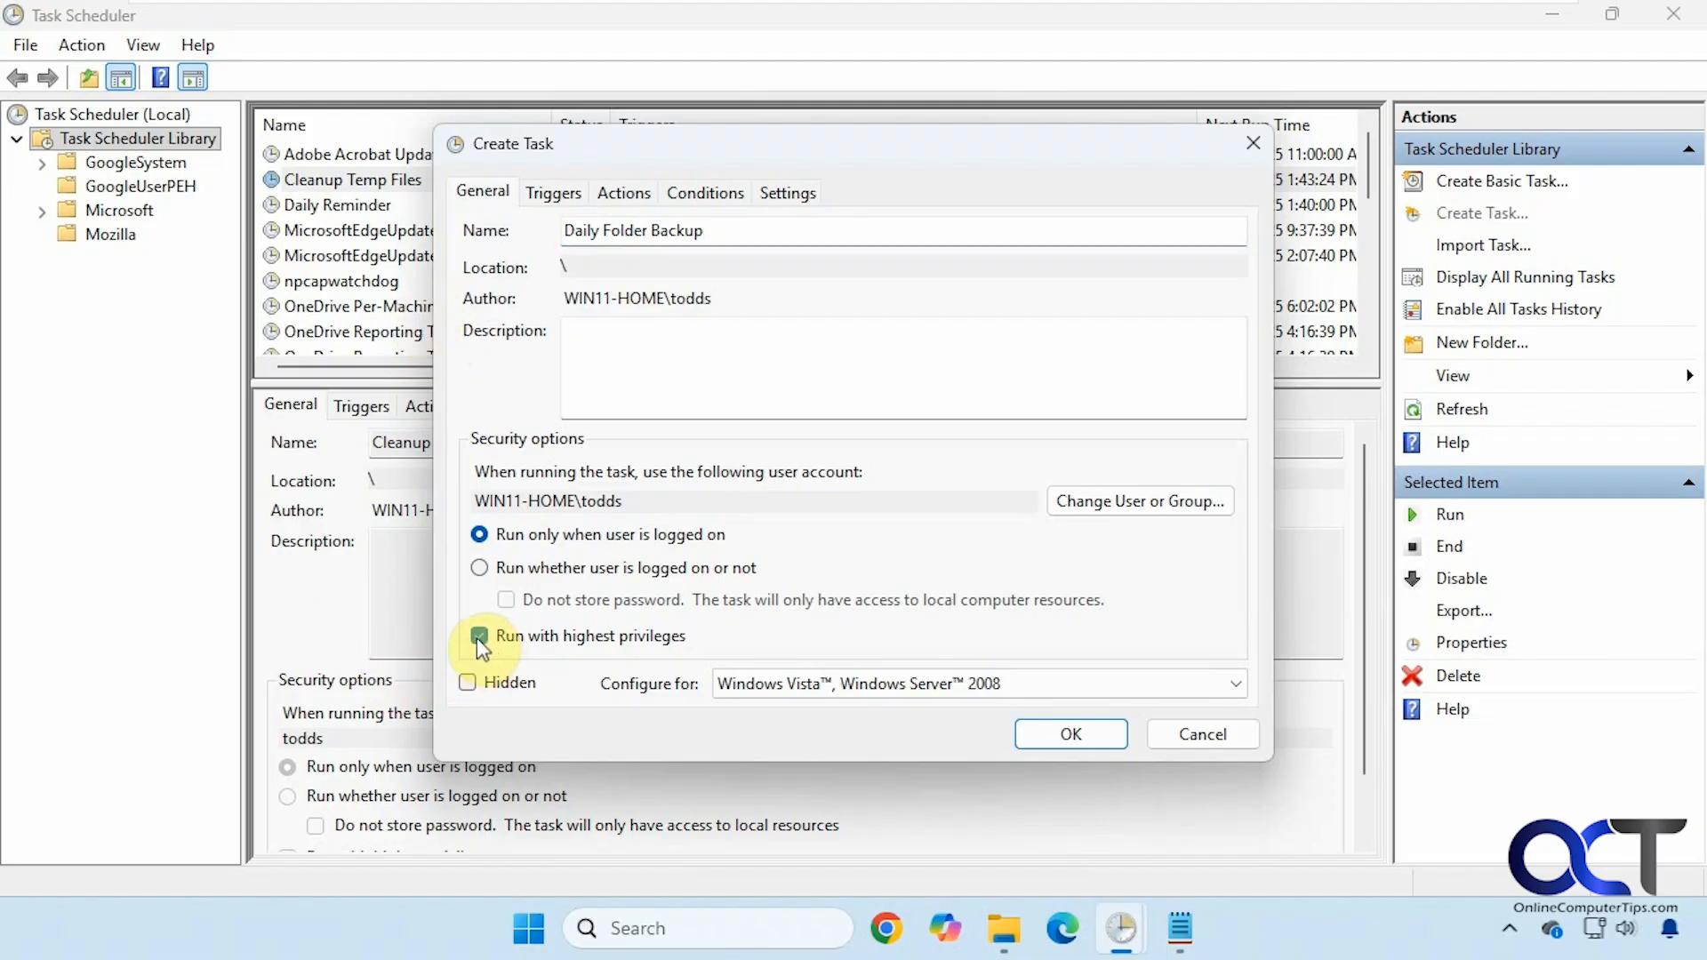
click(559, 192)
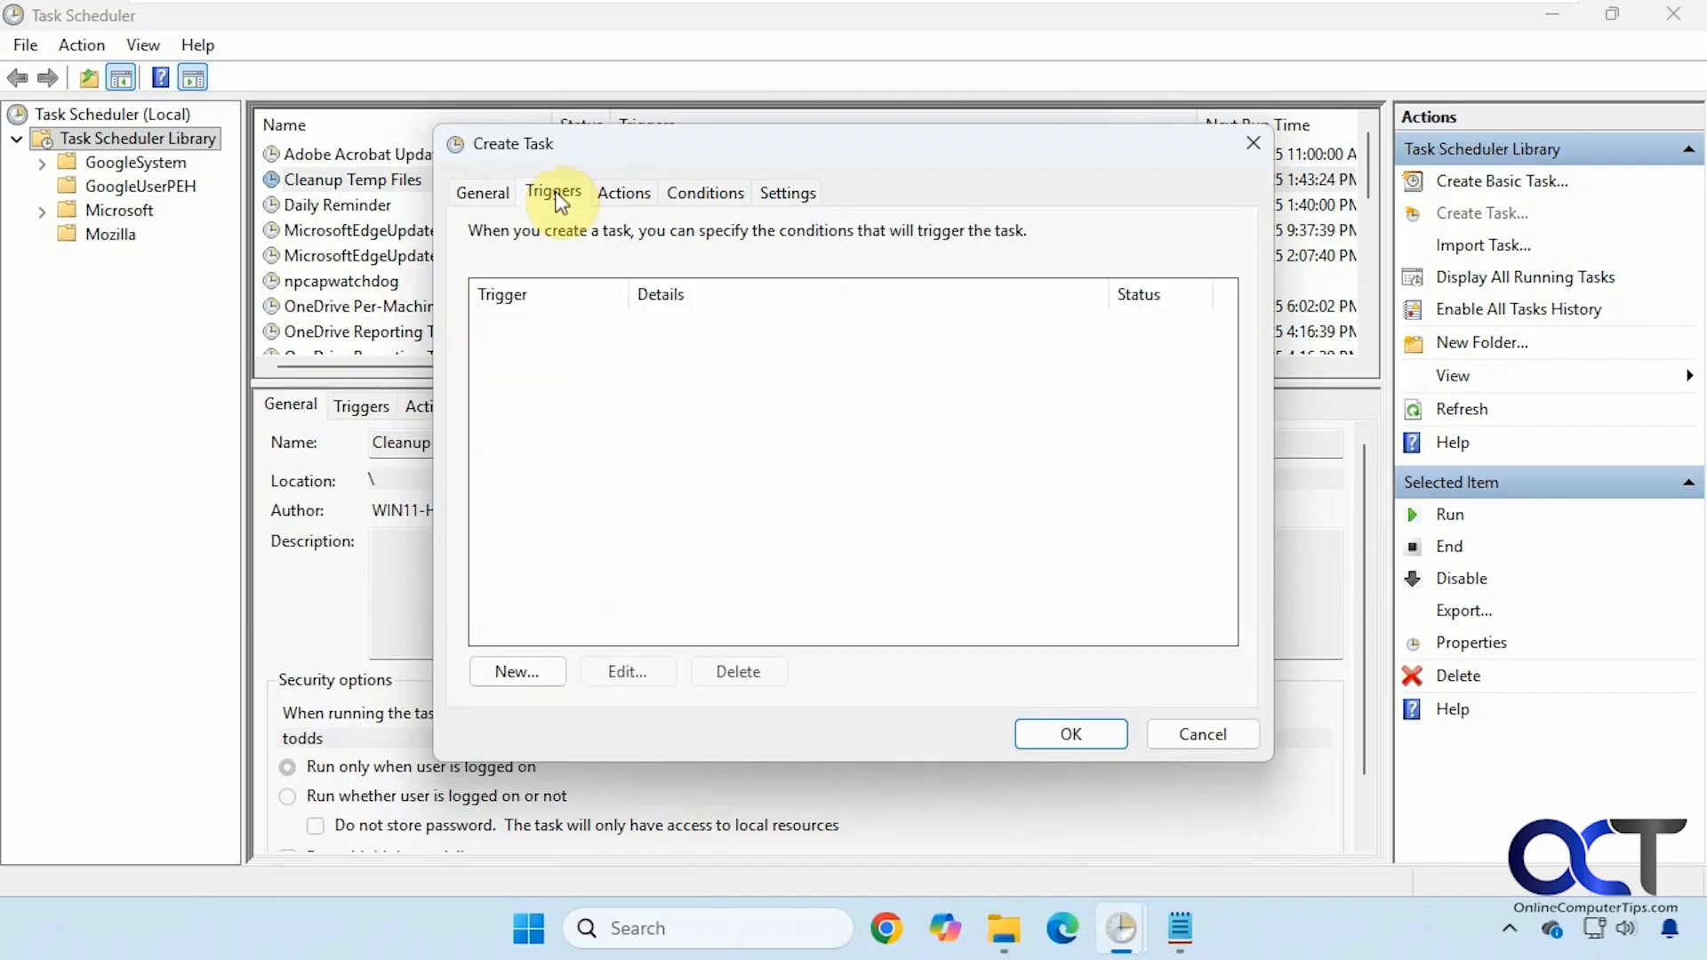
click(517, 671)
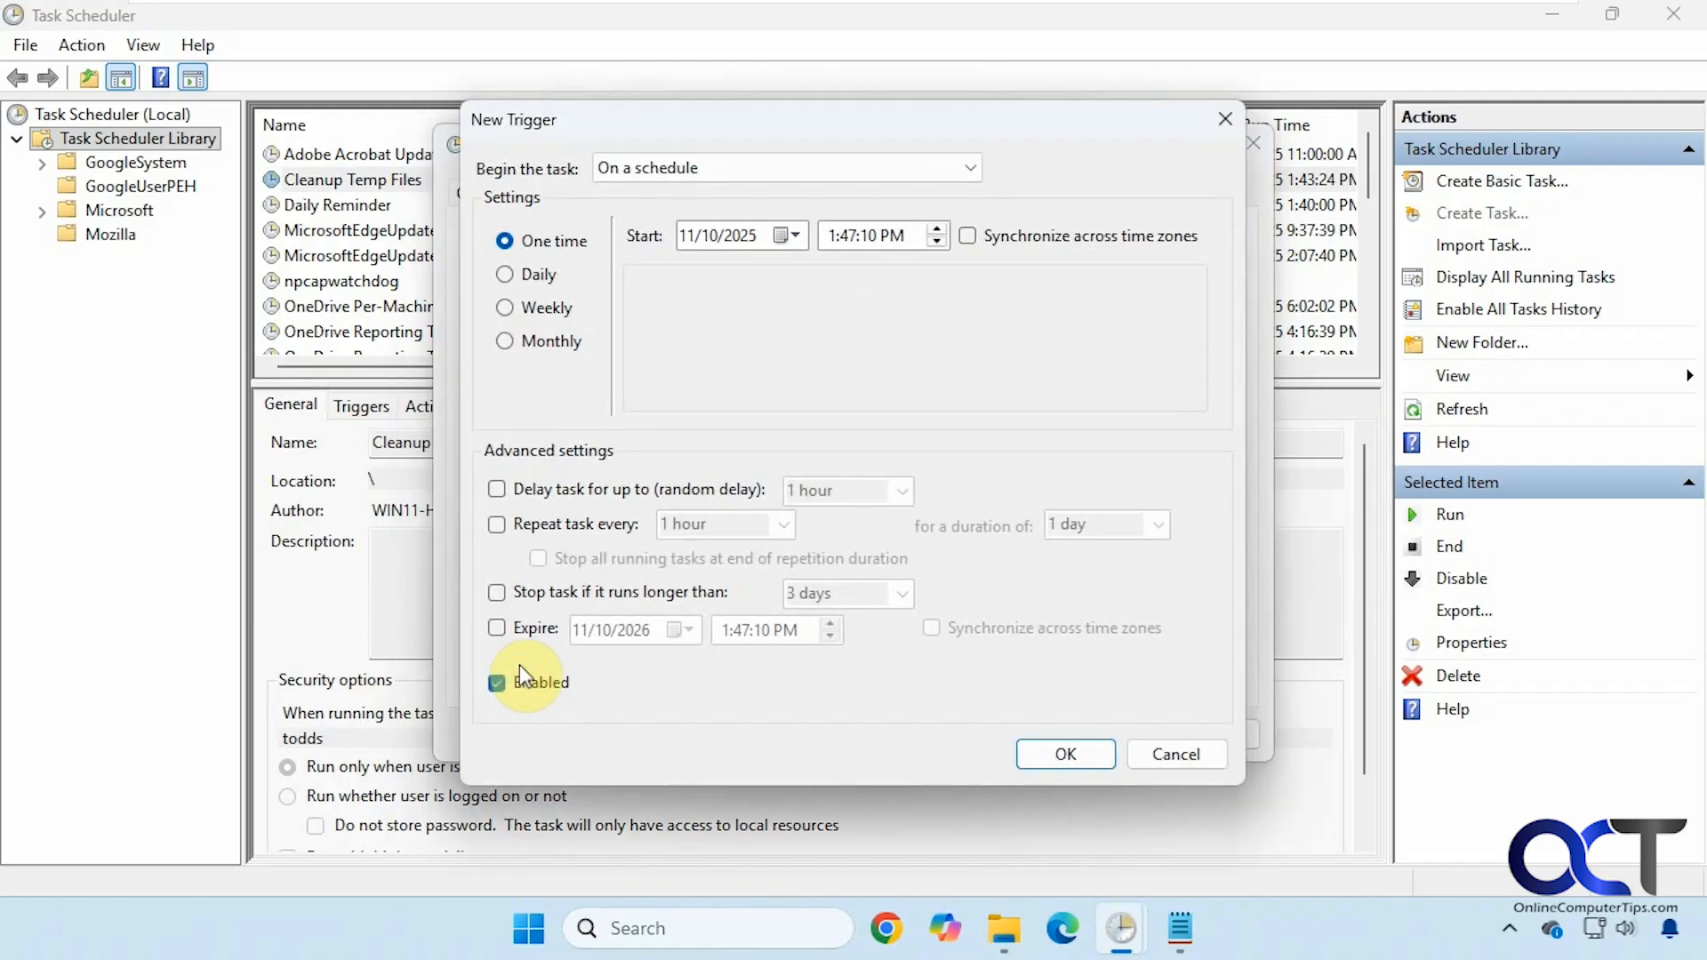
click(832, 236)
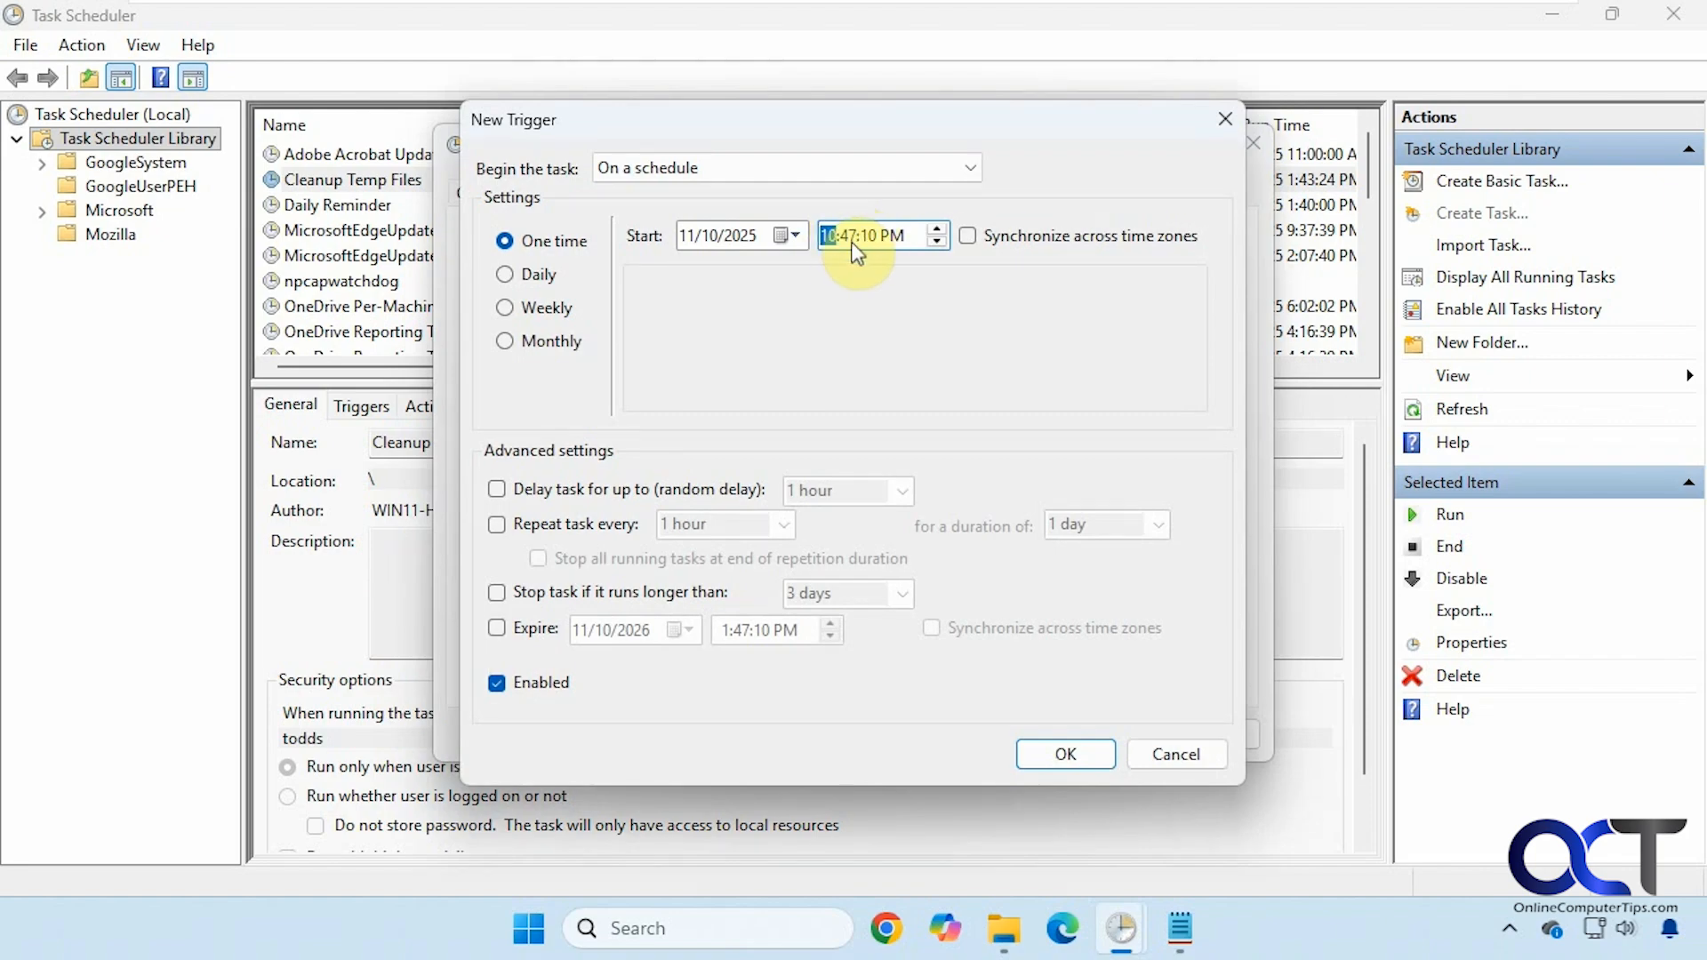
click(850, 237)
click(534, 277)
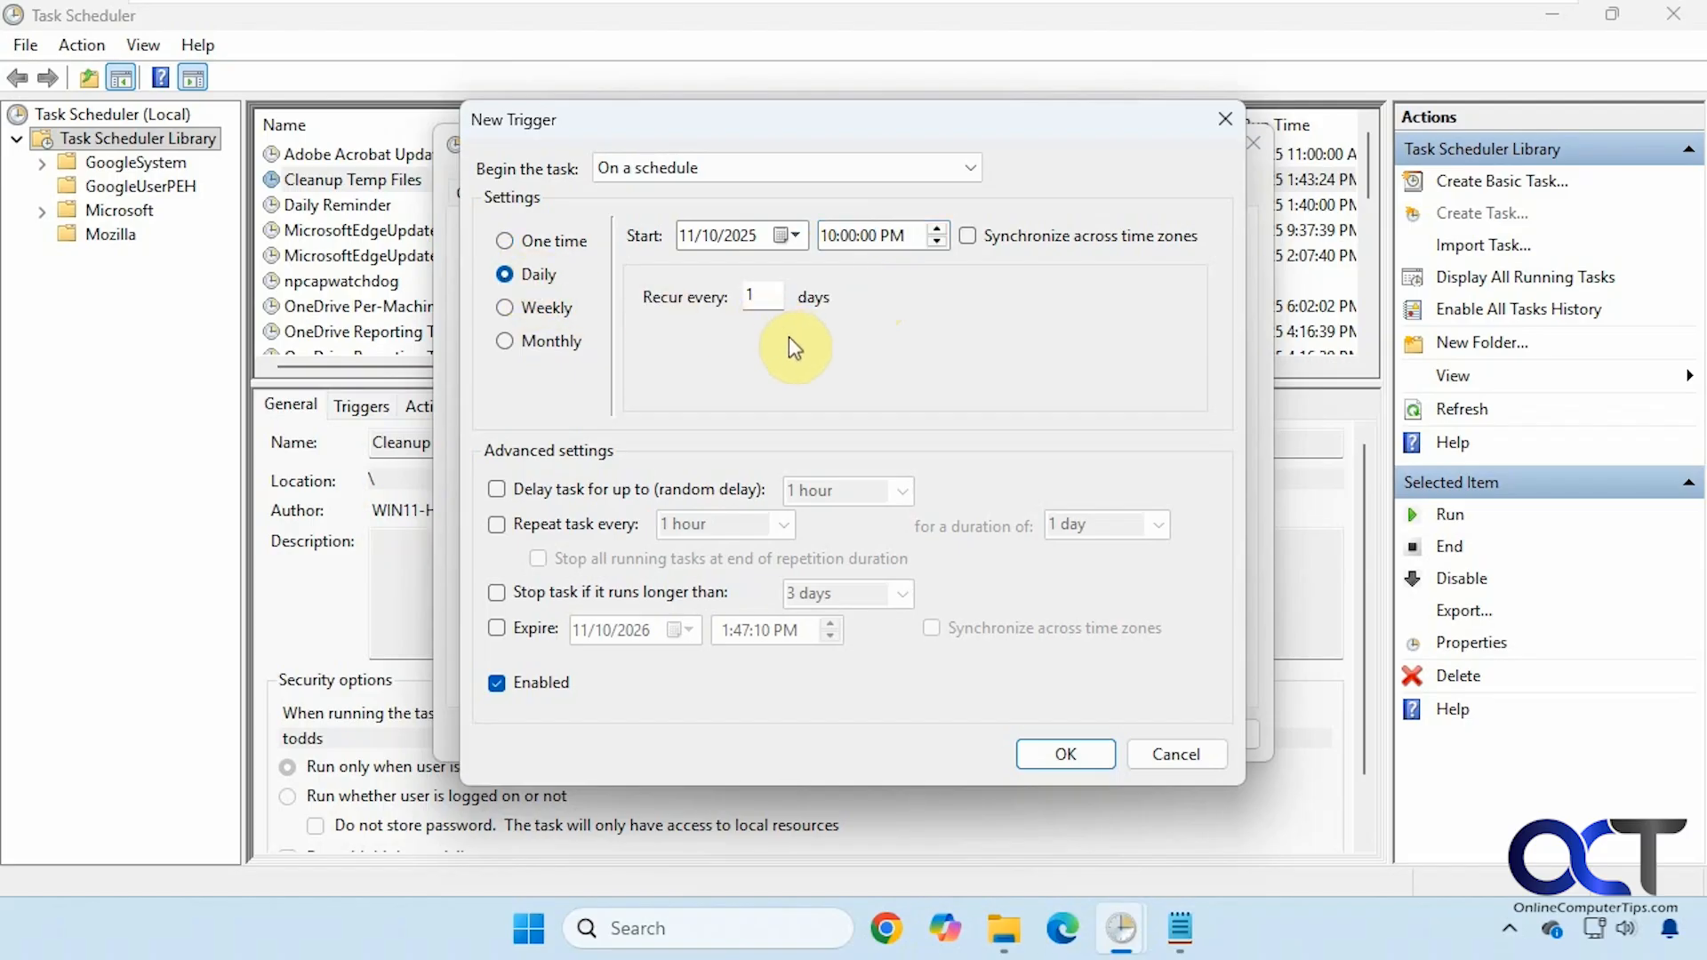
click(1062, 752)
Add an action that starts DailyBackup.bat from the Desktop and save the Daily Folder Backup task.
click(623, 190)
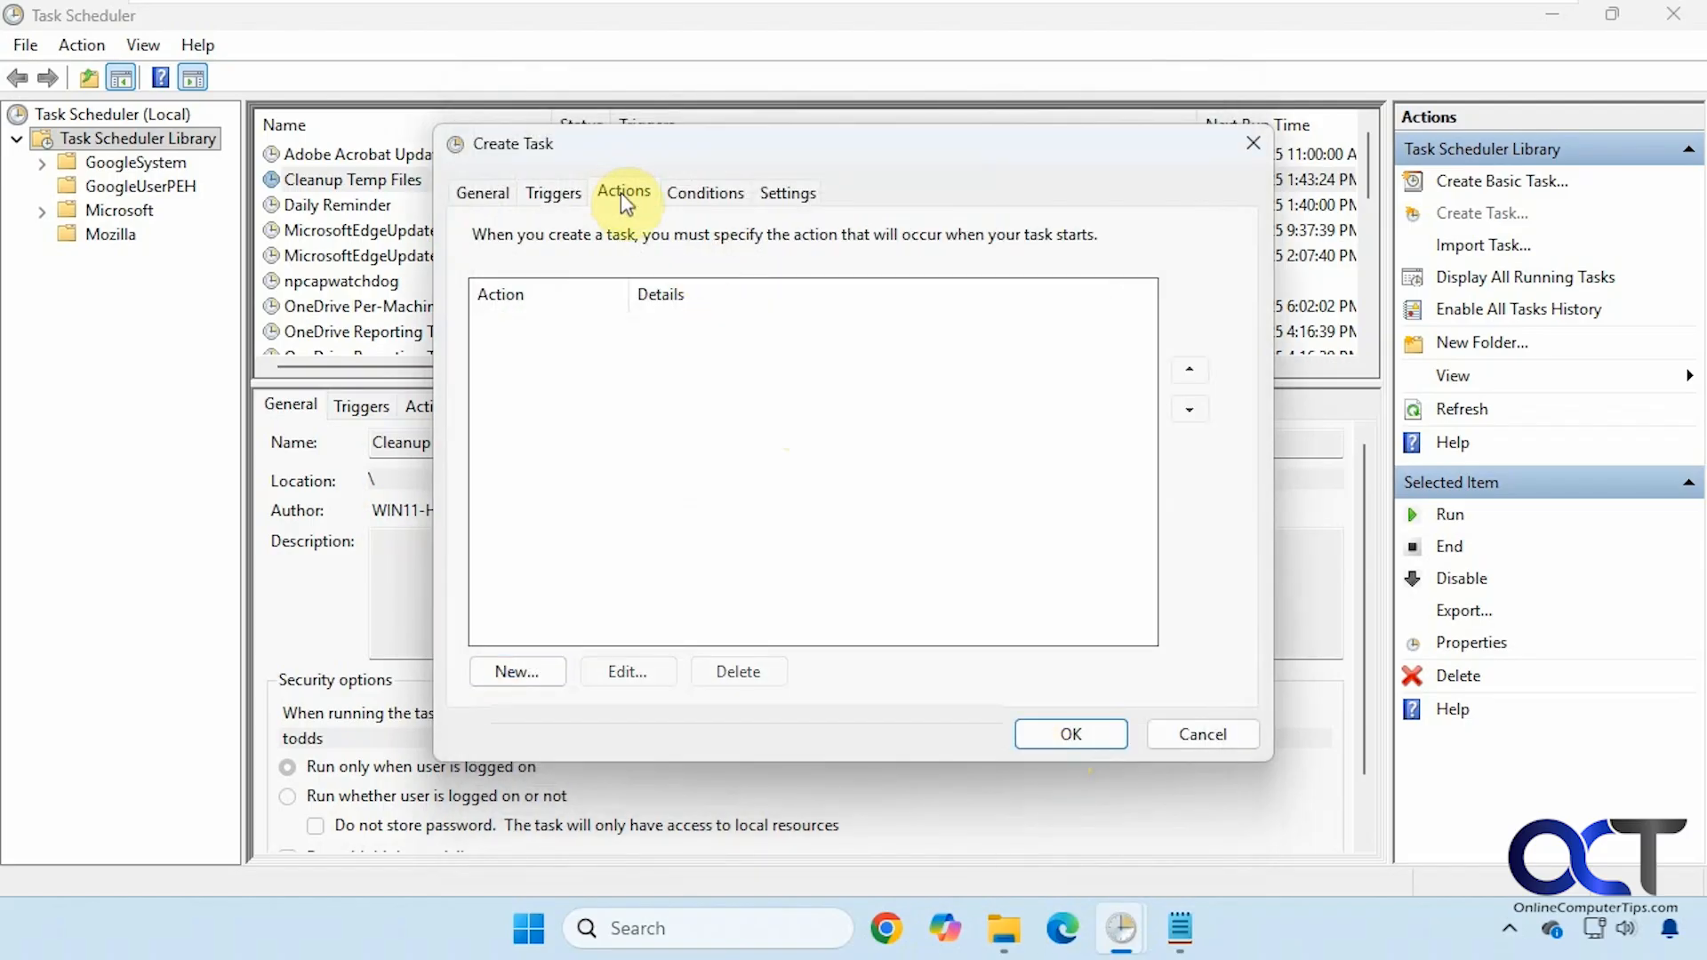
click(533, 673)
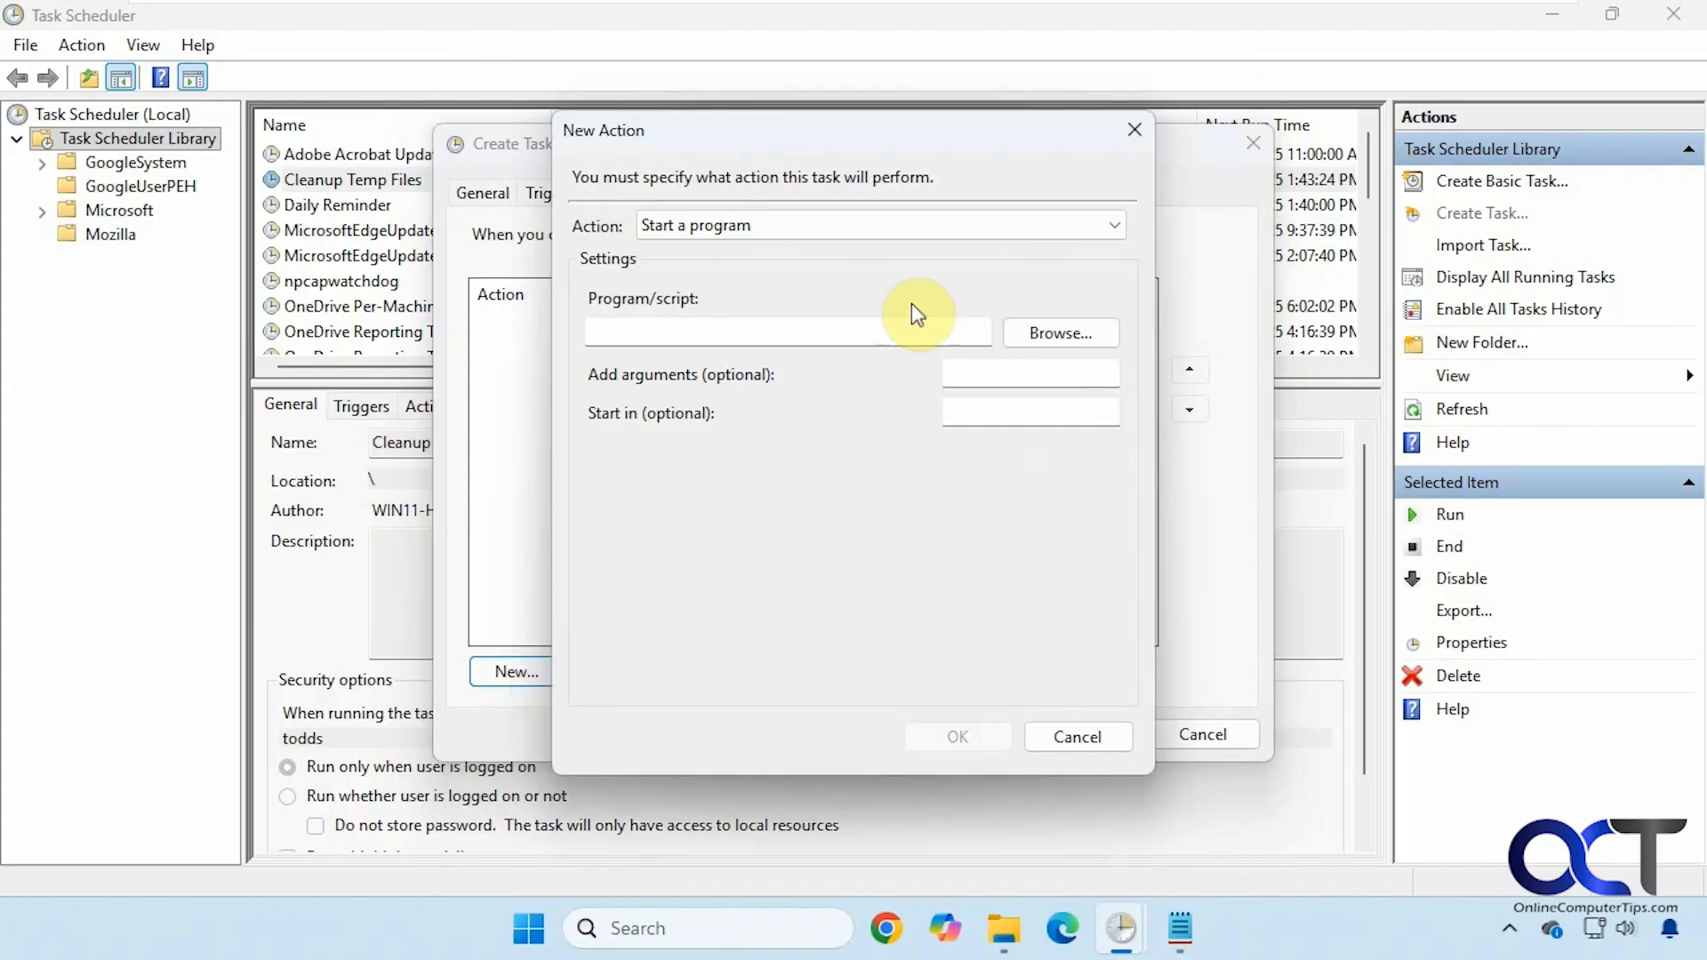
click(1060, 334)
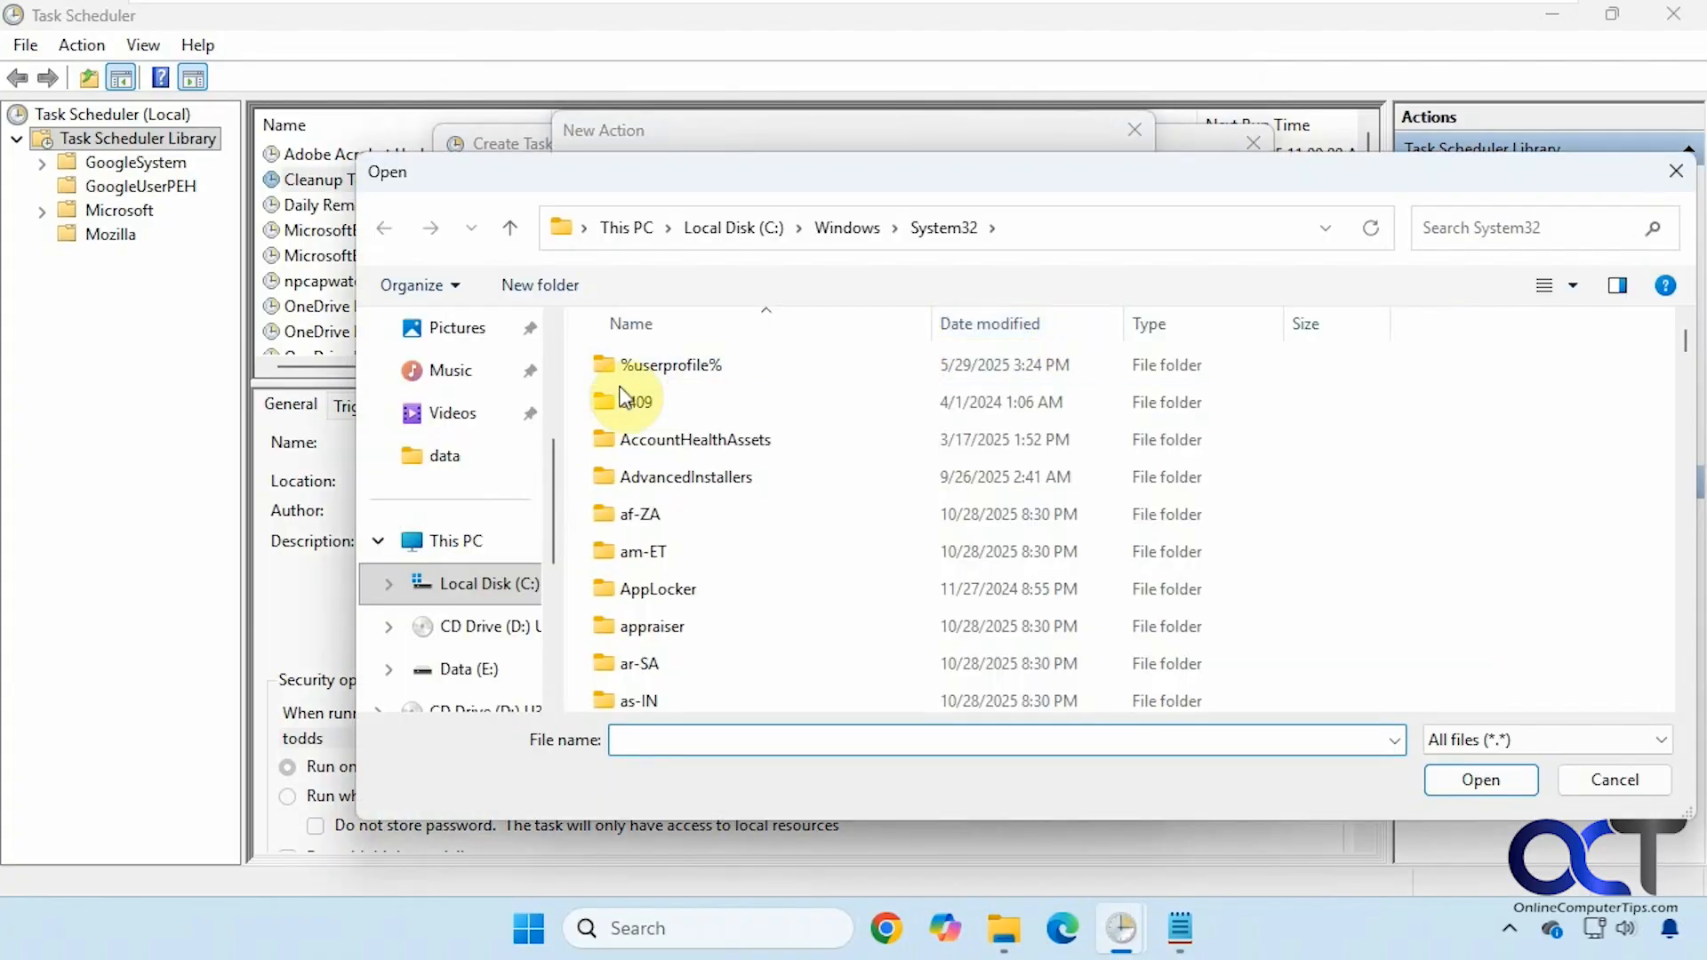
scroll(515, 494, up, 3)
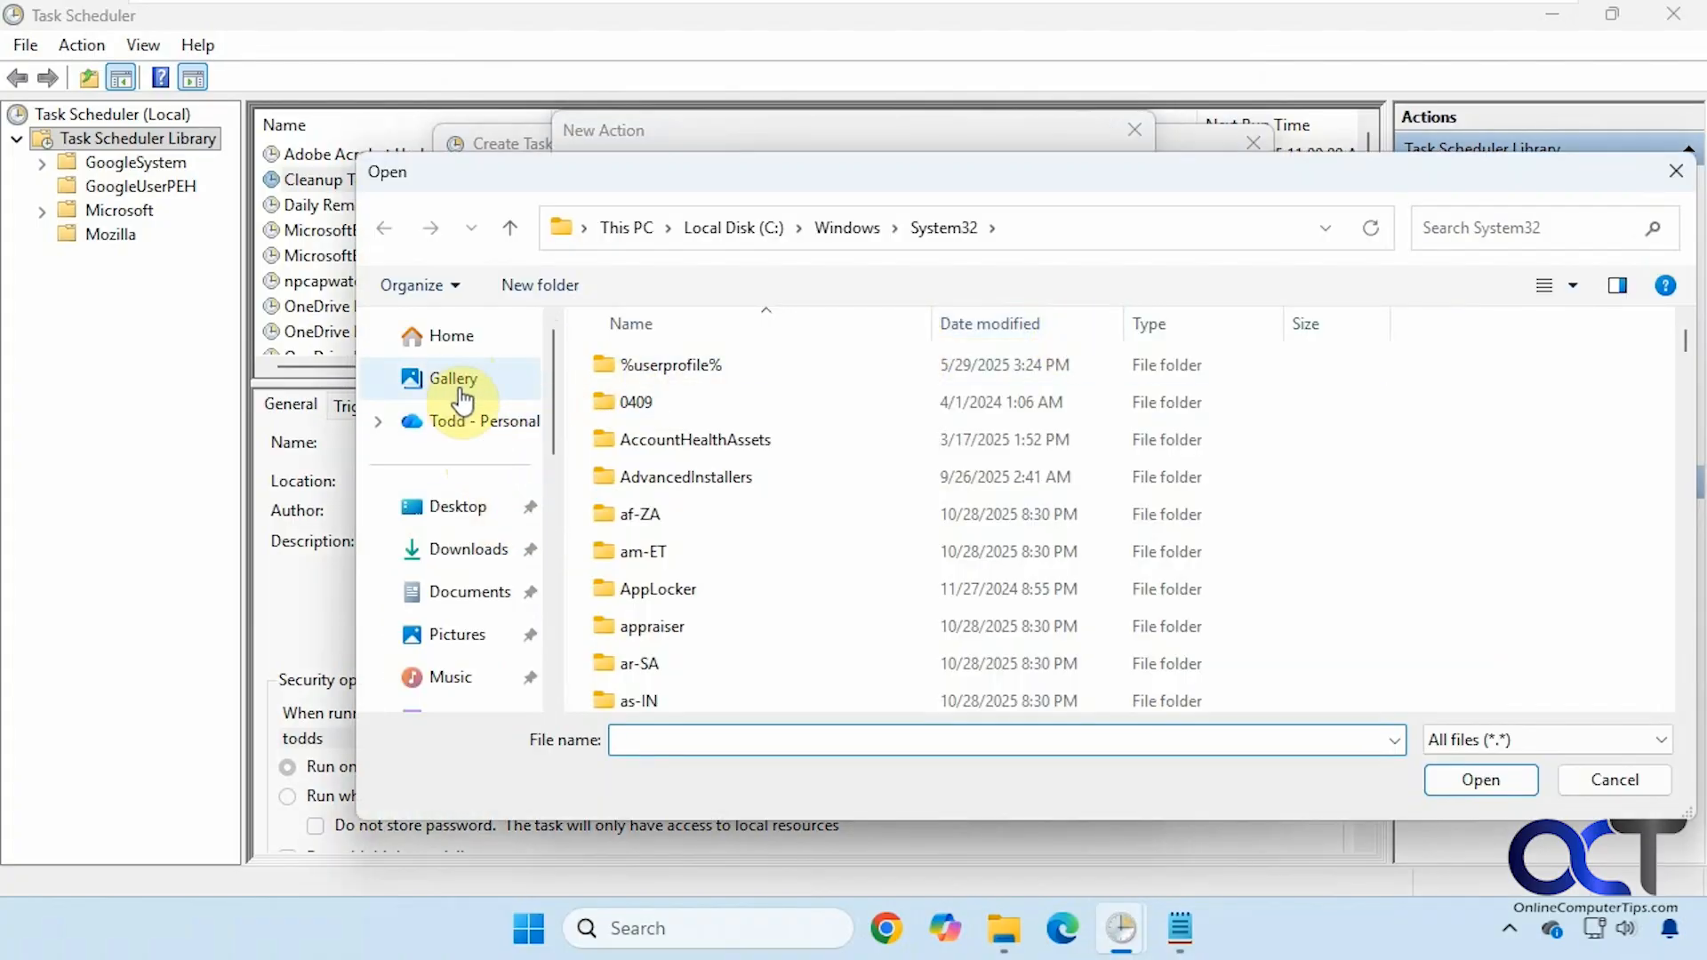
click(459, 505)
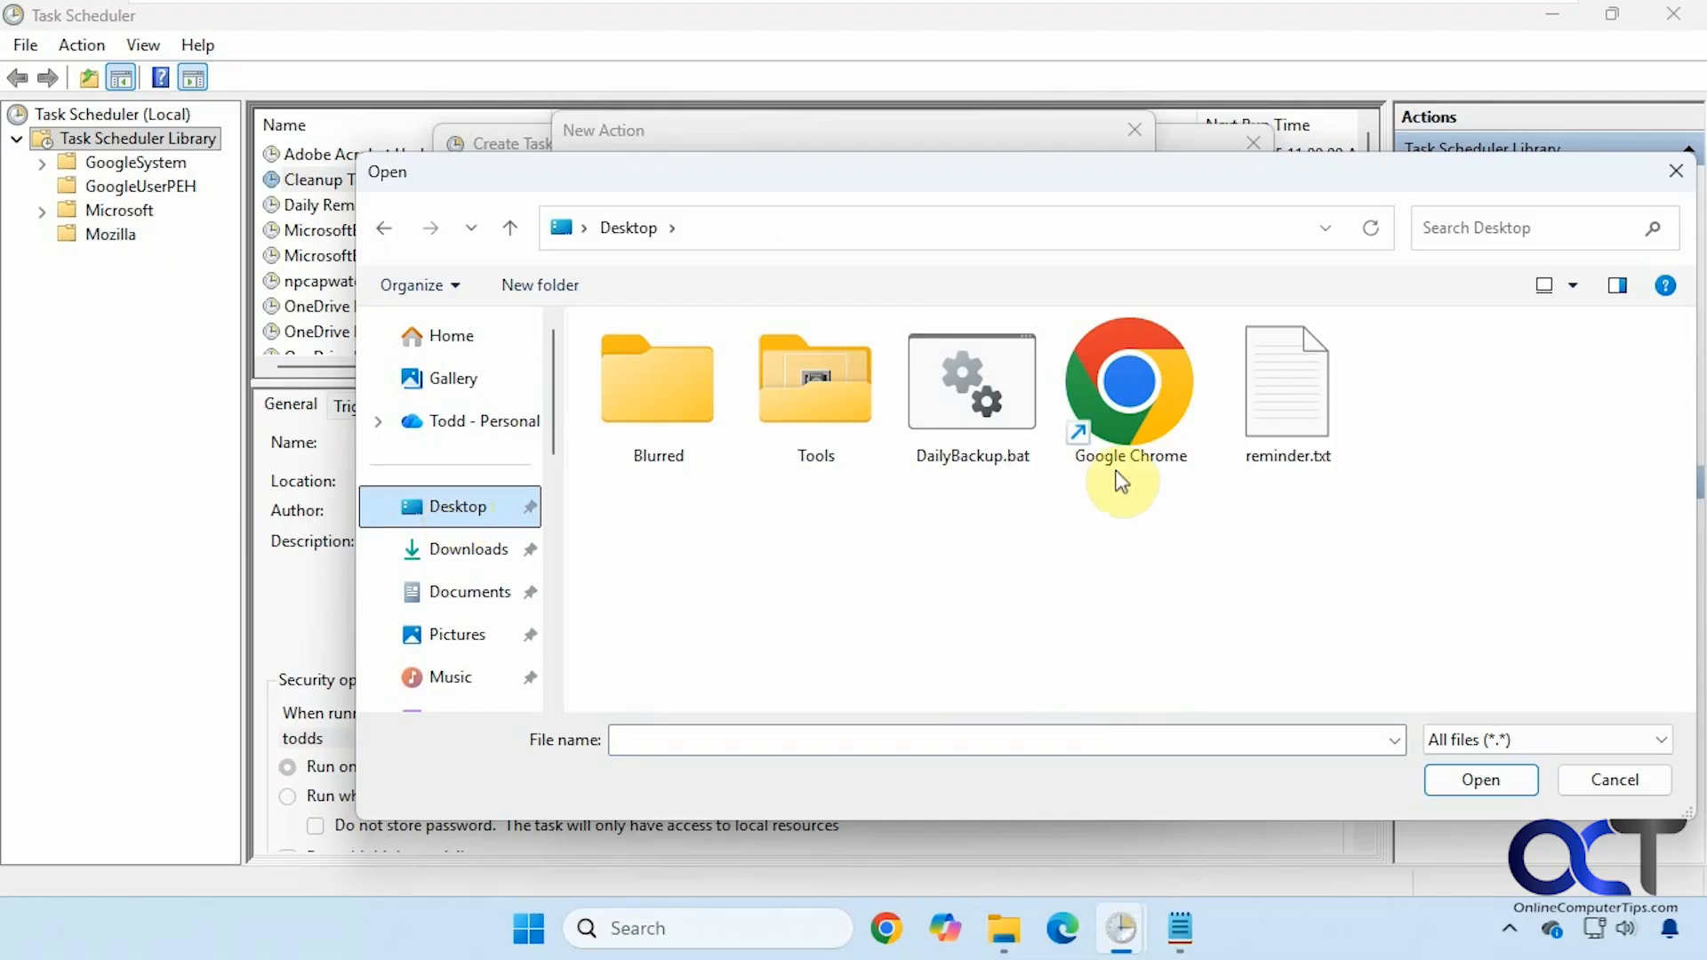
double_click(999, 457)
click(961, 734)
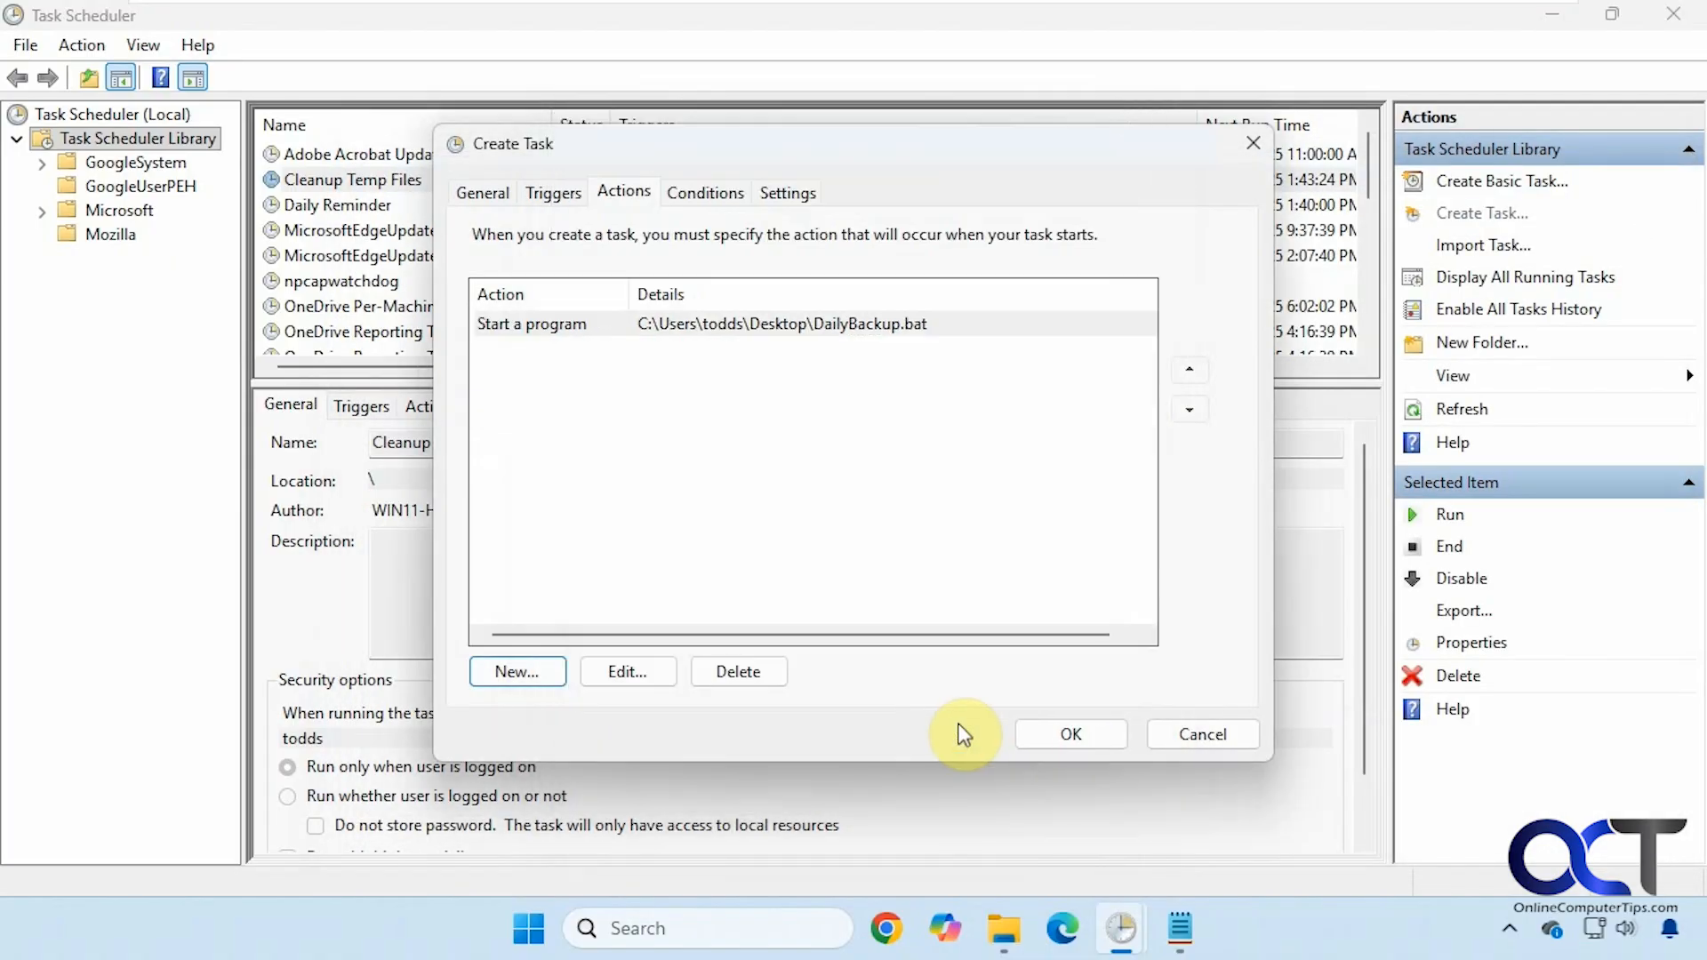
click(1049, 738)
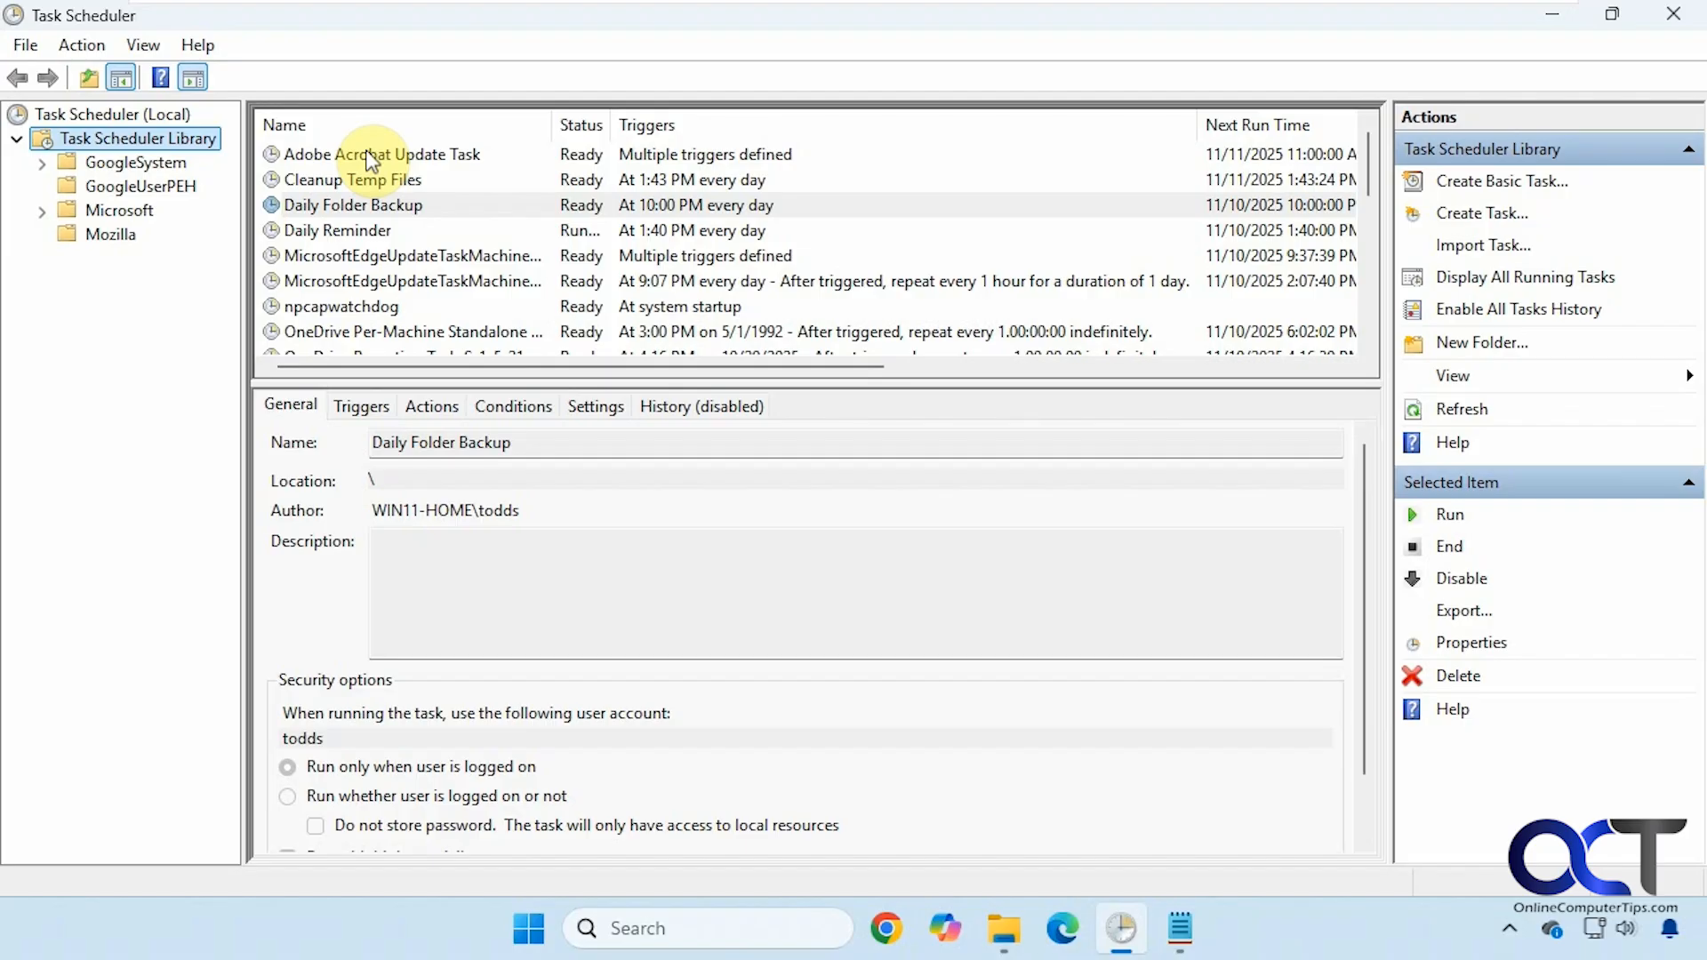
Start creating a full task in the Task Scheduler Library, named "Dialy Shutdown" and running with highest privileges.
right_click(141, 141)
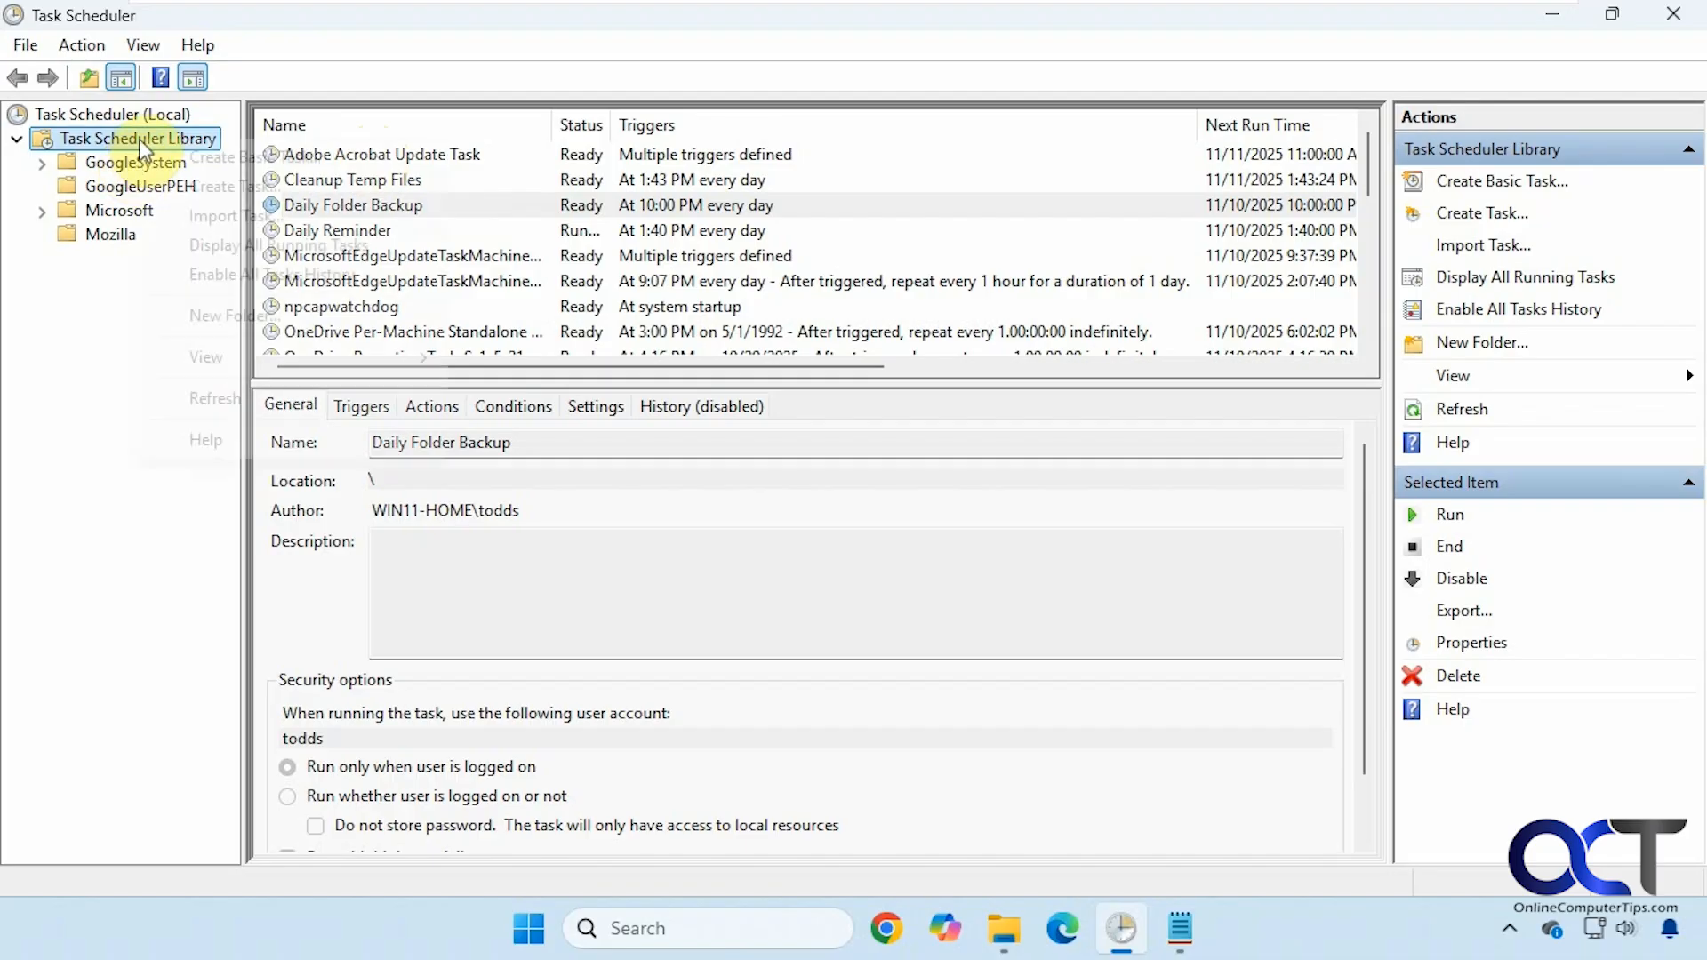
click(196, 182)
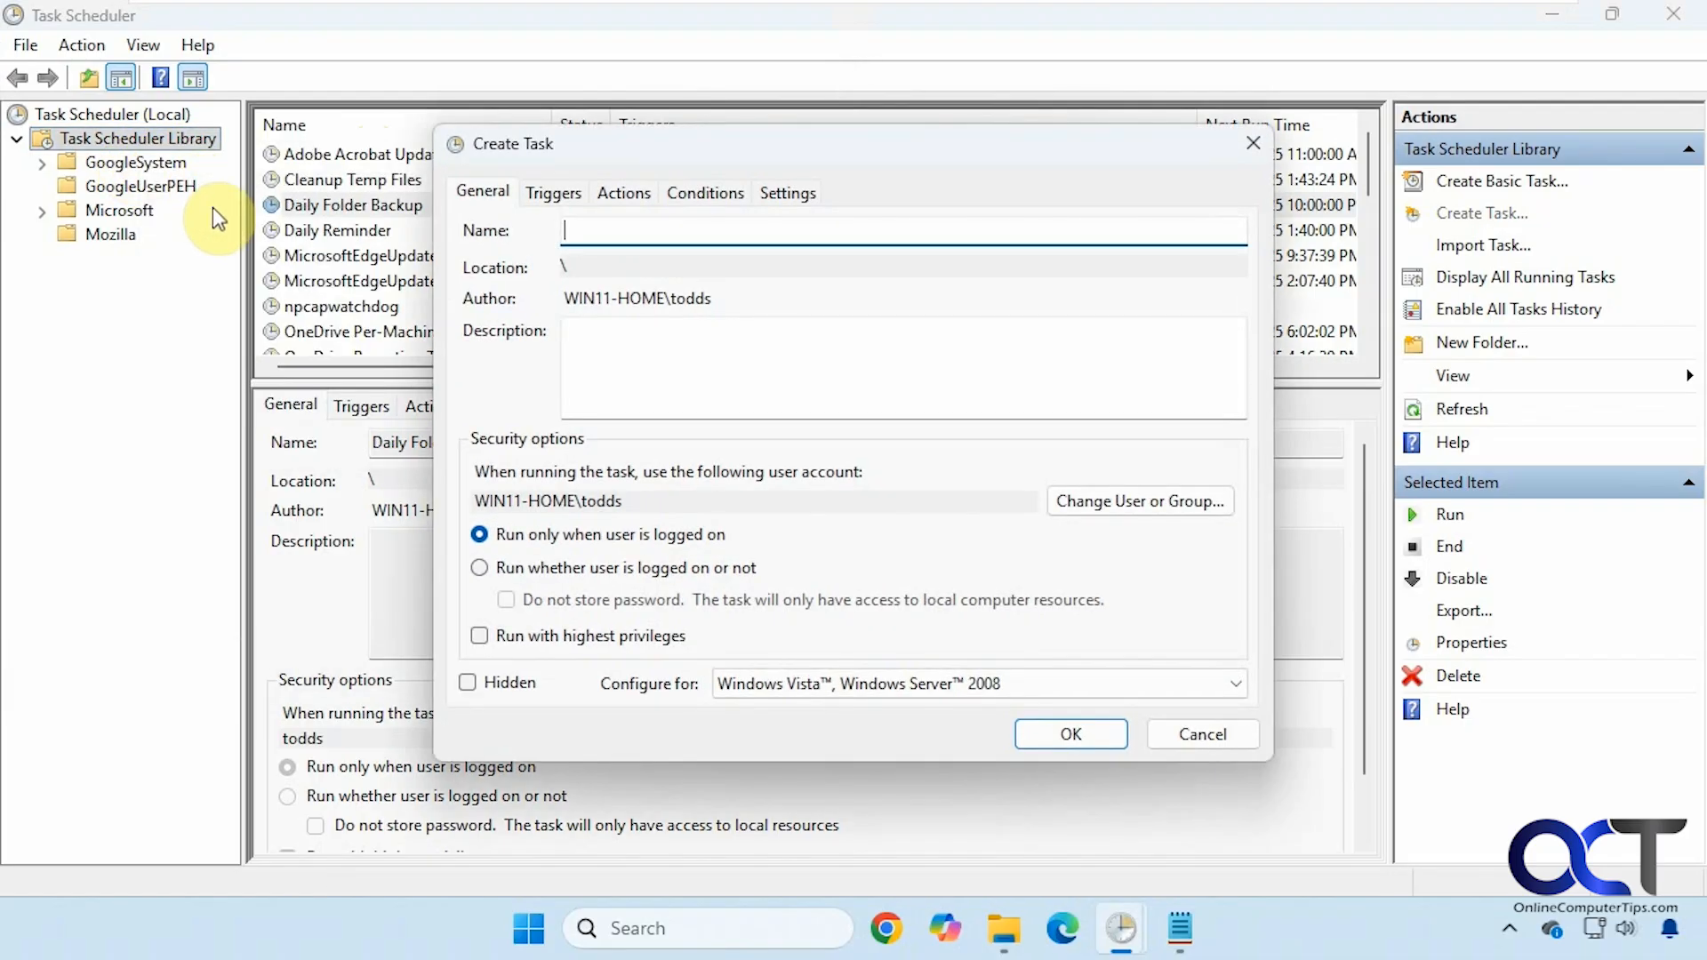
text(Di)
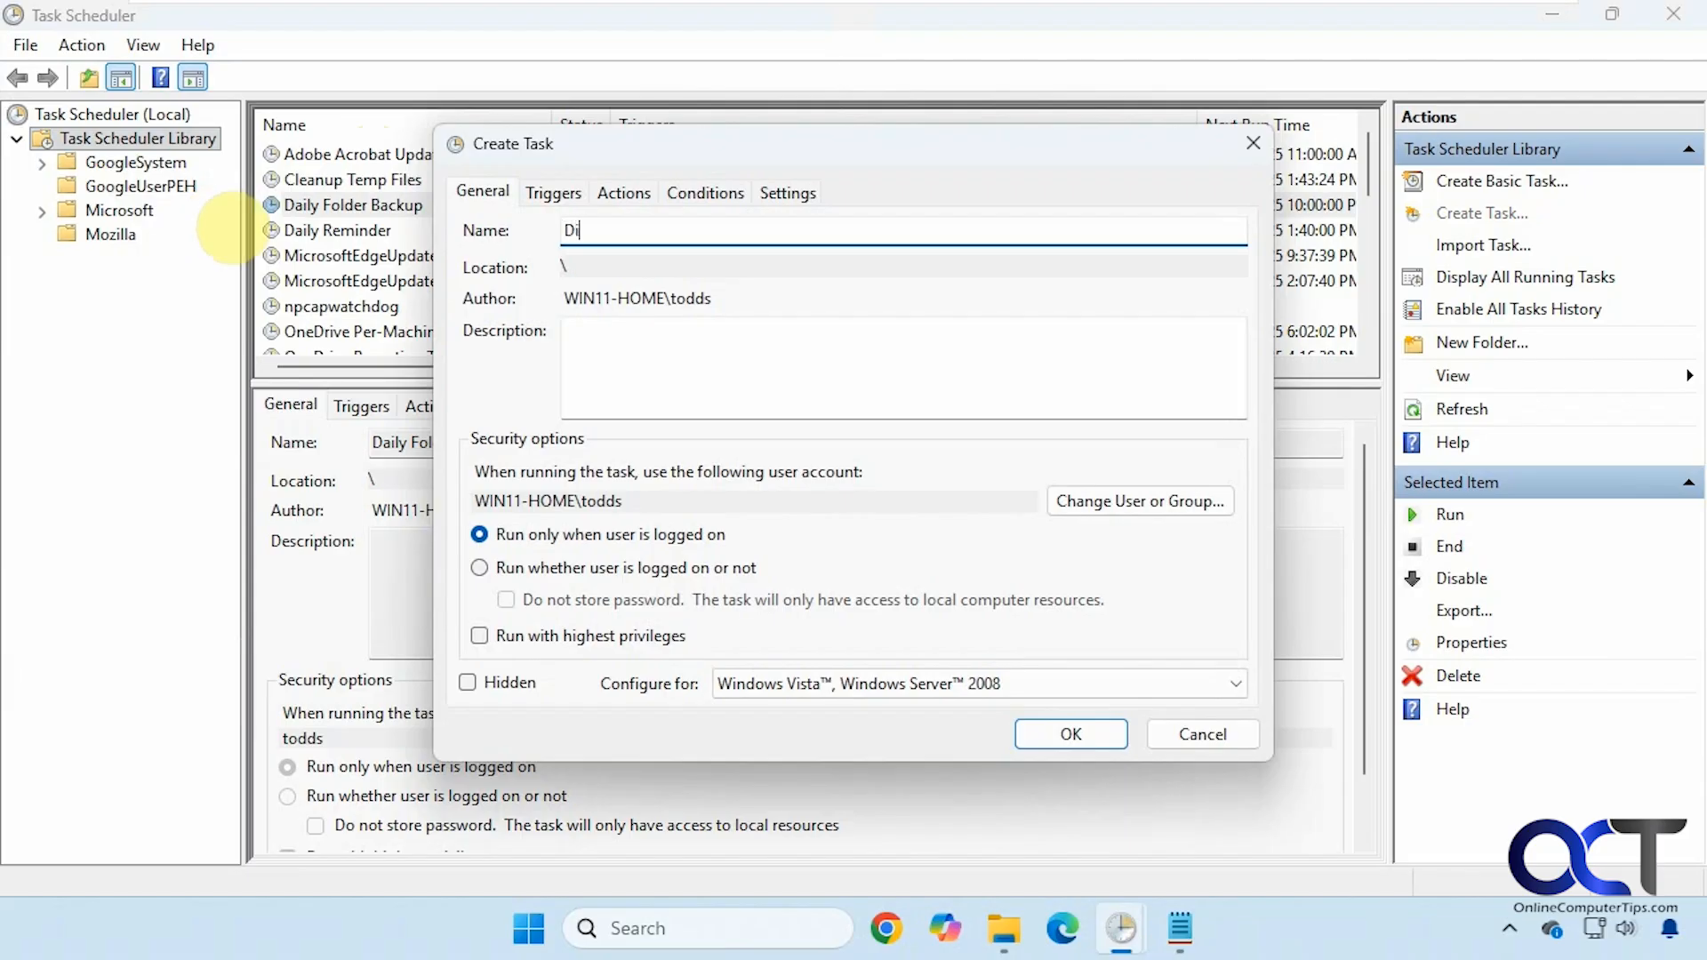
text(aly Shutdown)
click(479, 636)
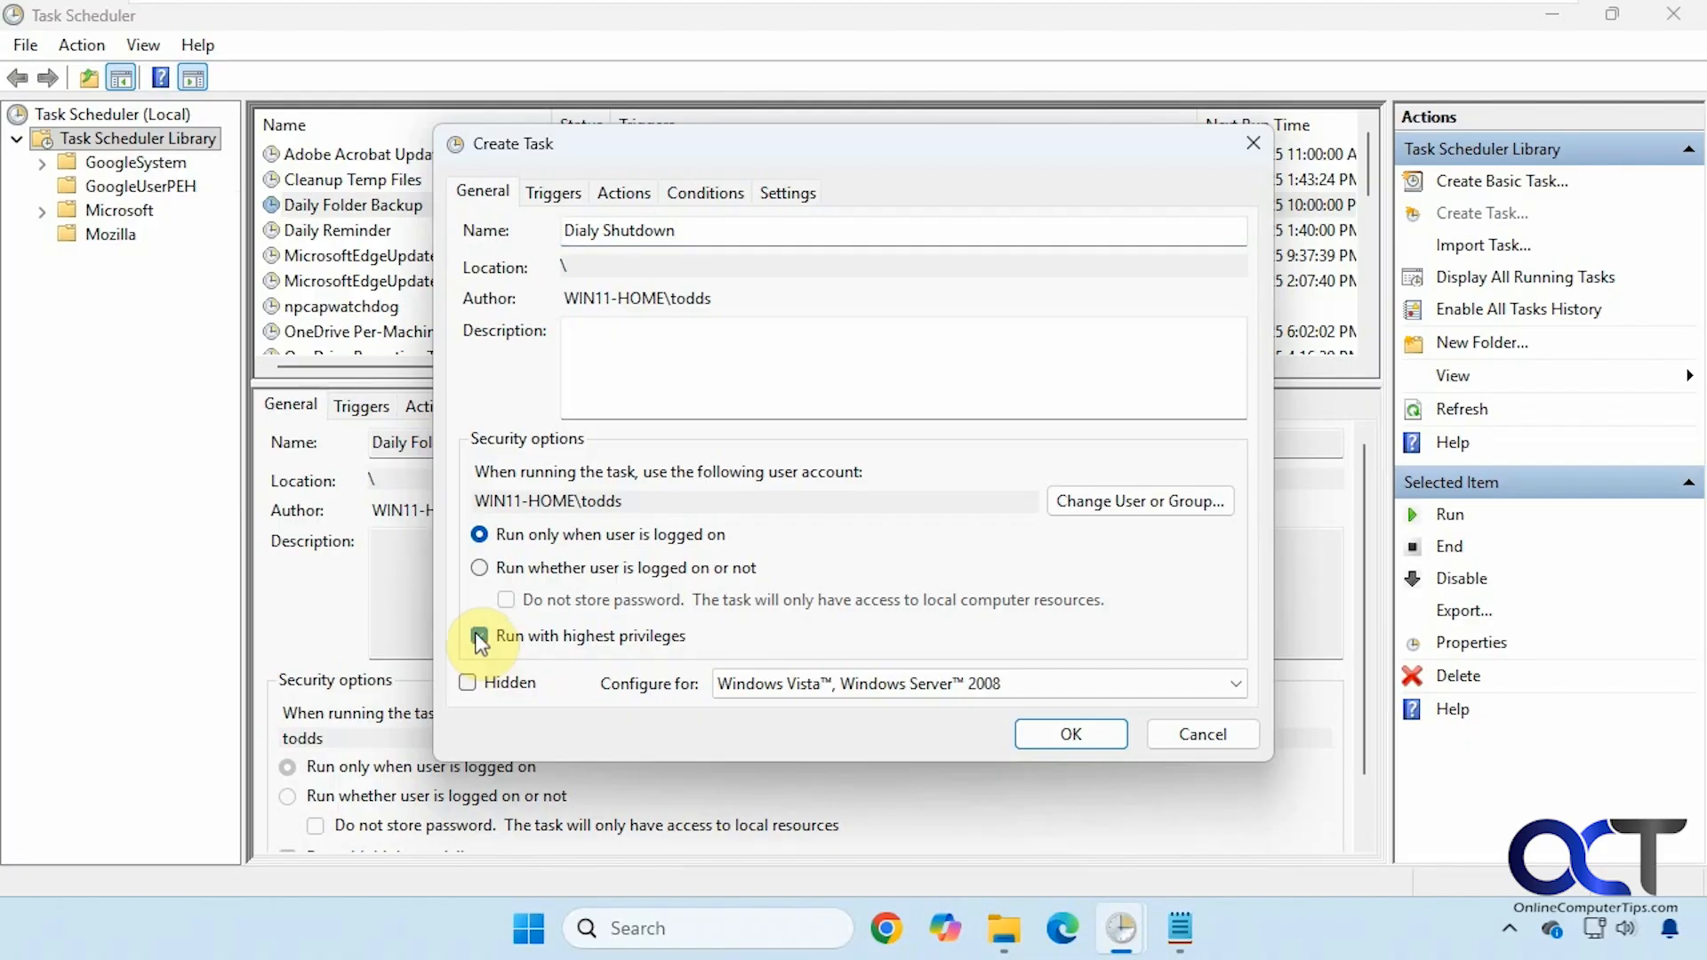
Add a daily trigger to the shutdown task that starts at 11:00 PM.
click(563, 198)
click(537, 679)
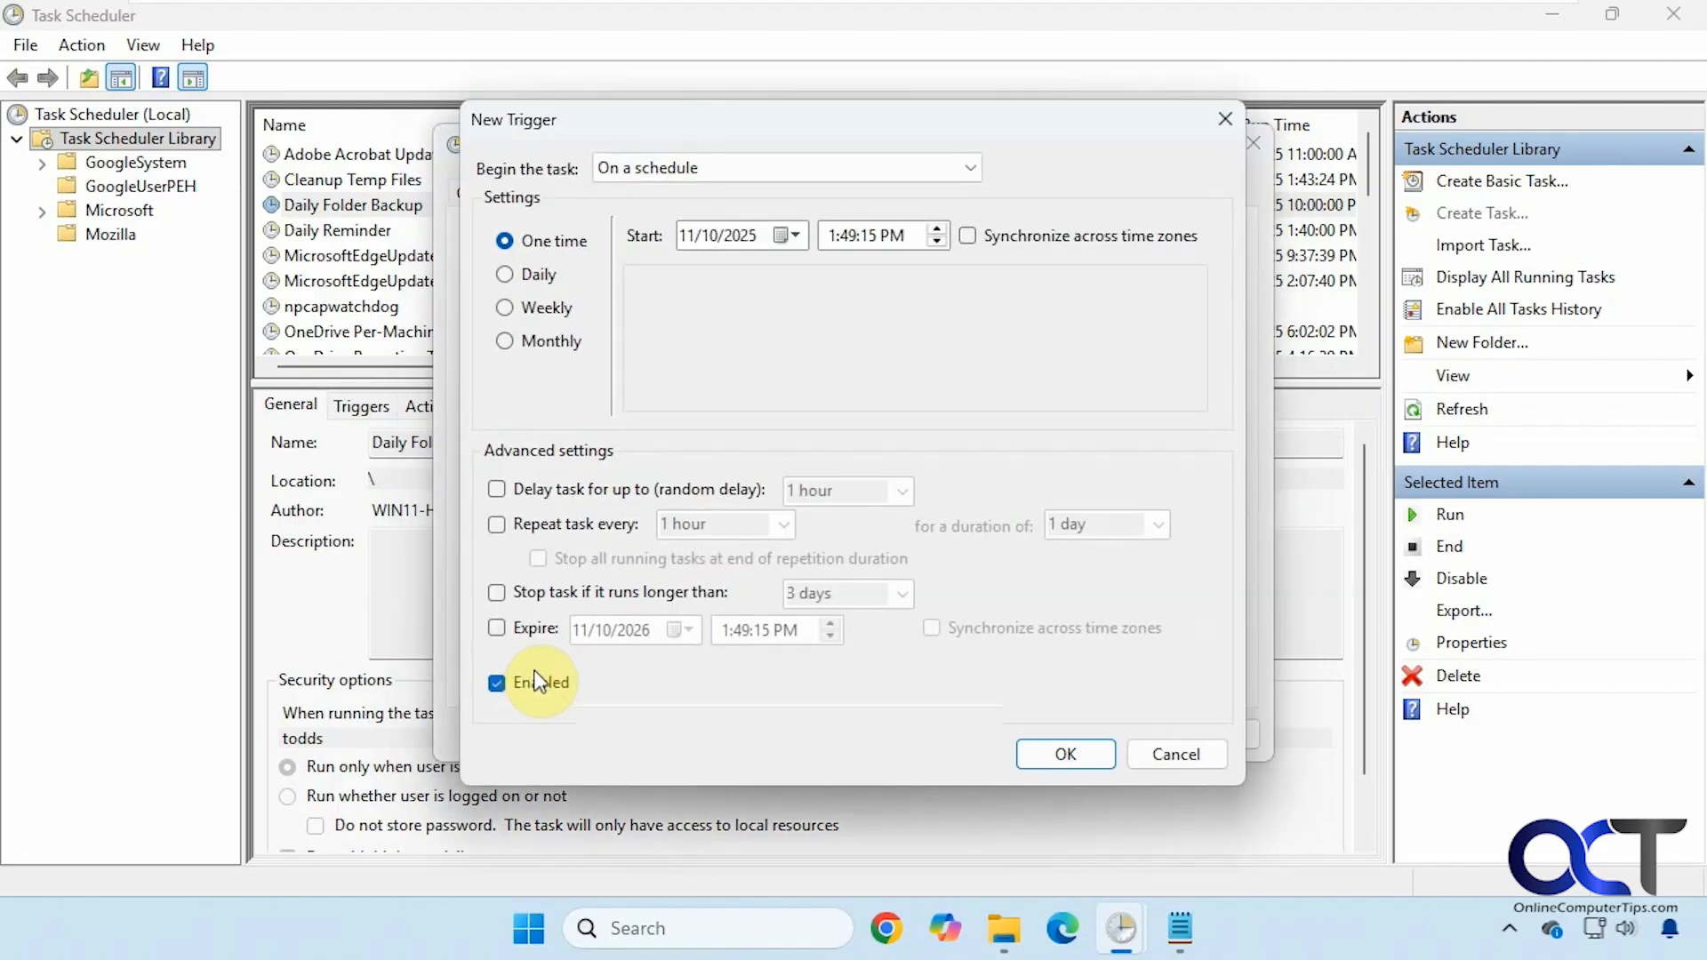
click(504, 274)
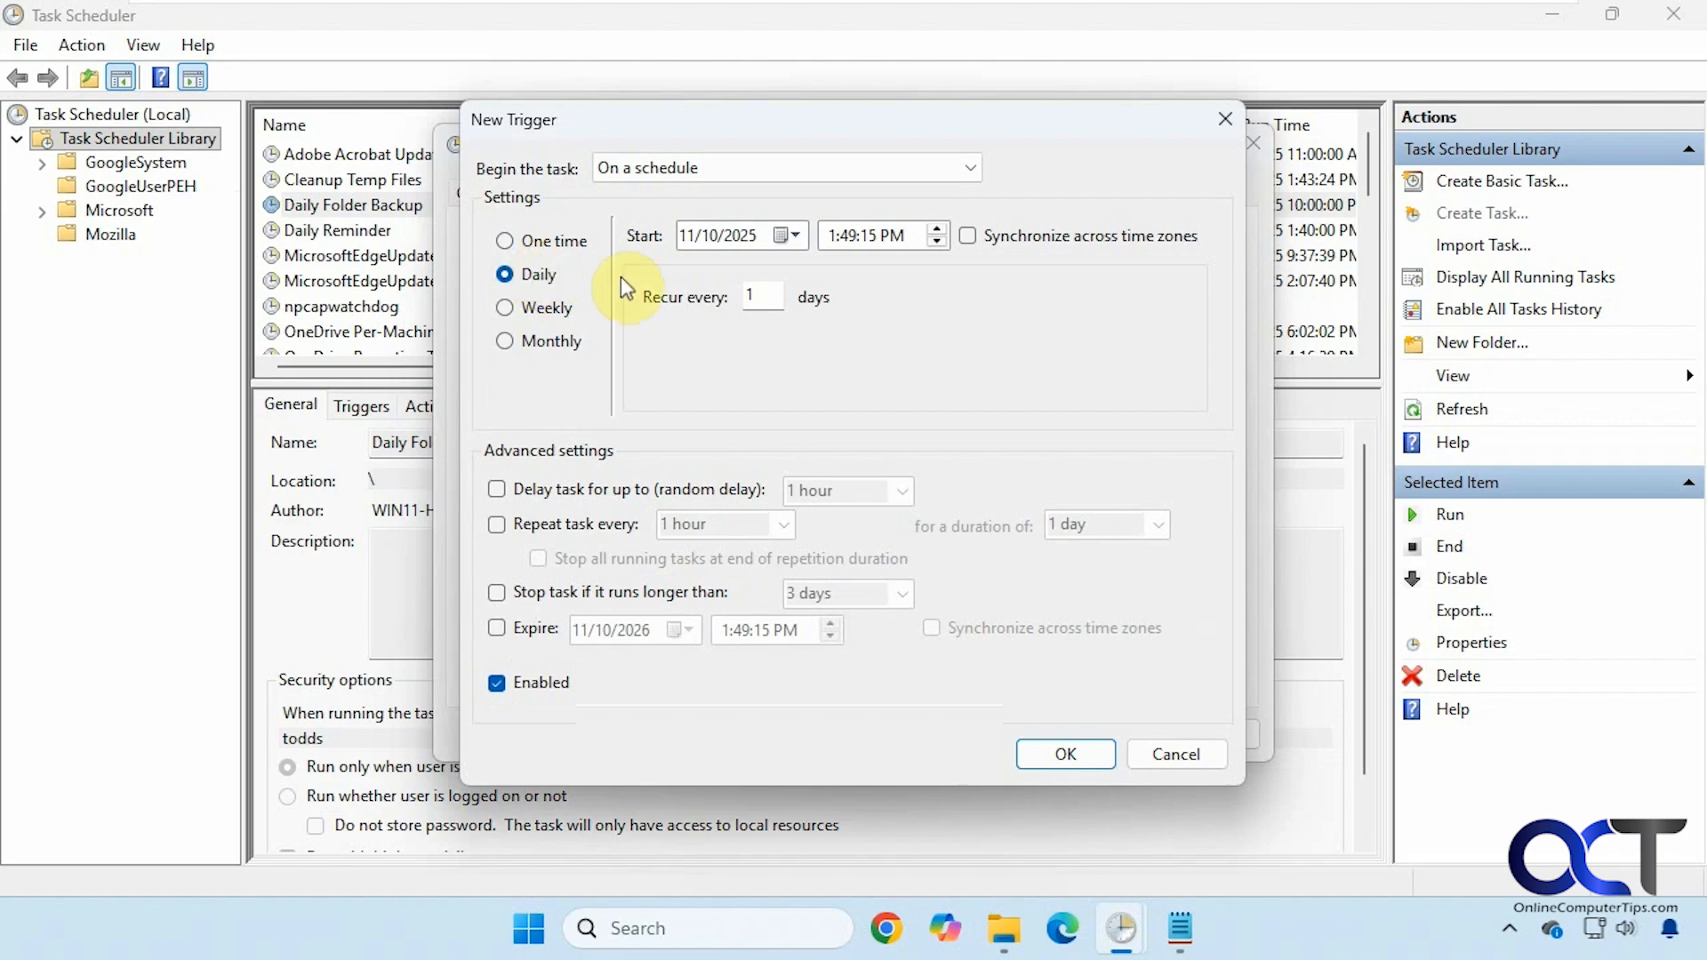
click(841, 247)
text(11)
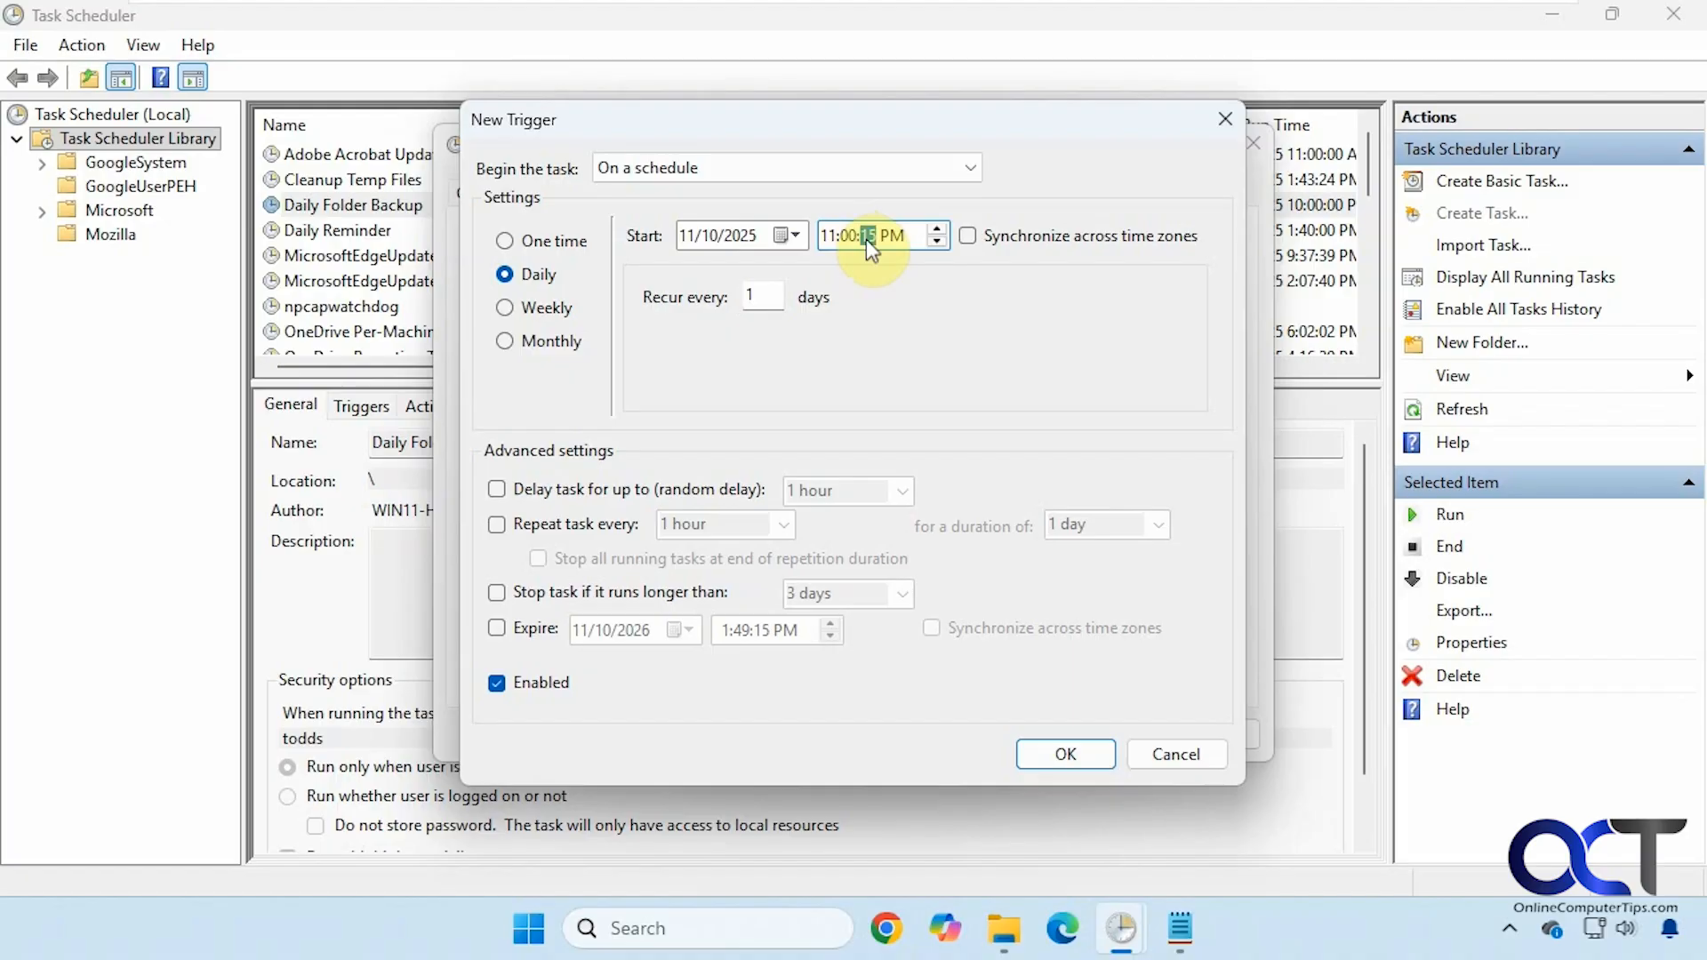
click(1064, 754)
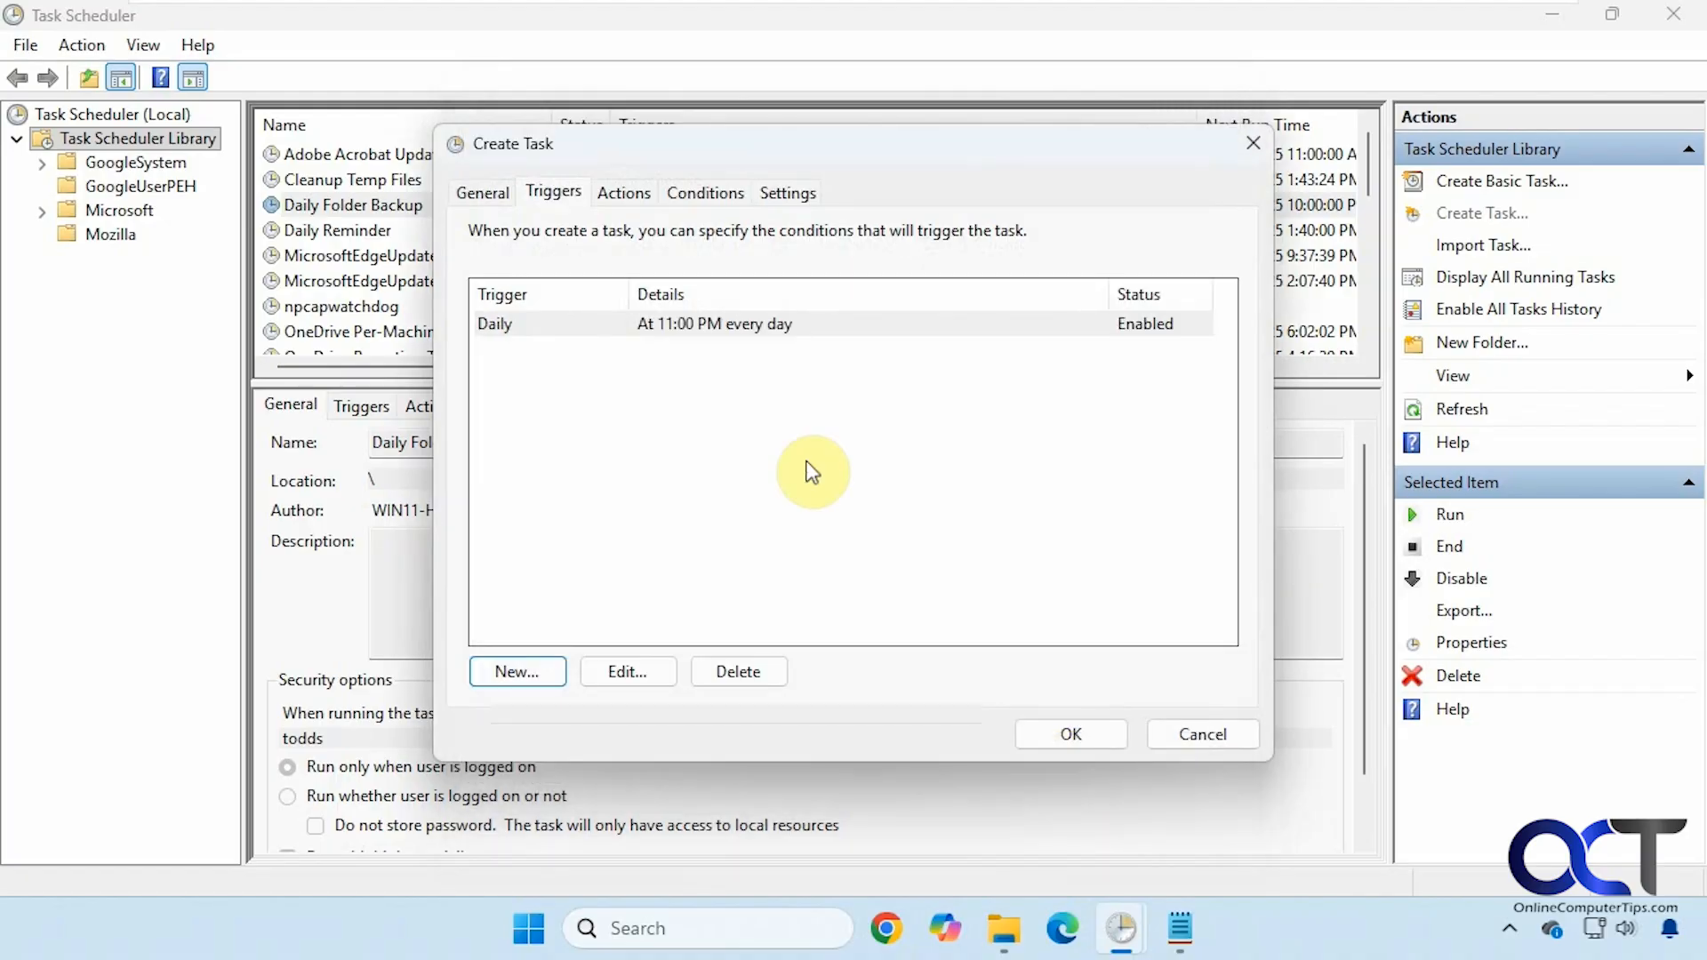
Begin a new start-a-program action for the shutdown task and browse to the C:\Windows\System32 folder.
click(639, 201)
click(510, 673)
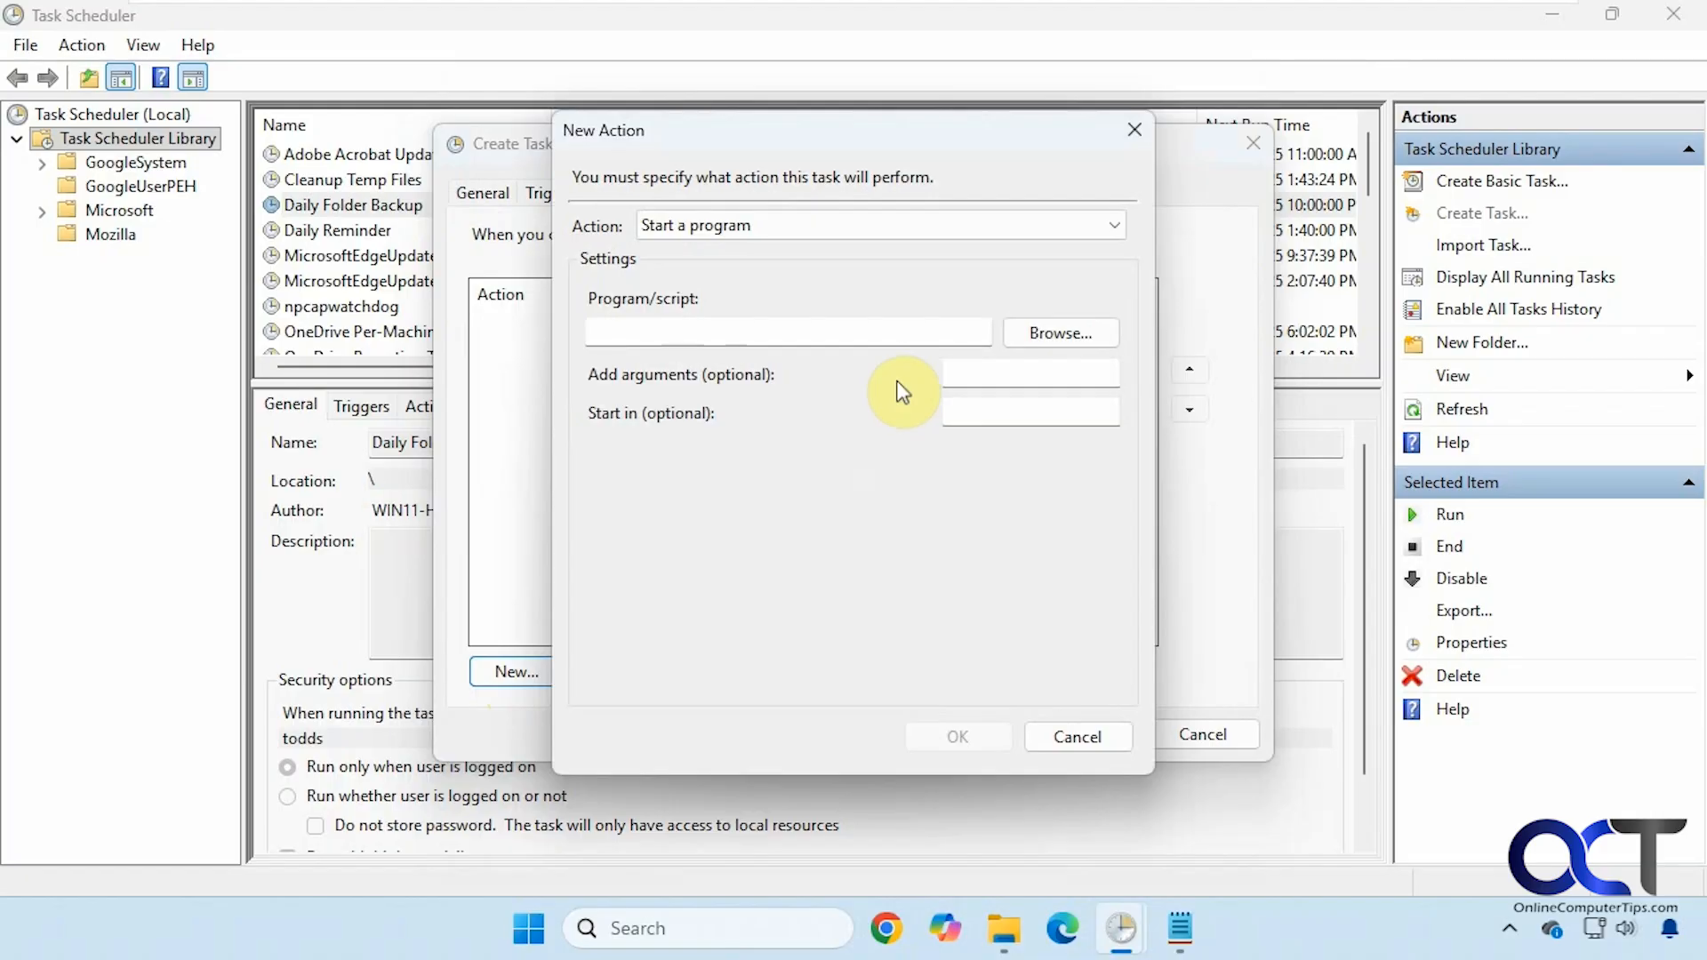
click(1028, 347)
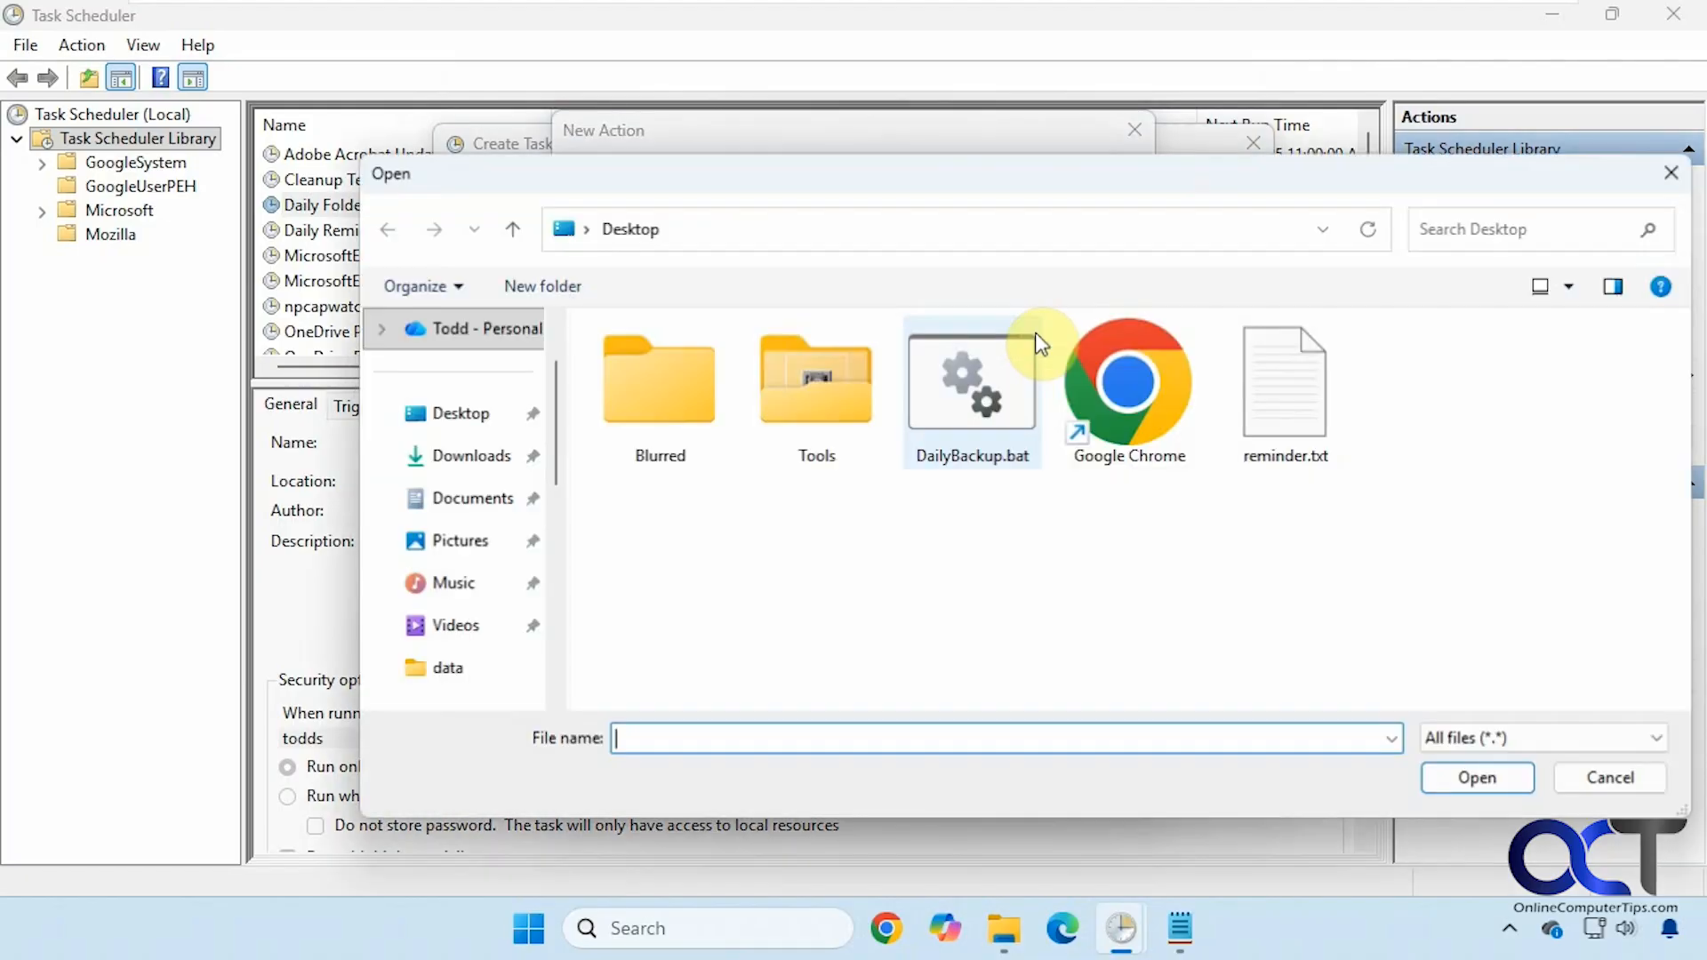
drag(555, 464, 546, 589)
click(488, 458)
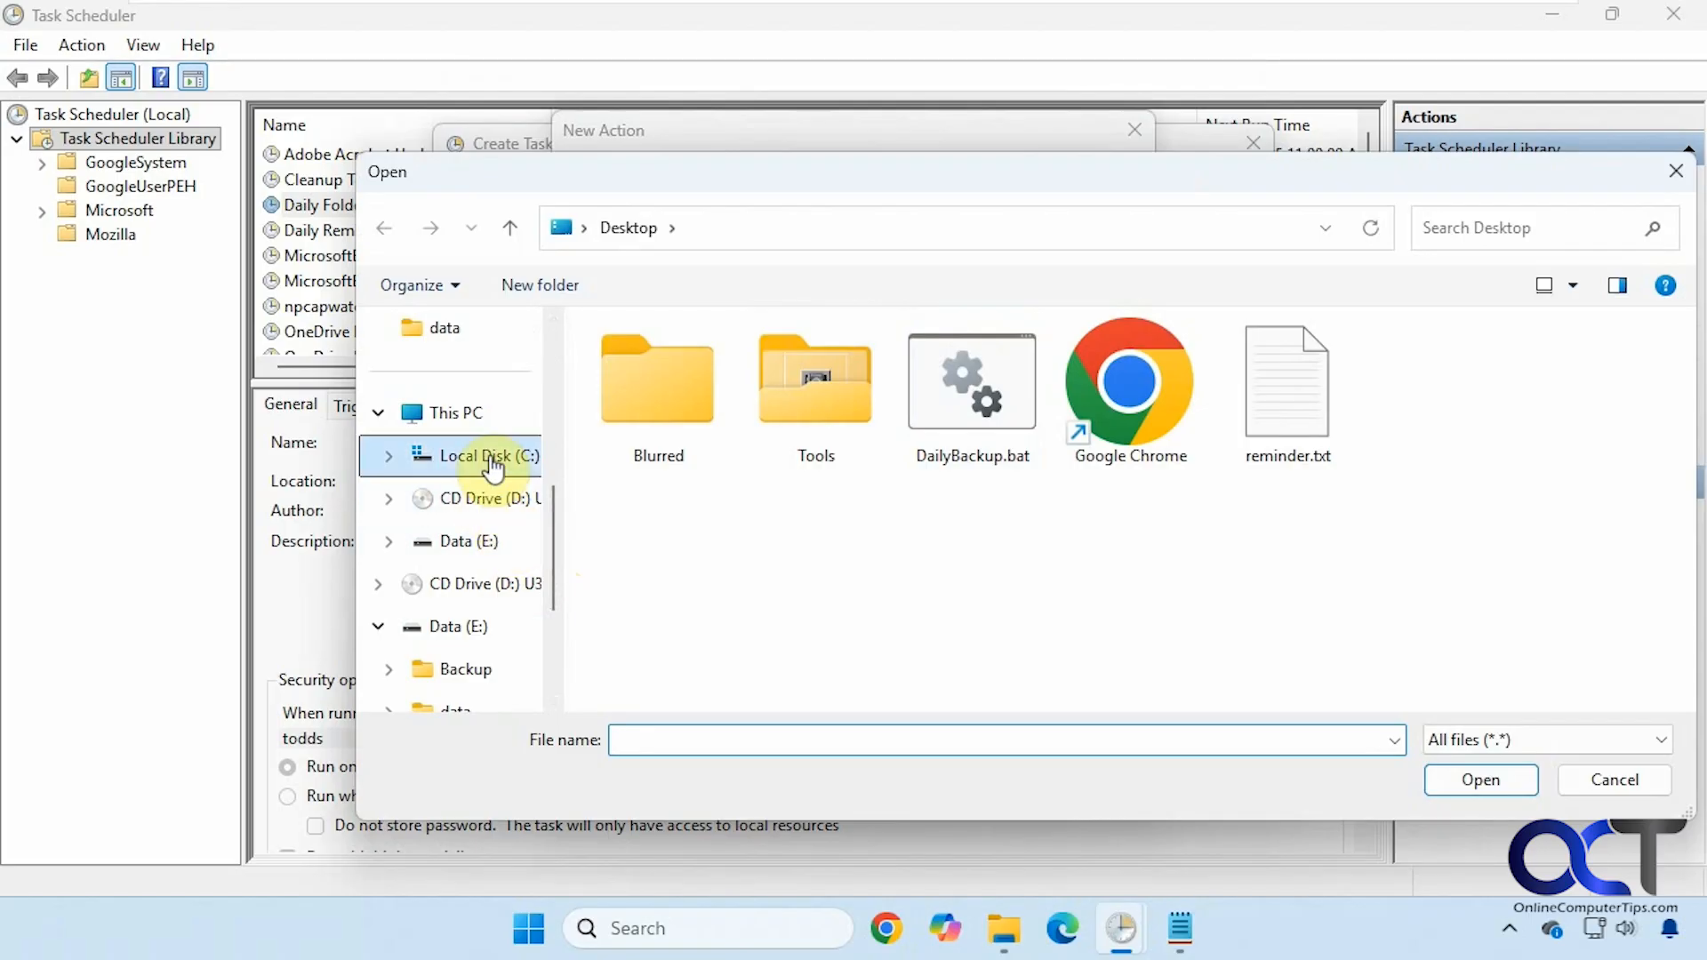
scroll(697, 544, down, 3)
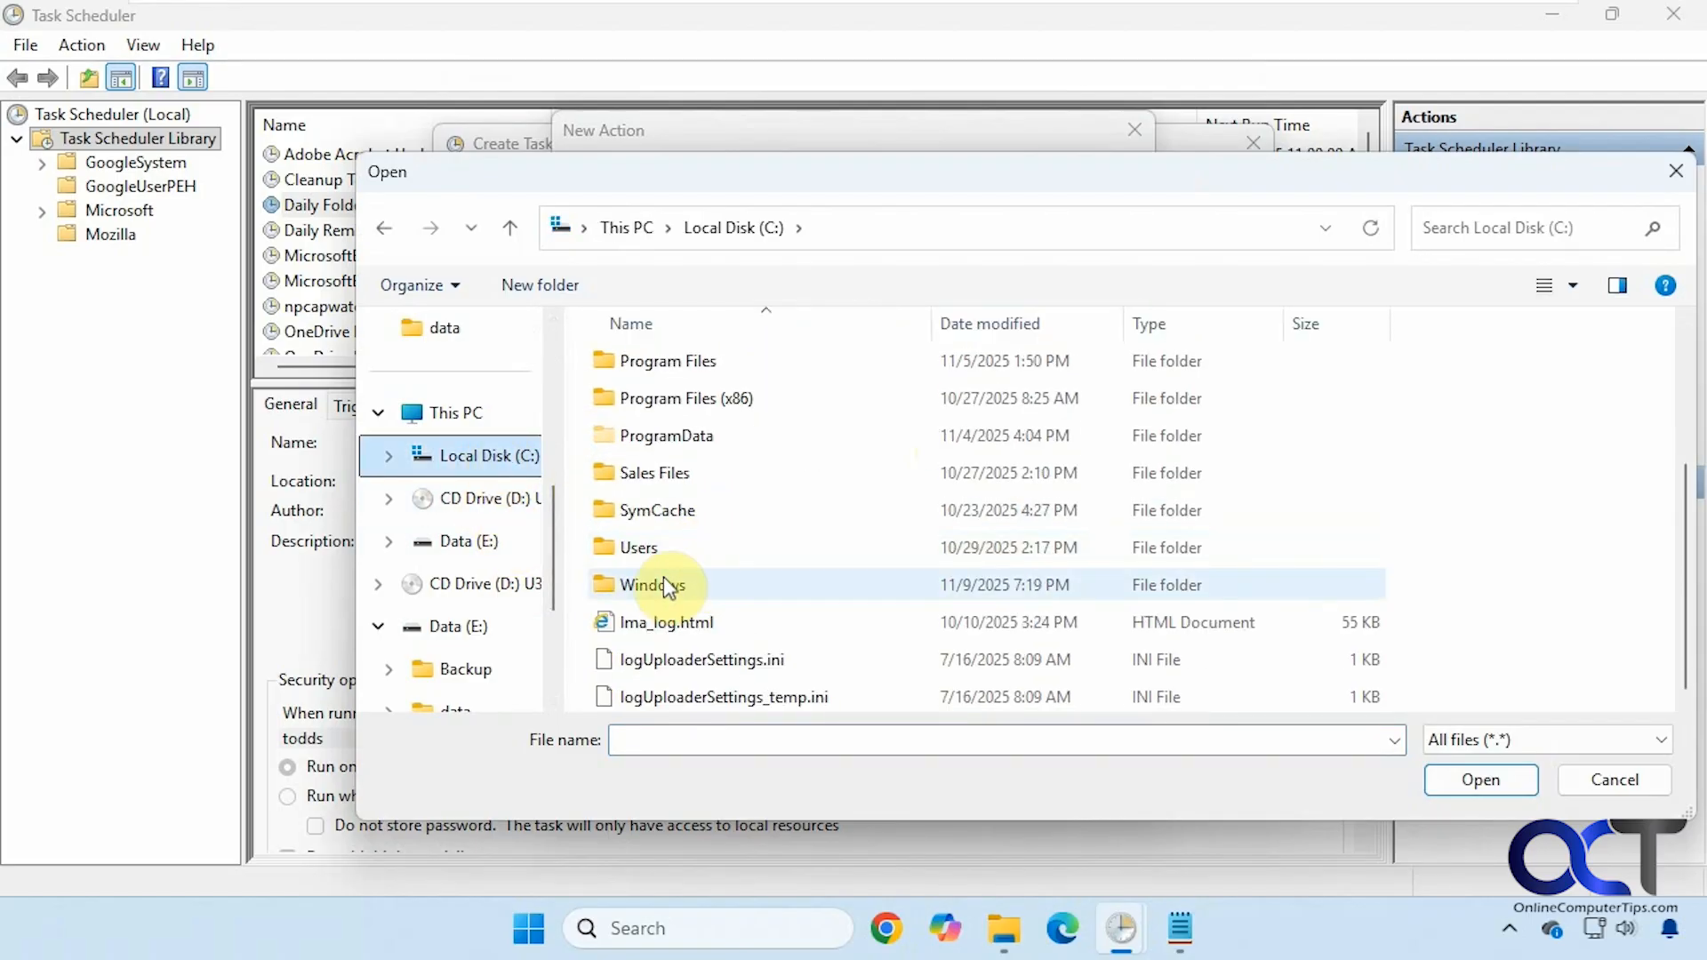
double_click(665, 584)
scroll(685, 567, down, 3)
scroll(685, 567, down, 7)
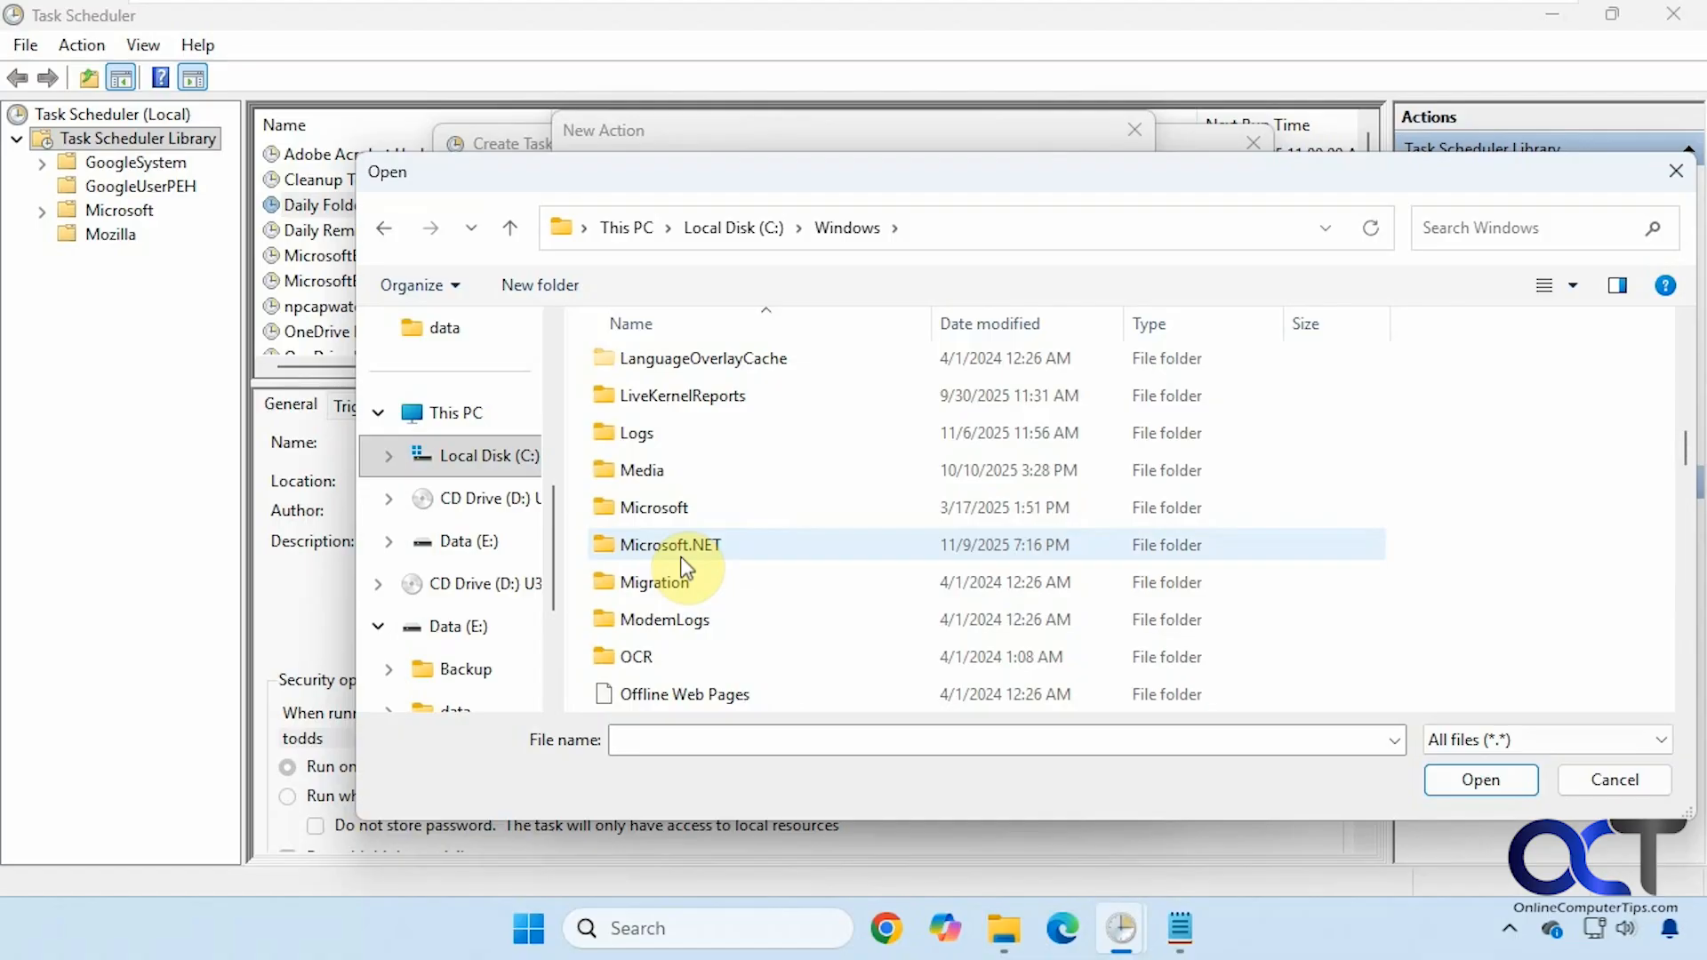
scroll(684, 568, down, 6)
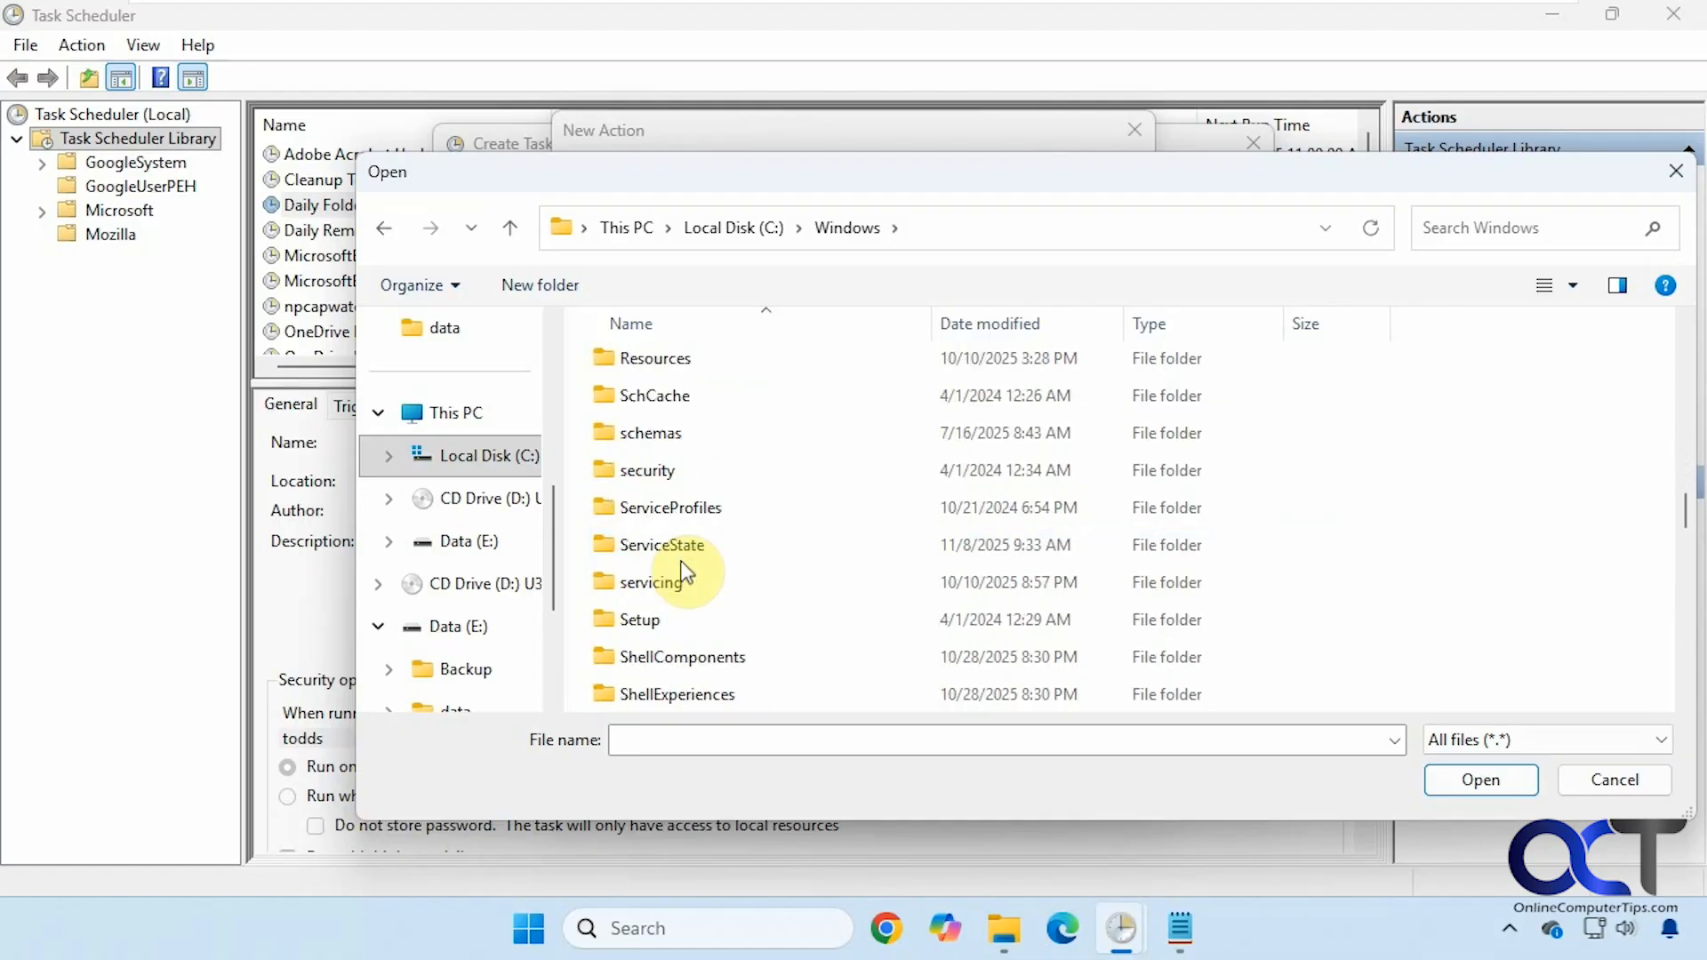
scroll(685, 573, down, 3)
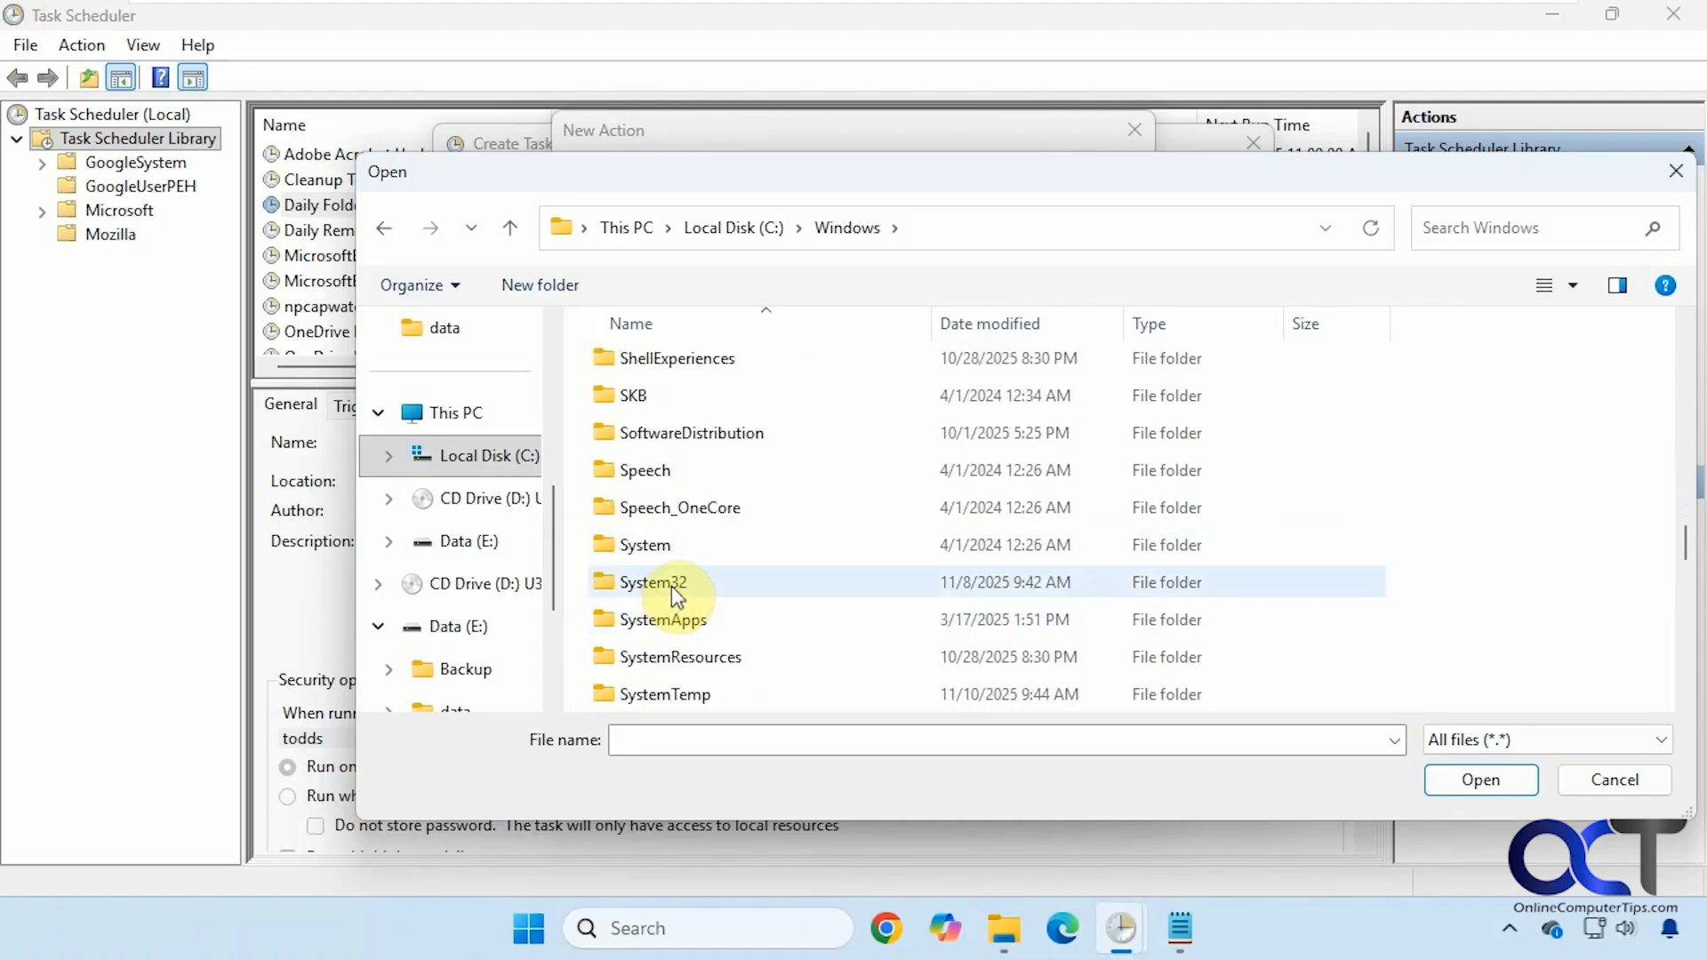
double_click(670, 585)
Choose shutdown.exe from the System32 folder as the action's program.
click(651, 738)
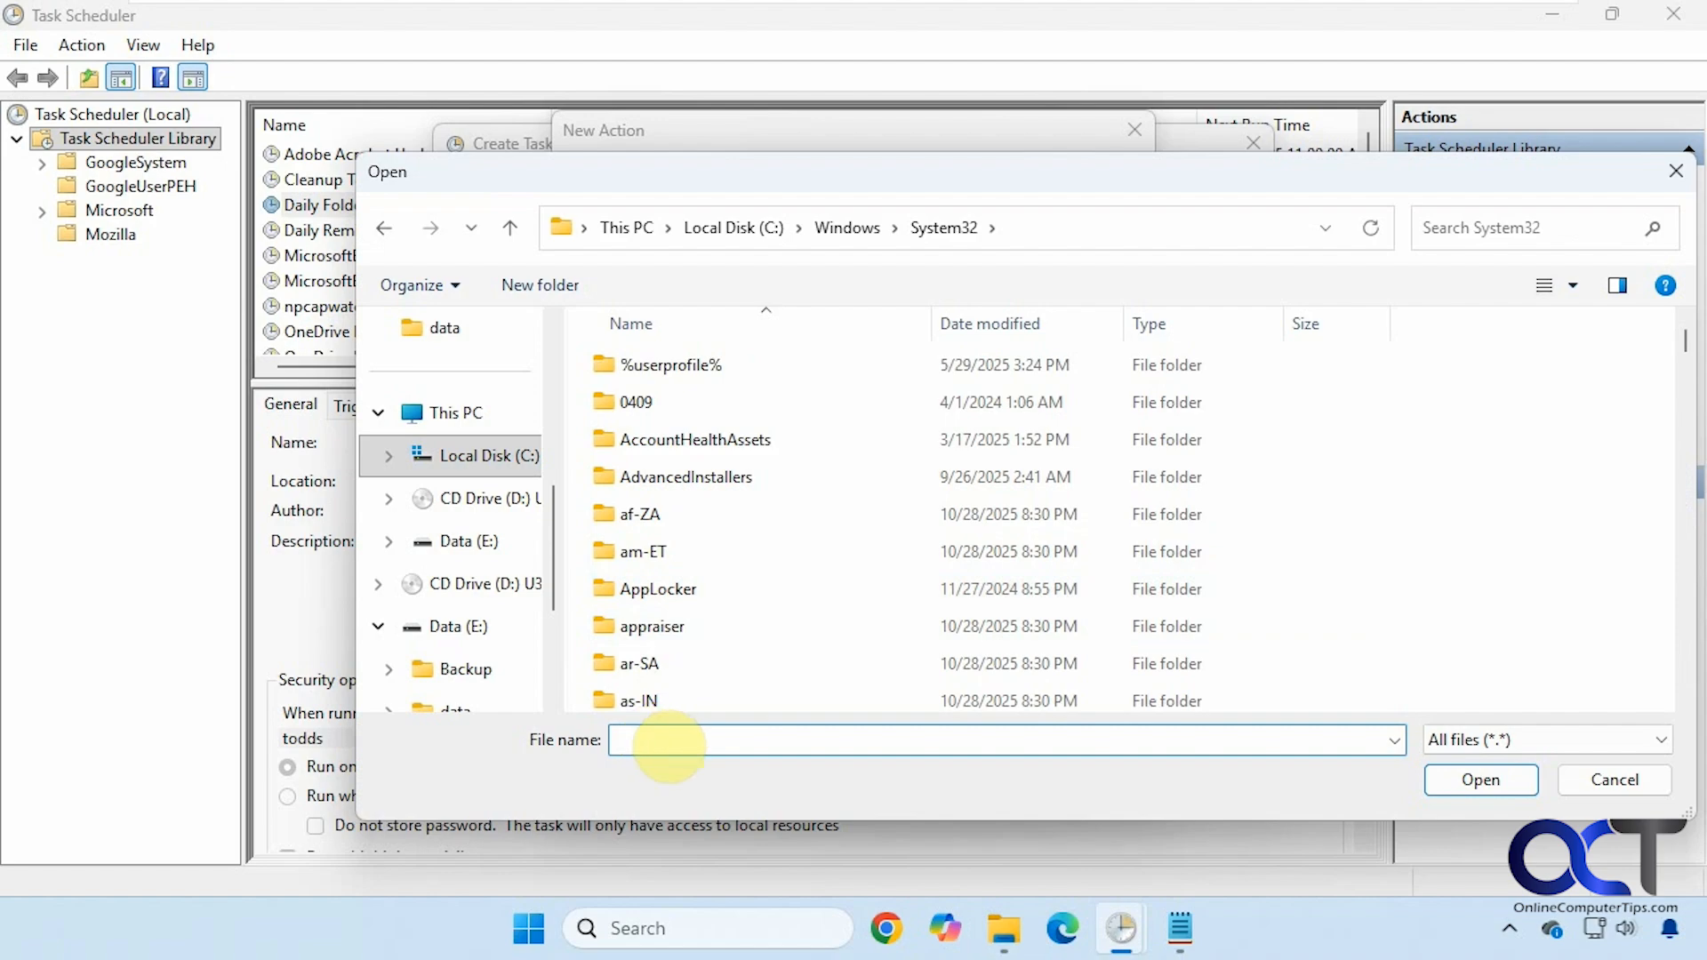
text(shu)
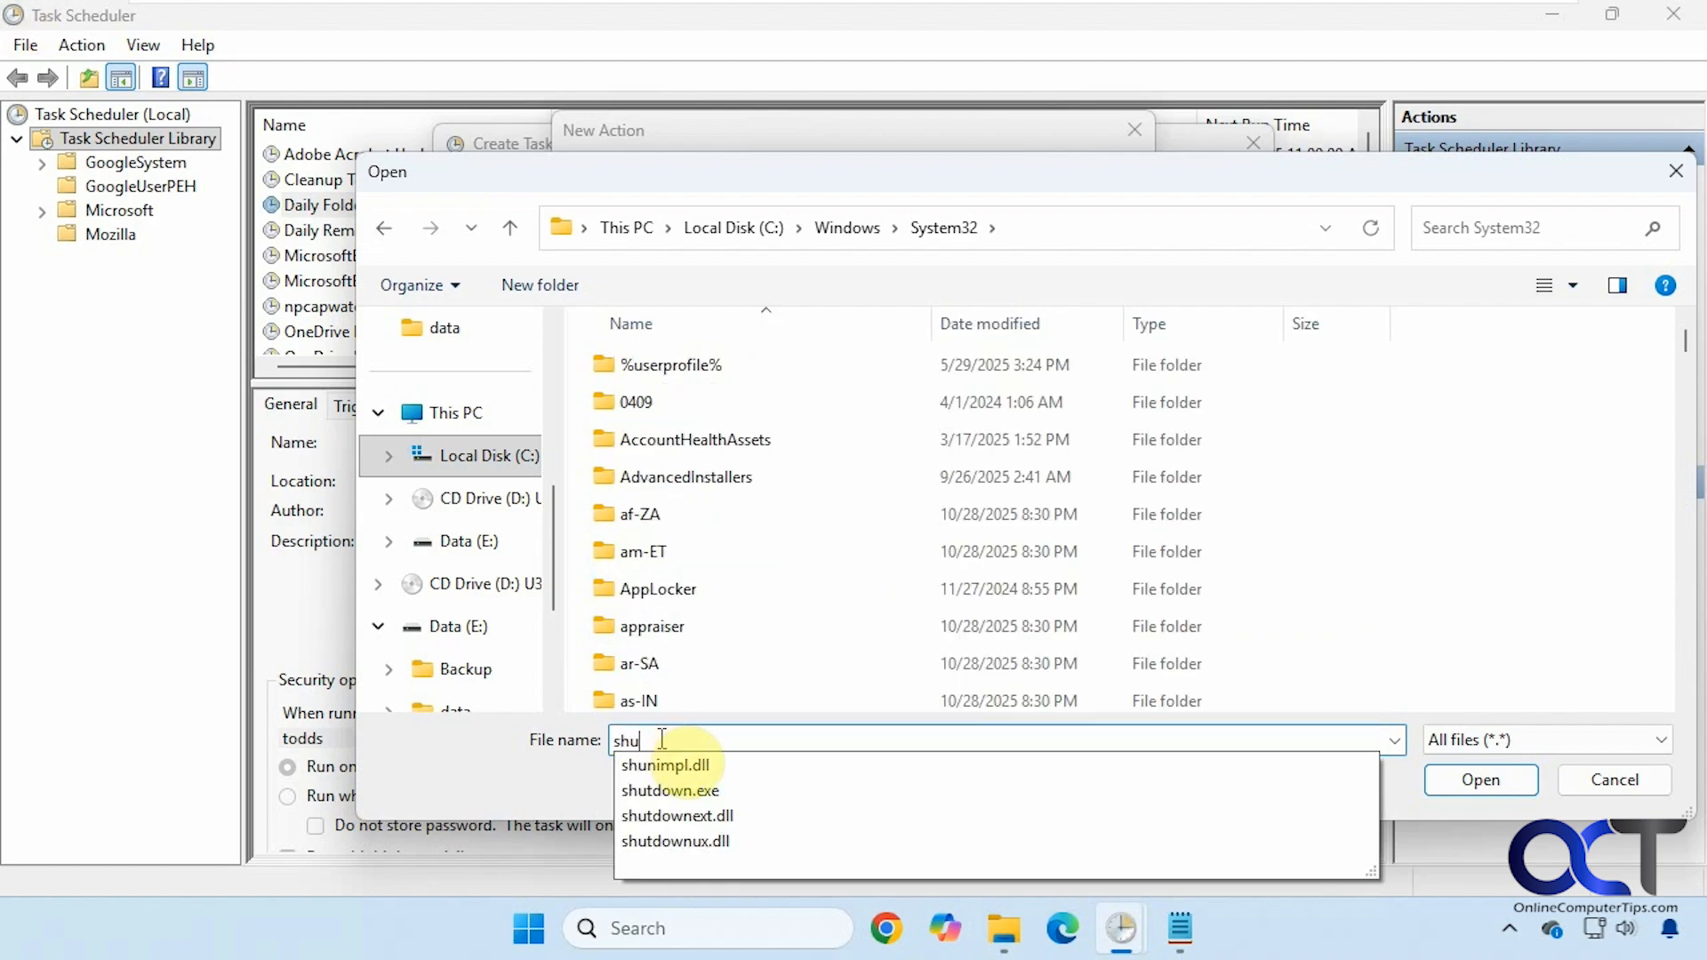
click(712, 788)
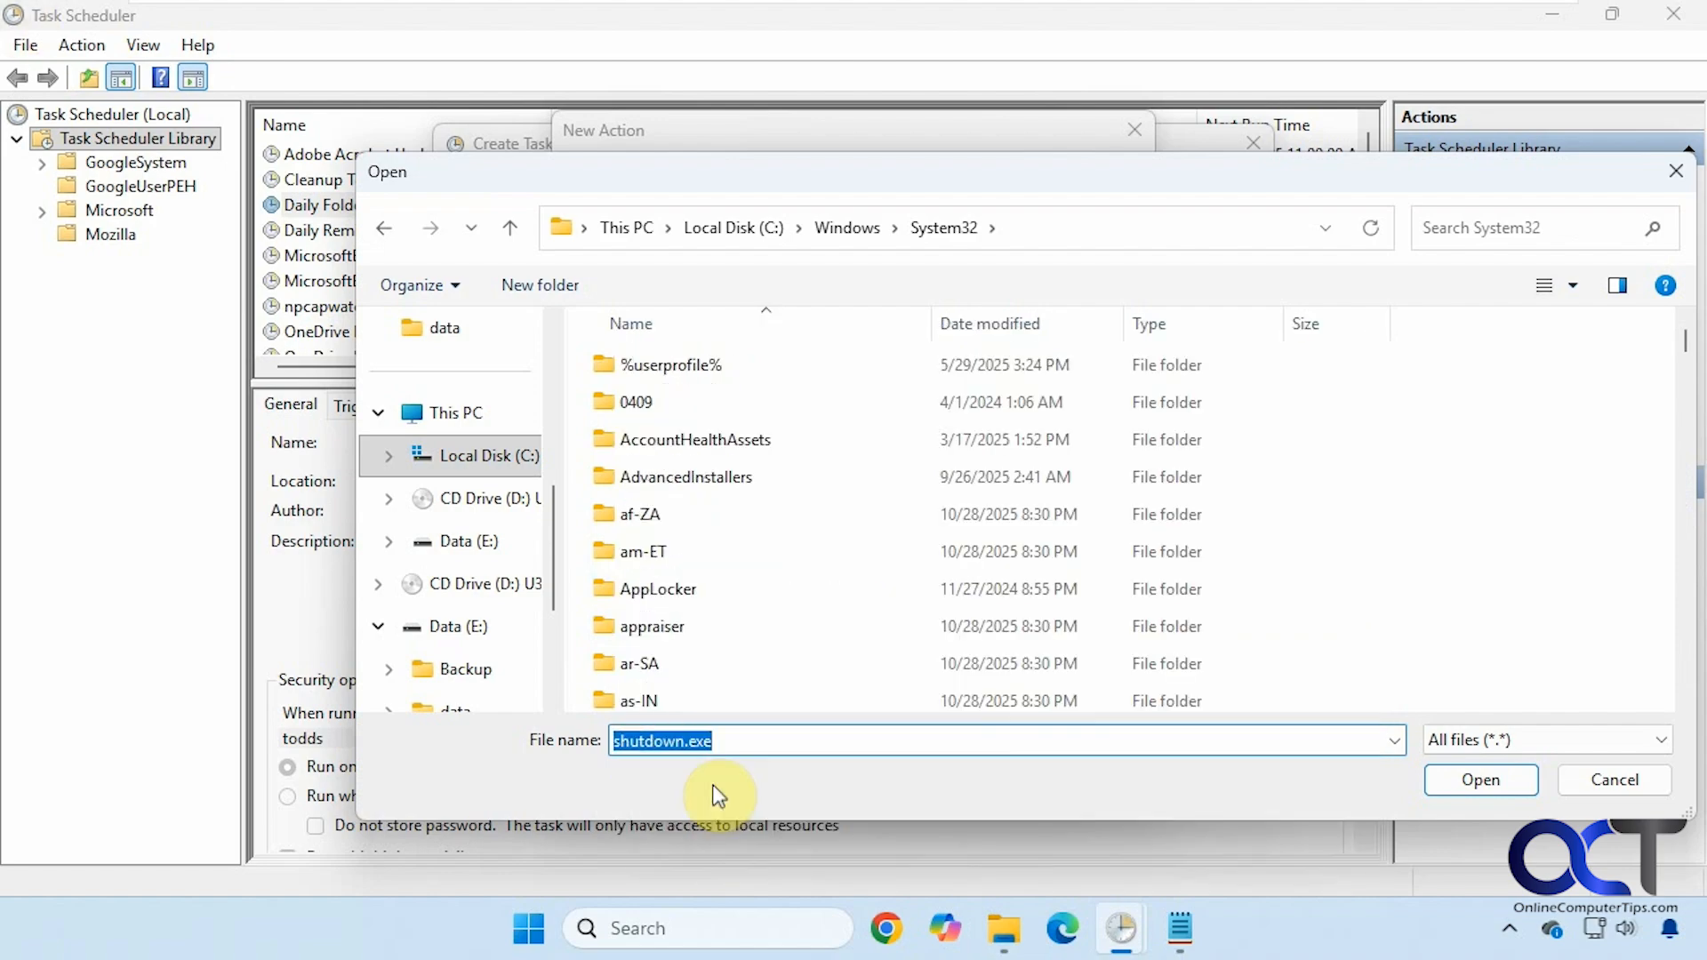
click(1481, 779)
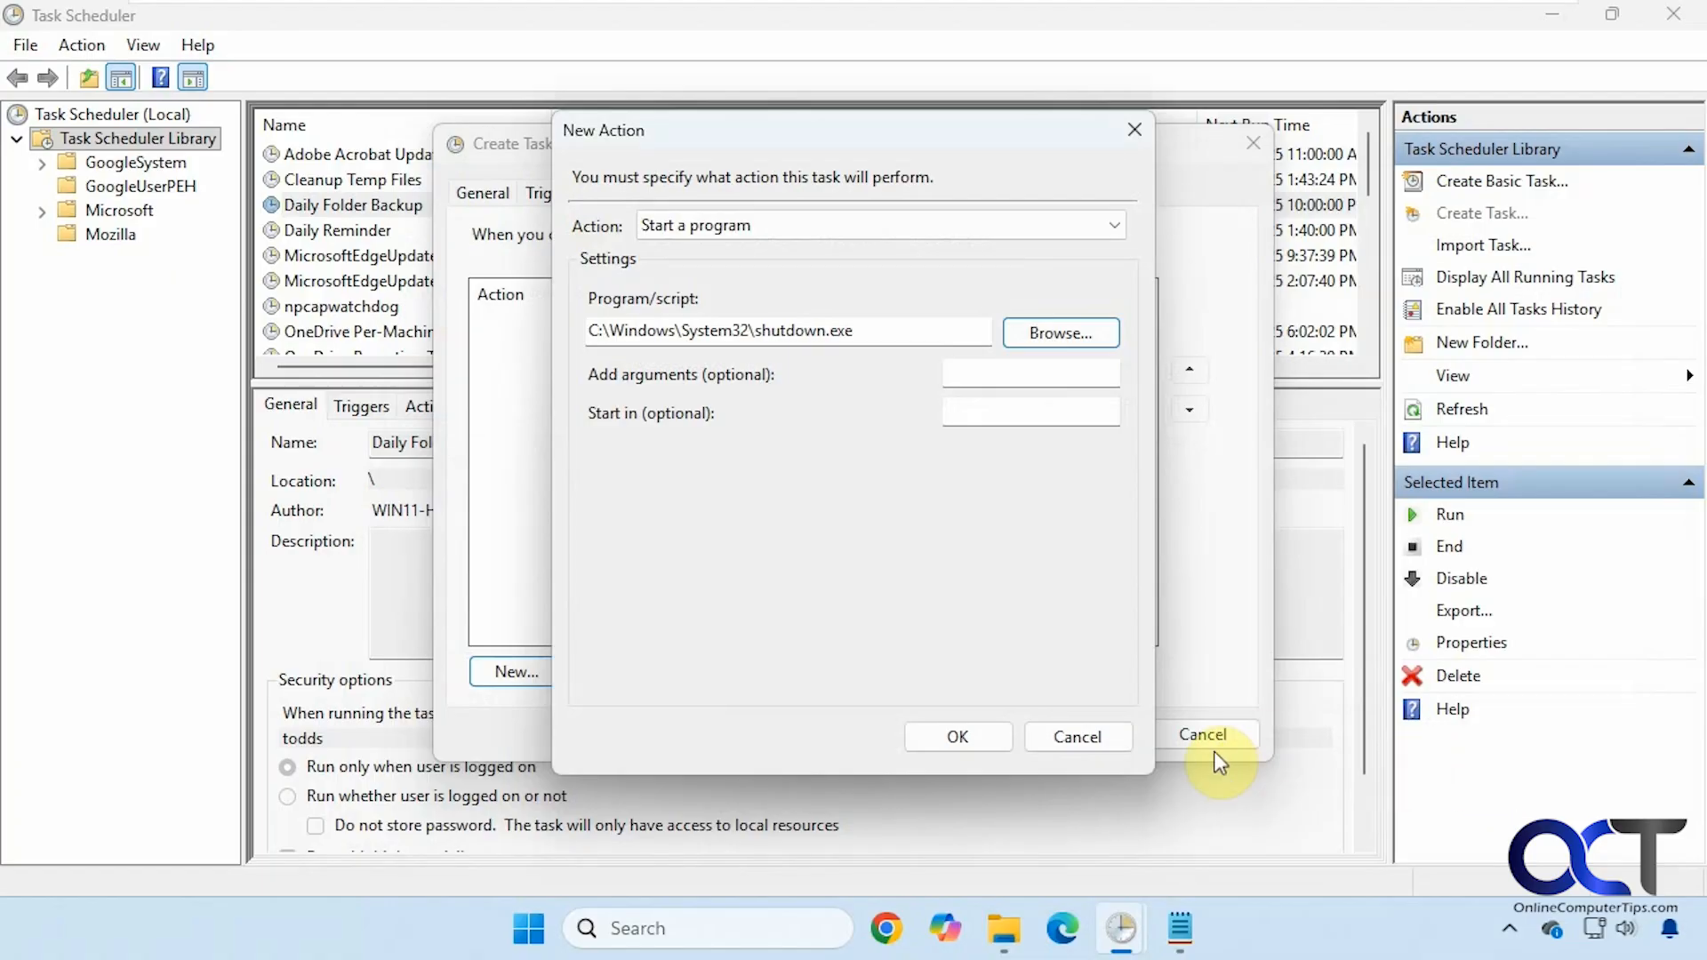
Give the shutdown.exe action the arguments "/s /f /t 60" and save the shutdown task.
click(1026, 376)
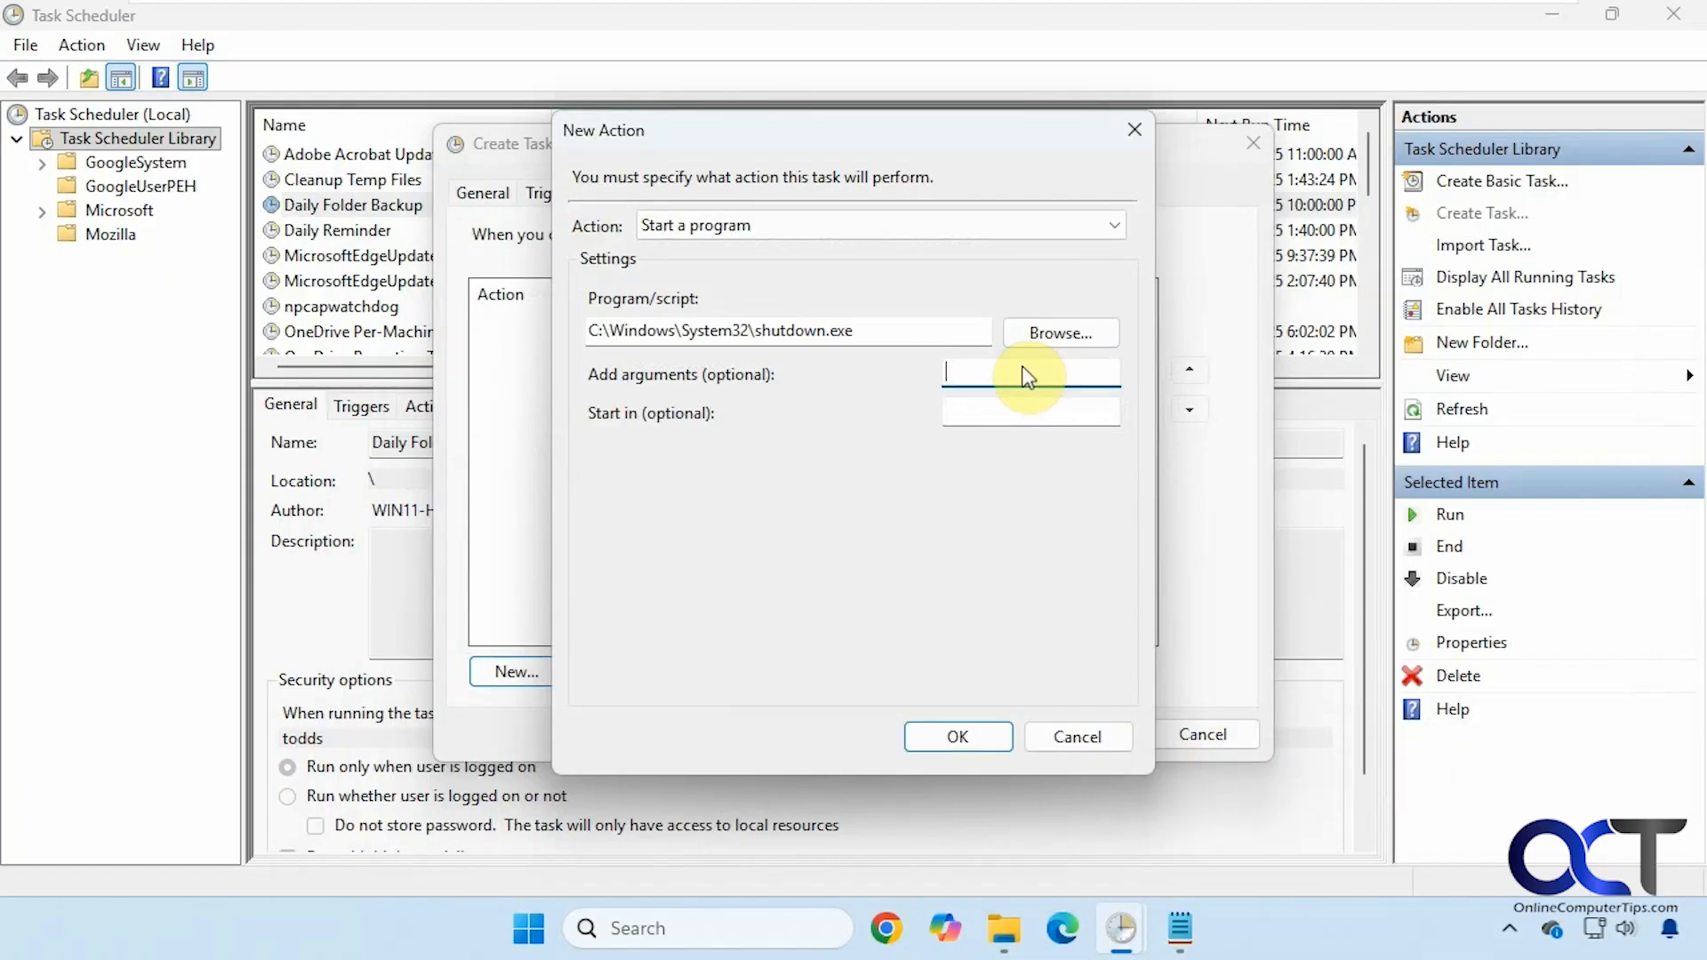
text(/s)
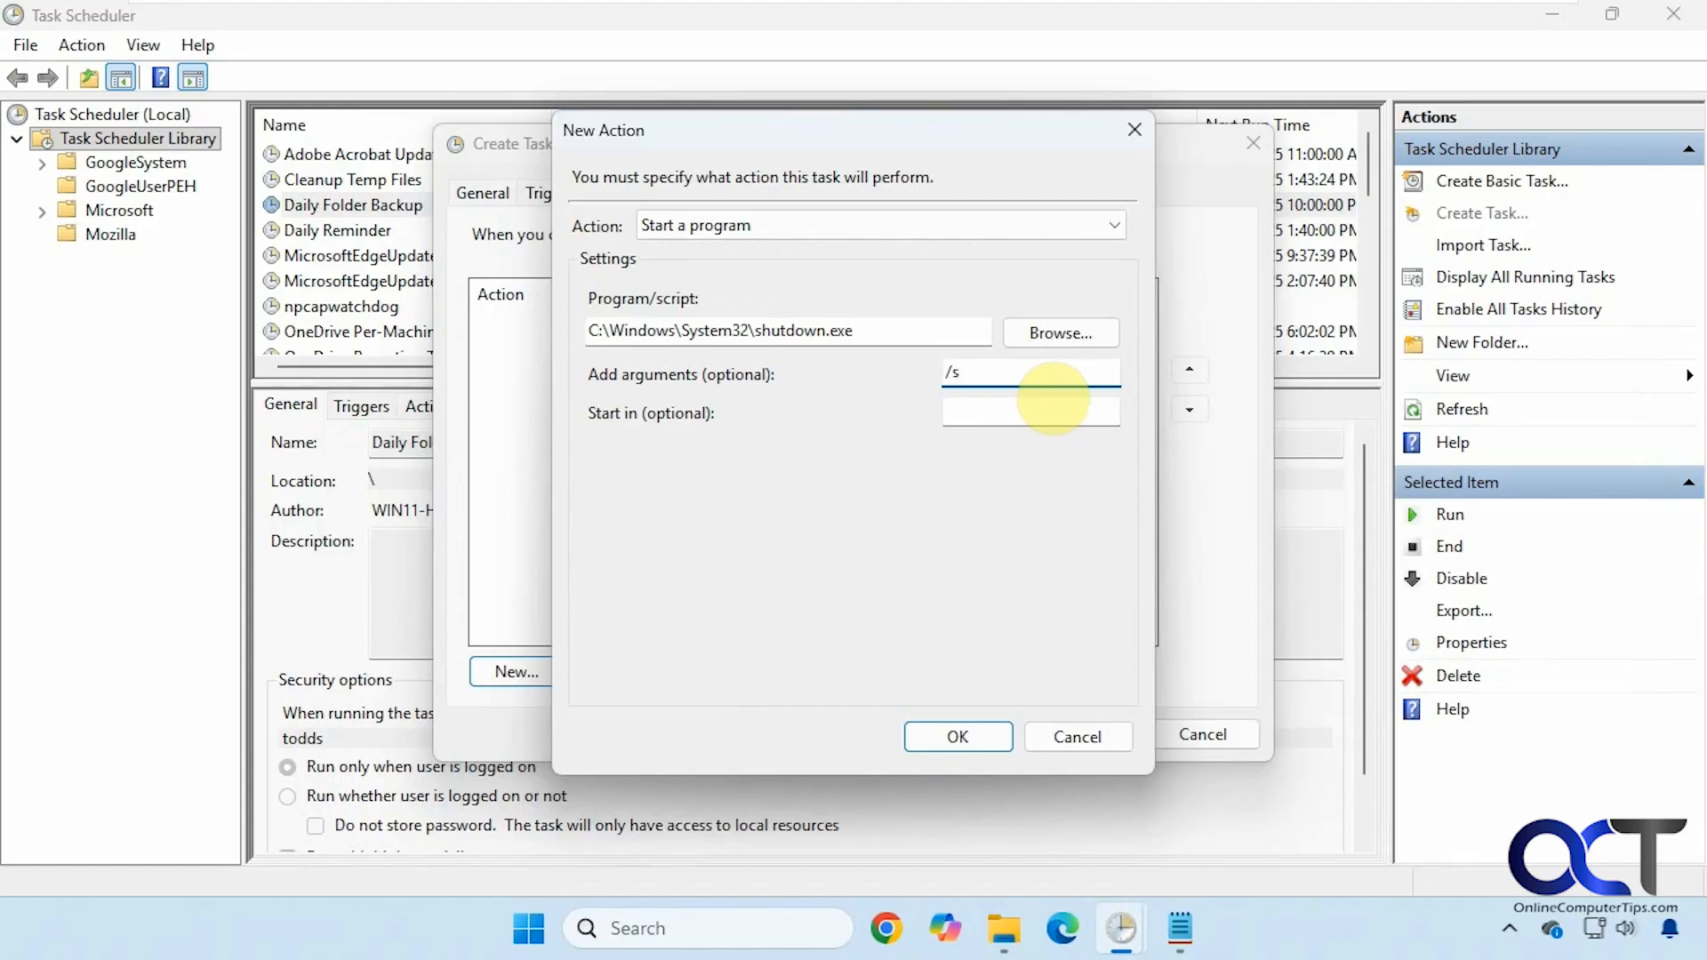
text( /f /t 60)
click(995, 736)
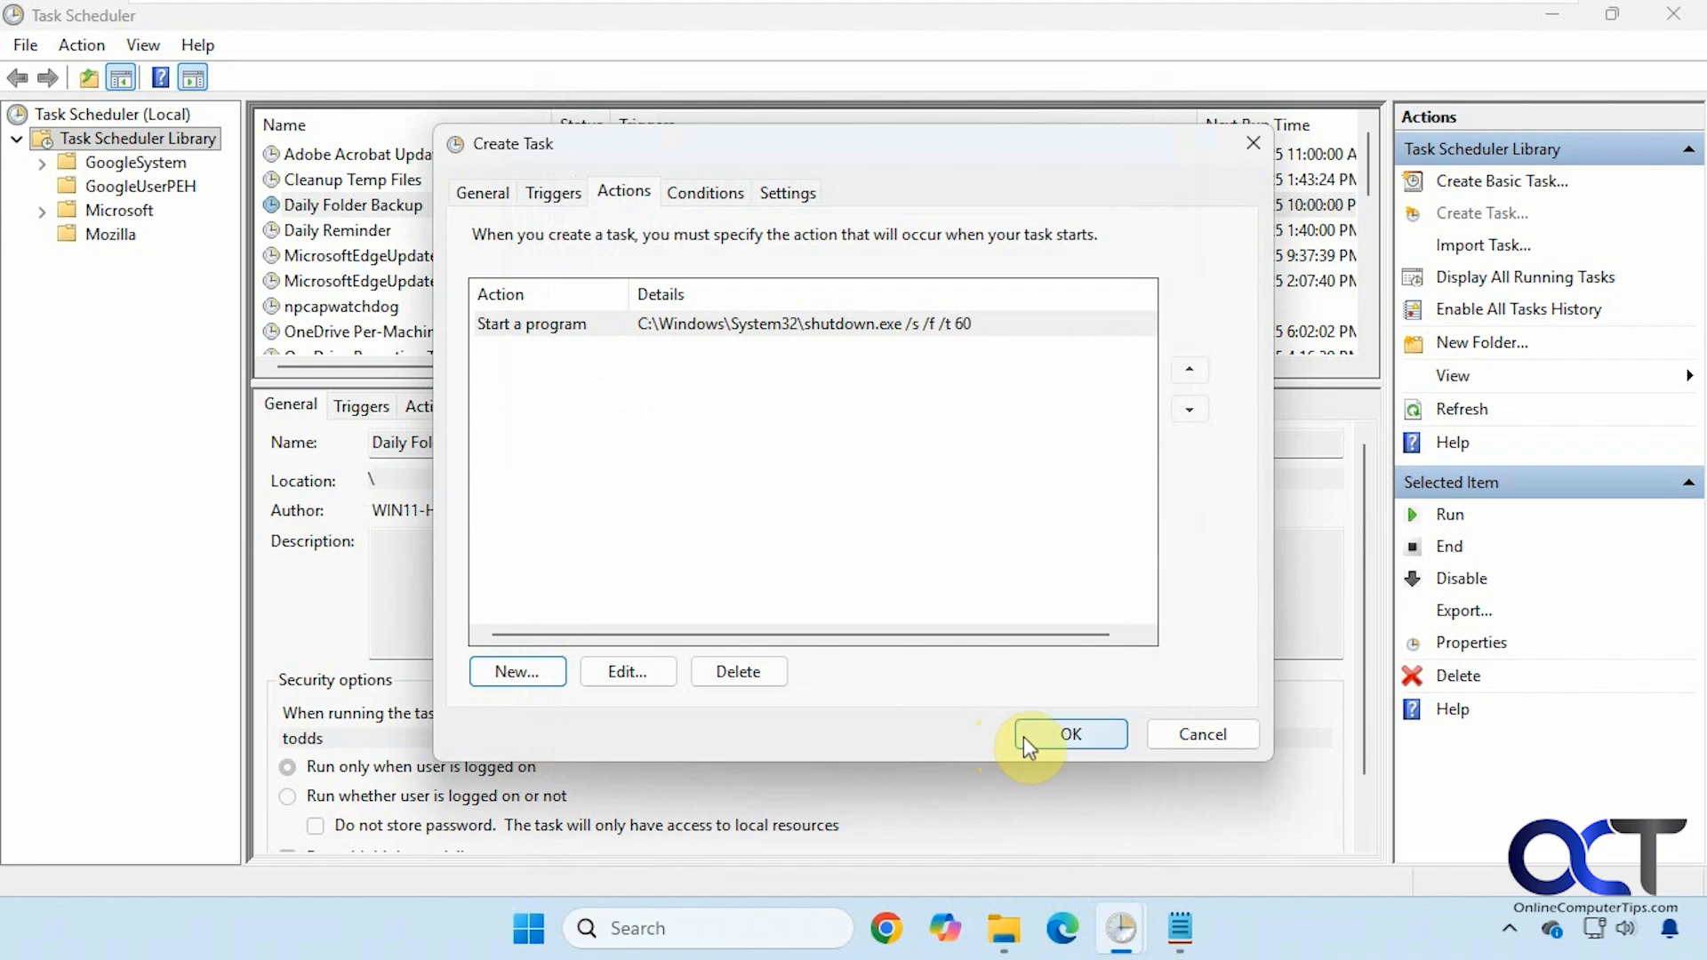
click(1049, 736)
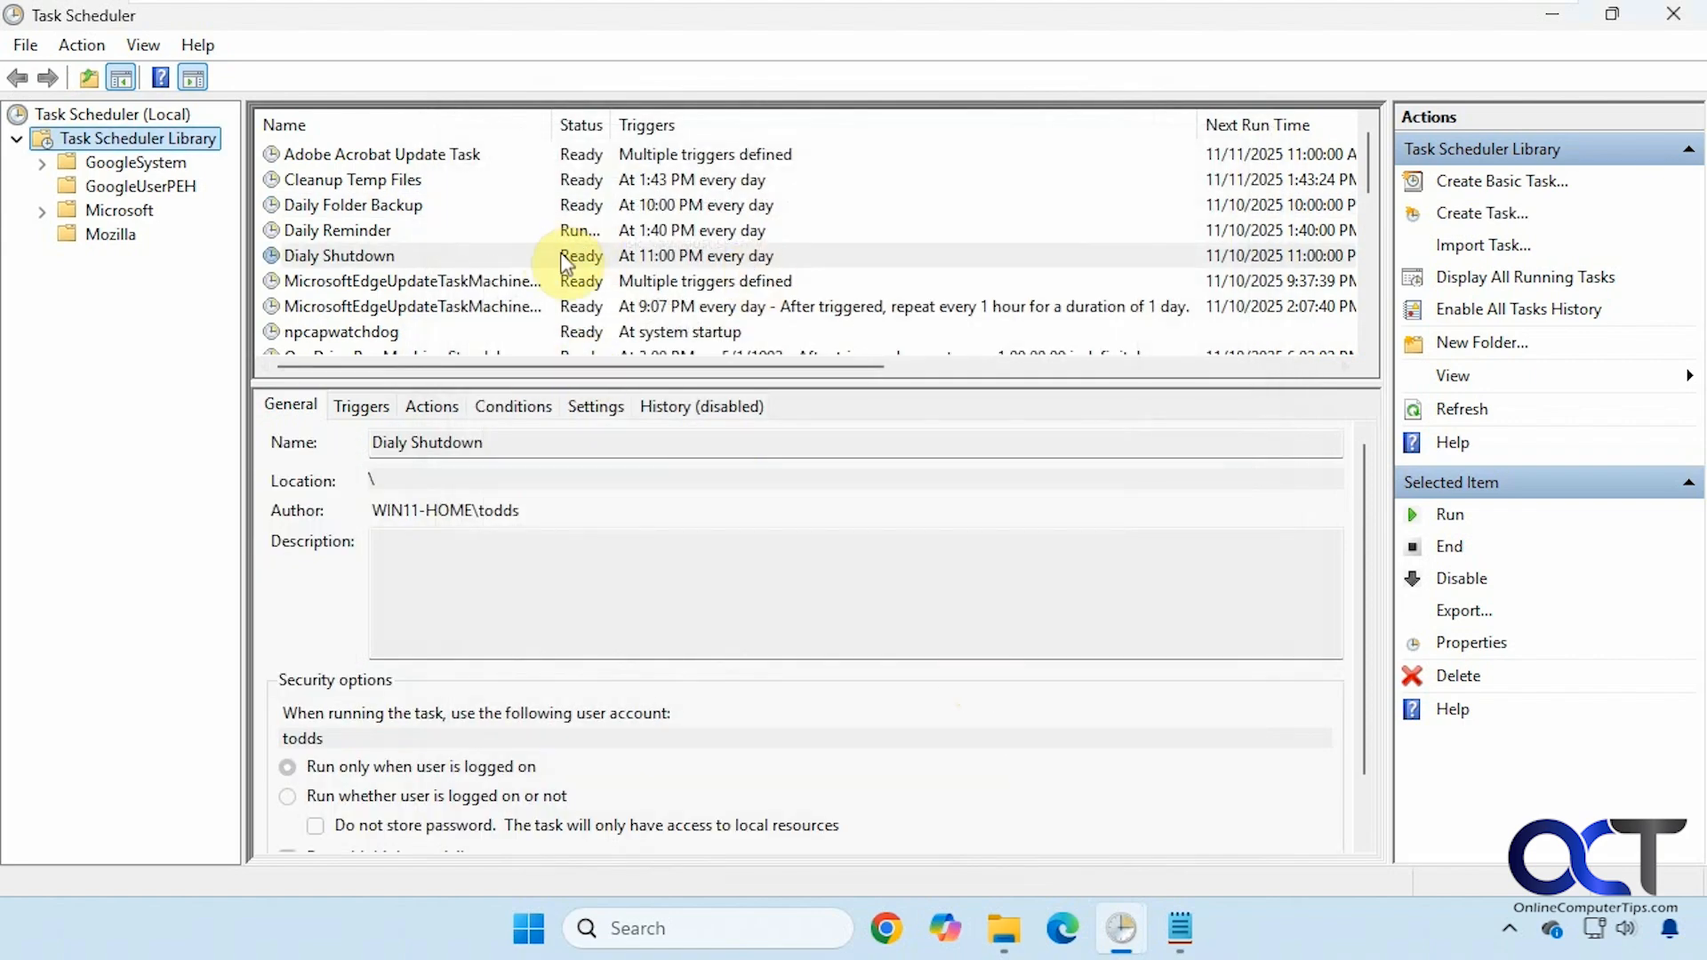
Open the history of the Dialy Shutdown task and enable history logging for all tasks.
click(564, 257)
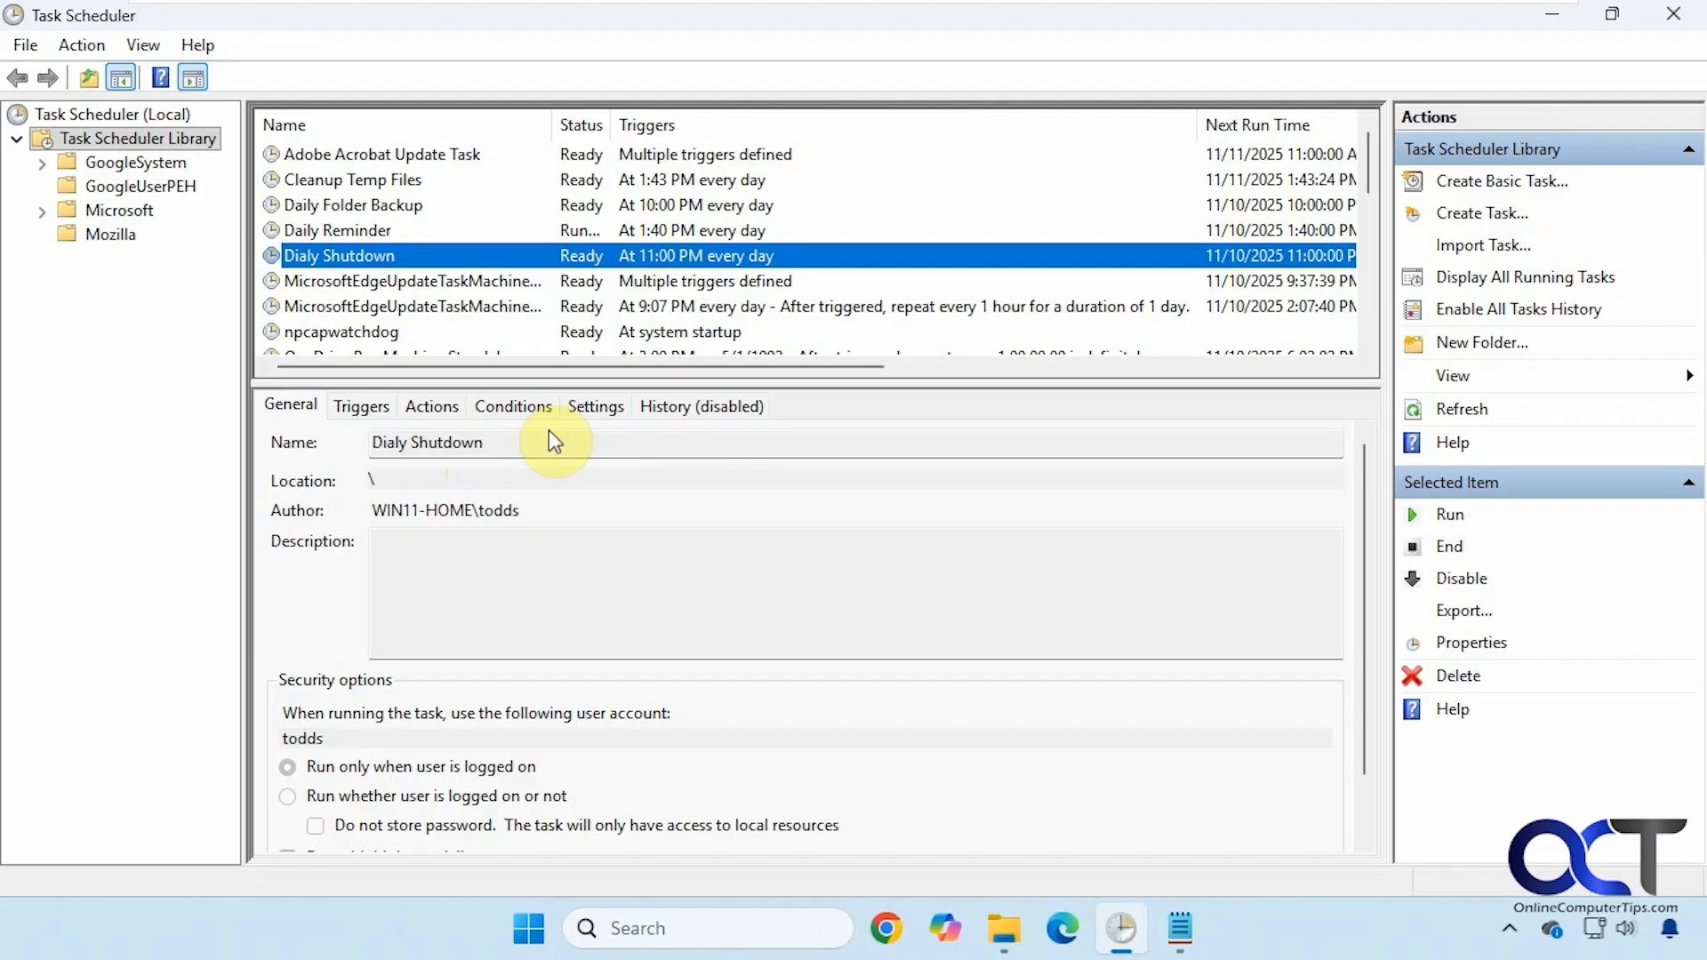
click(692, 408)
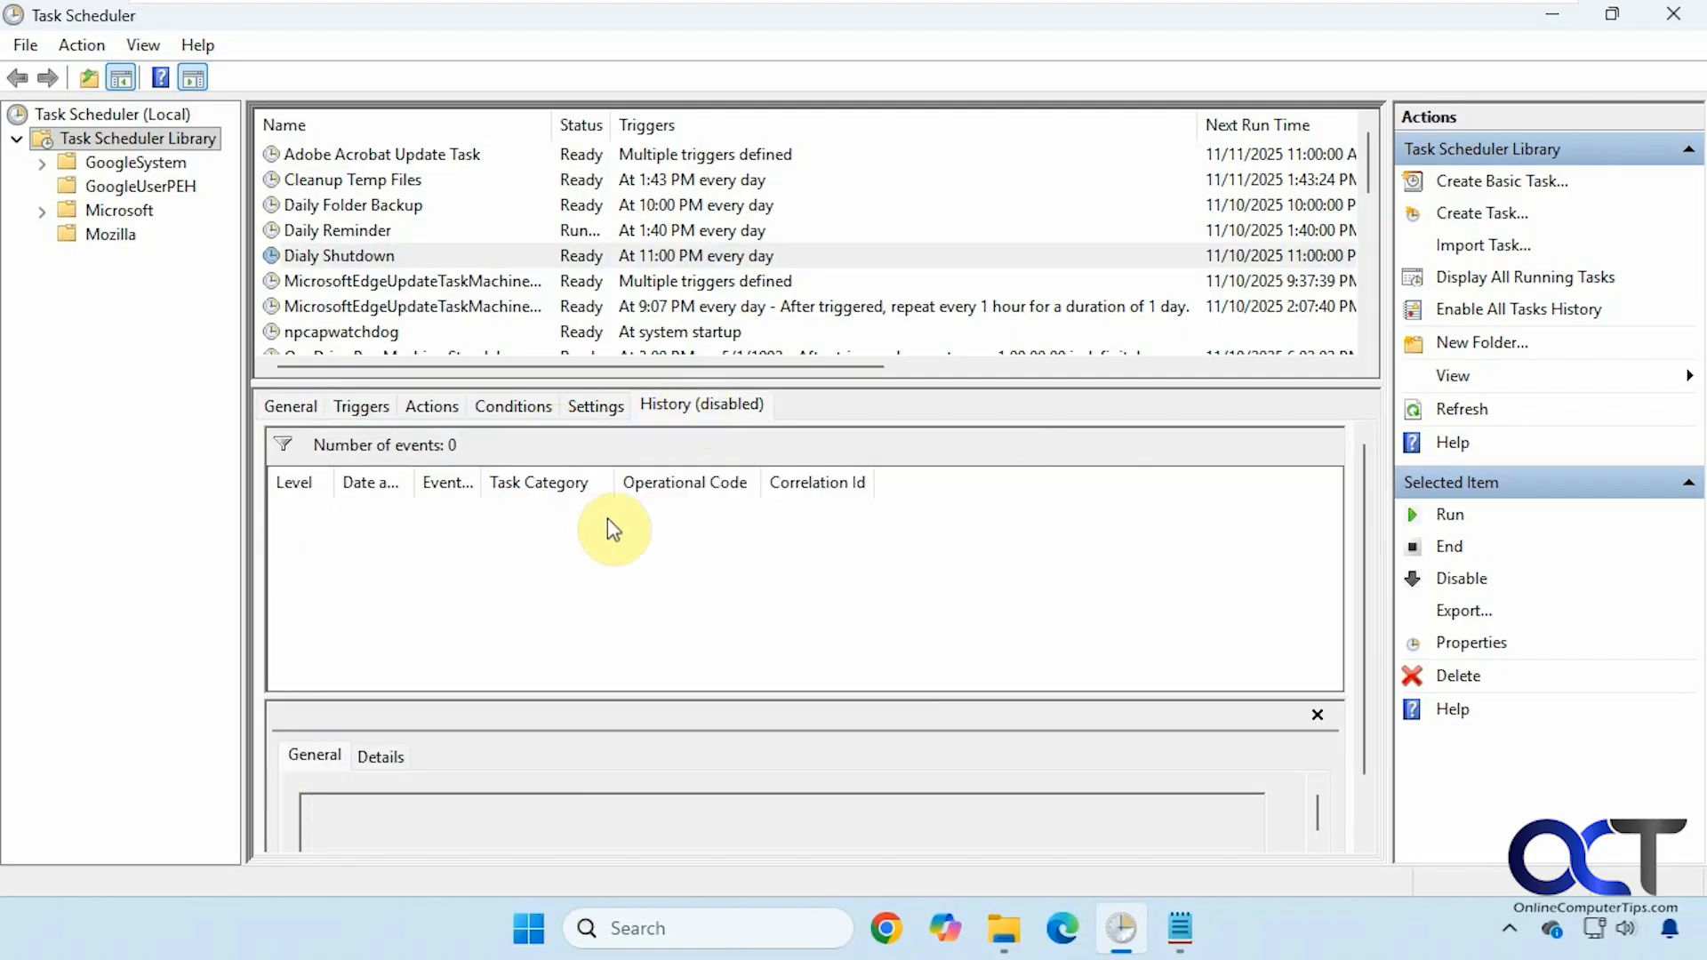
click(1509, 313)
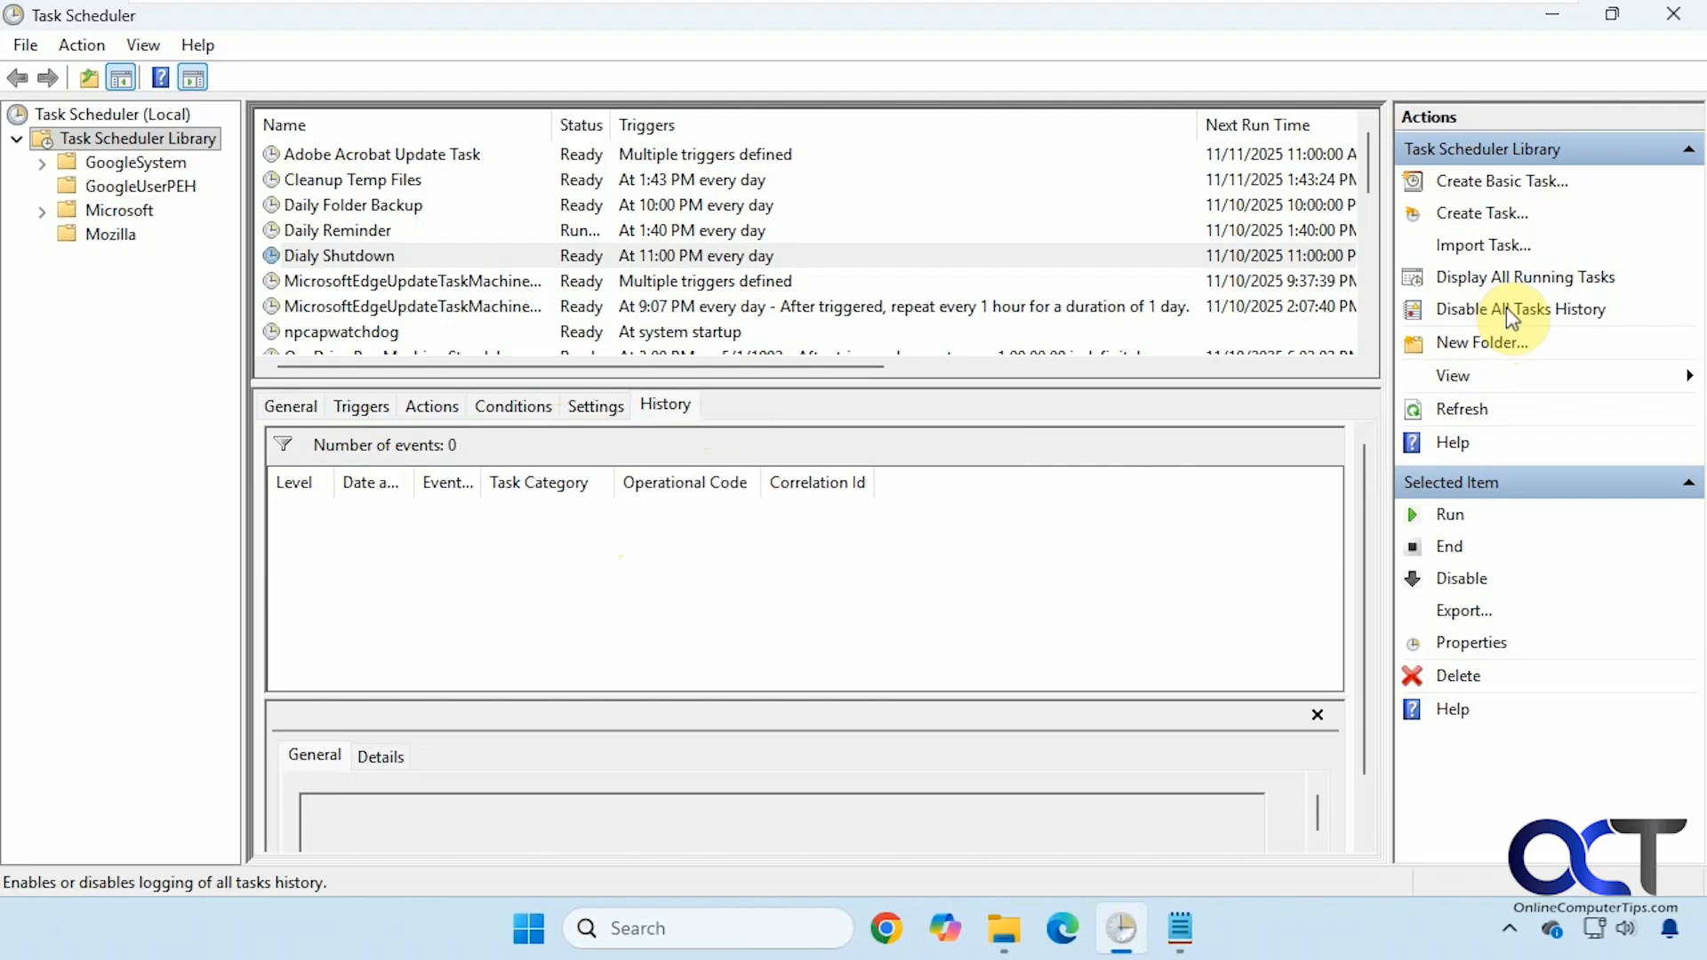